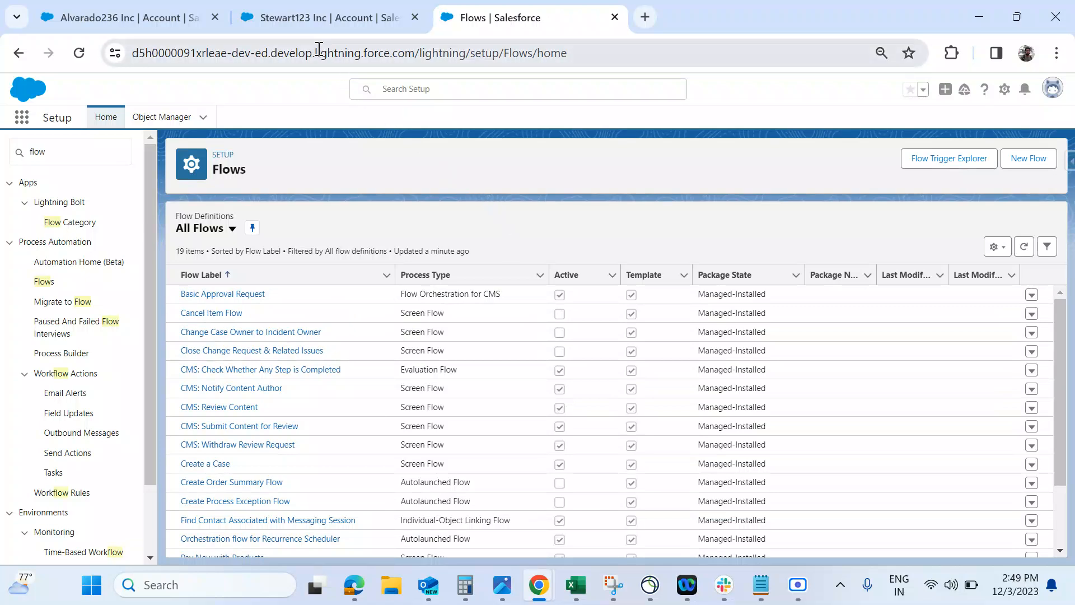
# Examine the Stewart123 Inc account record, including its available actions and its related cases.
pyautogui.click(289, 21)
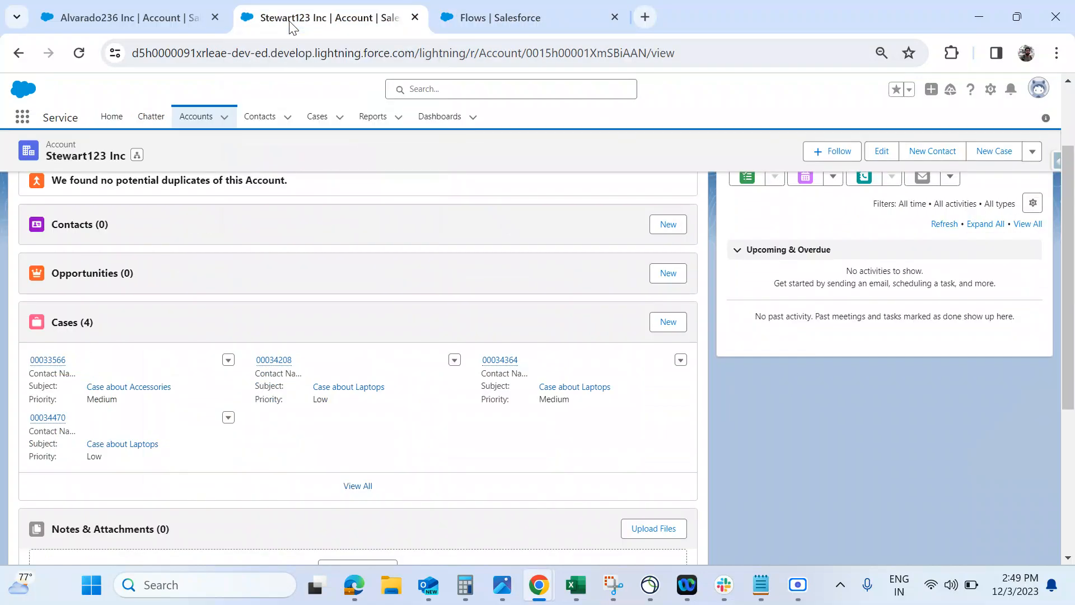
pyautogui.click(504, 21)
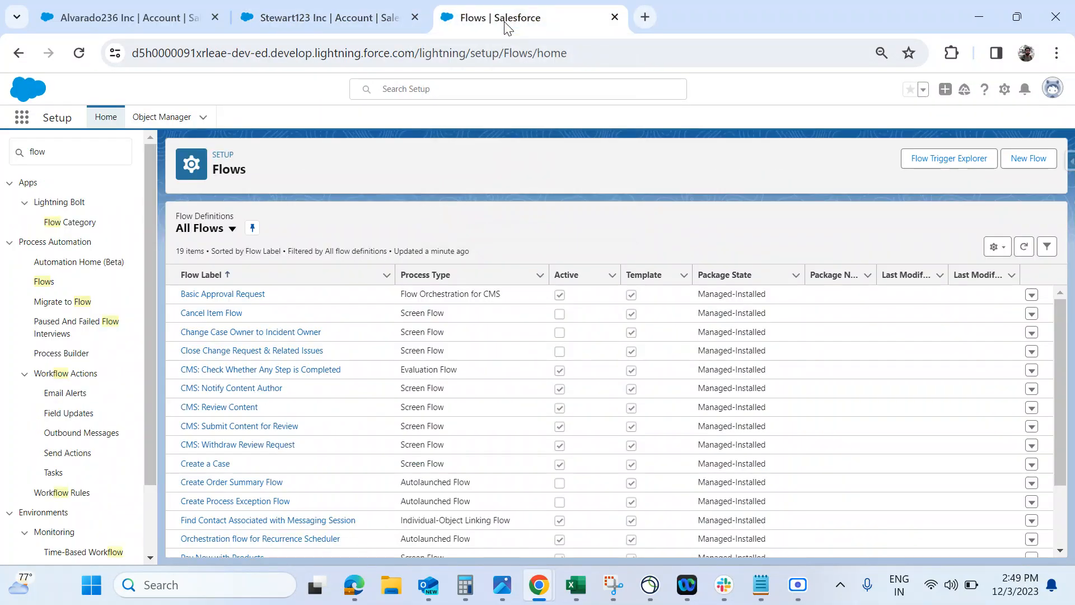
pyautogui.click(347, 20)
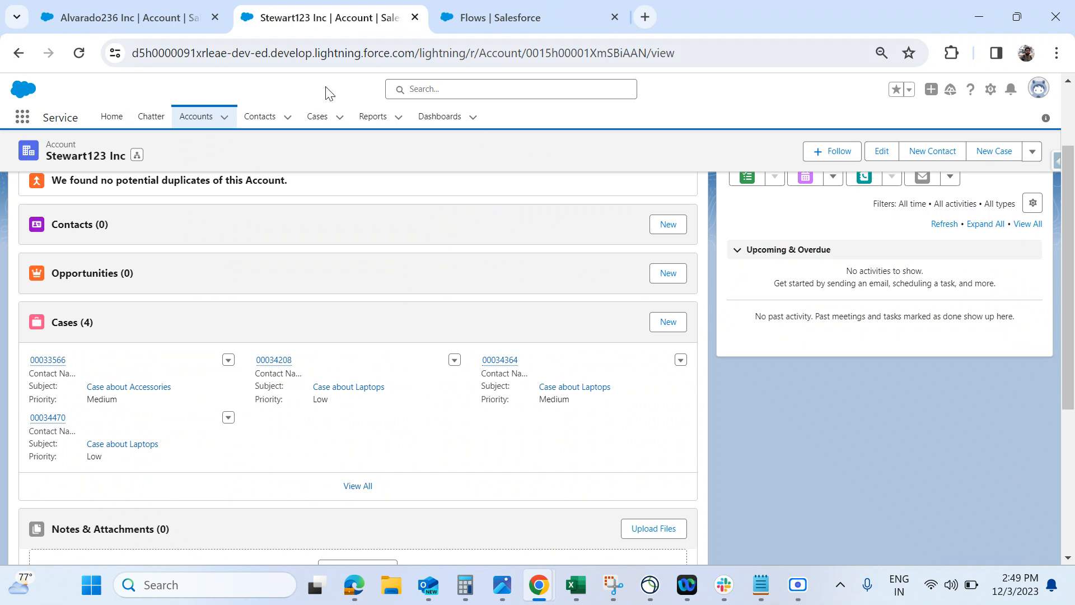
pyautogui.scroll(2, 320, 249)
pyautogui.scroll(-3, 320, 254)
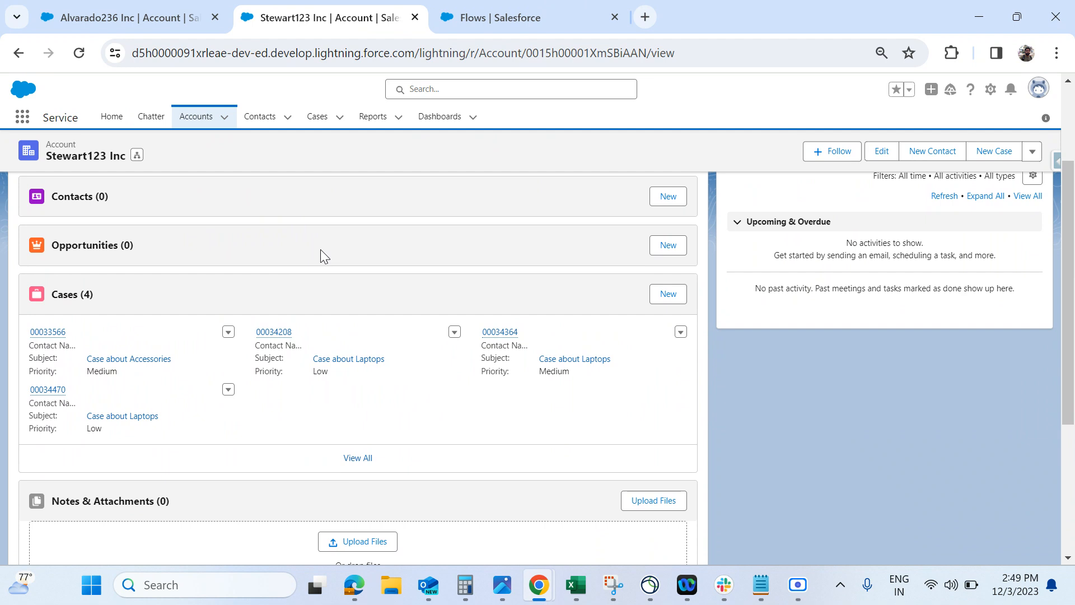
pyautogui.scroll(1, 320, 250)
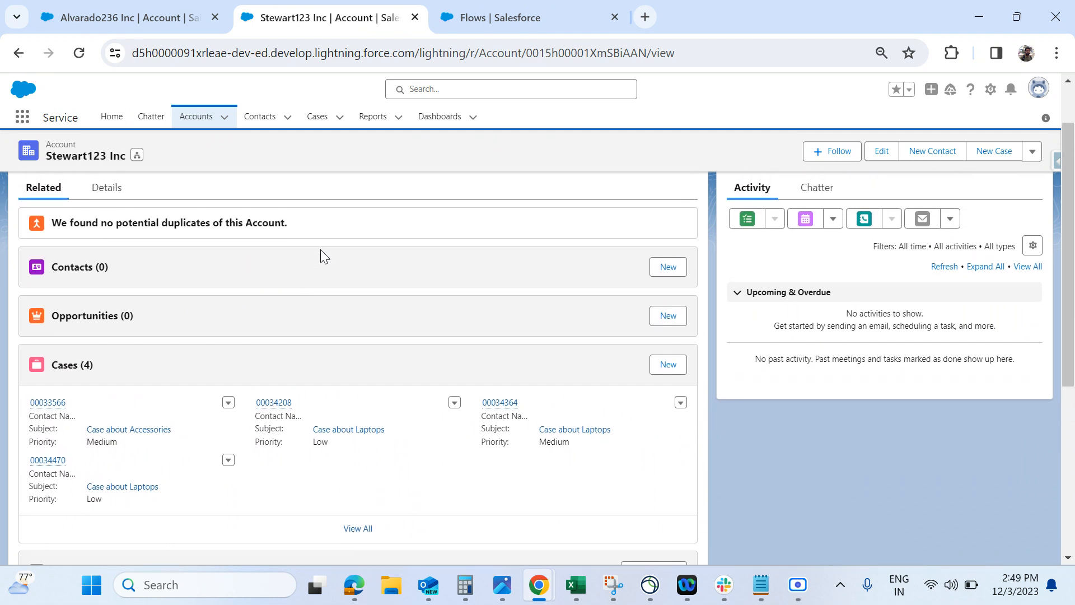
pyautogui.scroll(1, 390, 267)
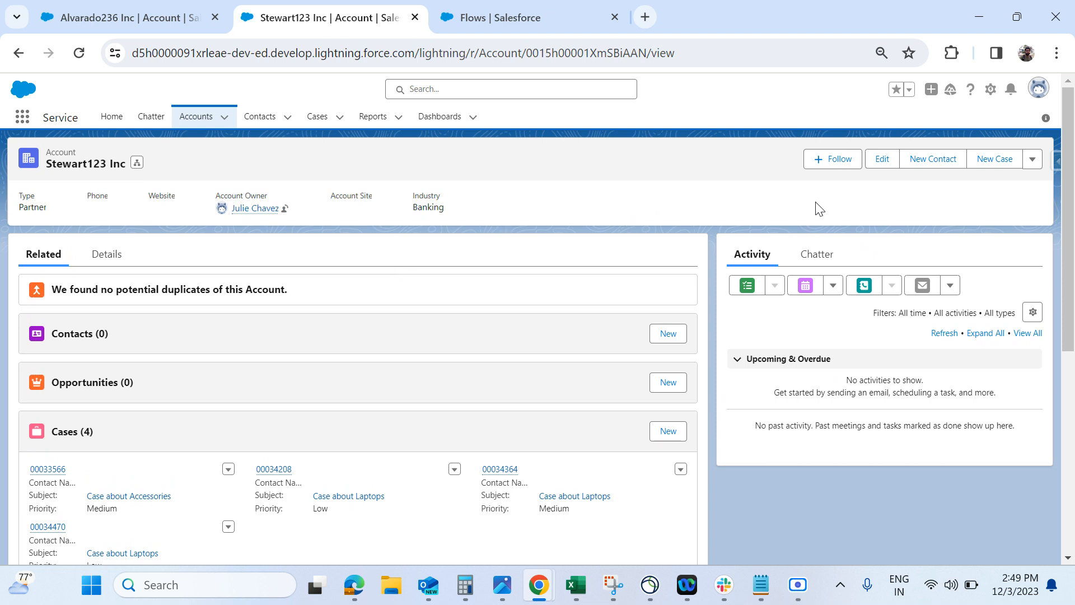
pyautogui.click(1032, 160)
pyautogui.click(486, 225)
pyautogui.scroll(-2, 586, 219)
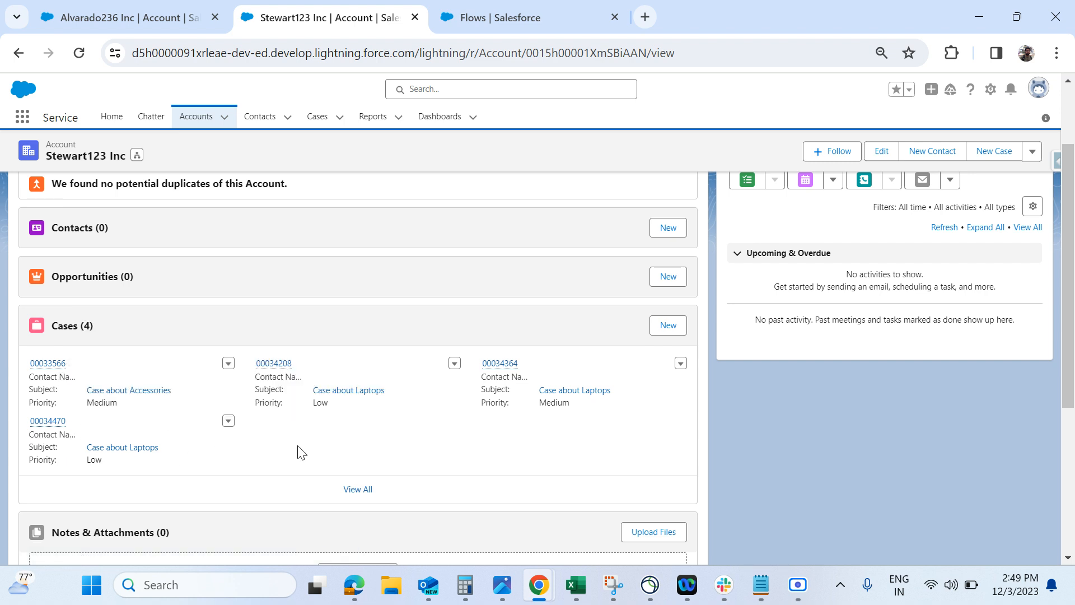
pyautogui.moveTo(35, 370)
pyautogui.scroll(1, 441, 442)
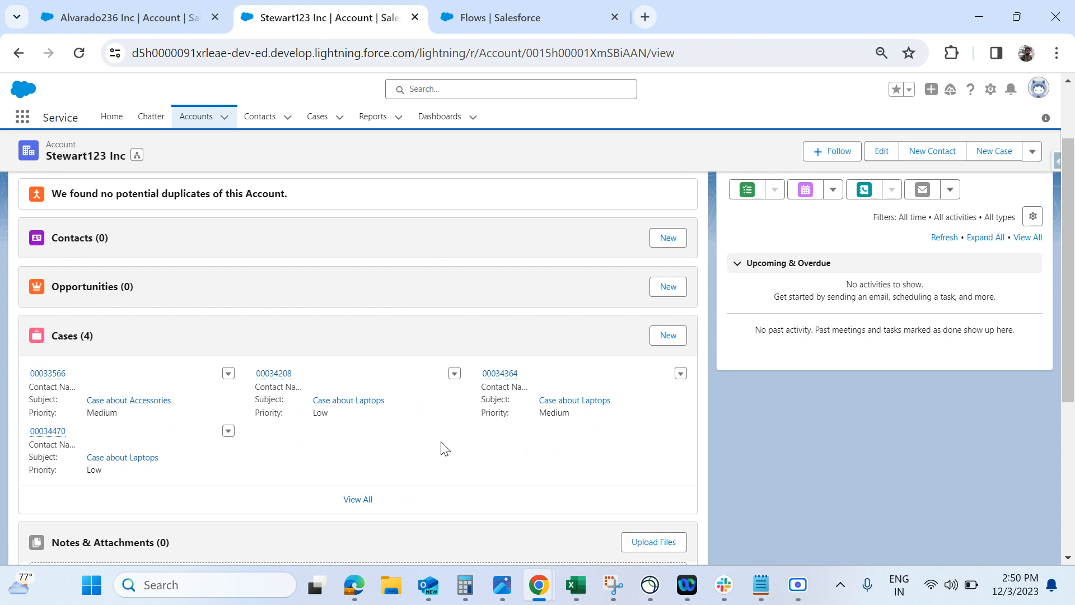
pyautogui.scroll(1, 441, 443)
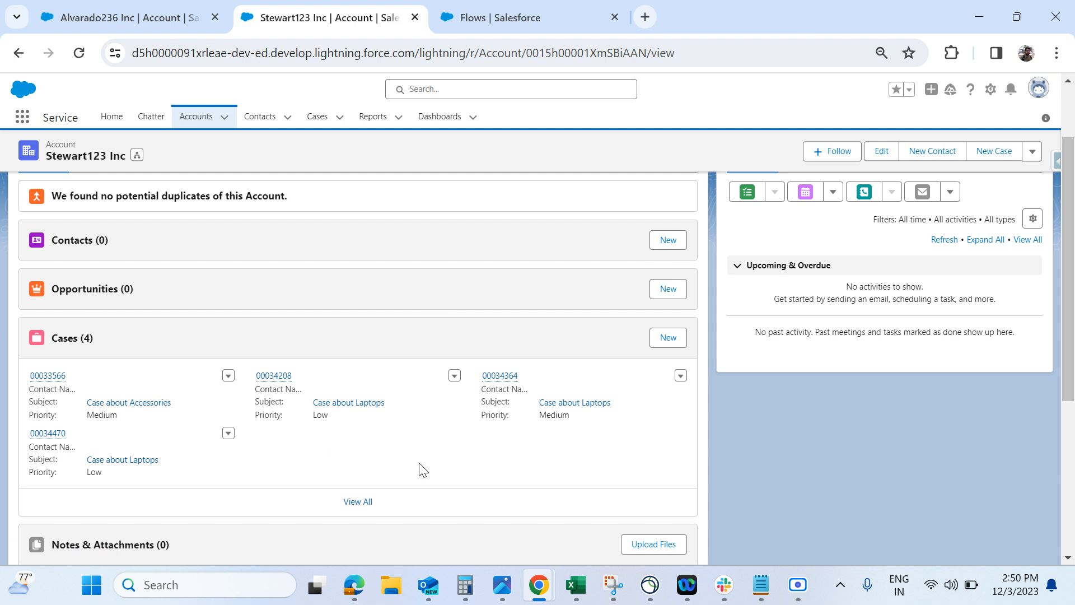
# Start a new flow from the Flows setup page.
pyautogui.click(475, 23)
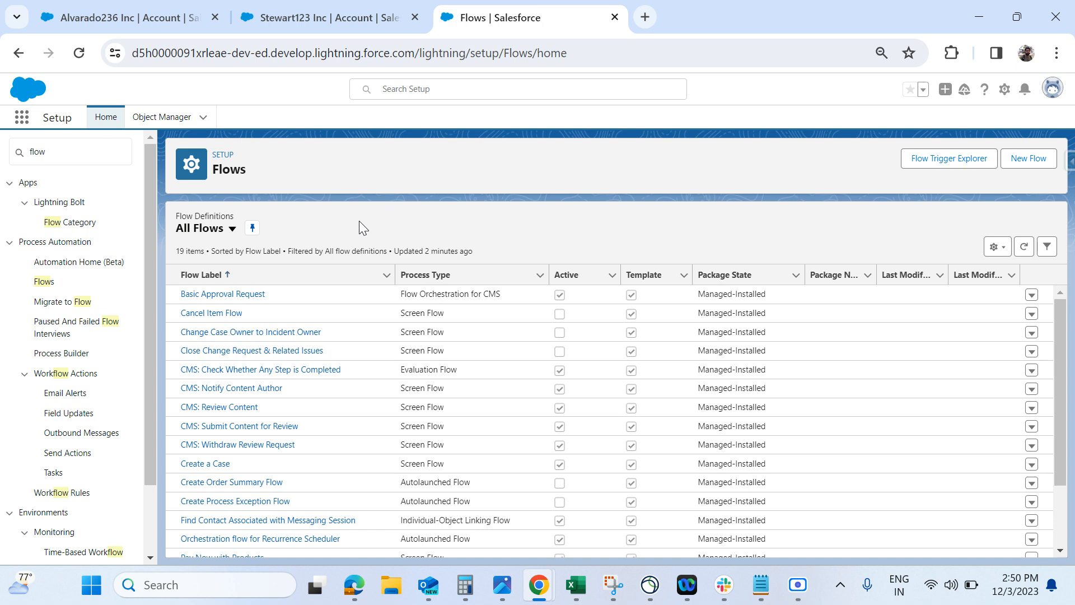
pyautogui.click(1044, 160)
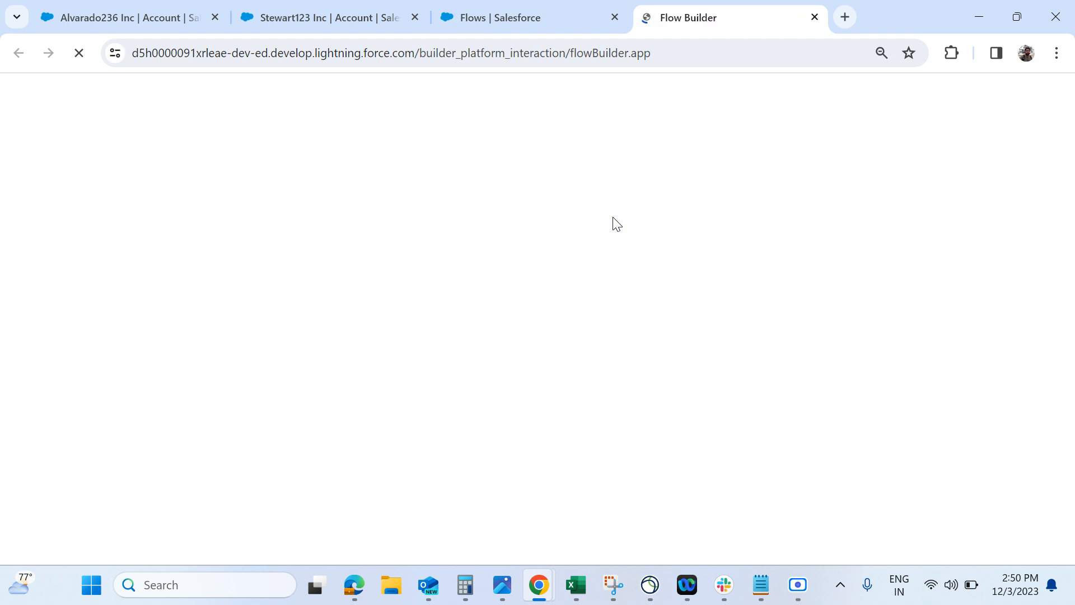
# Inspect the record ID in the Stewart123 Inc account's URL and the account's related cases.
pyautogui.click(299, 24)
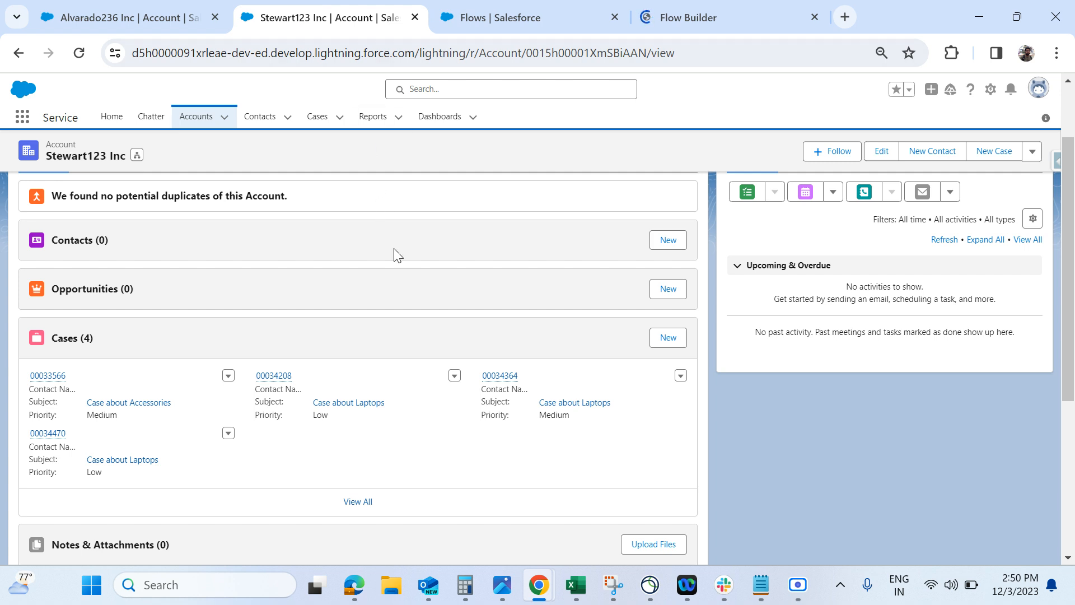
pyautogui.scroll(2, 394, 248)
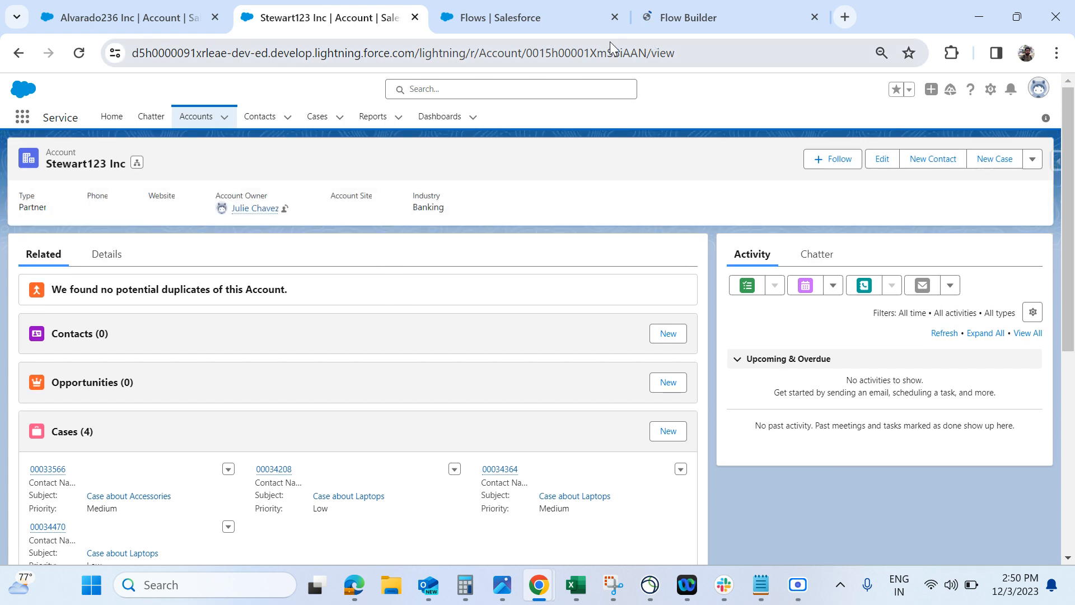
pyautogui.doubleClick(574, 56)
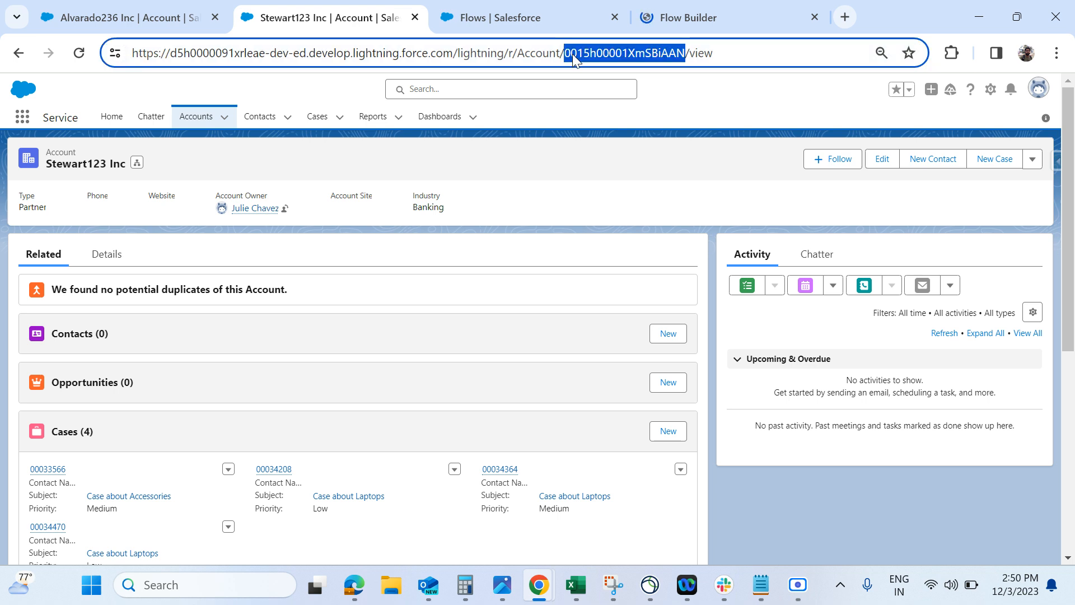
pyautogui.scroll(-2, 458, 358)
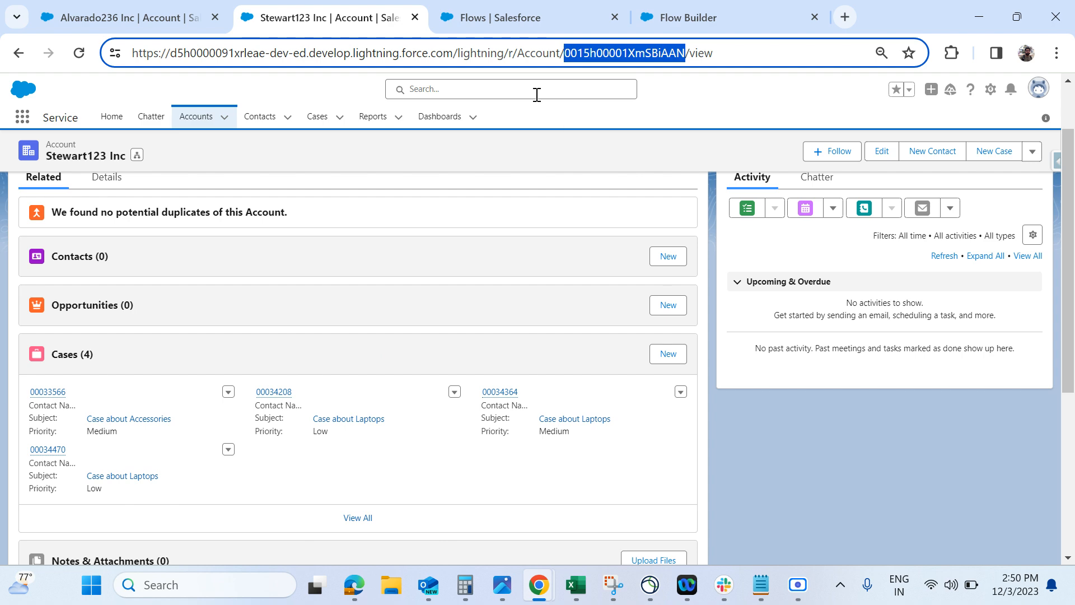
# Create the new flow as a Screen Flow.
pyautogui.click(486, 23)
pyautogui.click(683, 28)
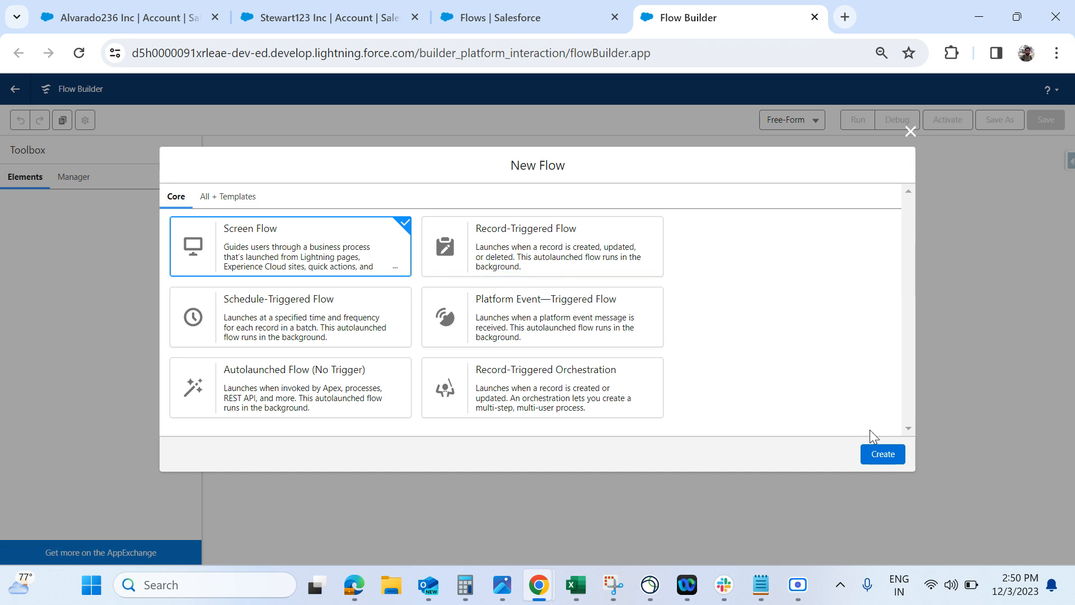
pyautogui.click(883, 453)
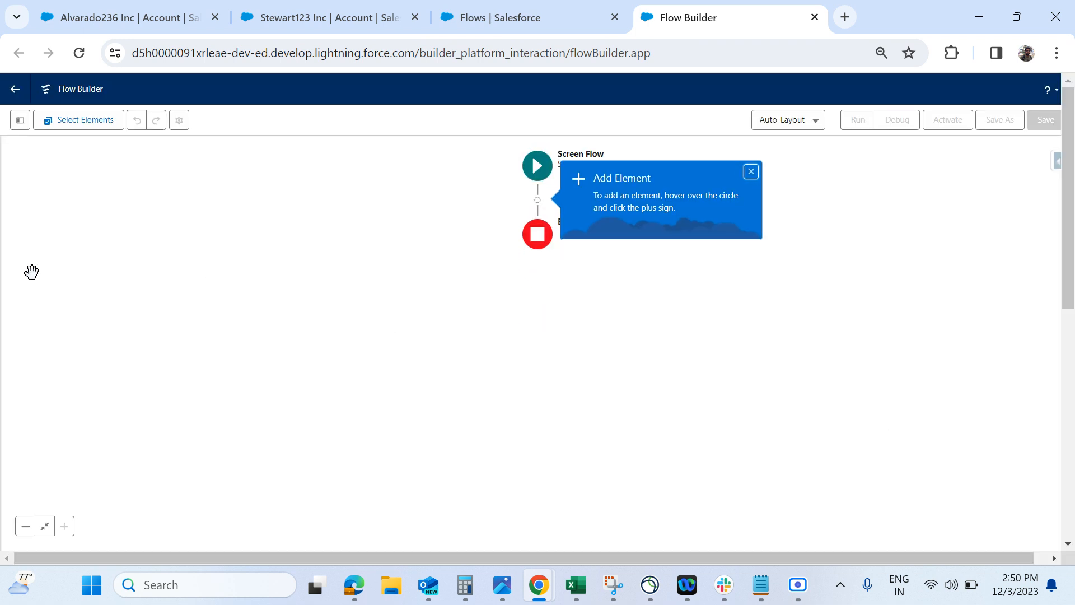
# Create a Text variable resource with the API name recordid and make it available for input.
pyautogui.click(340, 24)
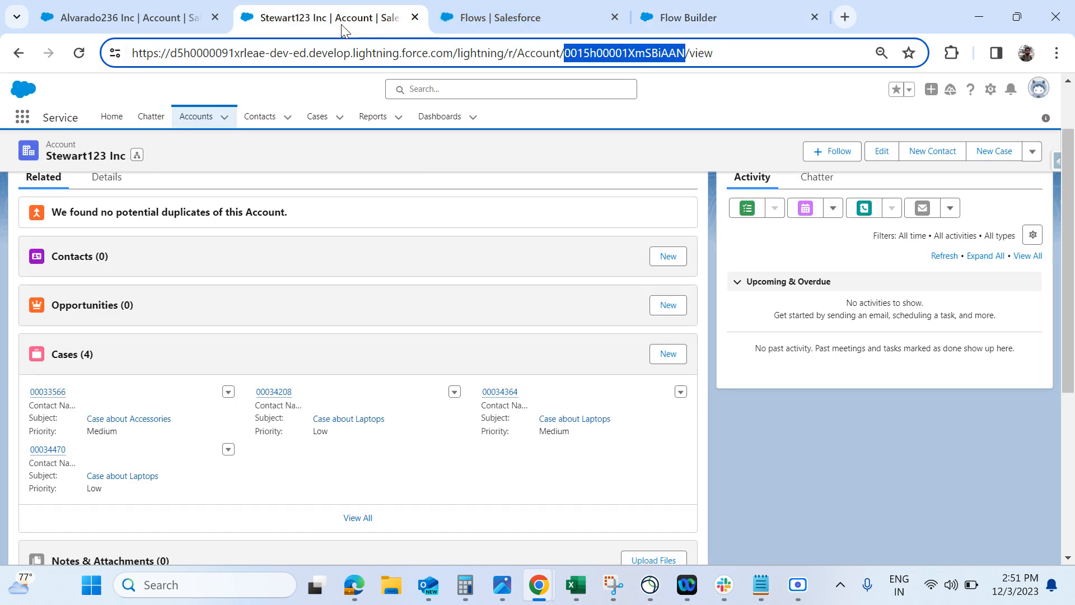
pyautogui.click(688, 20)
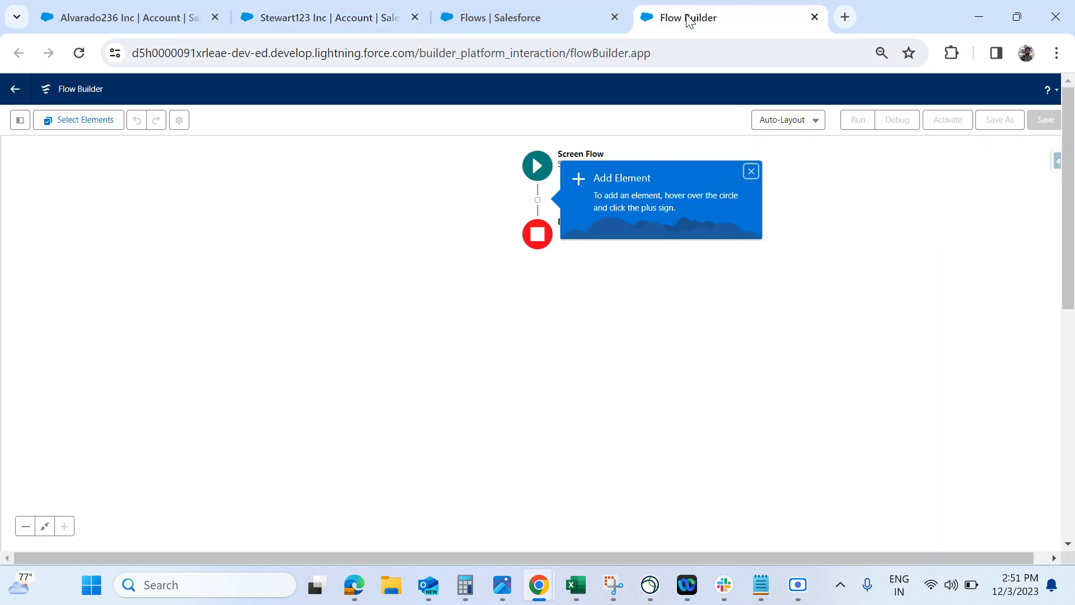
pyautogui.click(21, 124)
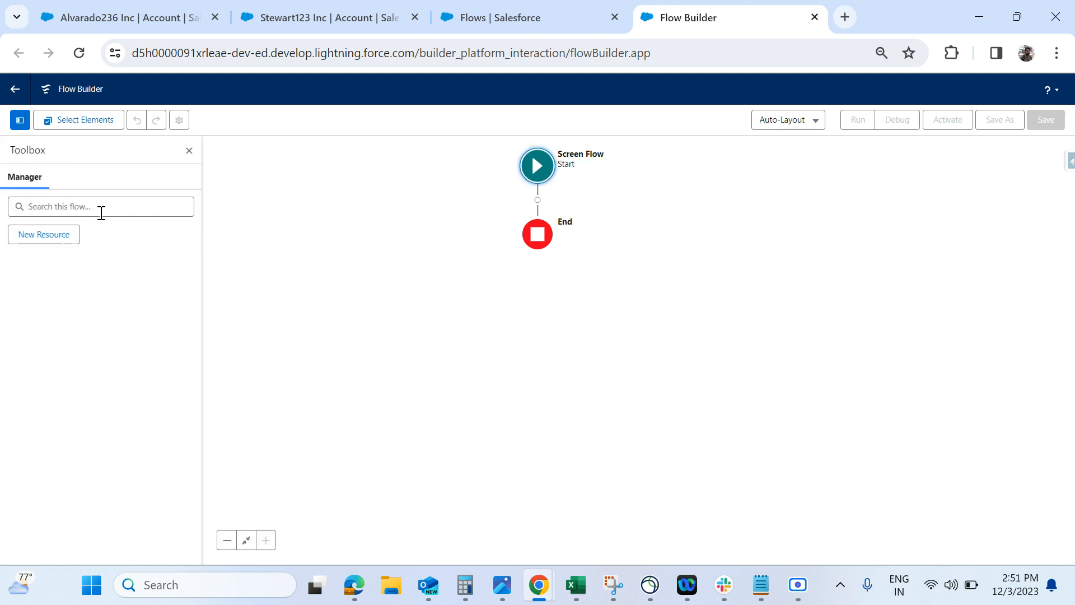
pyautogui.click(50, 232)
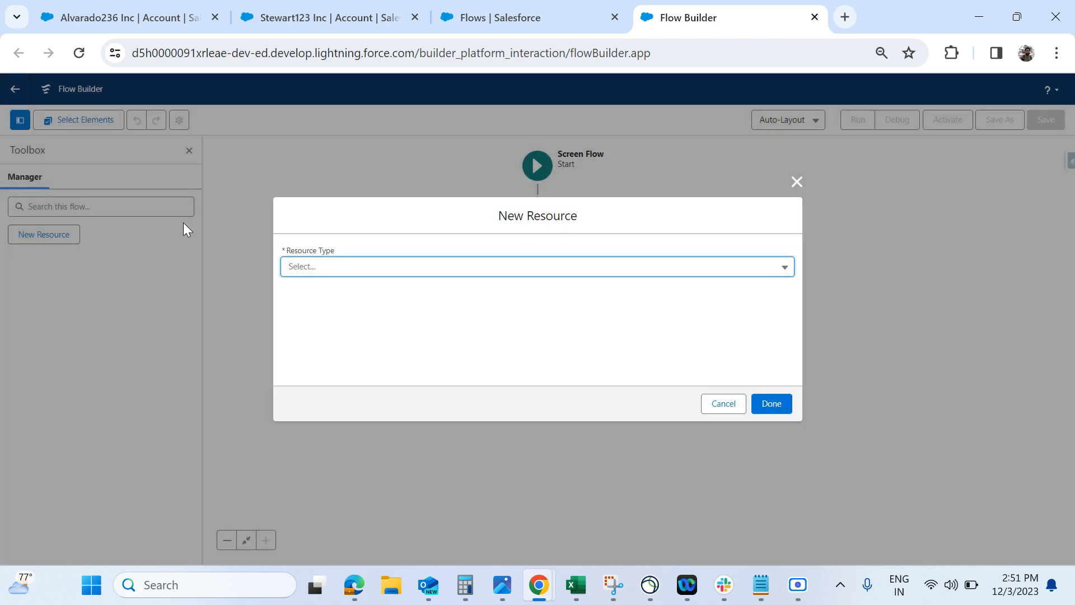
pyautogui.click(353, 273)
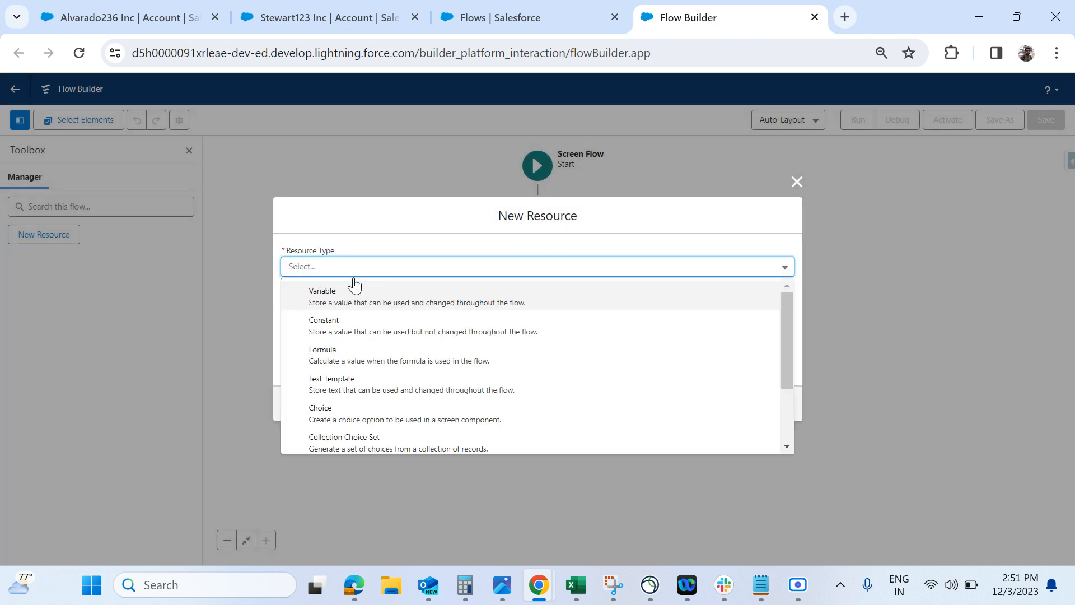
pyautogui.click(355, 296)
pyautogui.click(320, 282)
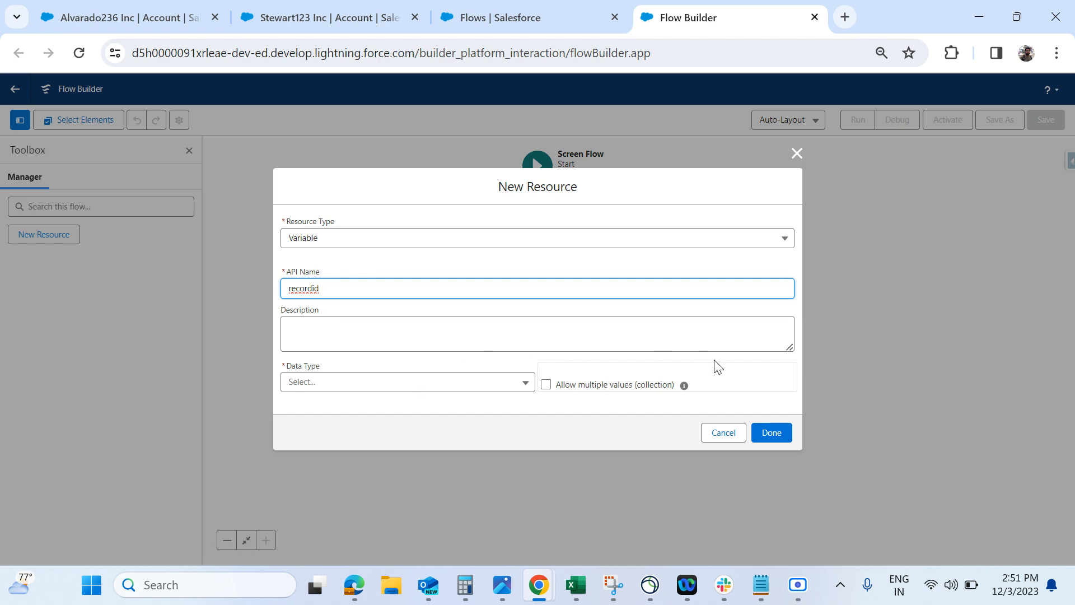
pyautogui.click(511, 386)
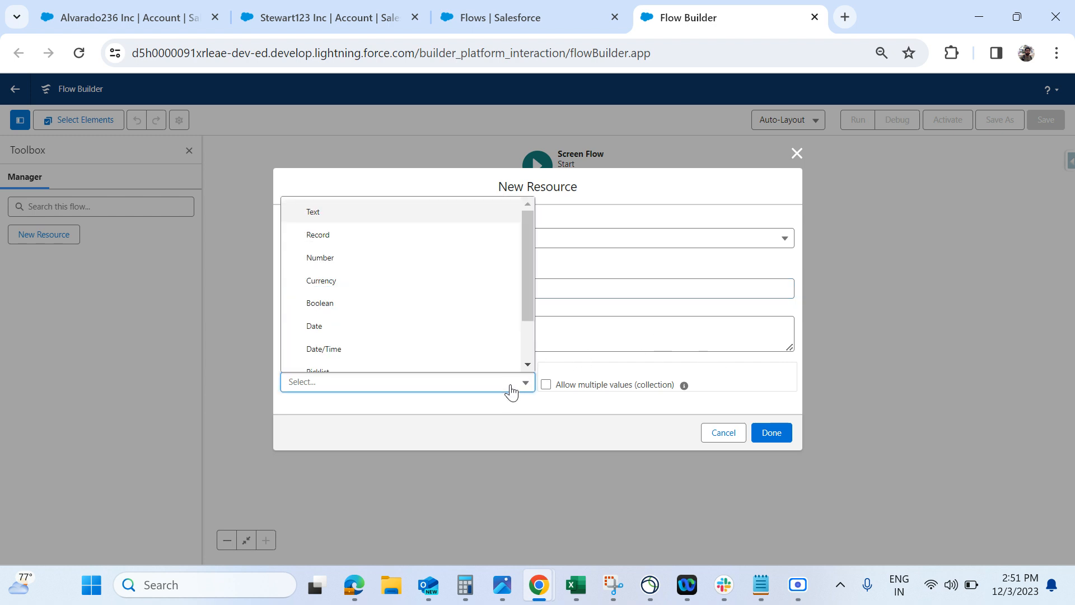
pyautogui.click(401, 216)
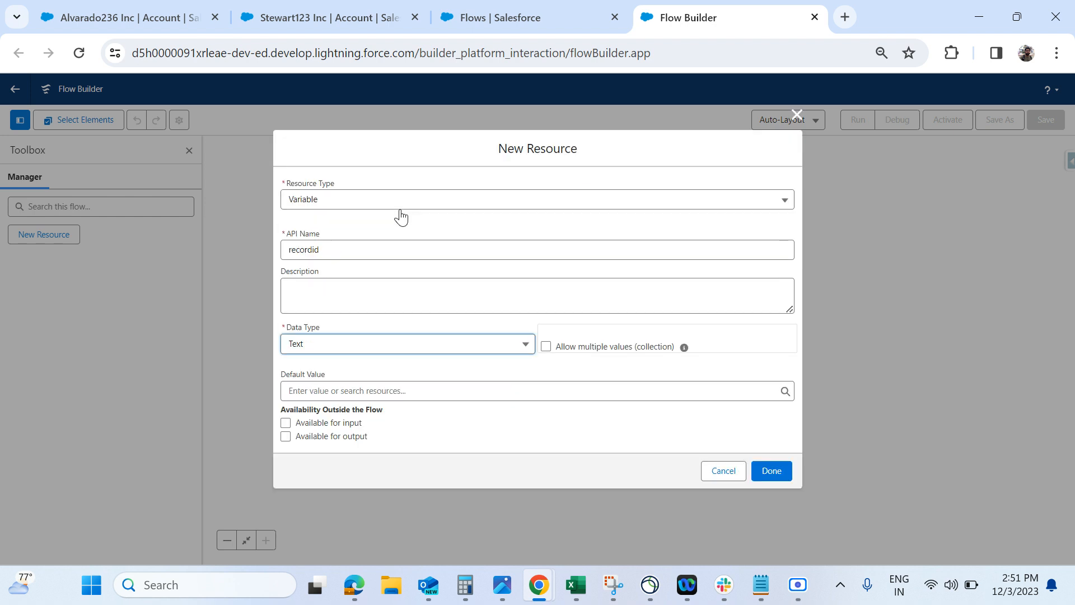
pyautogui.click(307, 429)
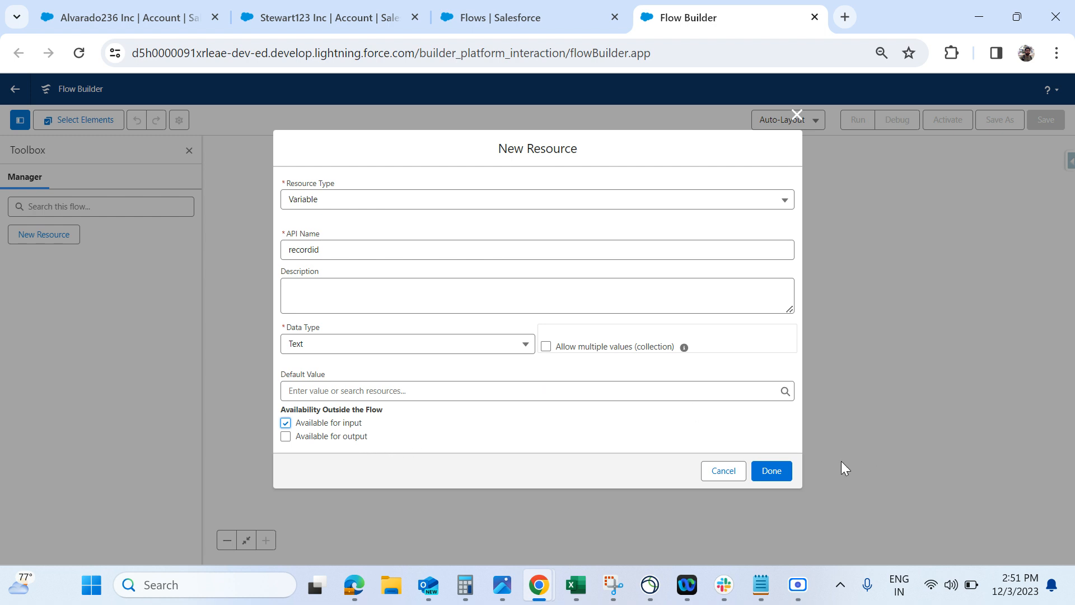
pyautogui.click(775, 471)
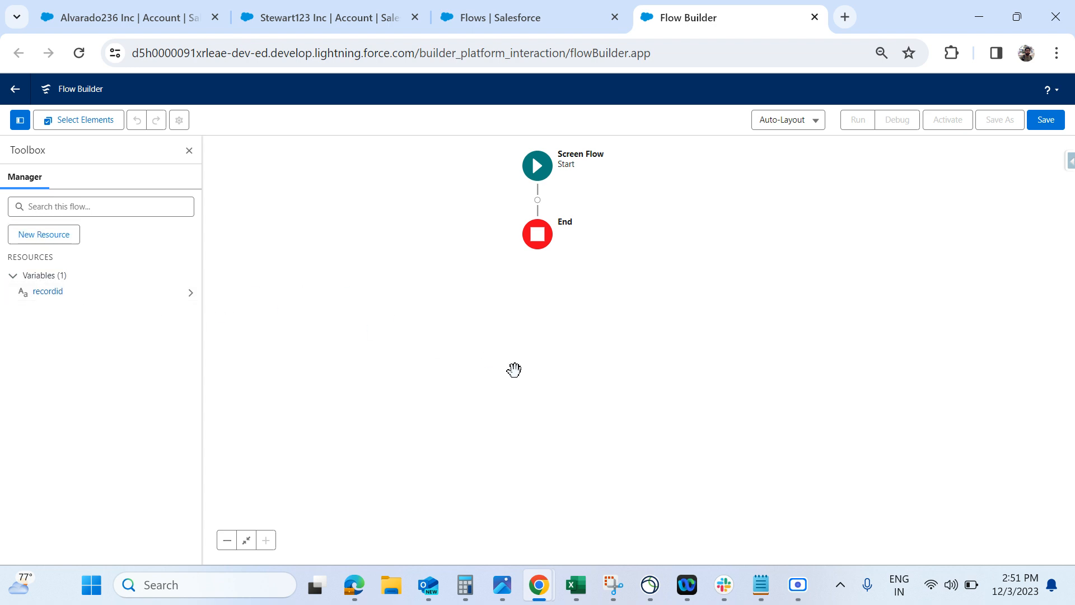
# Add a Get Records element between Start and End, labelled "Get case records" with the API name Get_case_records.
pyautogui.click(344, 18)
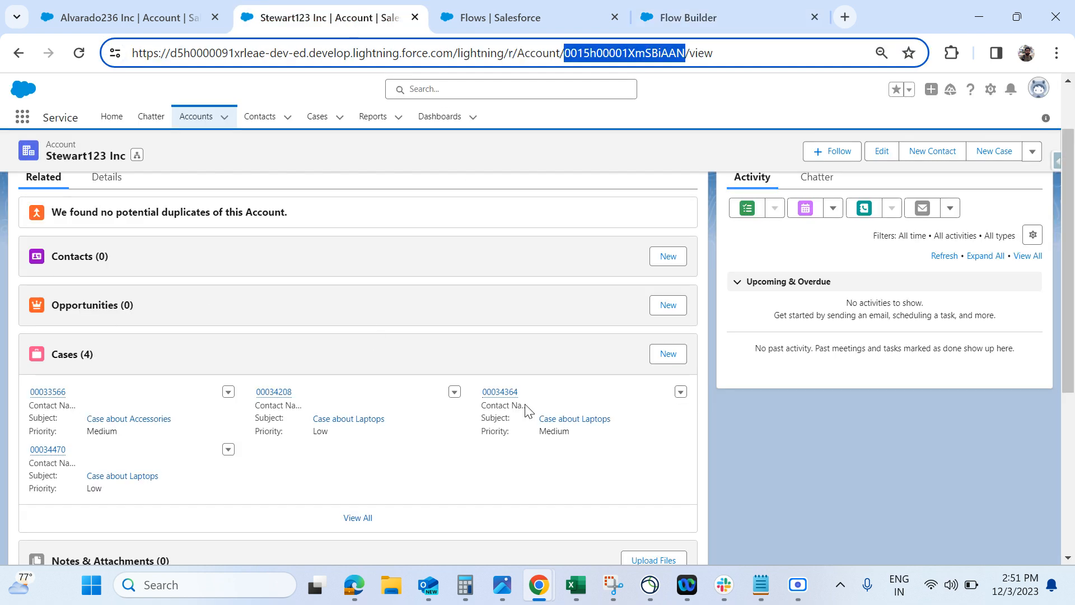
pyautogui.click(688, 20)
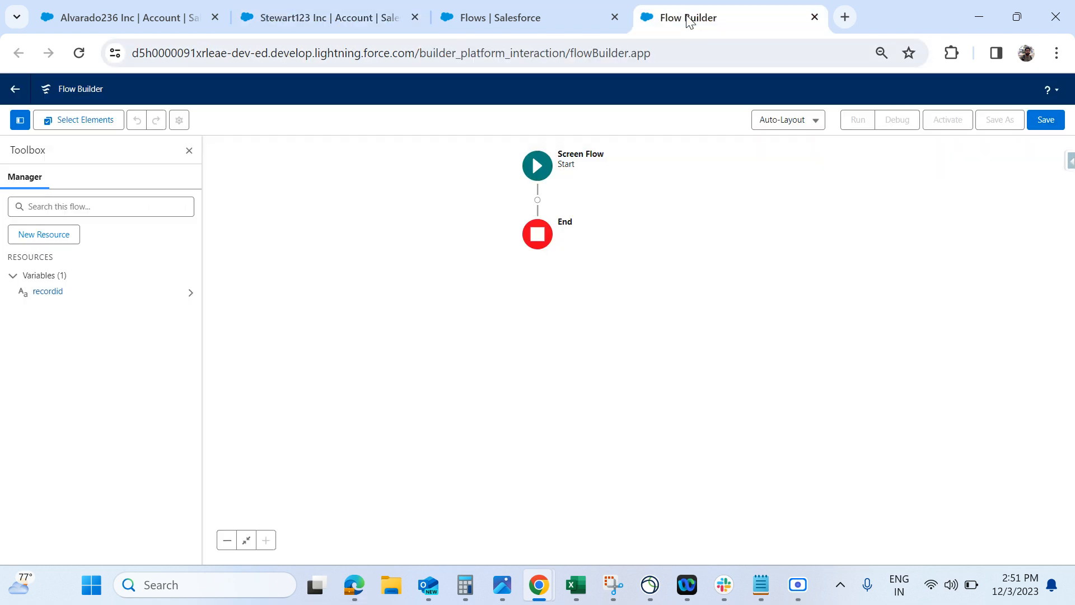
pyautogui.click(538, 200)
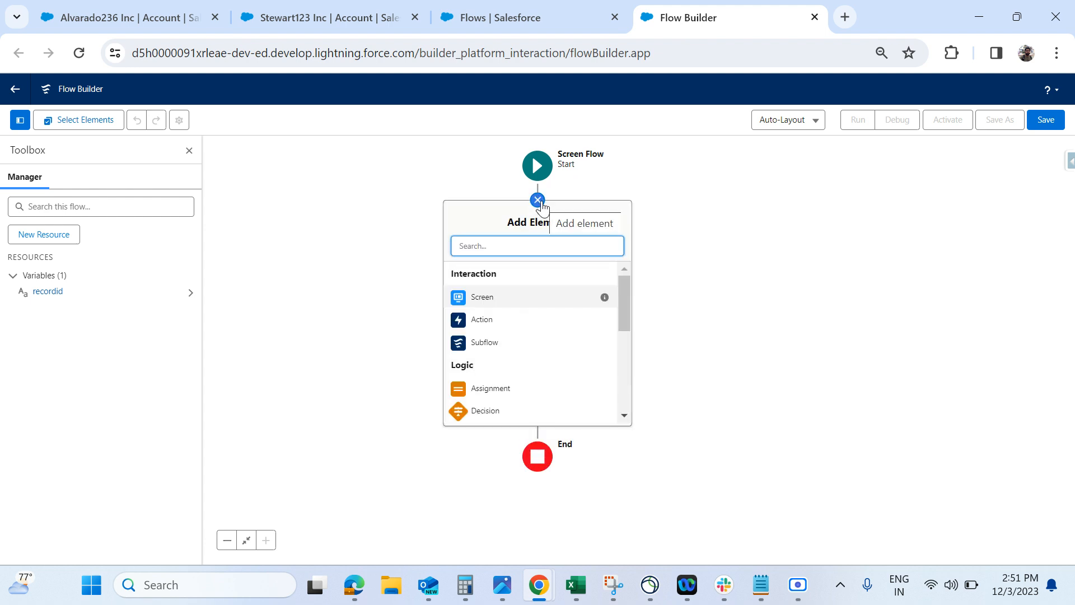
pyautogui.scroll(-1, 529, 385)
pyautogui.scroll(-3, 530, 385)
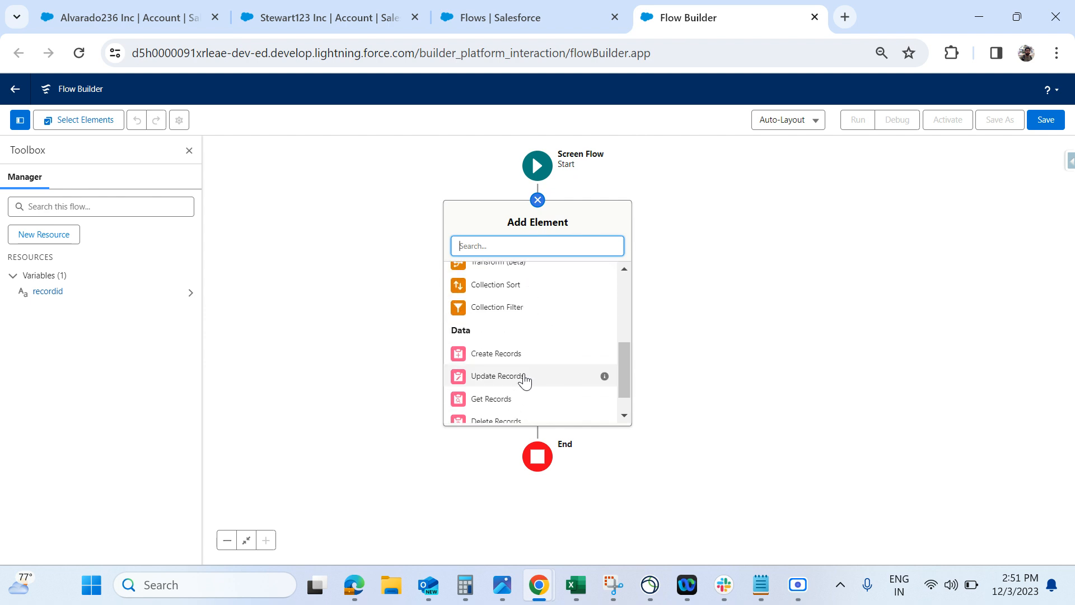
pyautogui.click(485, 398)
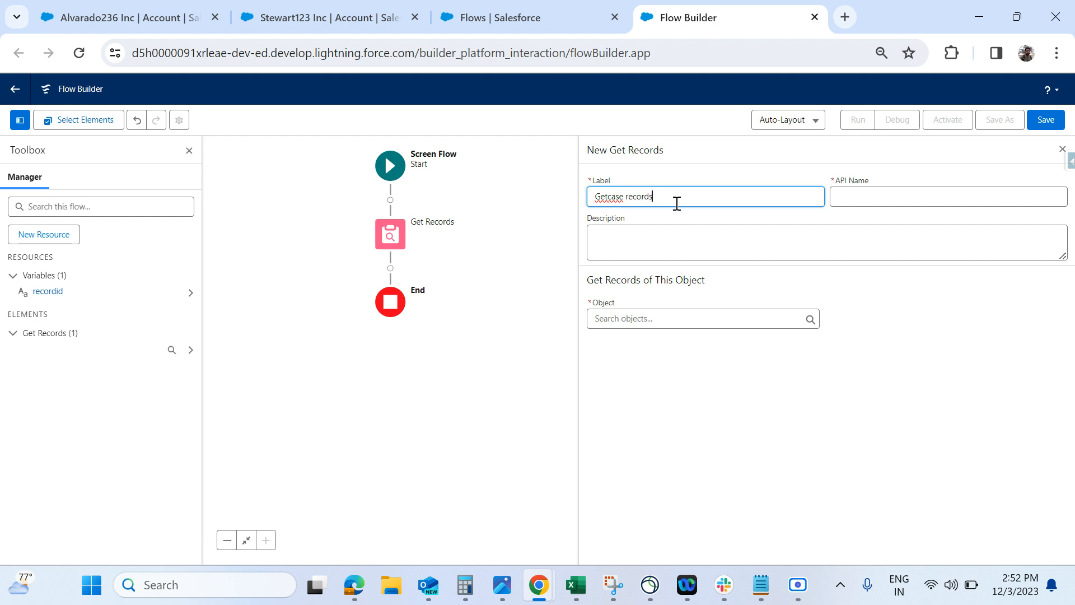
pyautogui.click(608, 198)
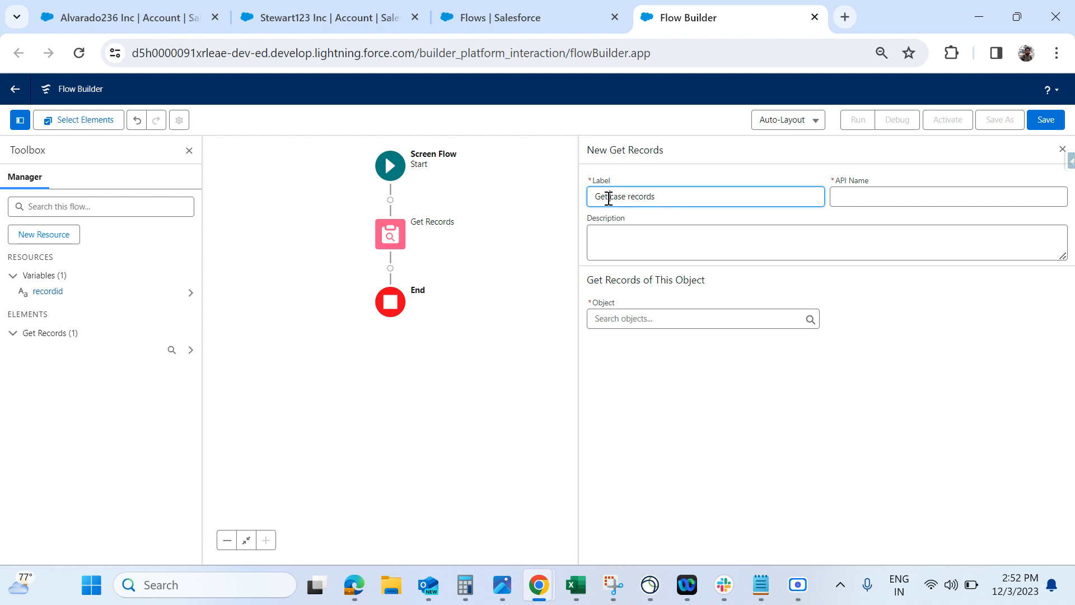
pyautogui.click(836, 195)
# Set the object of the Get case records element to Case.
pyautogui.click(643, 320)
pyautogui.write('case')
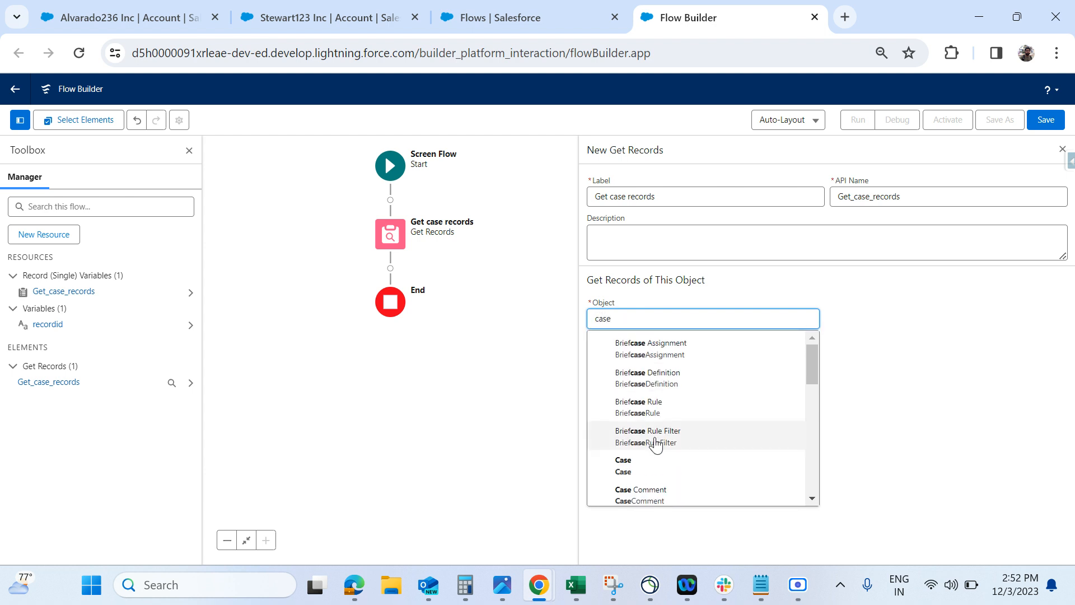
pyautogui.click(654, 468)
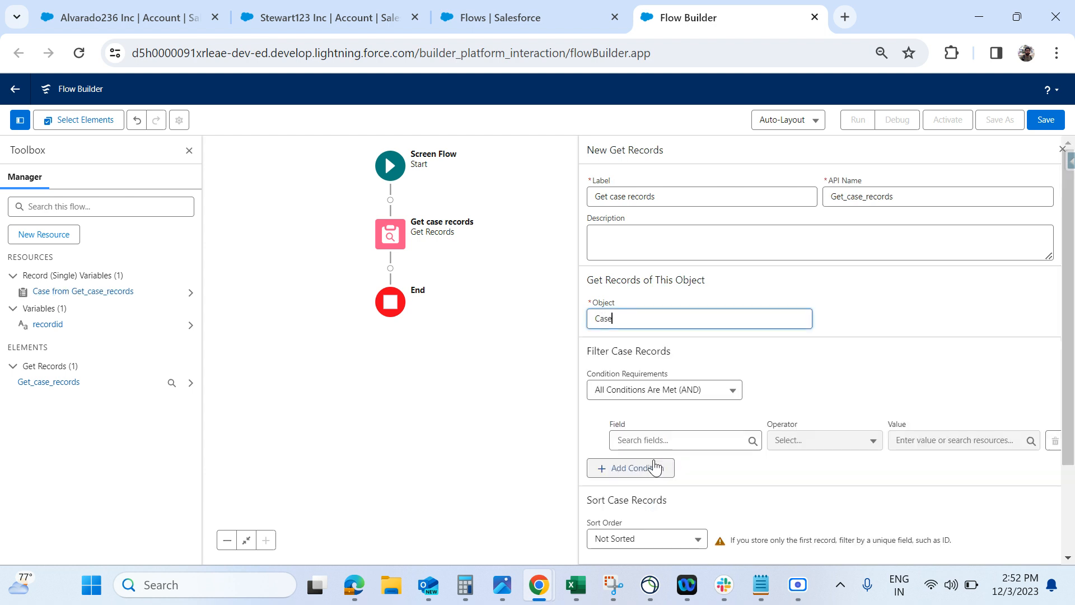
# Filter the case records to those whose AccountId equals the recordid variable, and store all records.
pyautogui.click(704, 439)
pyautogui.write('wher')
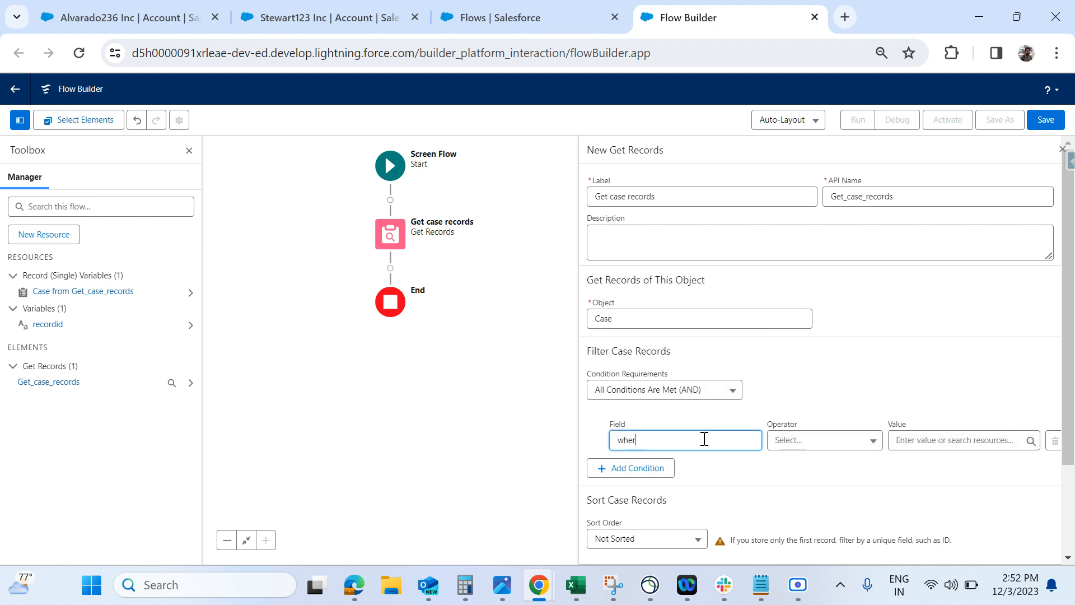
pyautogui.press('BackSpace')
pyautogui.press('BackSpace')
pyautogui.press('BackSpace')
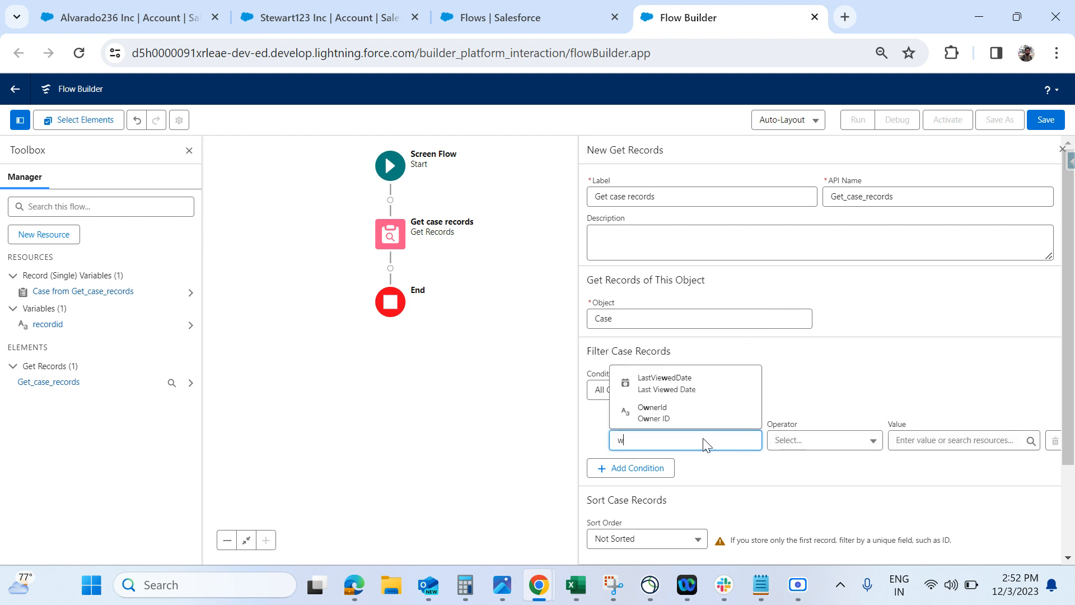
pyautogui.write('a')
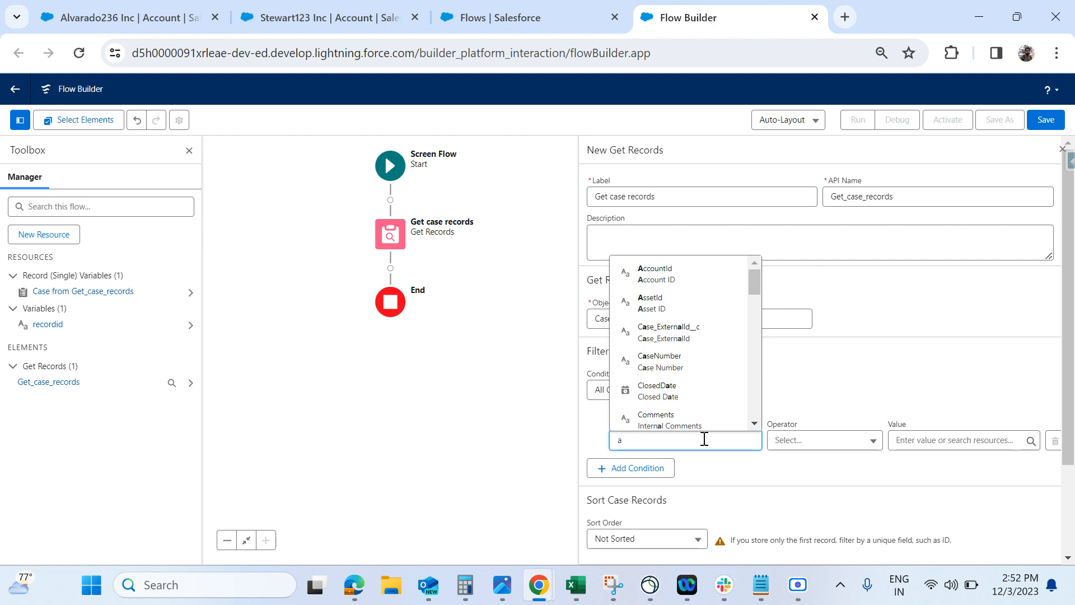
pyautogui.click(677, 269)
pyautogui.click(938, 439)
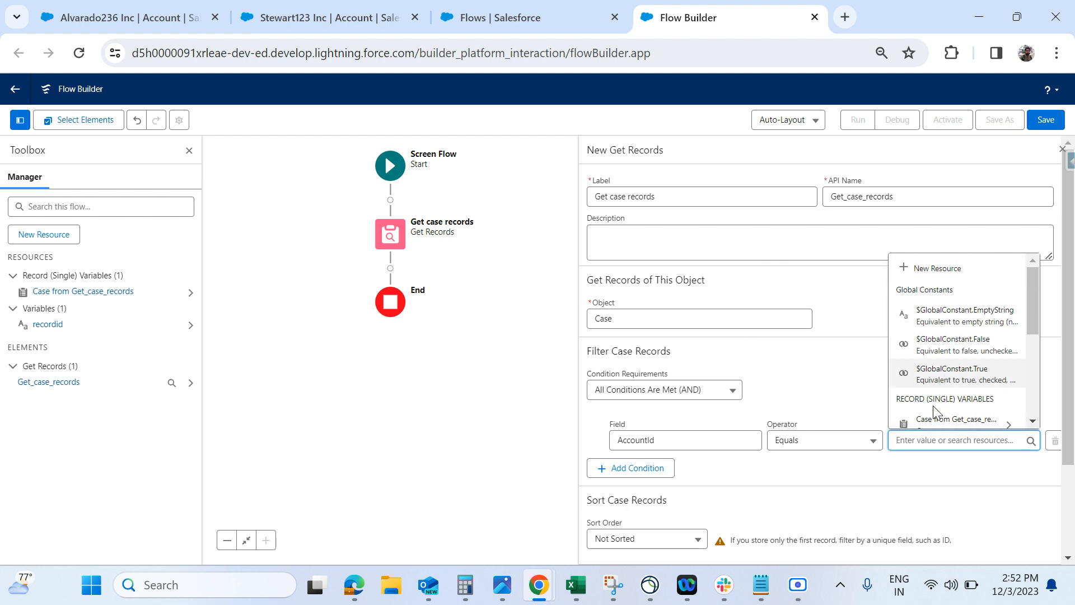
pyautogui.write('rec')
pyautogui.click(942, 416)
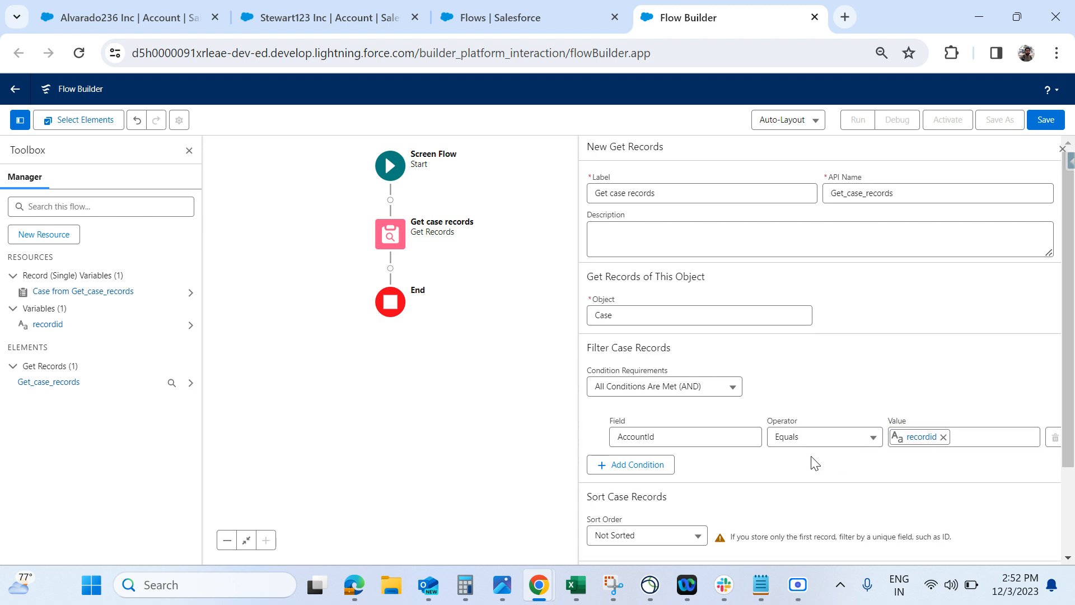
pyautogui.scroll(-3, 815, 464)
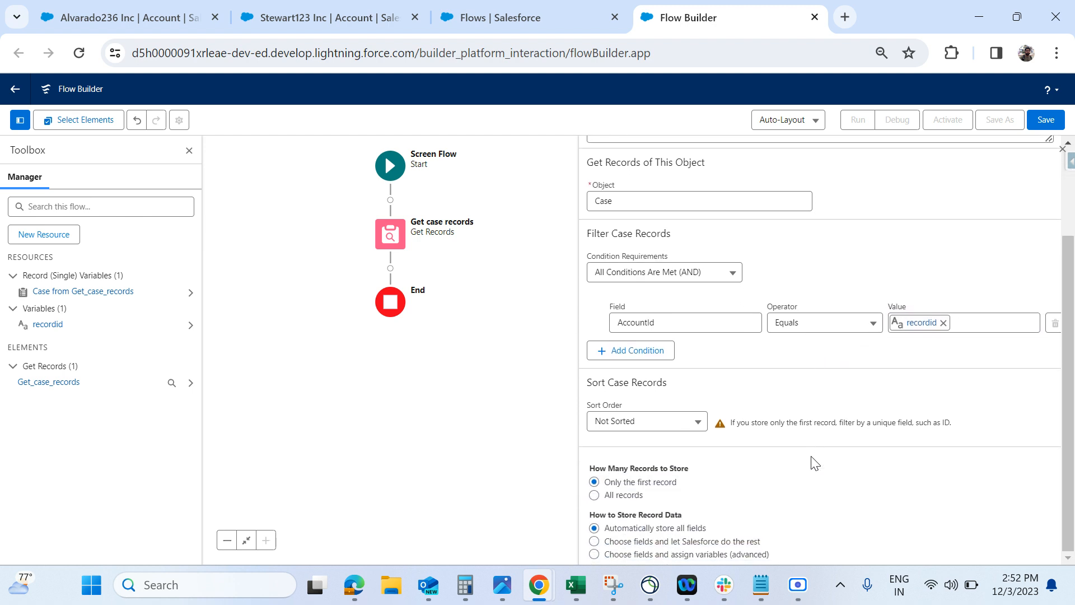
pyautogui.click(623, 496)
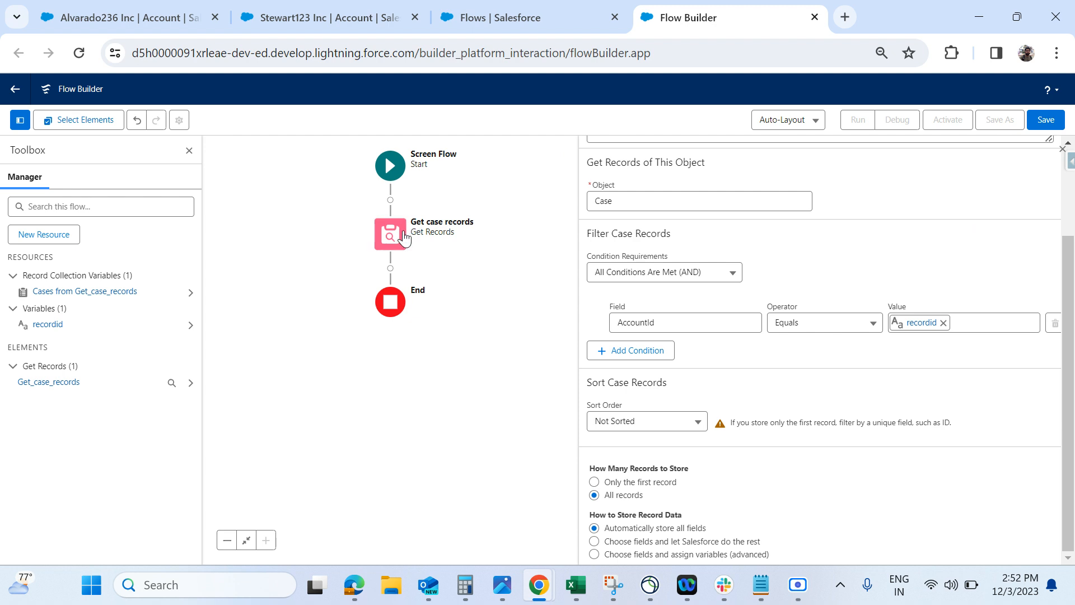
# Add a Screen element after Get case records, labelled "Bulk Task creation" with the API name Bulk_Task_creation.
pyautogui.click(391, 269)
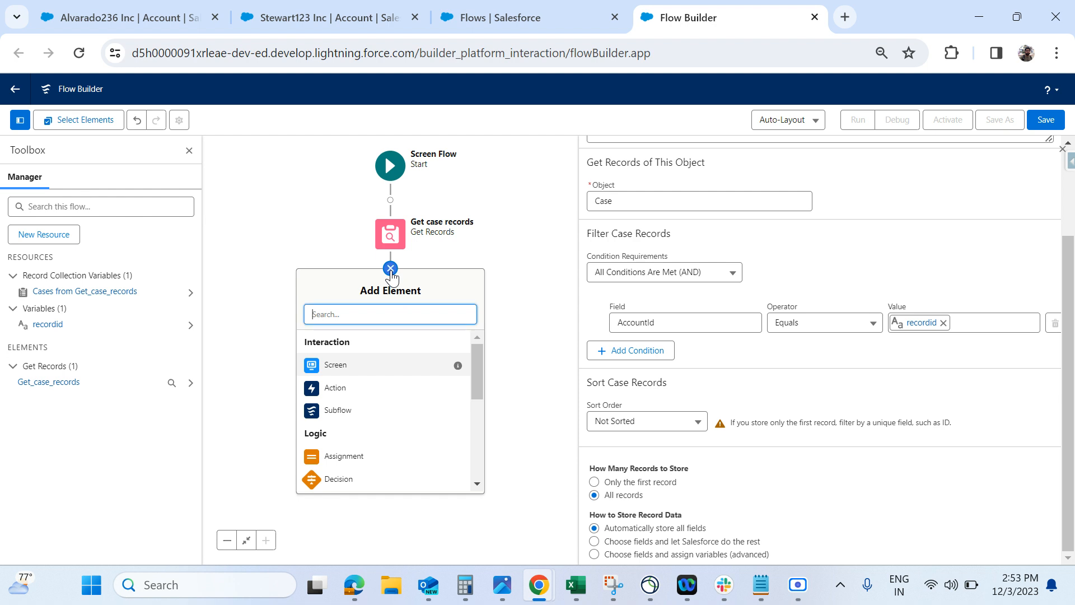
pyautogui.click(351, 368)
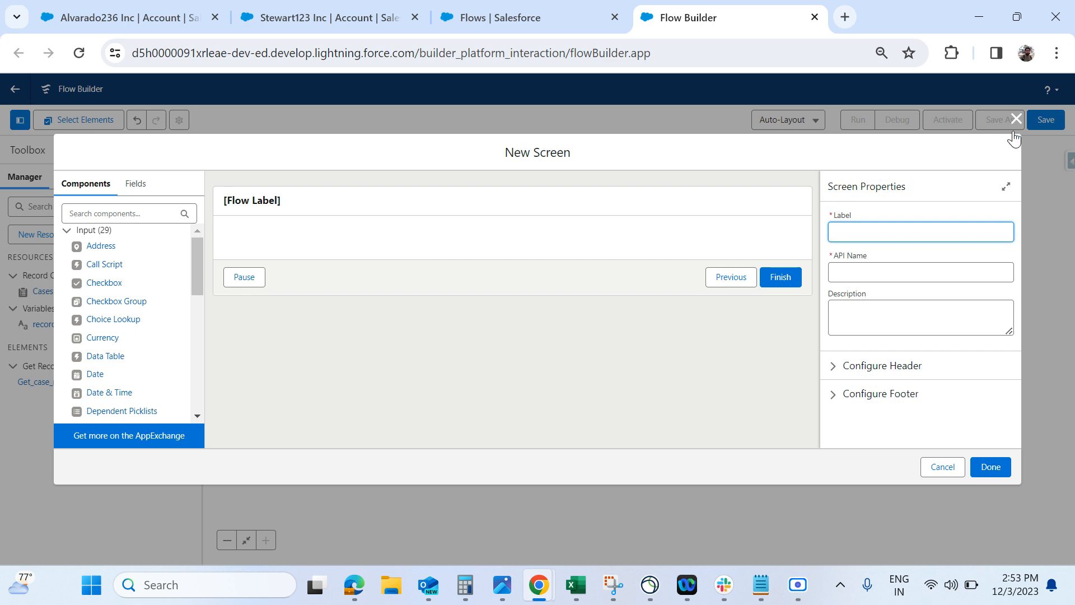
pyautogui.click(319, 215)
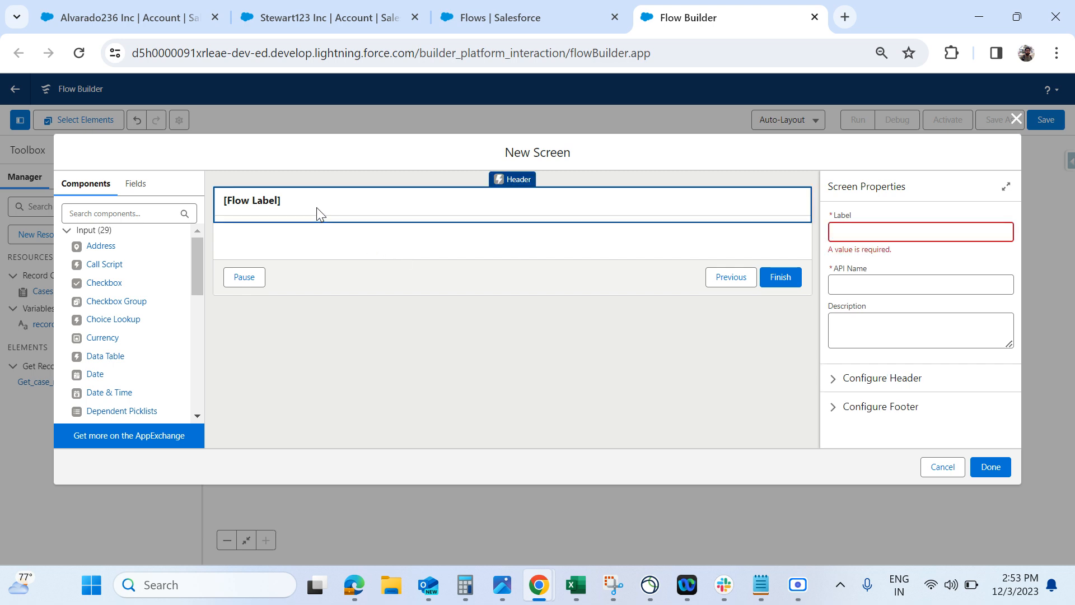
pyautogui.click(864, 231)
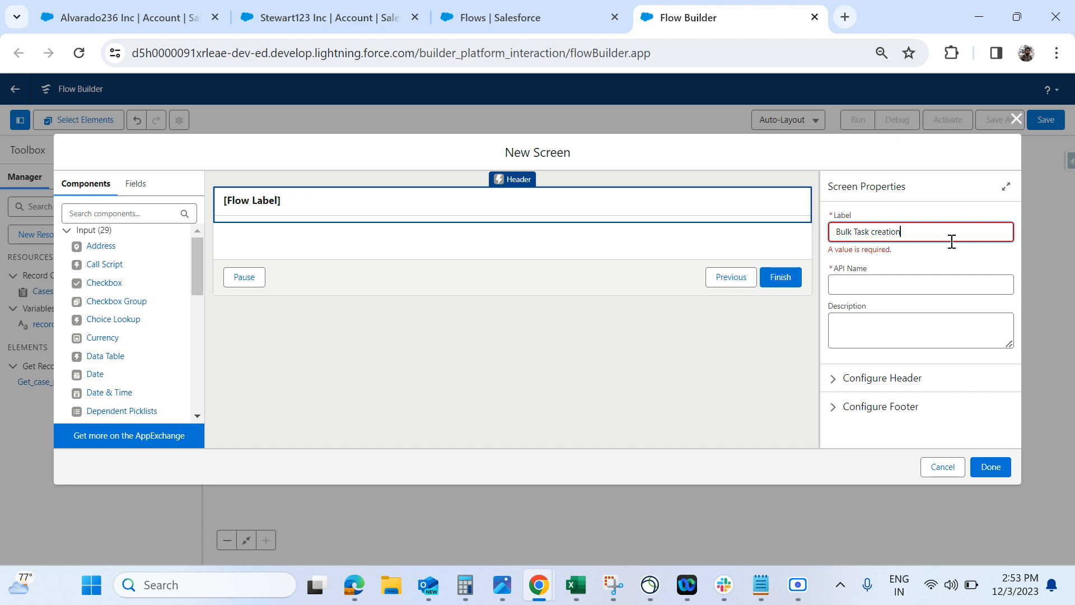
pyautogui.click(941, 260)
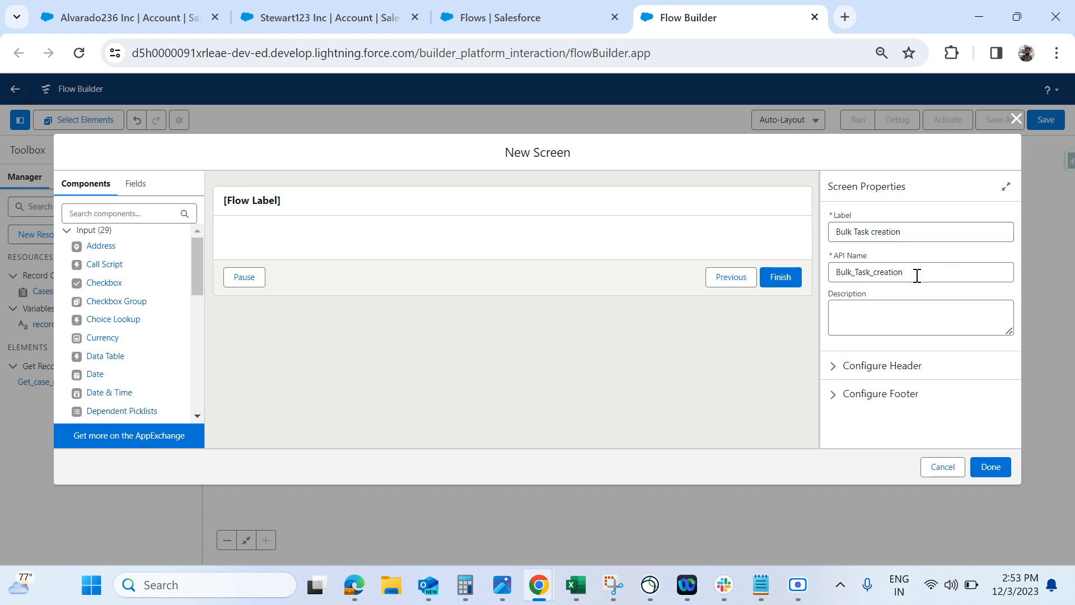
pyautogui.click(918, 328)
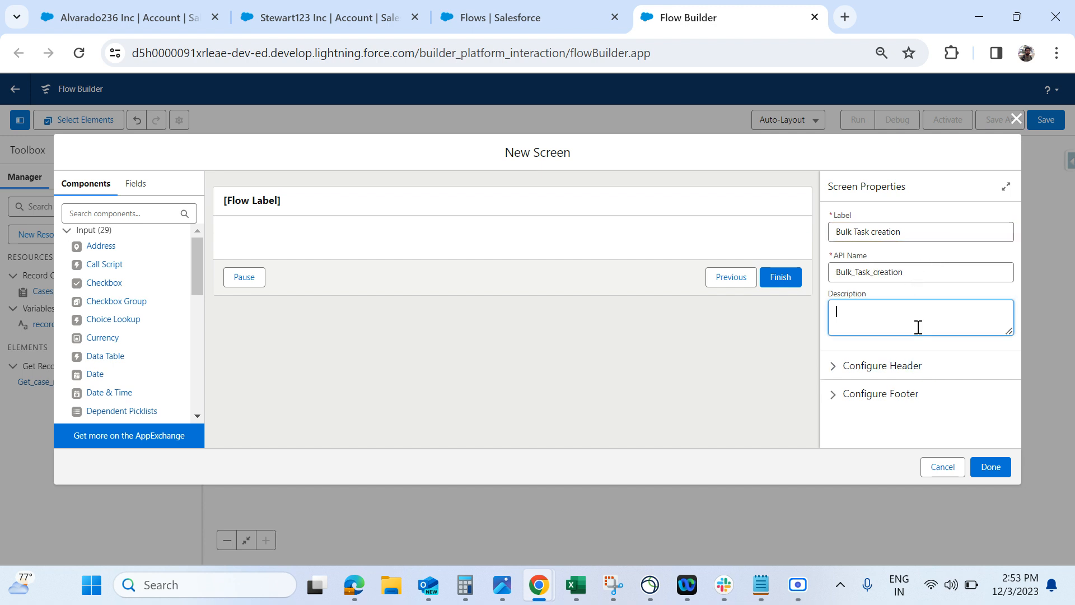
# Configure the screen's footer to hide the Previous and Pause buttons.
pyautogui.click(855, 367)
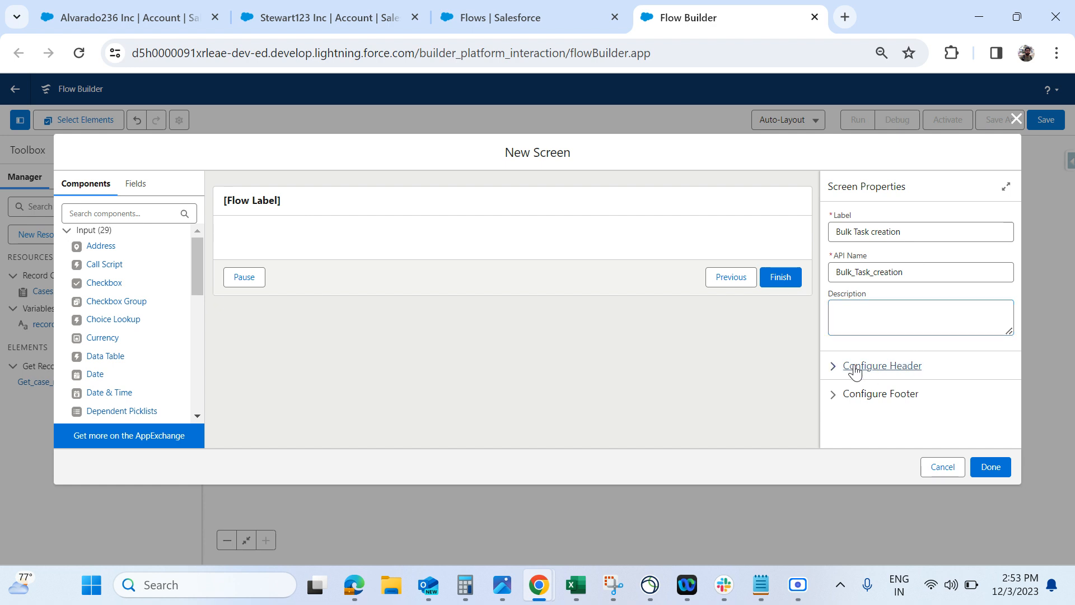
pyautogui.scroll(-1, 900, 386)
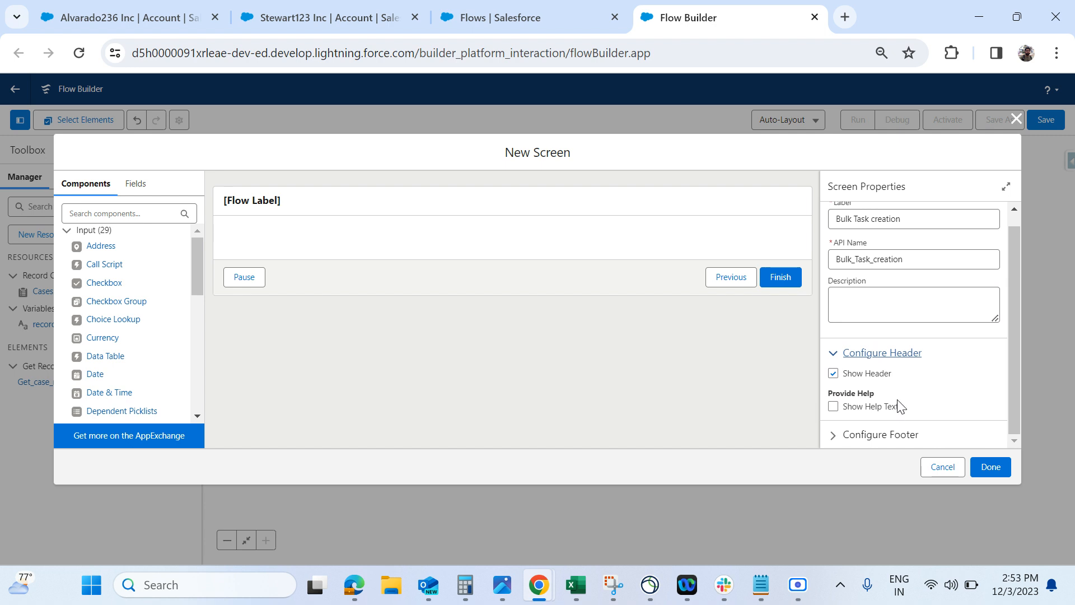
pyautogui.click(834, 436)
pyautogui.scroll(-5, 910, 383)
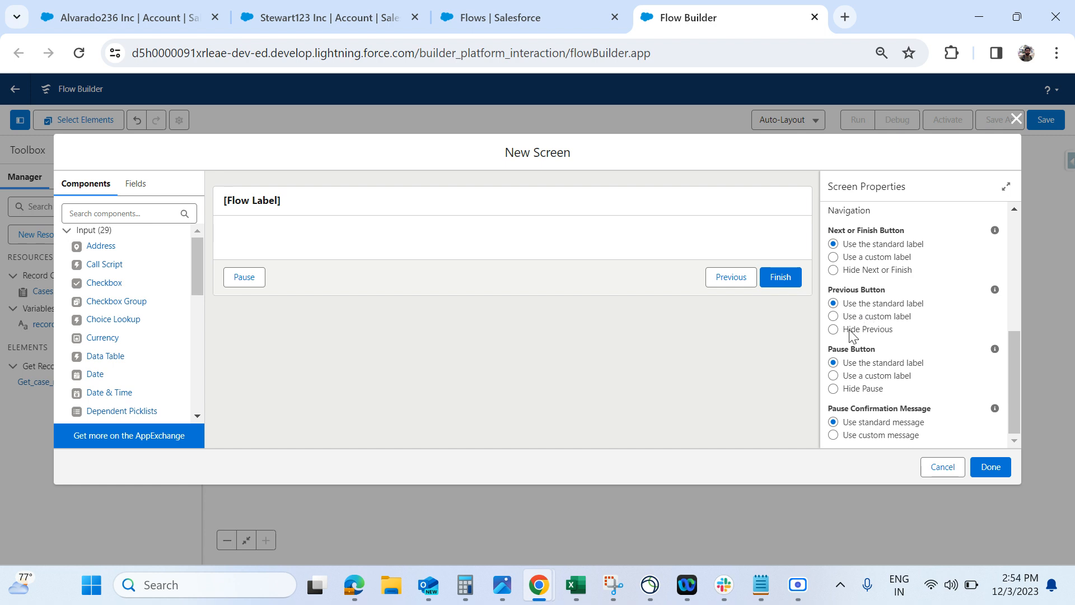
pyautogui.click(852, 332)
pyautogui.click(870, 391)
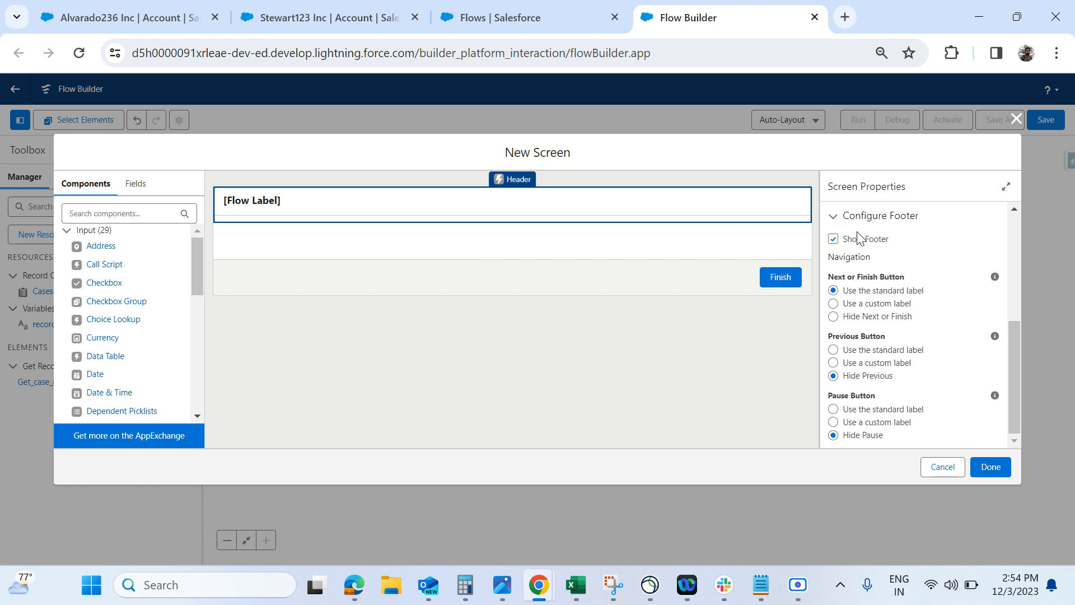
pyautogui.scroll(4, 866, 238)
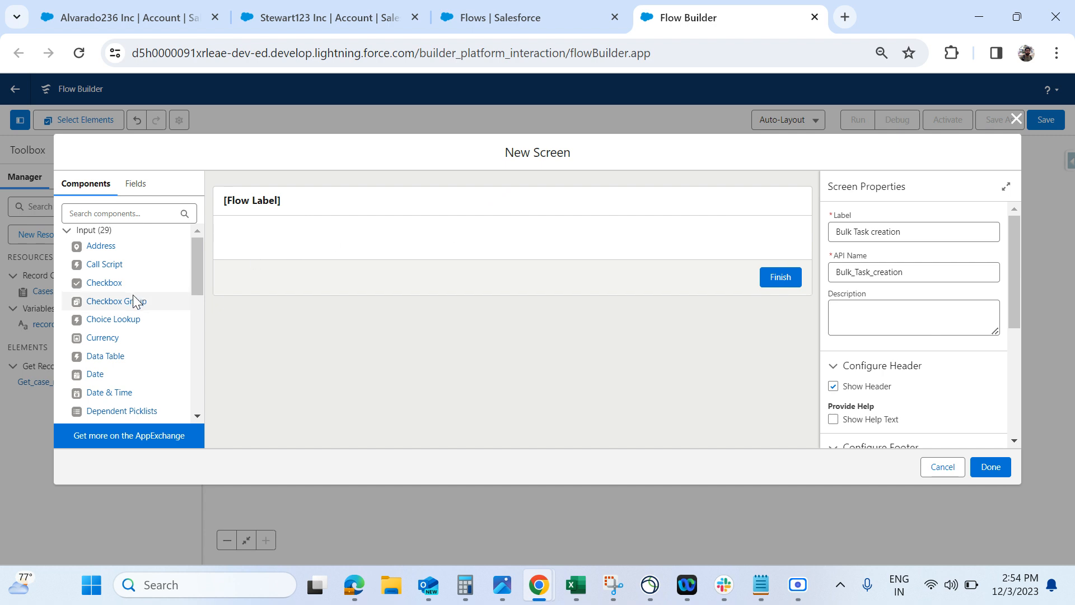
# Add a Data Table component to the body of the Bulk Task creation screen.
pyautogui.click(67, 231)
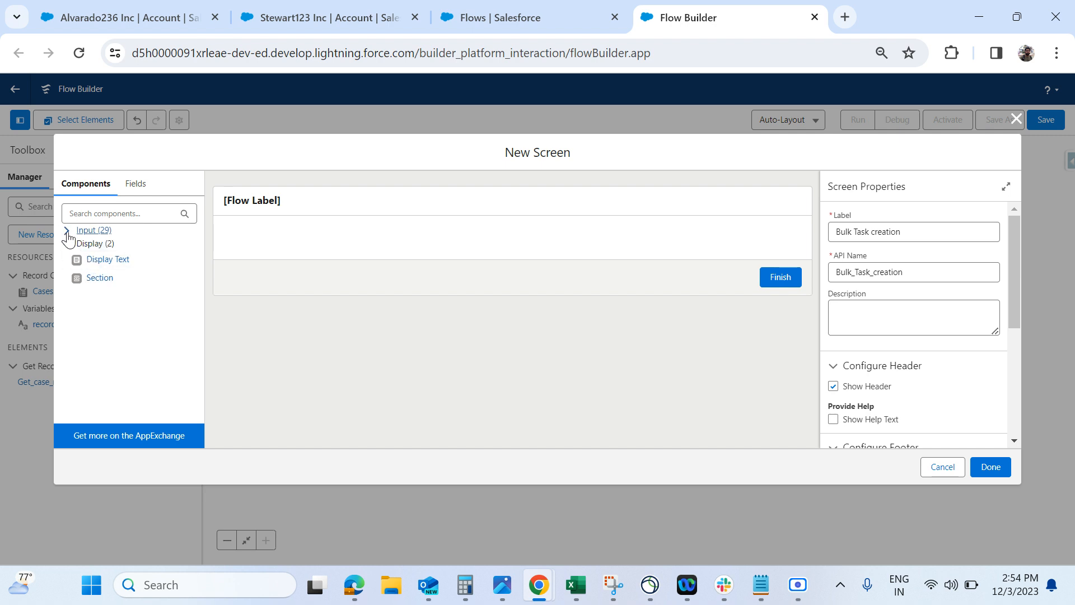
pyautogui.click(68, 231)
pyautogui.scroll(-3, 117, 319)
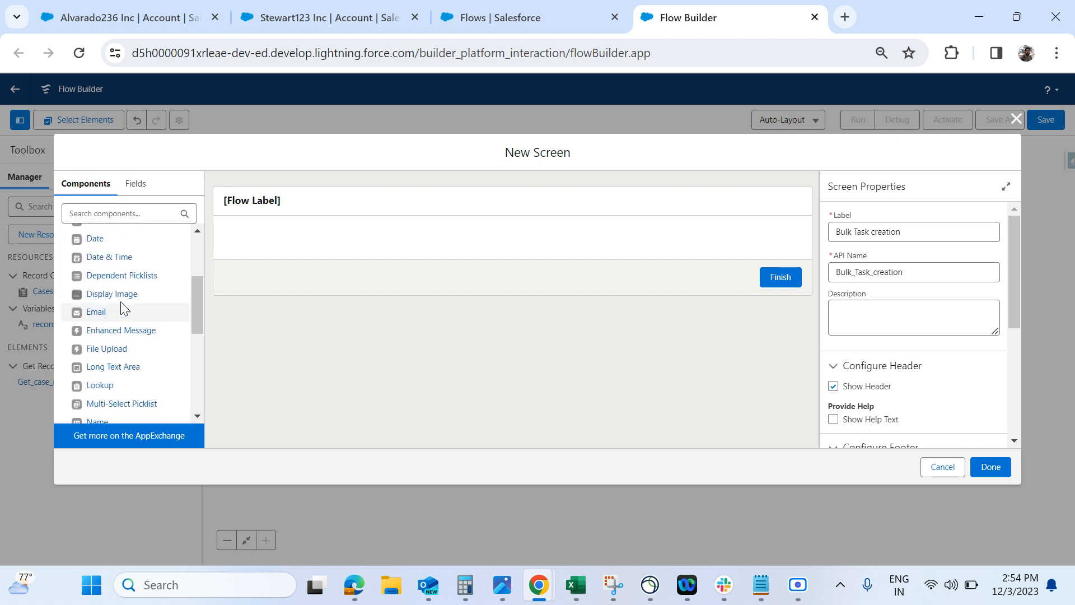
pyautogui.scroll(-1, 110, 309)
pyautogui.scroll(3, 110, 307)
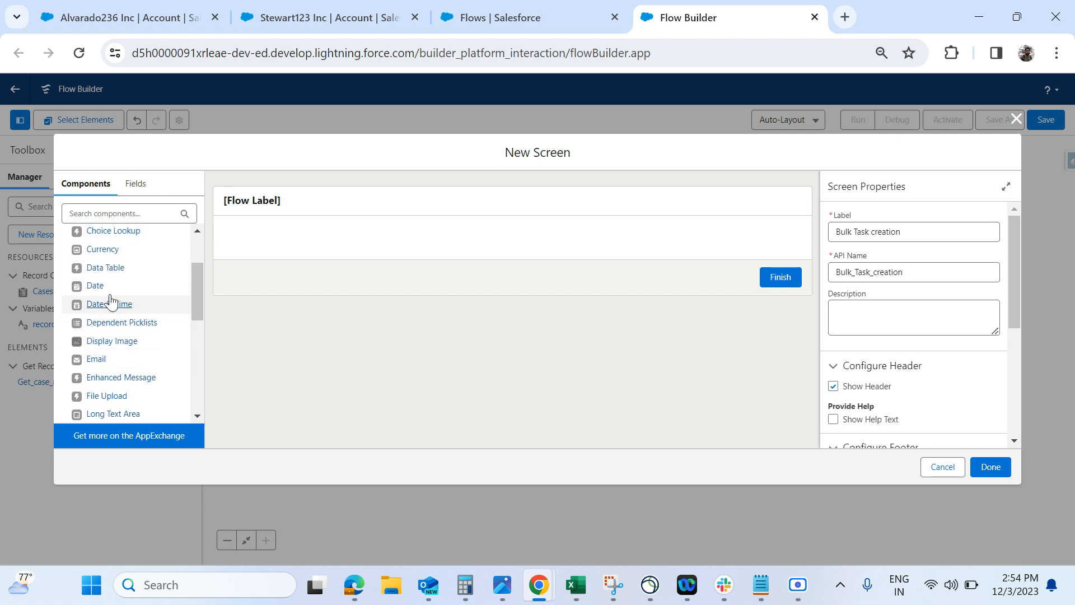
pyautogui.moveTo(100, 275); pyautogui.dragTo(285, 246)
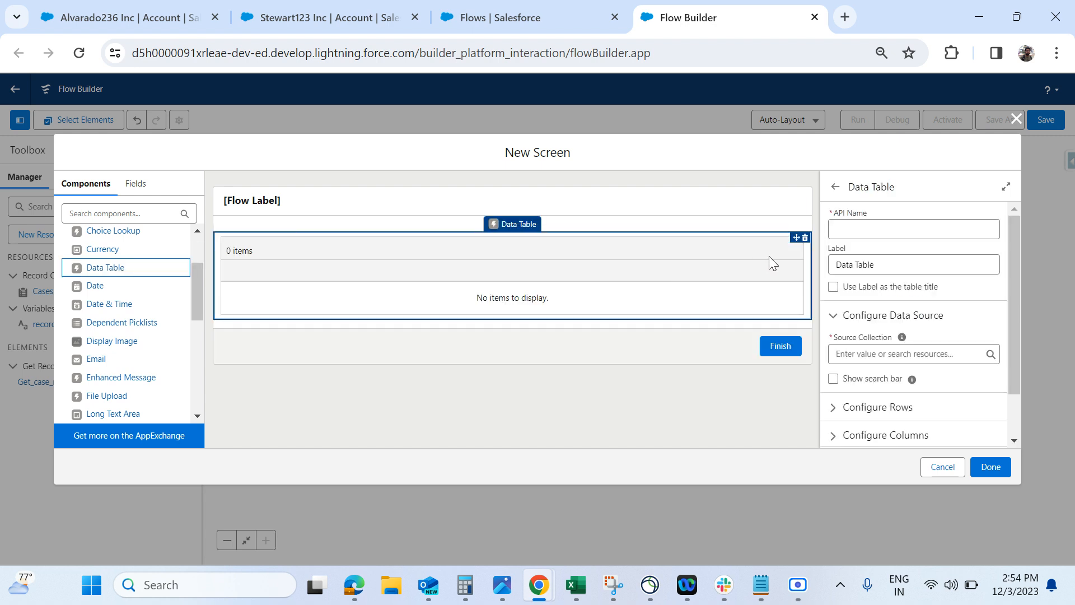
# Set the data table's API name to Account_Related_Cases.
pyautogui.click(867, 233)
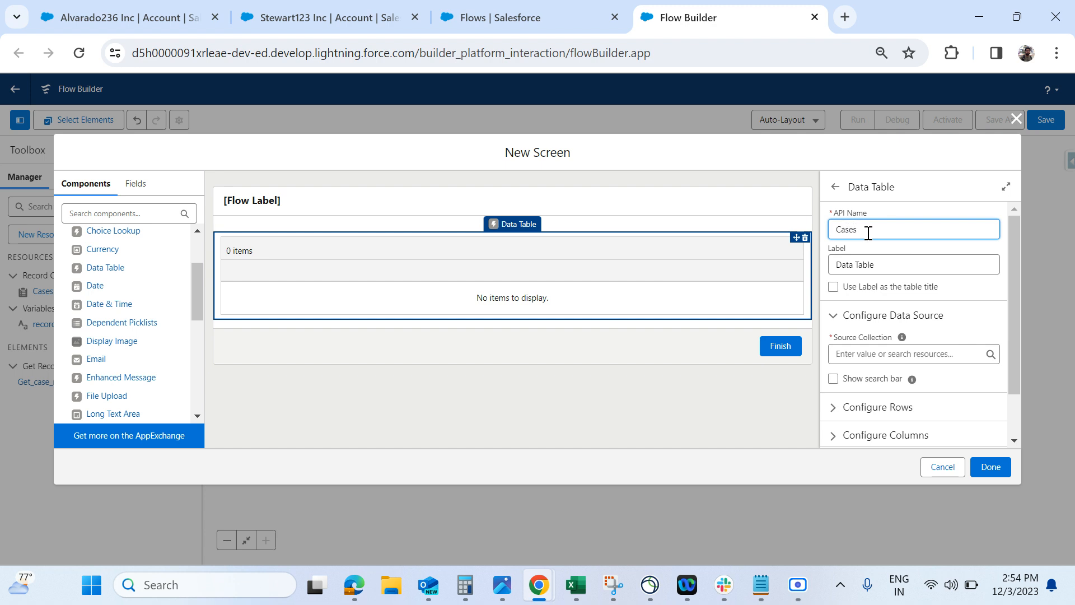
pyautogui.write('Account Related')
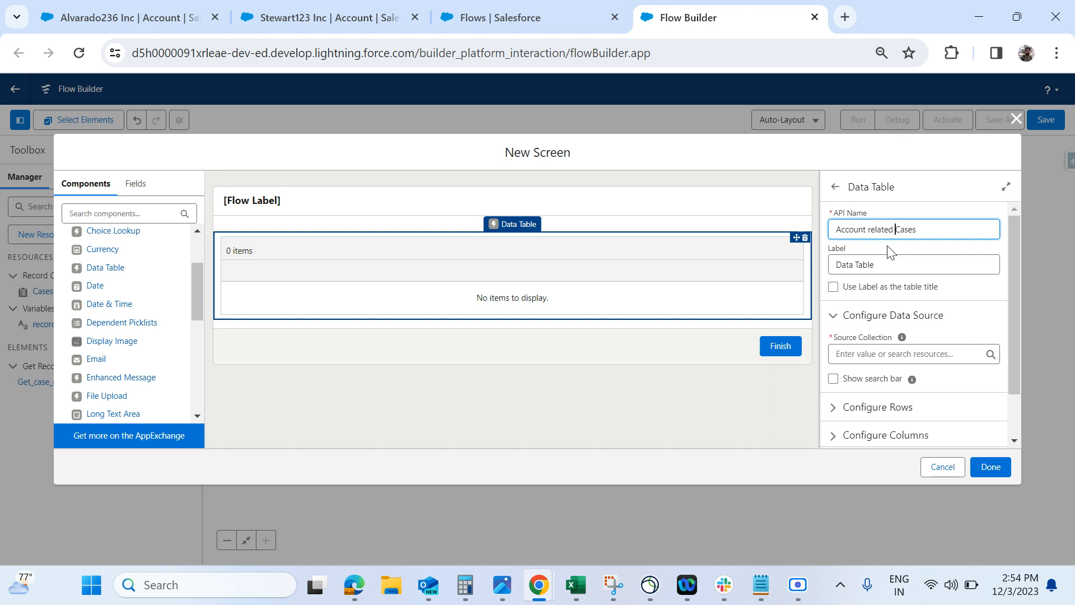
pyautogui.press('BackSpace')
pyautogui.write('R')
pyautogui.click(906, 257)
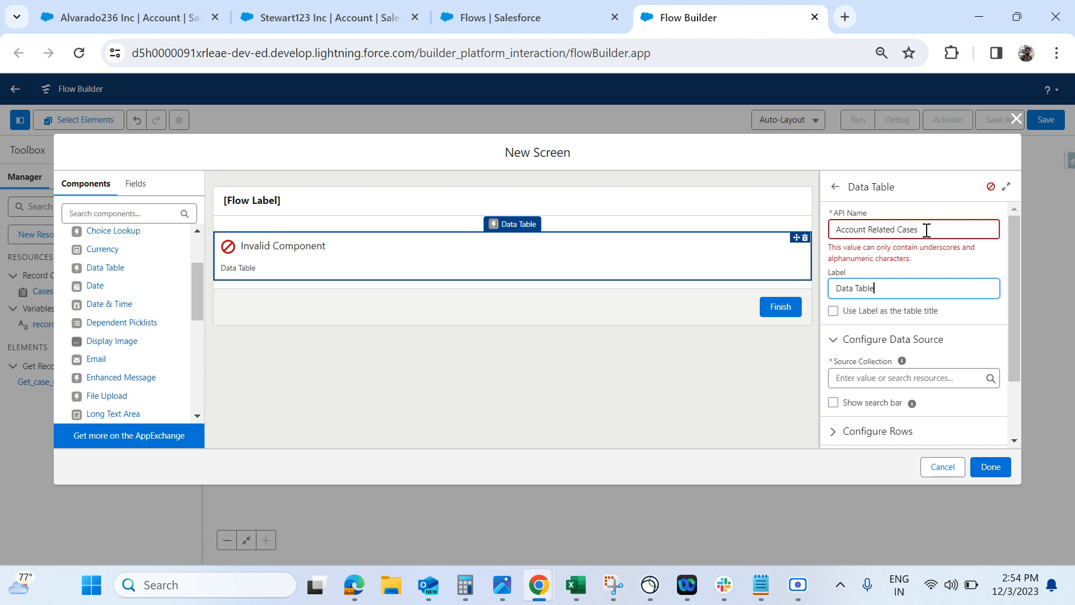
pyautogui.click(871, 230)
pyautogui.press('BackSpace')
pyautogui.write('_')
pyautogui.press('BackSpace')
pyautogui.write('_')
# Label the data table "Account Related Cases", reusing its API name without underscores, and use the label as the table title.
pyautogui.hotkey('ctrl', 'a')
pyautogui.hotkey('ctrl', 'c')
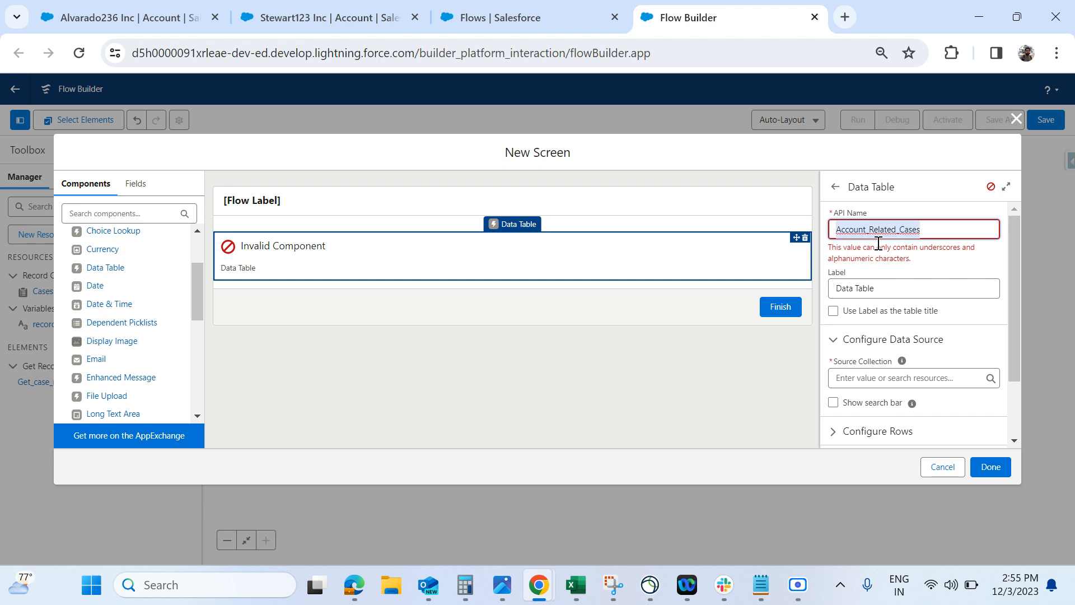
pyautogui.click(897, 288)
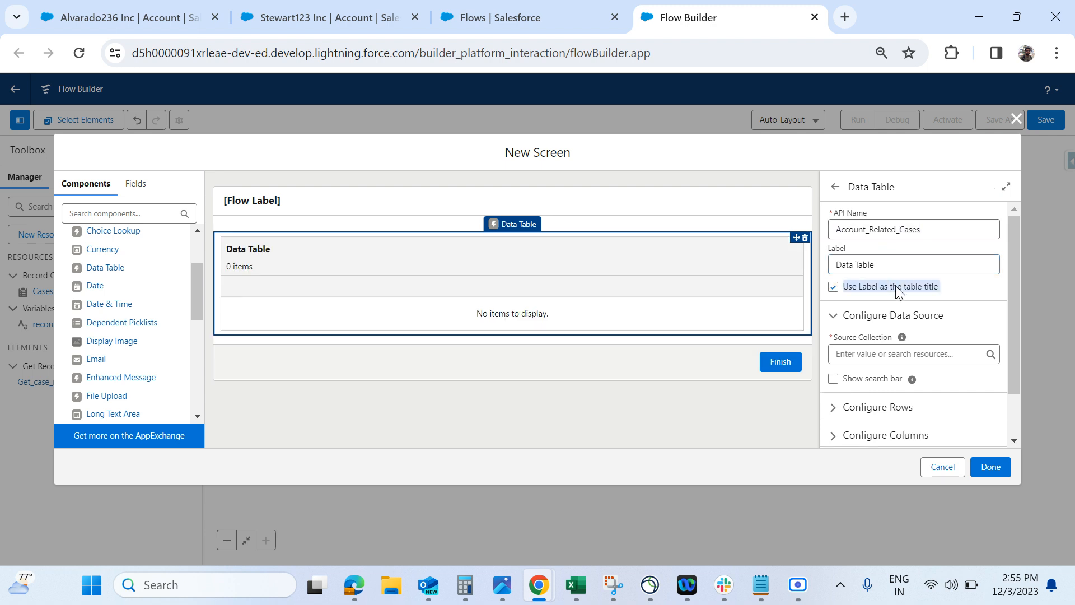
pyautogui.tripleClick(881, 267)
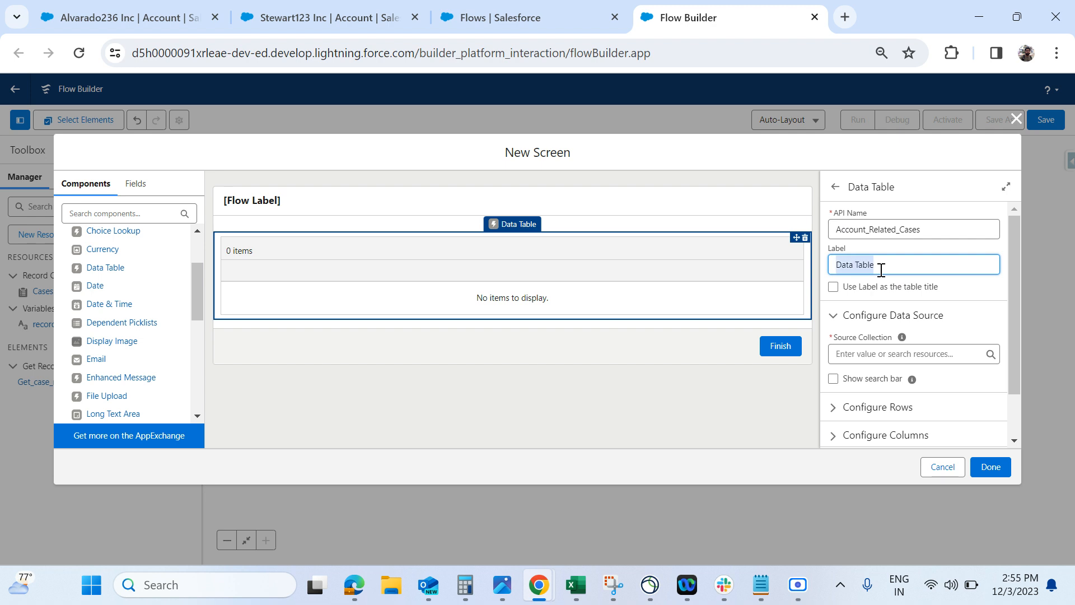
pyautogui.hotkey('ctrl', 'v')
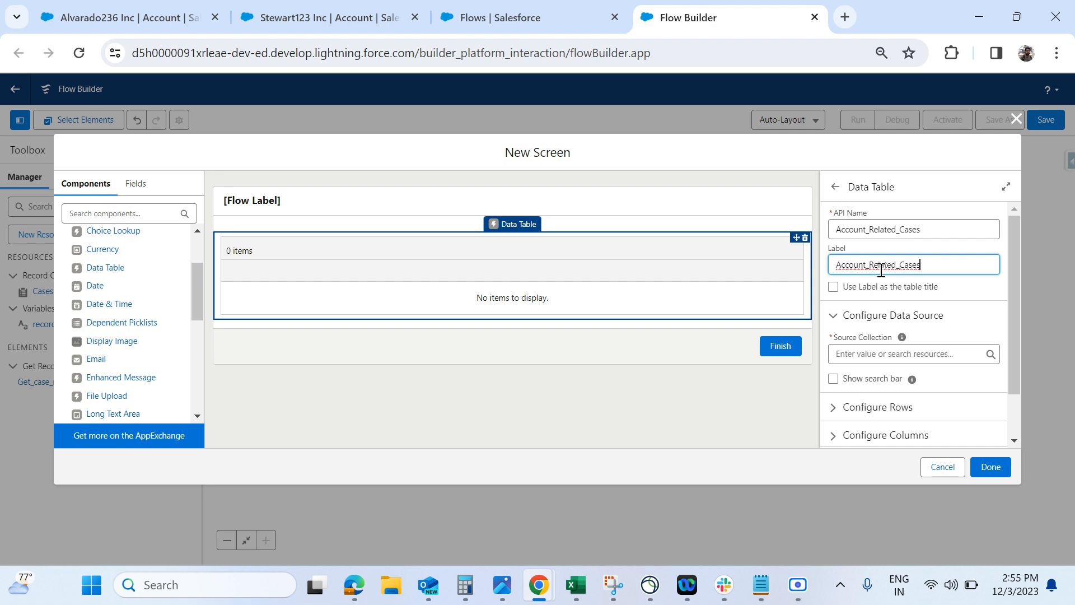
pyautogui.click(834, 287)
pyautogui.click(872, 266)
pyautogui.press('BackSpace')
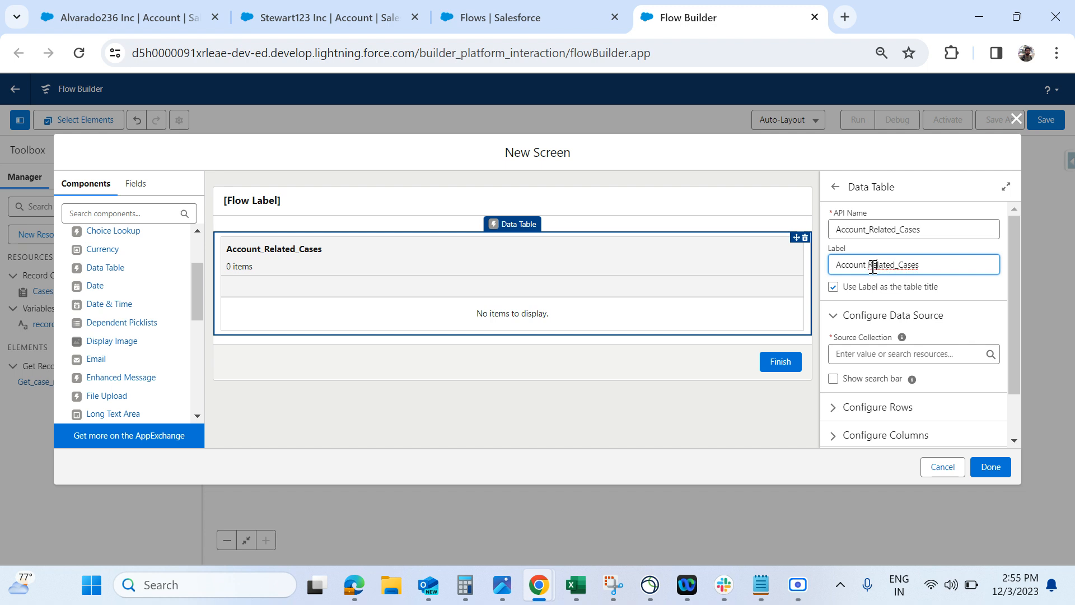
pyautogui.press('BackSpace')
pyautogui.click(977, 297)
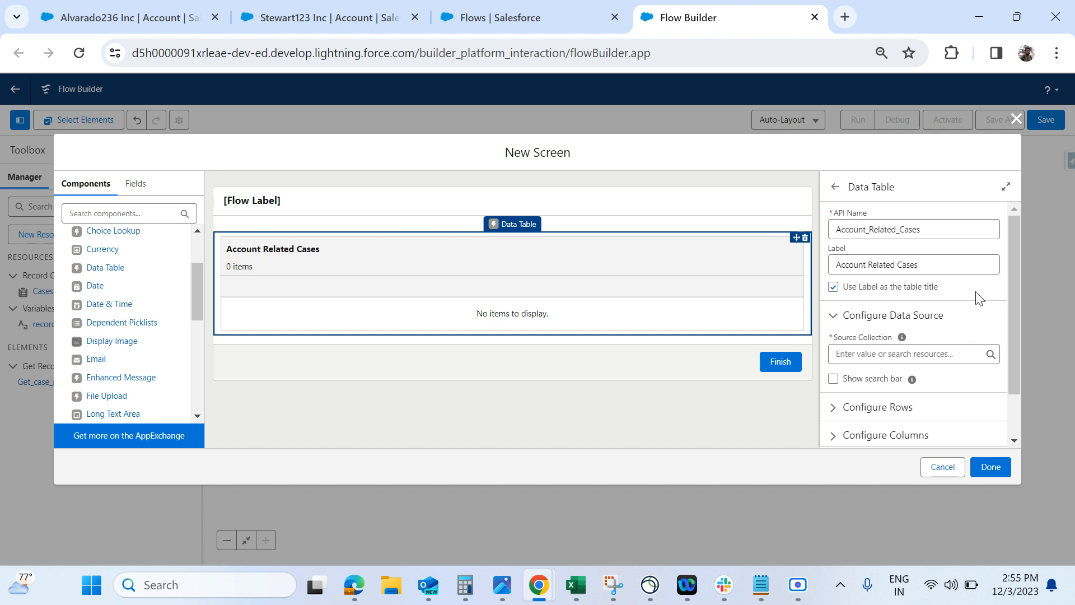
# Set the data table's source collection to Cases from Get_case_records and show its search bar.
pyautogui.scroll(-1, 977, 298)
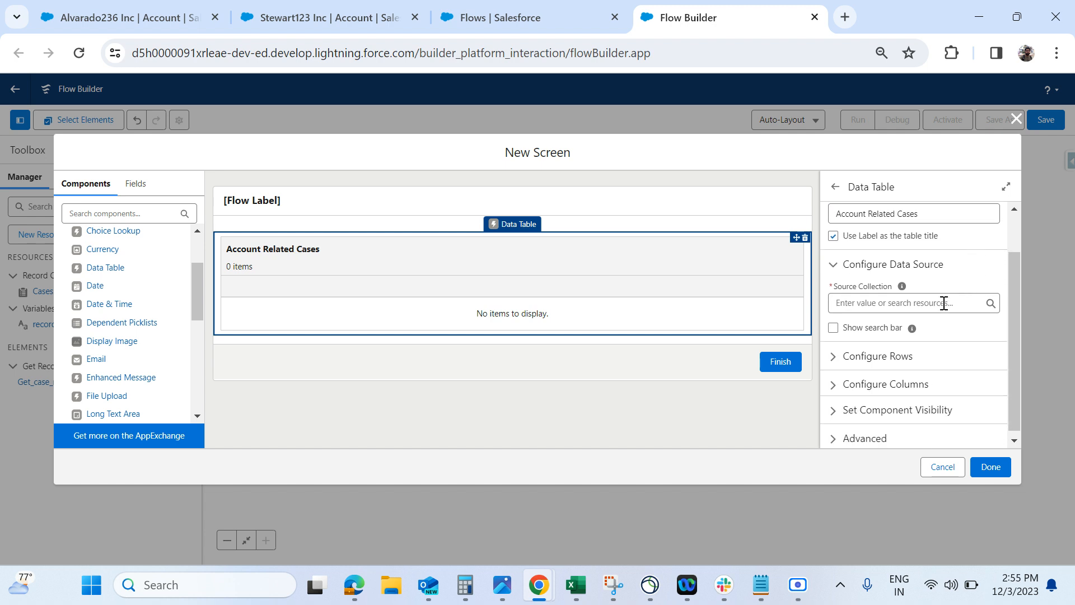
pyautogui.click(878, 304)
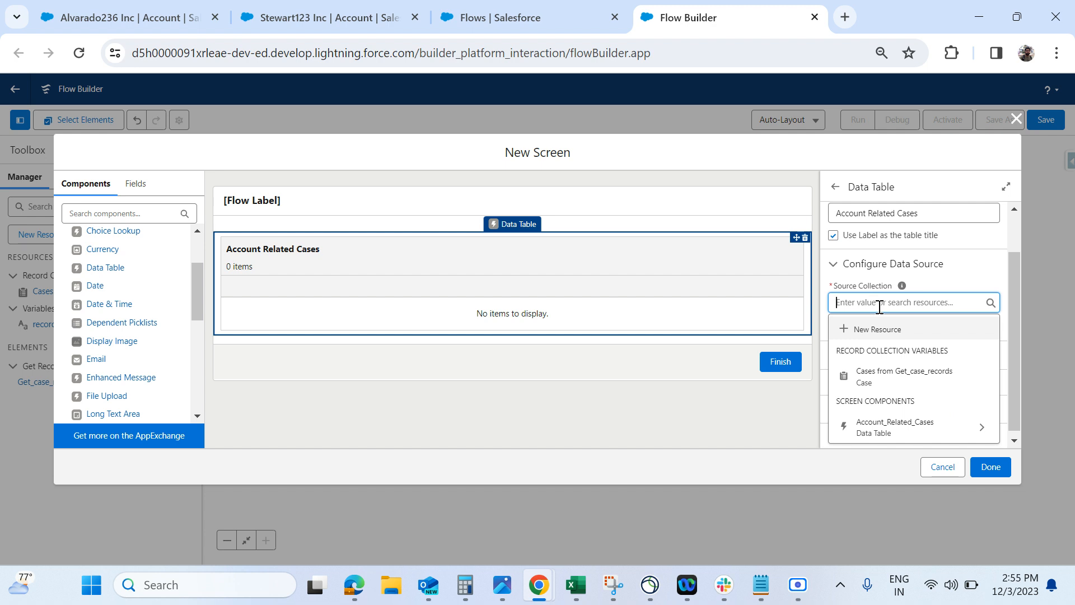
pyautogui.click(899, 376)
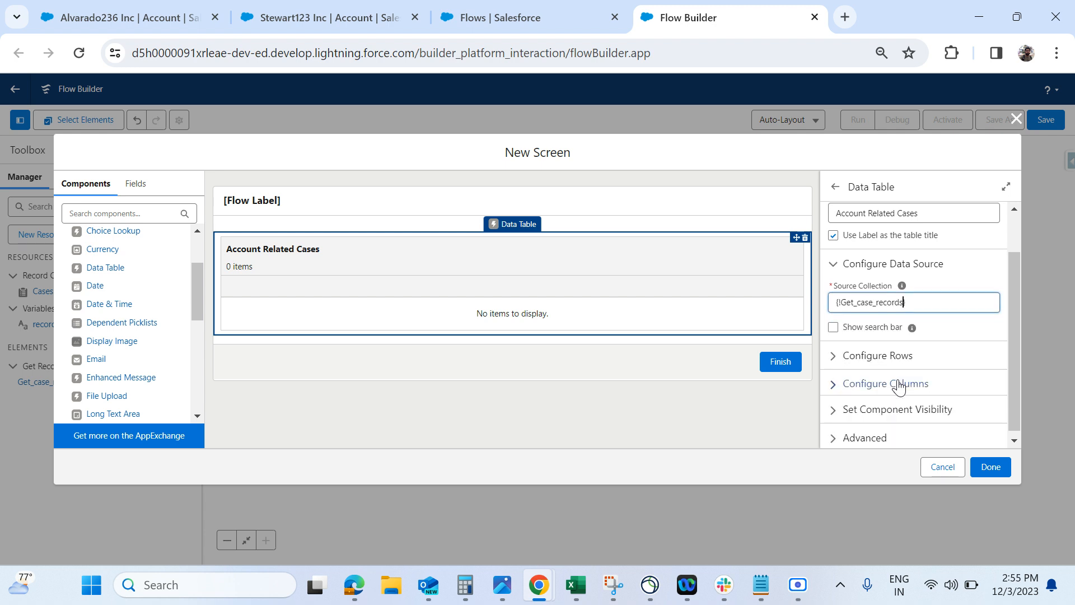
pyautogui.click(834, 328)
pyautogui.click(834, 328)
pyautogui.click(834, 328)
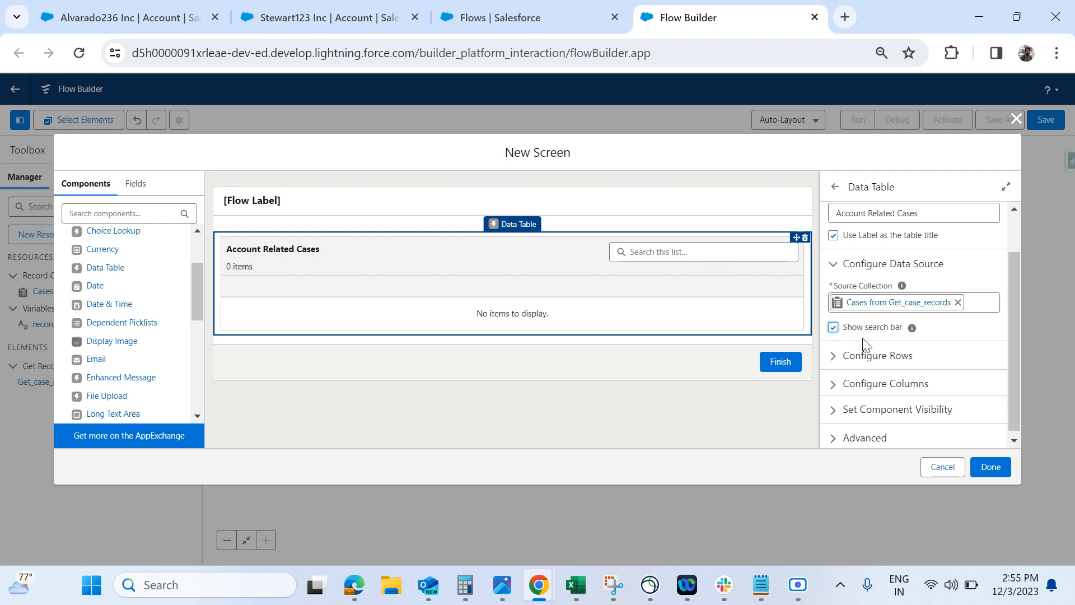
# Try the Single and View only row selection modes on the data table, and set the mode back to Multiple.
pyautogui.click(835, 357)
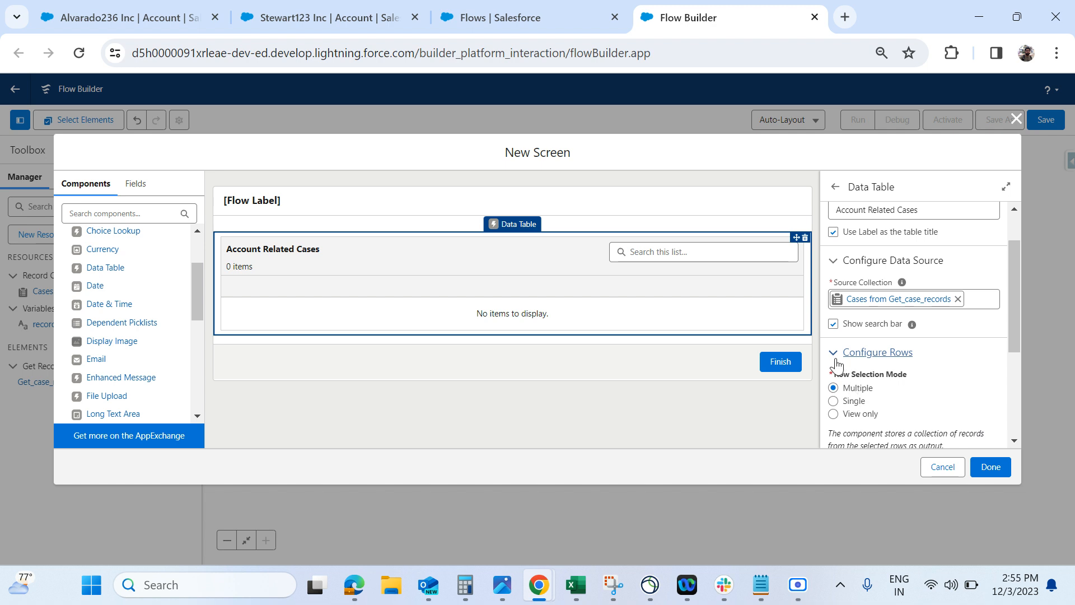
pyautogui.click(836, 357)
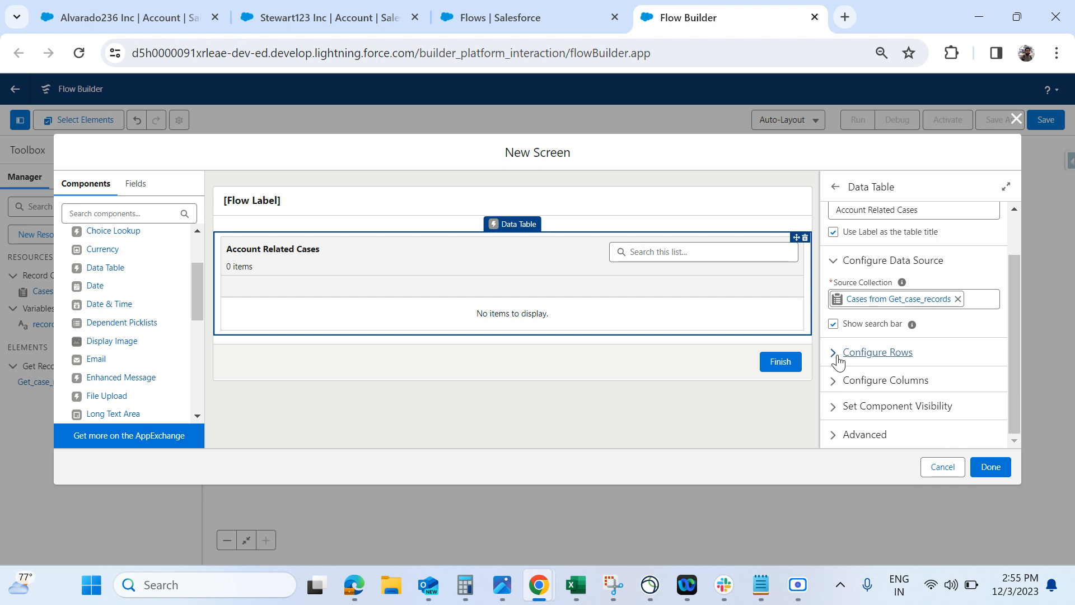
pyautogui.click(835, 354)
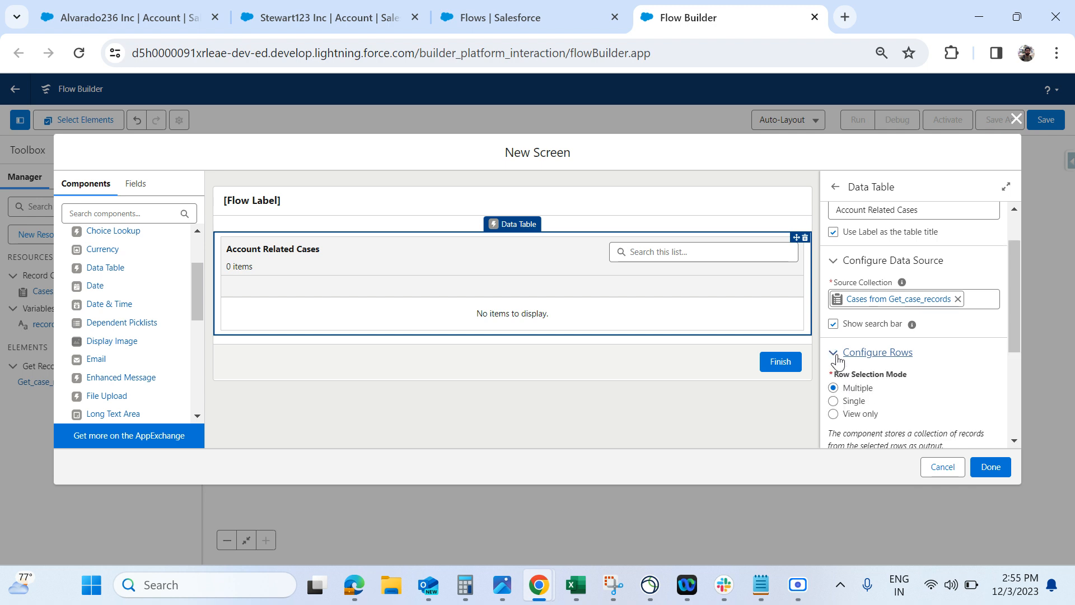
pyautogui.click(861, 403)
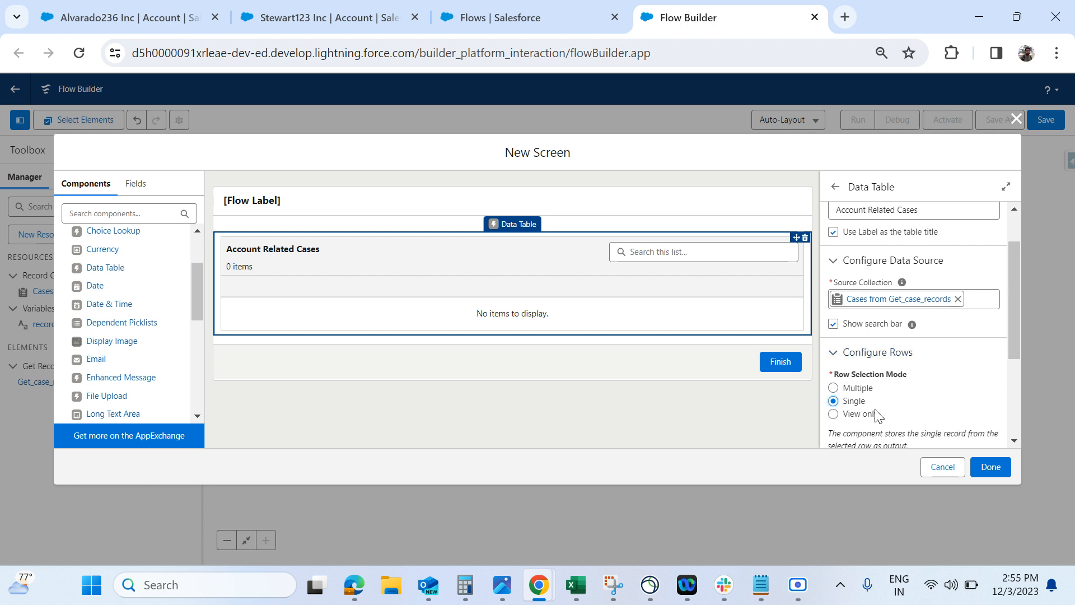
pyautogui.click(868, 417)
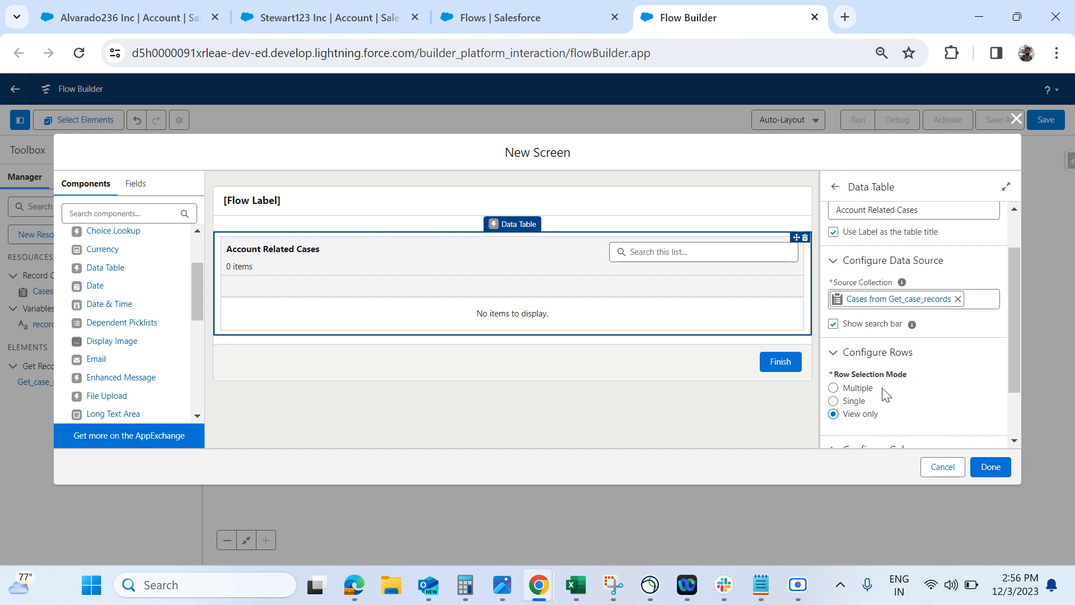
pyautogui.click(862, 388)
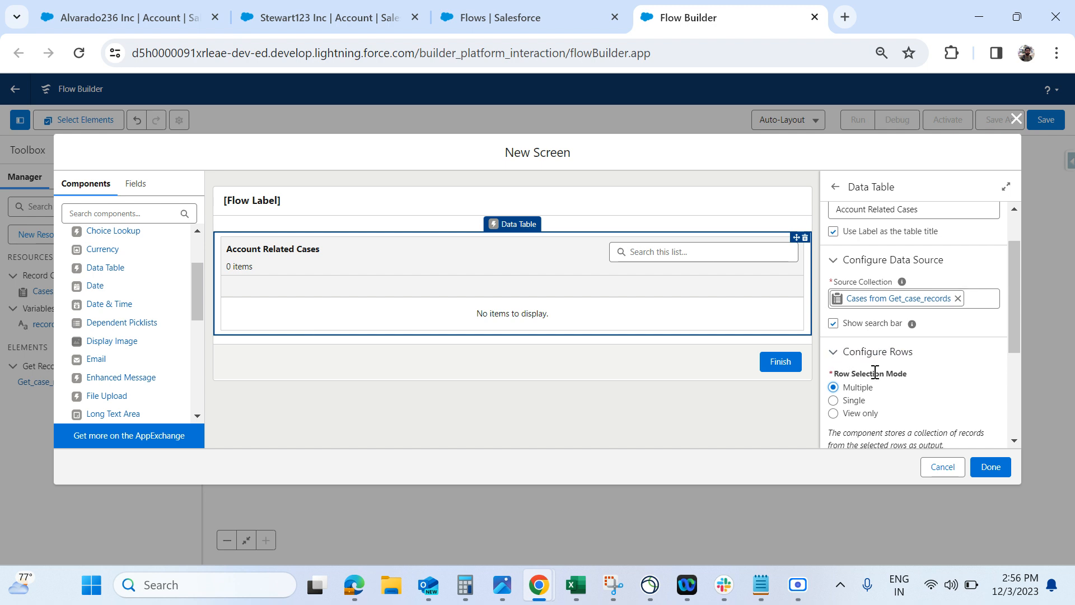
# Configure the data table's first column with CaseNumber as its source field, without a custom column label.
pyautogui.scroll(-3, 874, 372)
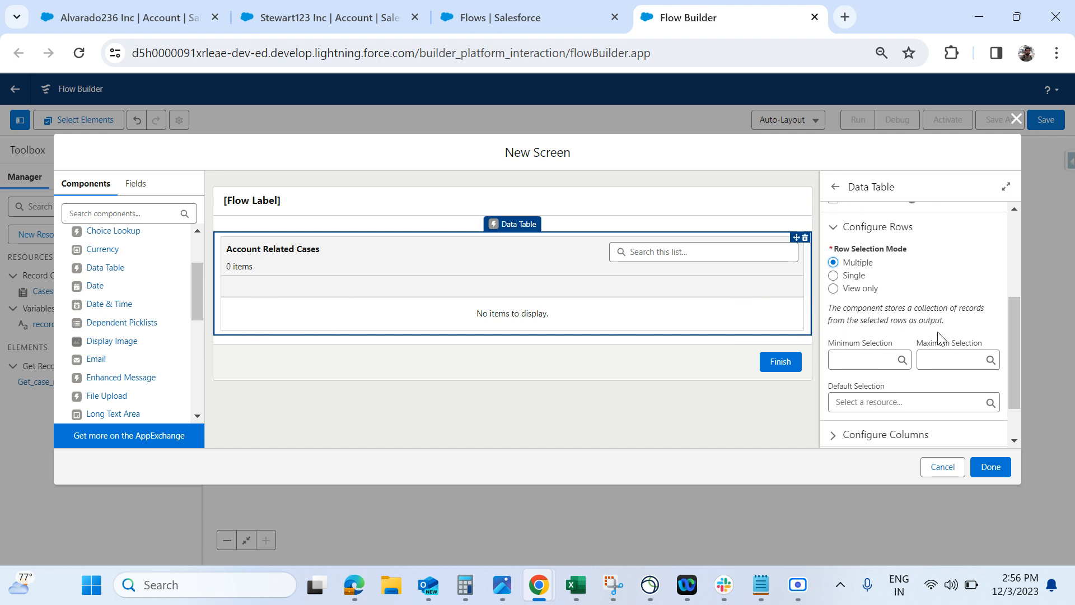
pyautogui.scroll(-2, 915, 352)
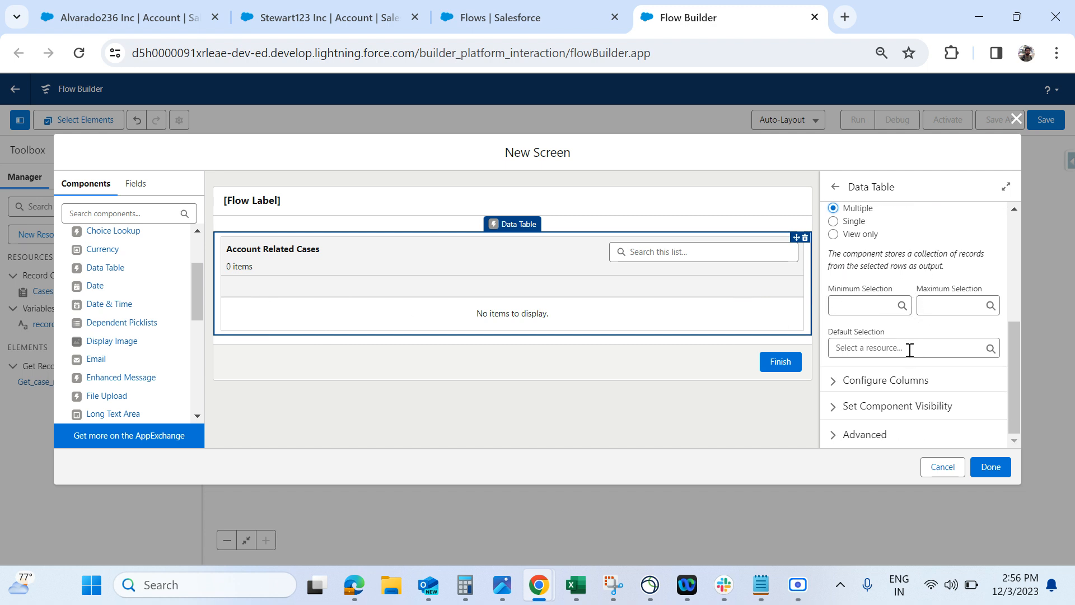
pyautogui.click(835, 386)
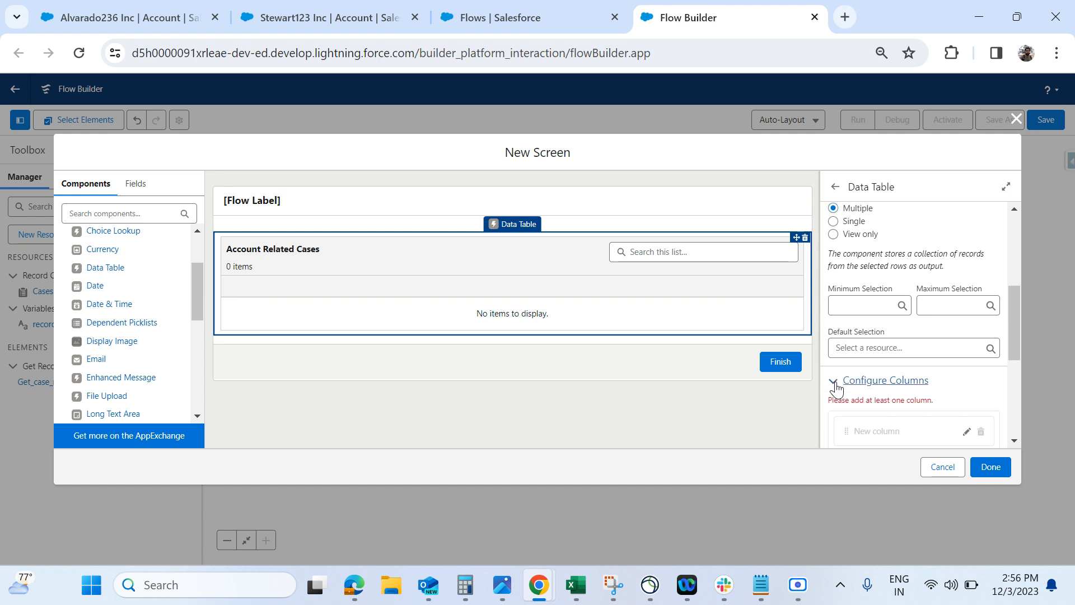
pyautogui.scroll(-3, 924, 375)
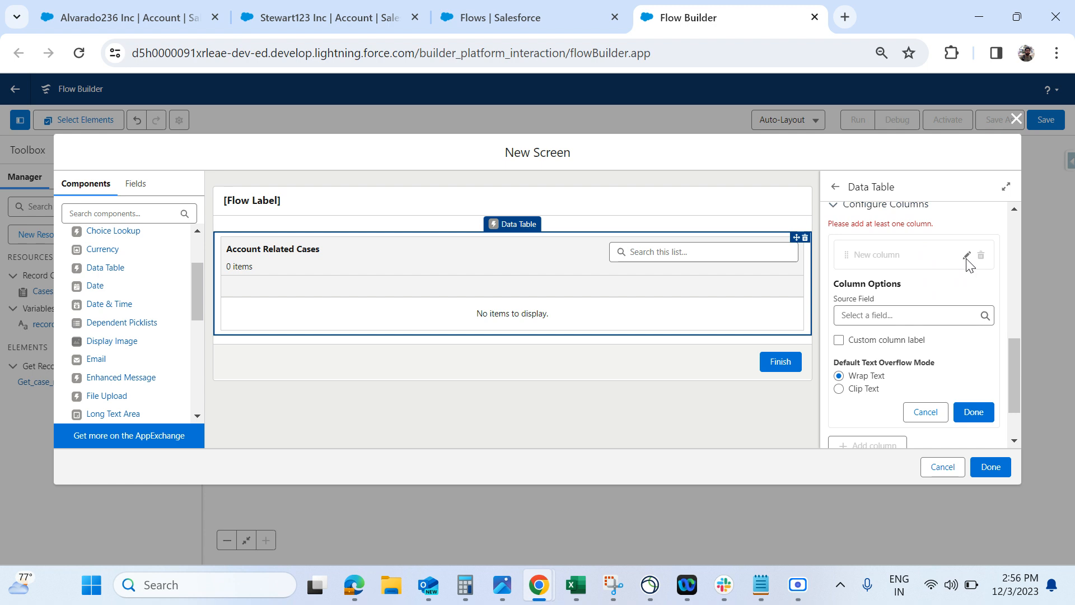
pyautogui.click(917, 314)
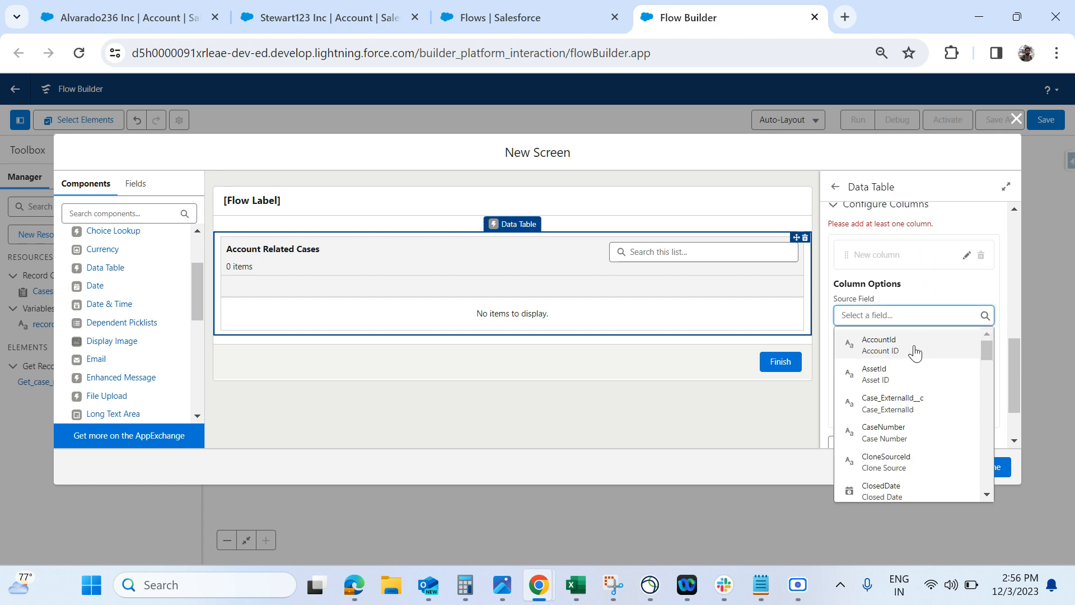
pyautogui.click(912, 432)
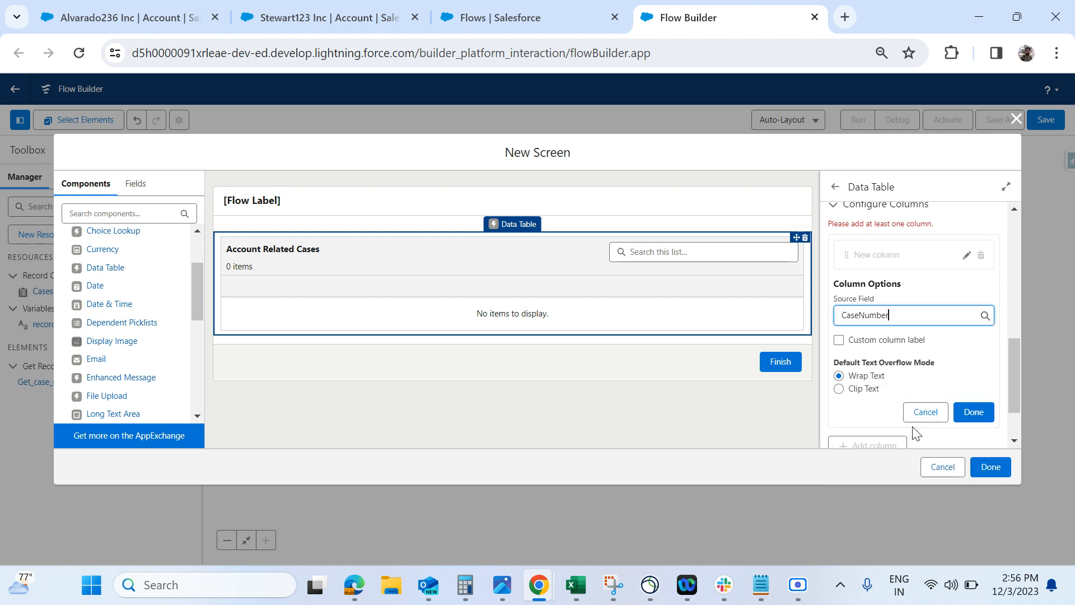
pyautogui.click(898, 344)
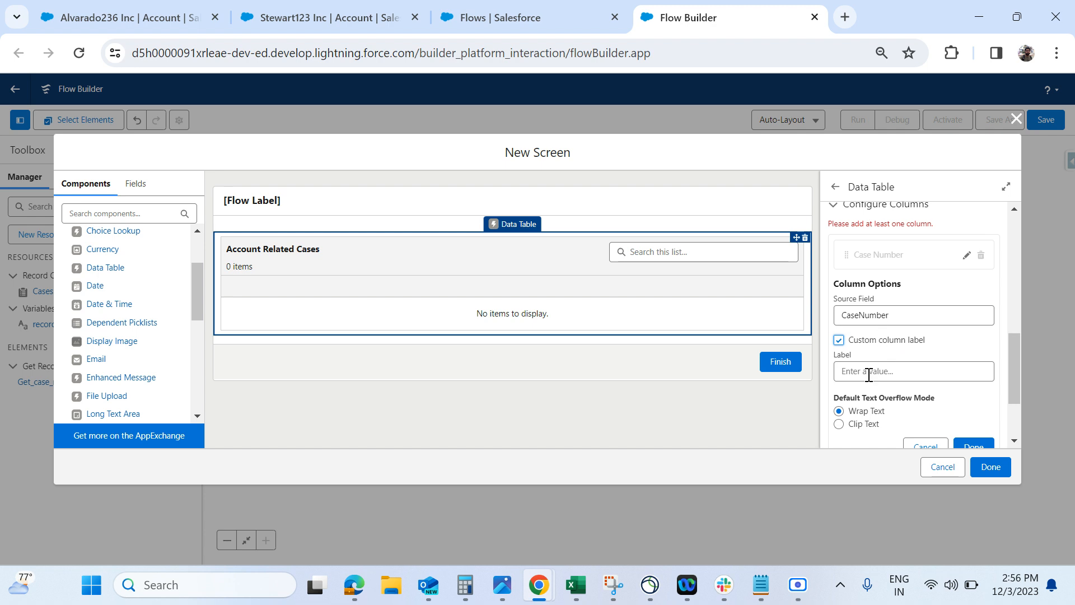
pyautogui.click(885, 340)
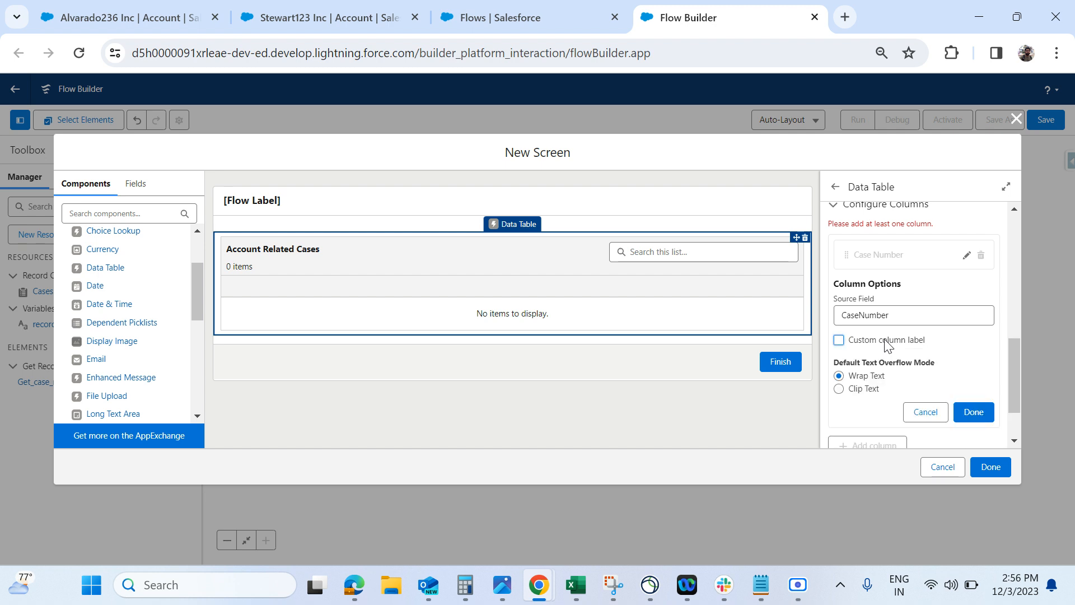
pyautogui.click(972, 414)
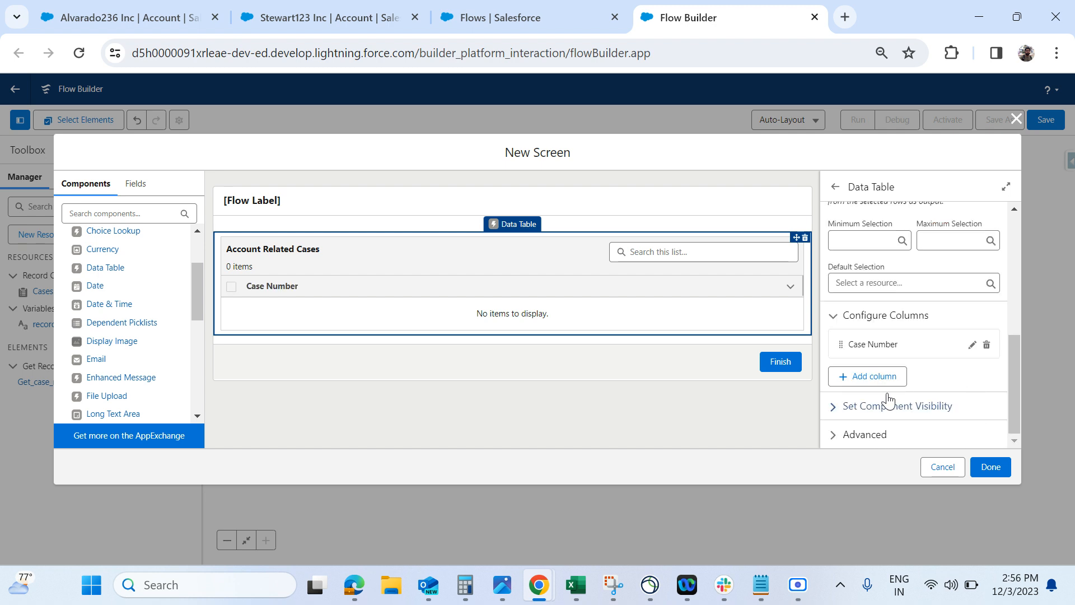
# Add a second column to the data table with Status as its source field.
pyautogui.click(864, 386)
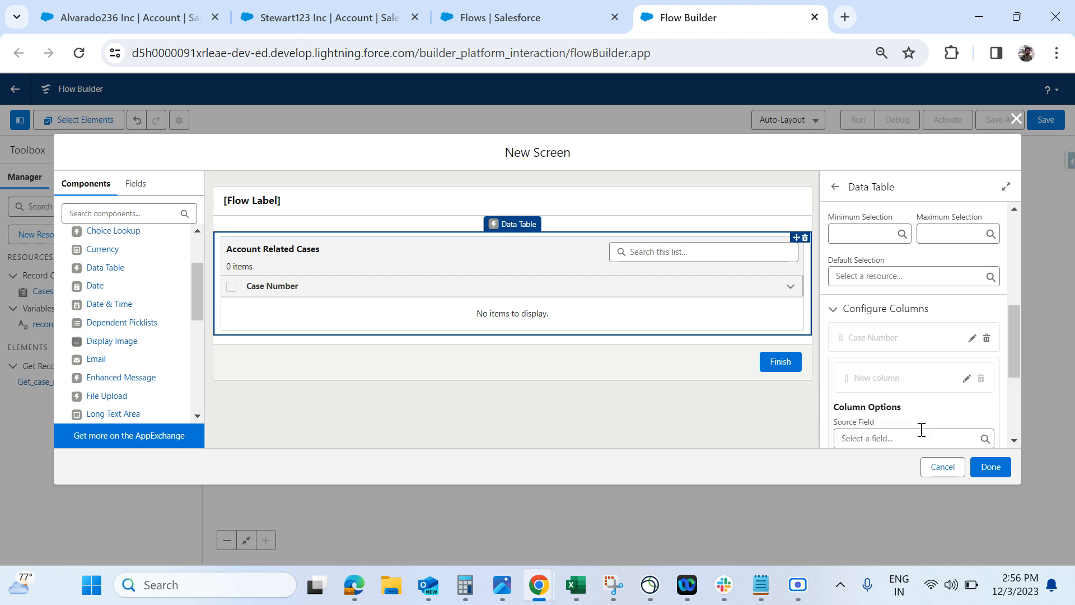
pyautogui.scroll(-2, 919, 432)
pyautogui.click(899, 347)
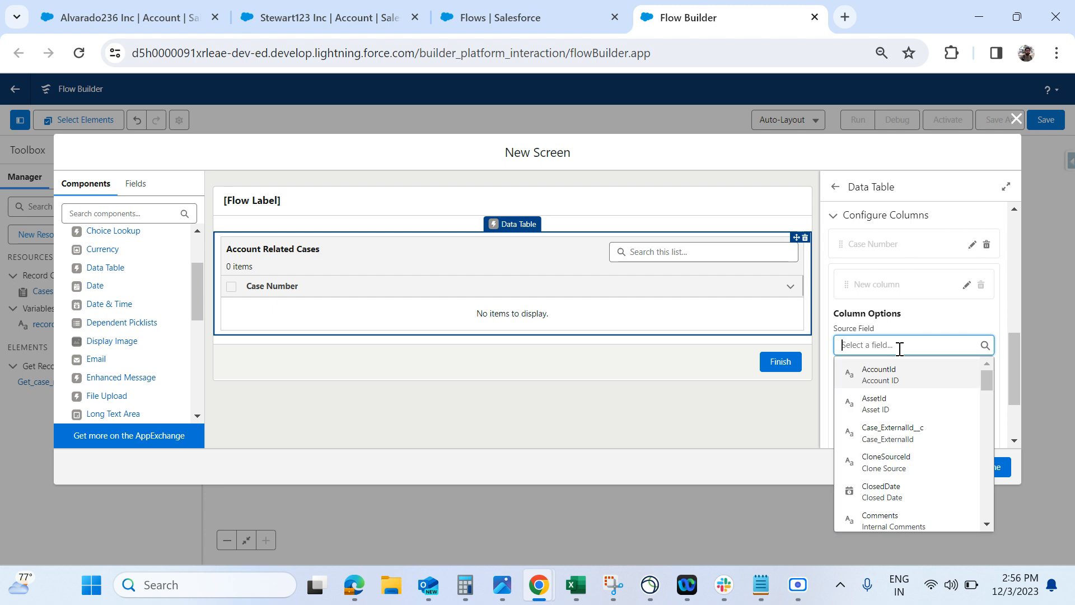
pyautogui.write('st')
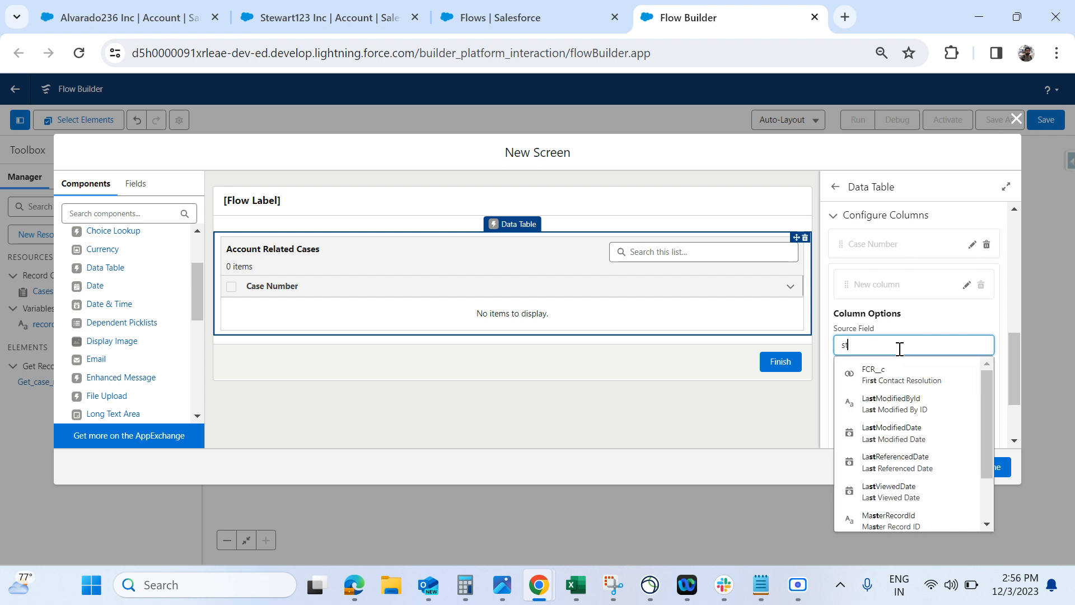
pyautogui.write('a')
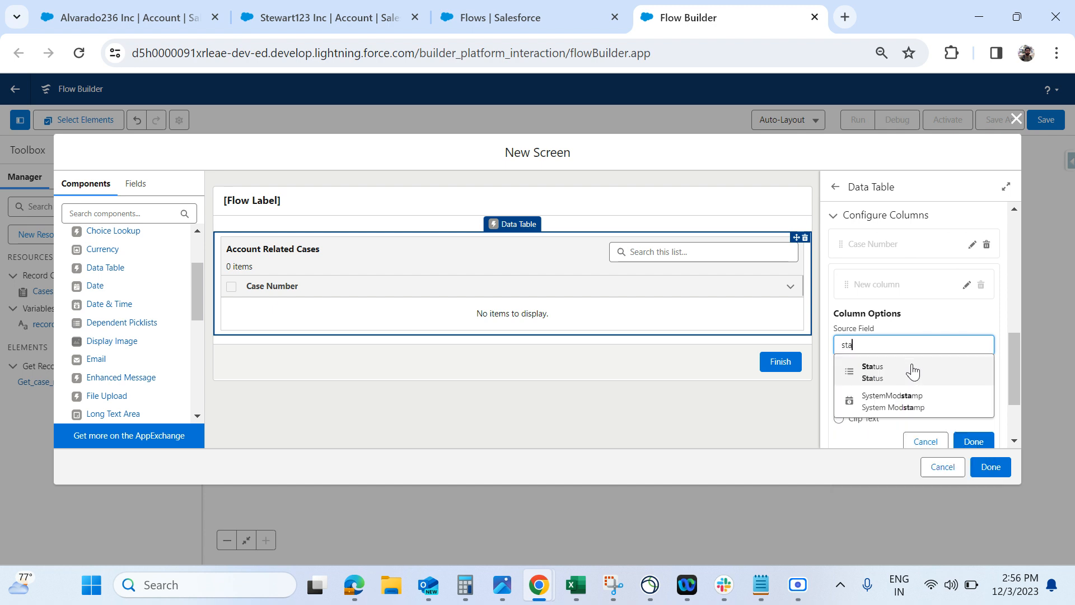
pyautogui.click(912, 371)
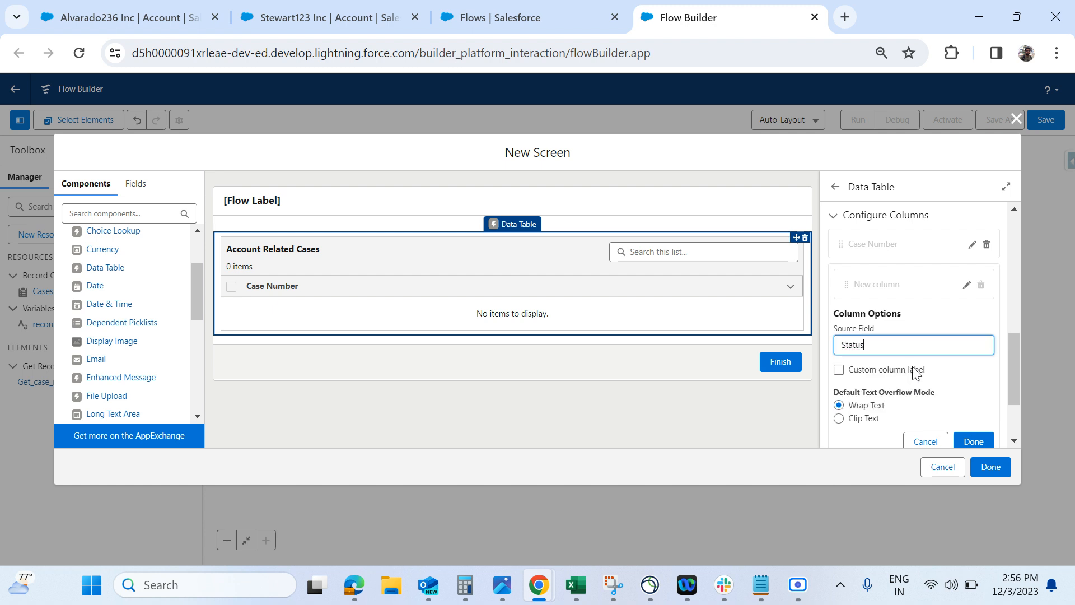
pyautogui.scroll(-2, 940, 400)
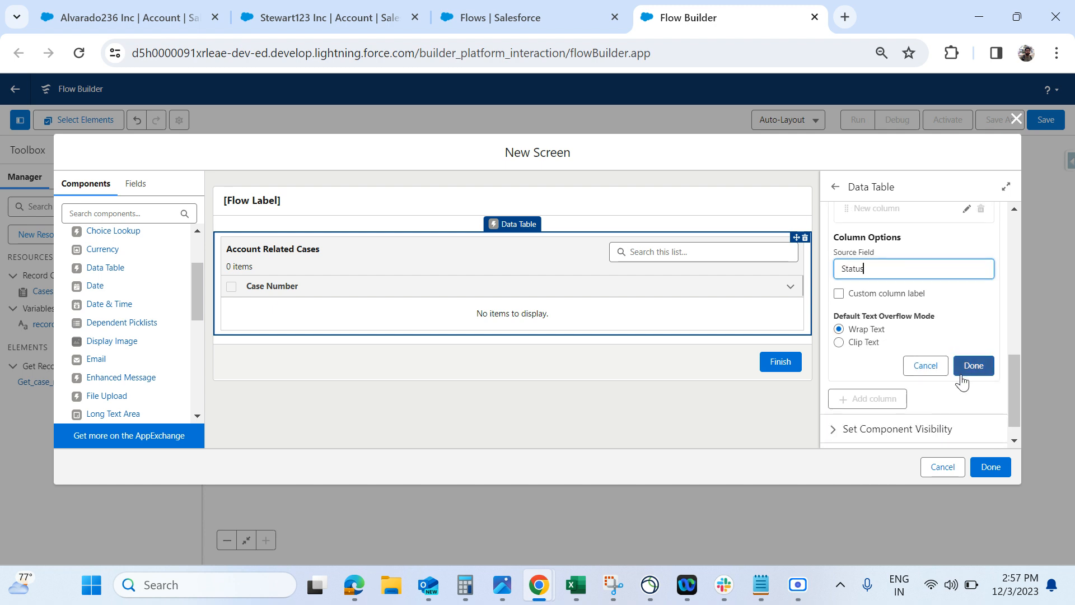
pyautogui.click(973, 366)
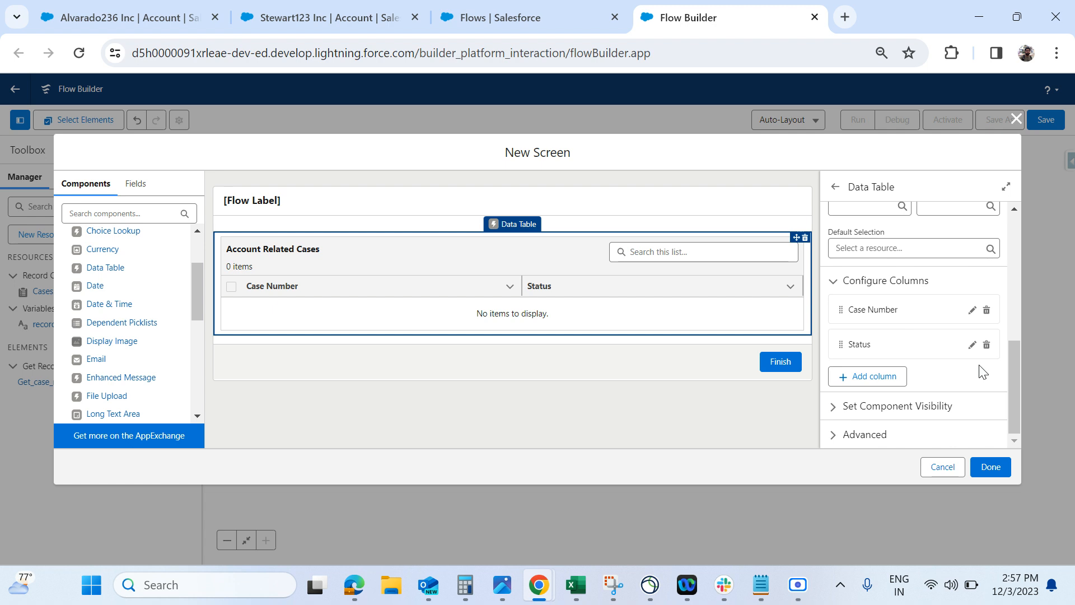
# Add a third, new column to the data table after Status.
pyautogui.click(877, 388)
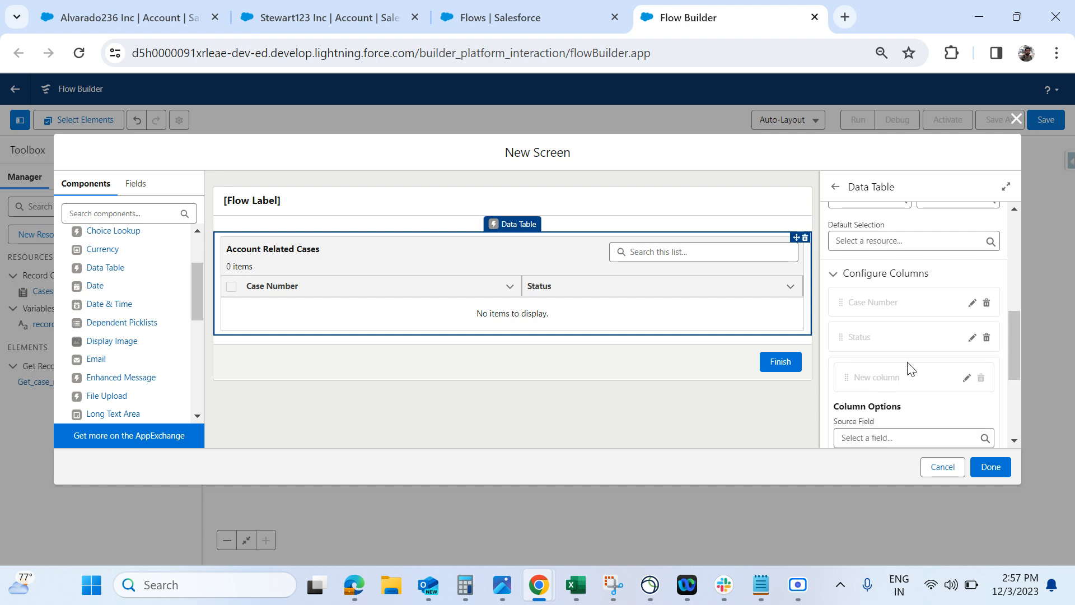
pyautogui.scroll(-2, 947, 398)
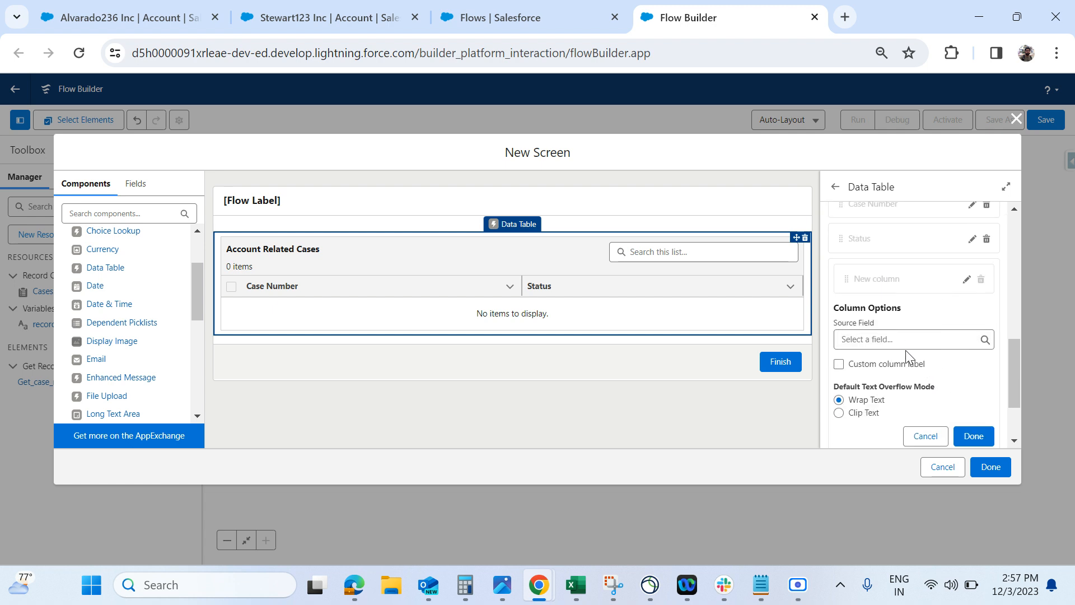
pyautogui.click(886, 438)
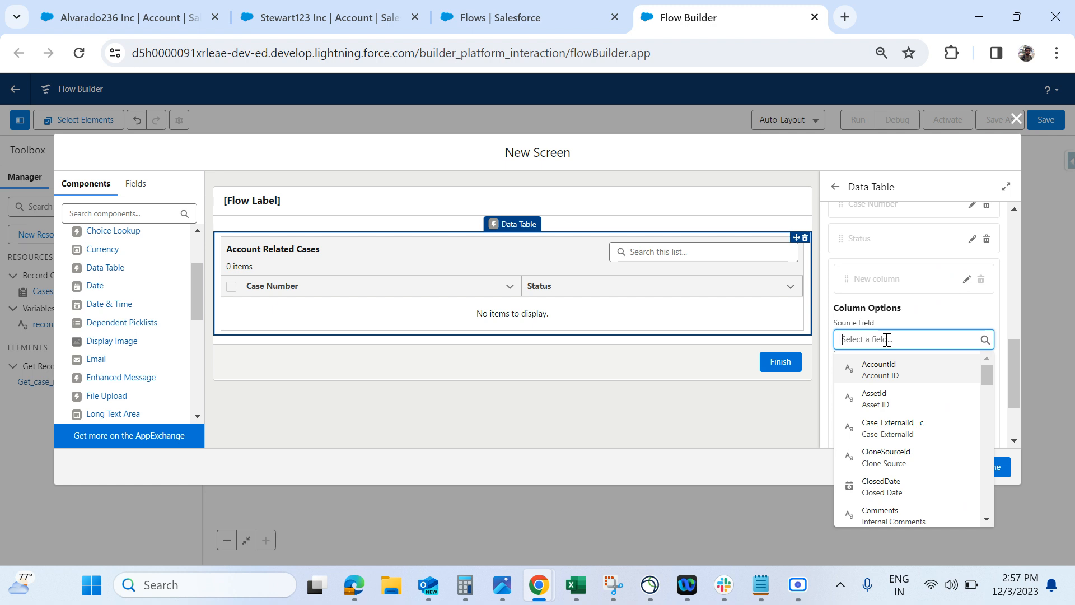
pyautogui.scroll(-1, 921, 429)
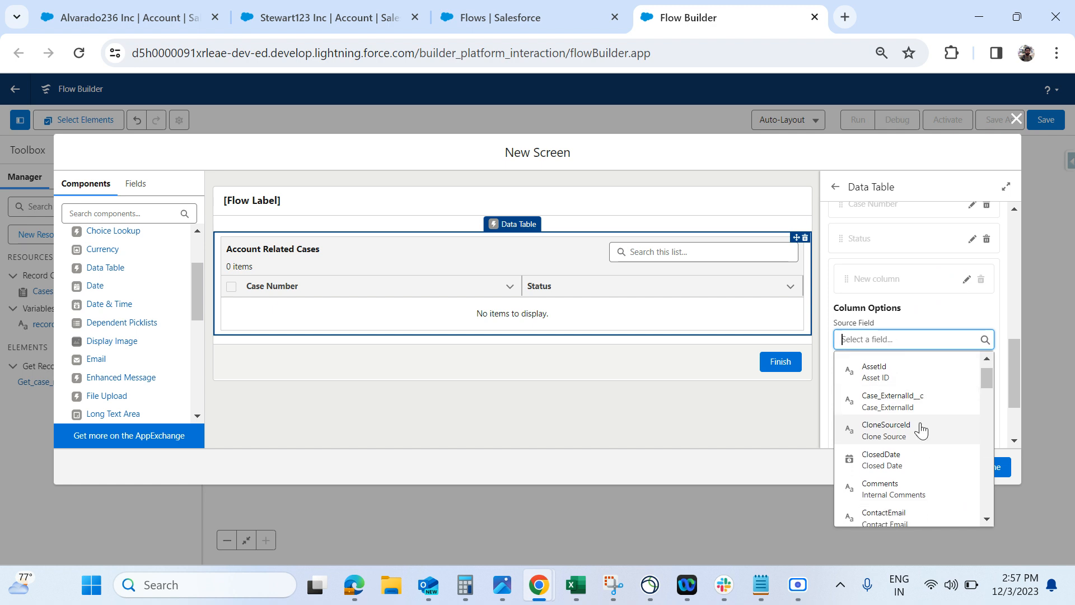
pyautogui.click(918, 439)
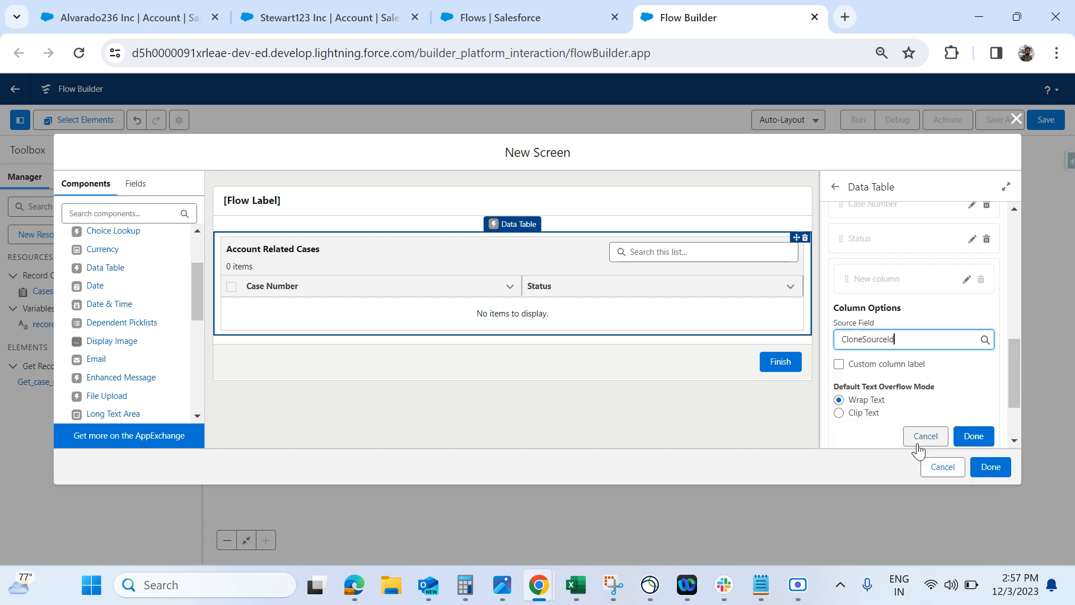
pyautogui.doubleClick(911, 343)
pyautogui.write('op')
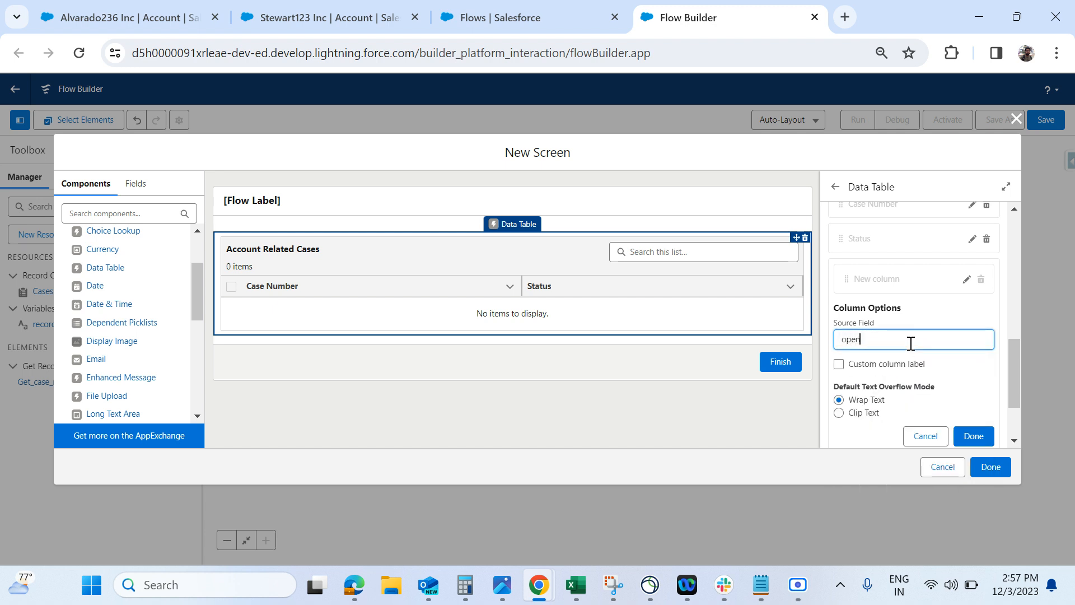
pyautogui.press('BackSpace')
pyautogui.press('BackSpace')
pyautogui.press('BackSpace')
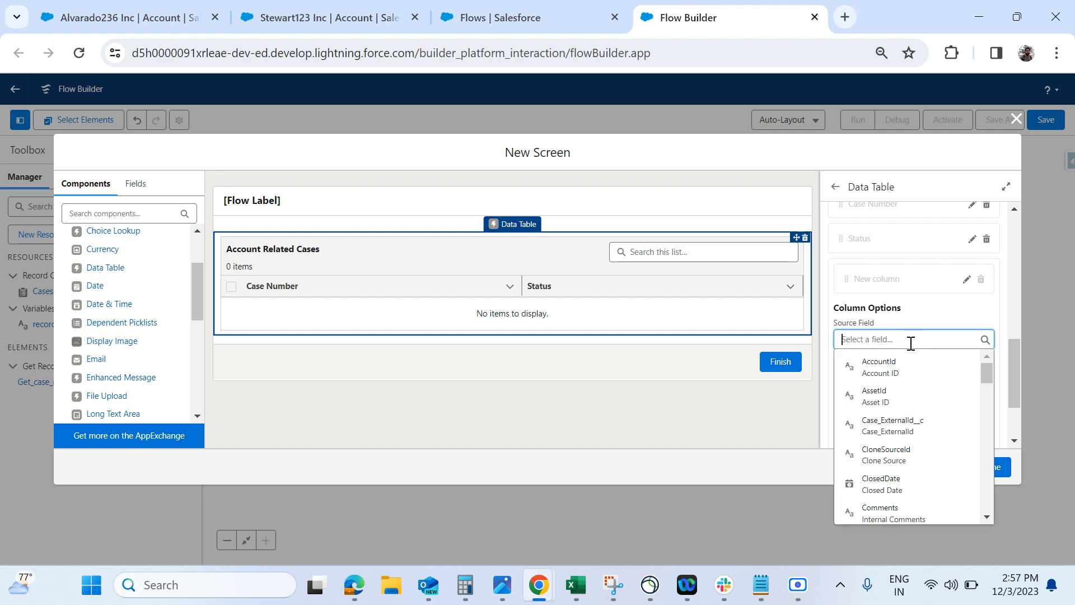
pyautogui.write('o')
pyautogui.press('BackSpace')
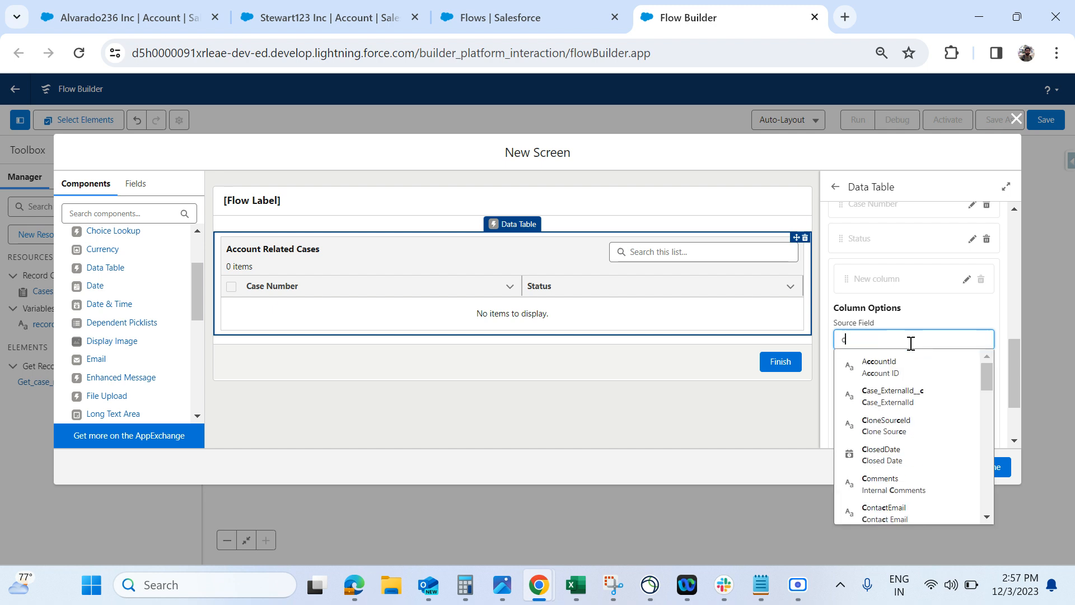
# Set the third column's source field to Origin (Case Origin) and save the column.
pyautogui.write('case')
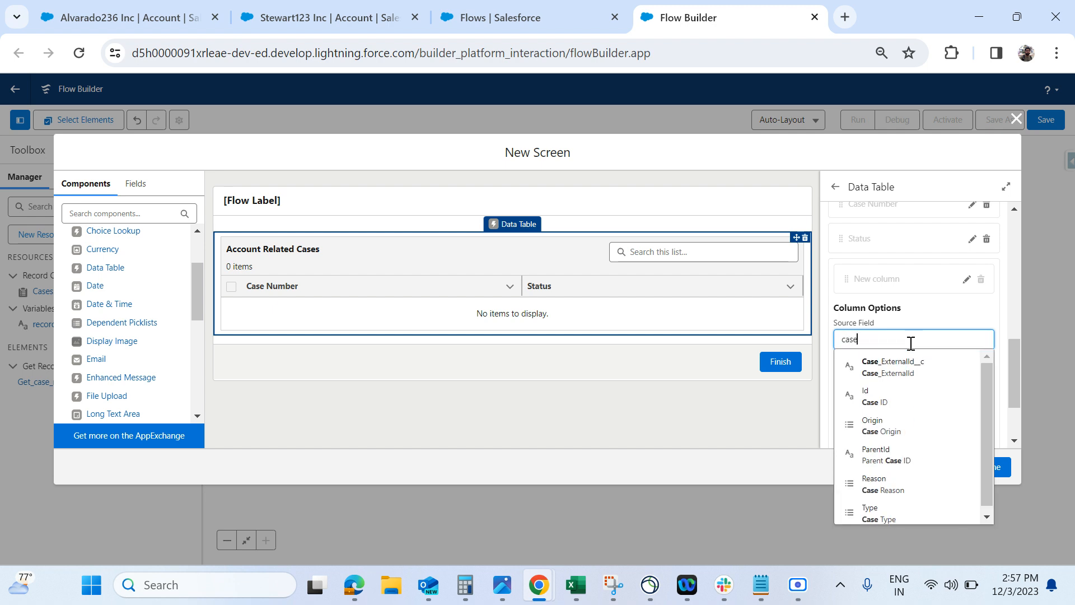
pyautogui.write(' o')
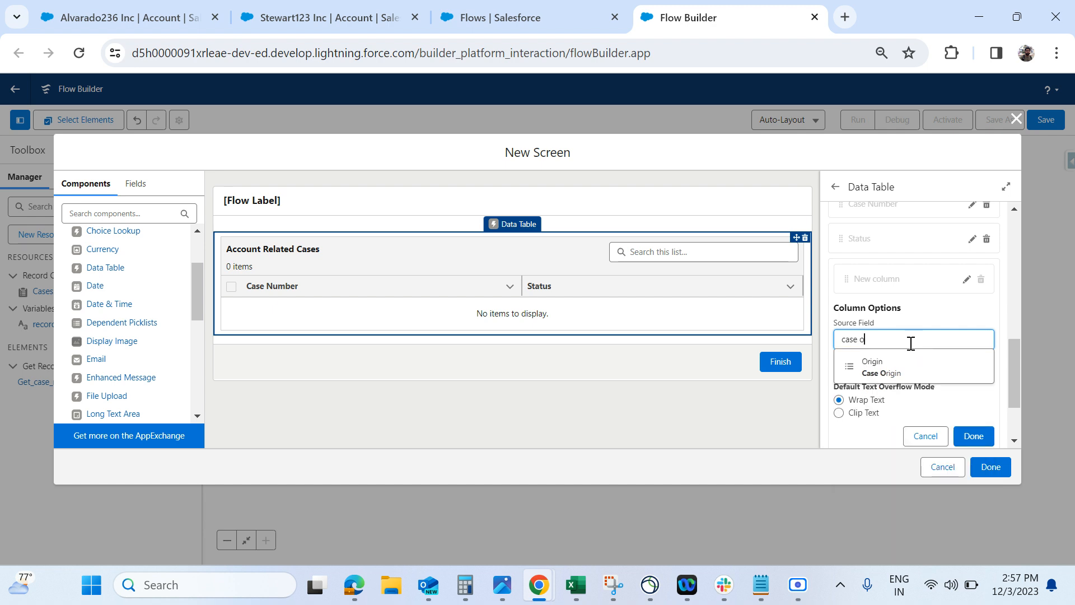
pyautogui.click(905, 367)
pyautogui.click(953, 380)
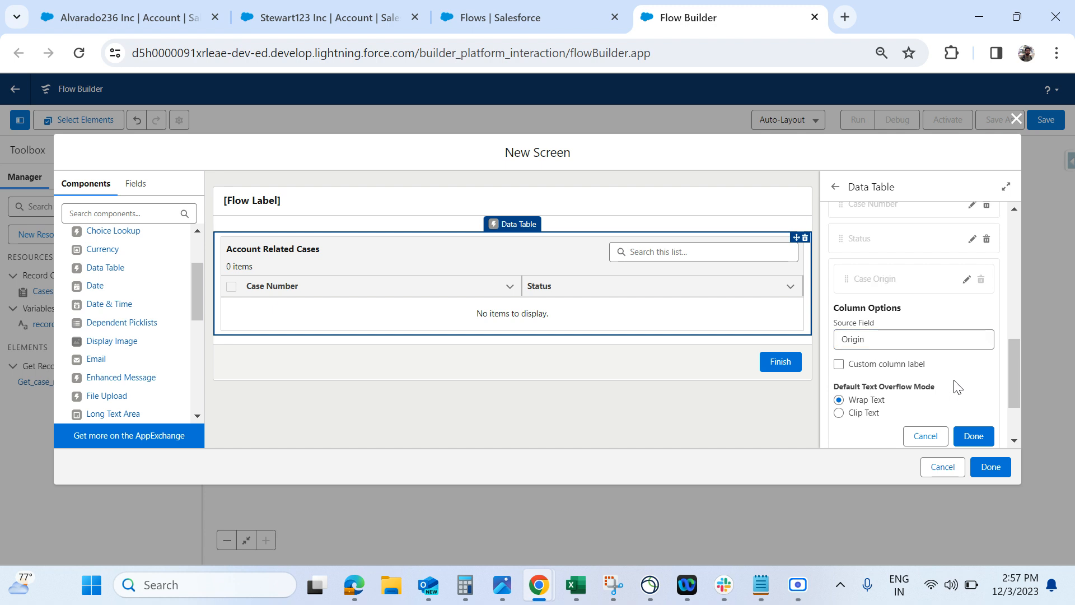
pyautogui.scroll(-1, 985, 412)
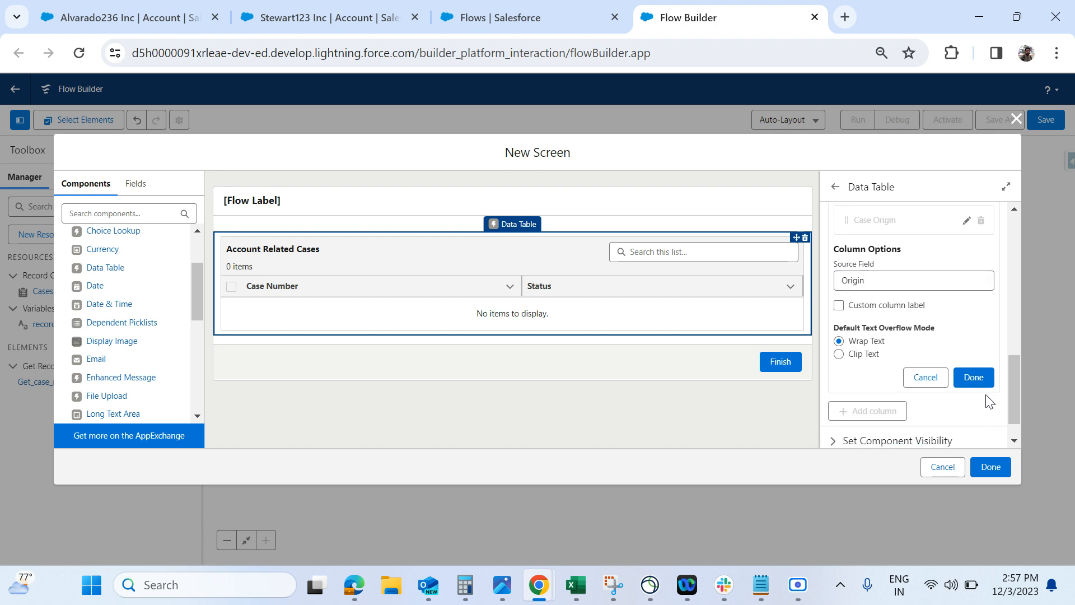
pyautogui.click(975, 378)
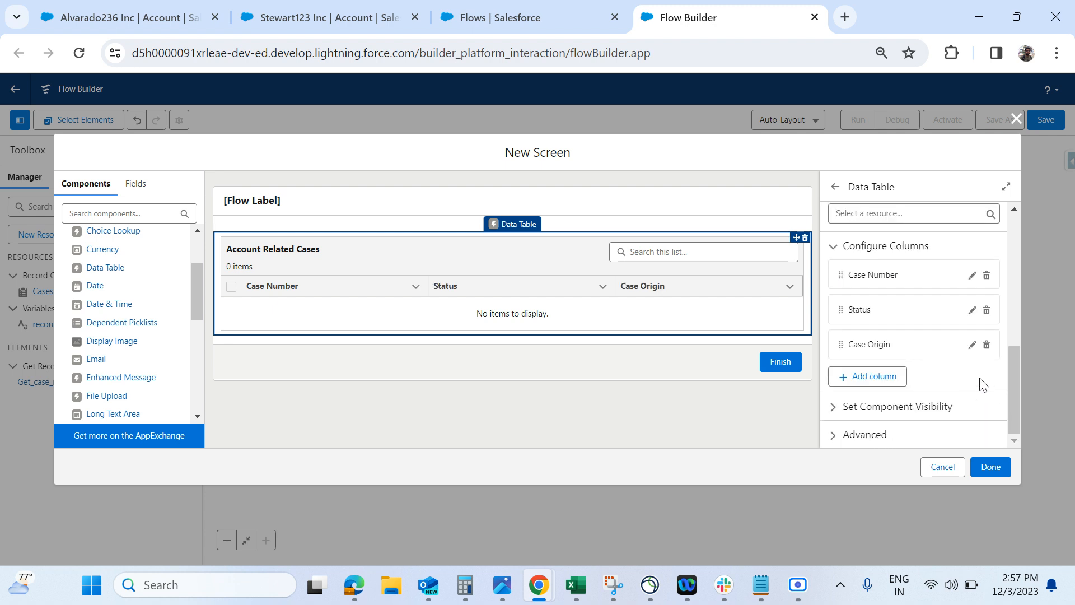
# Review the data table's visibility and advanced settings, keep their defaults, and finish the Bulk Task creation screen.
pyautogui.click(832, 407)
pyautogui.scroll(-1, 981, 377)
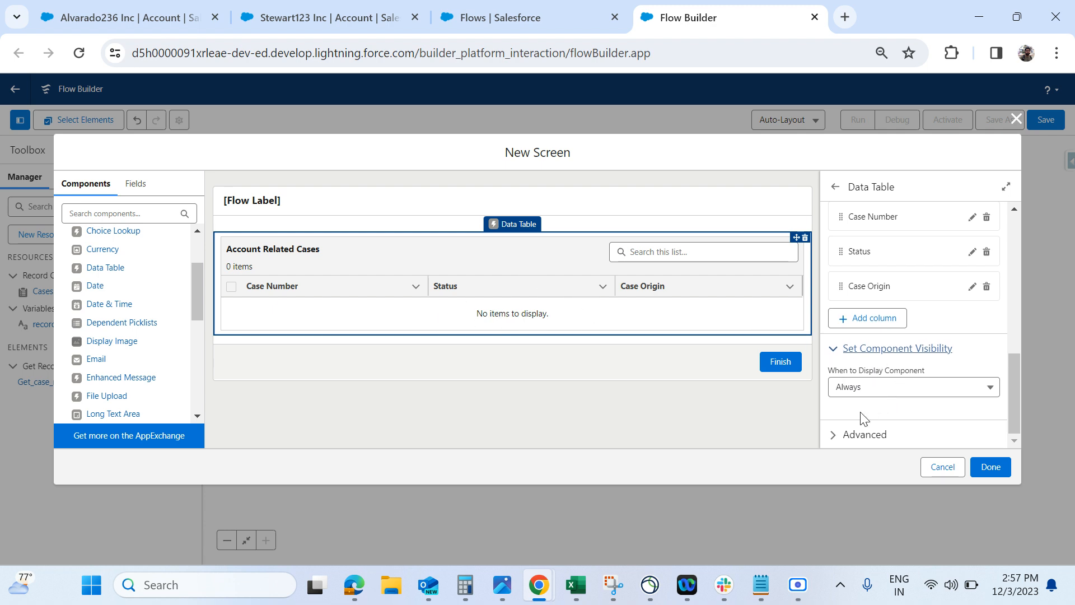
pyautogui.click(834, 436)
pyautogui.click(836, 352)
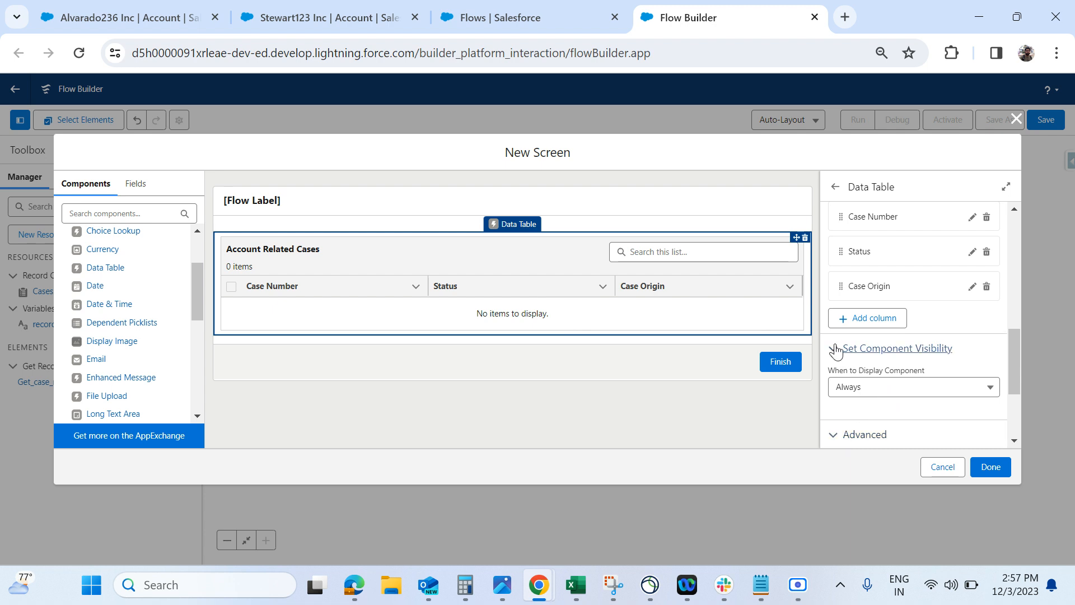
pyautogui.scroll(-2, 913, 348)
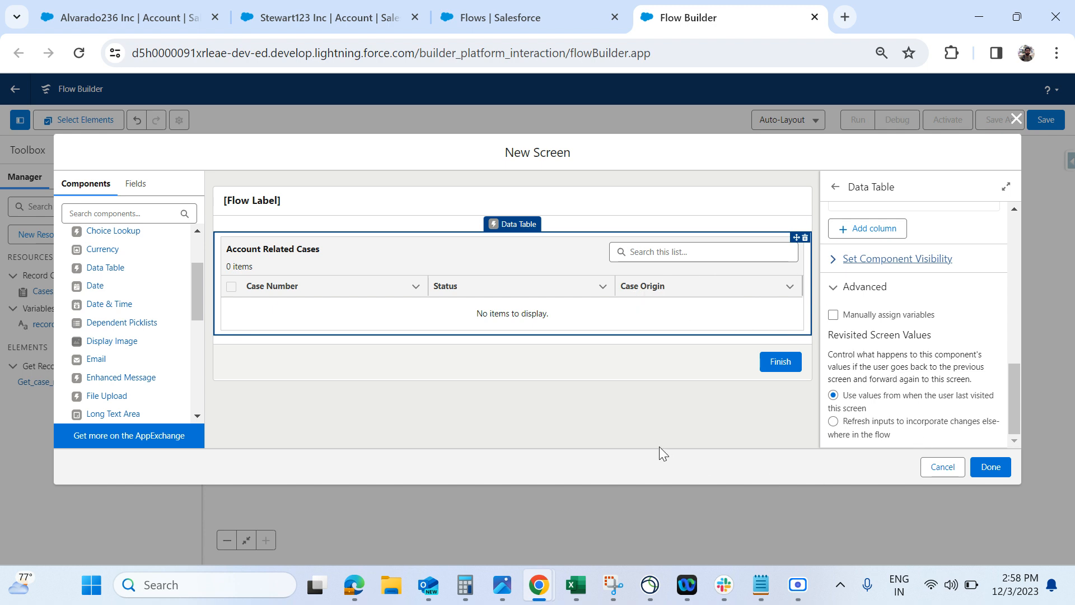
pyautogui.click(664, 402)
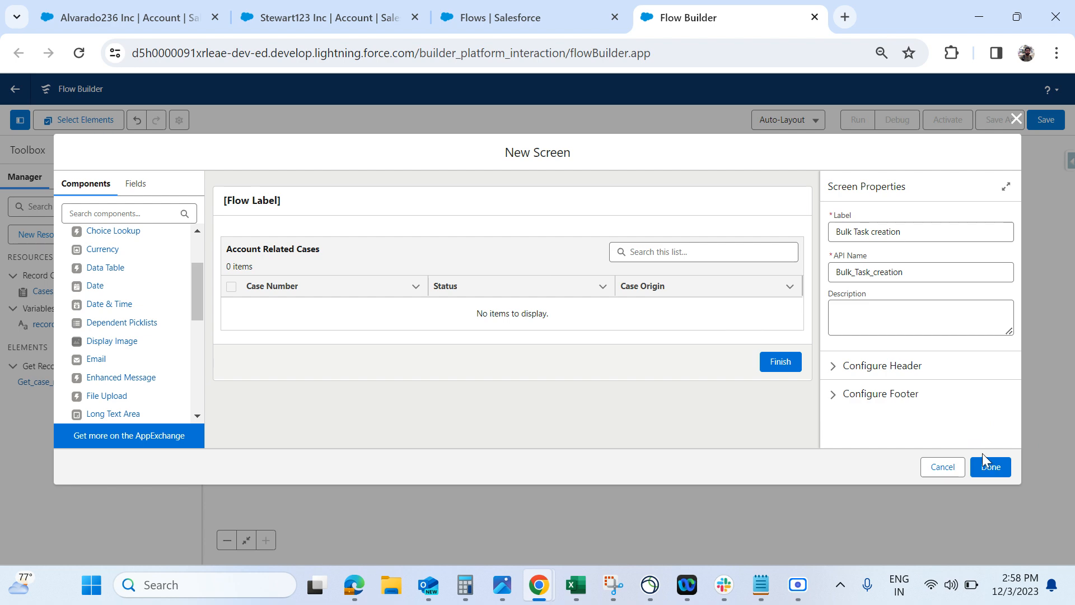
pyautogui.click(989, 468)
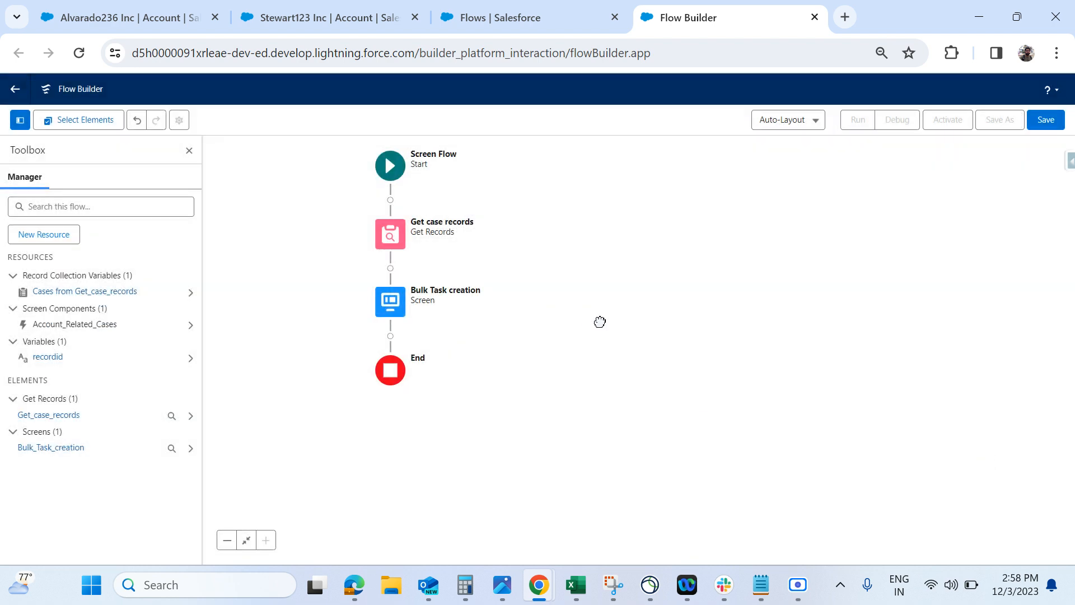
# Save the flow with the label "Bulk Task creation for case" and its auto-filled API name.
pyautogui.click(395, 310)
pyautogui.click(1062, 159)
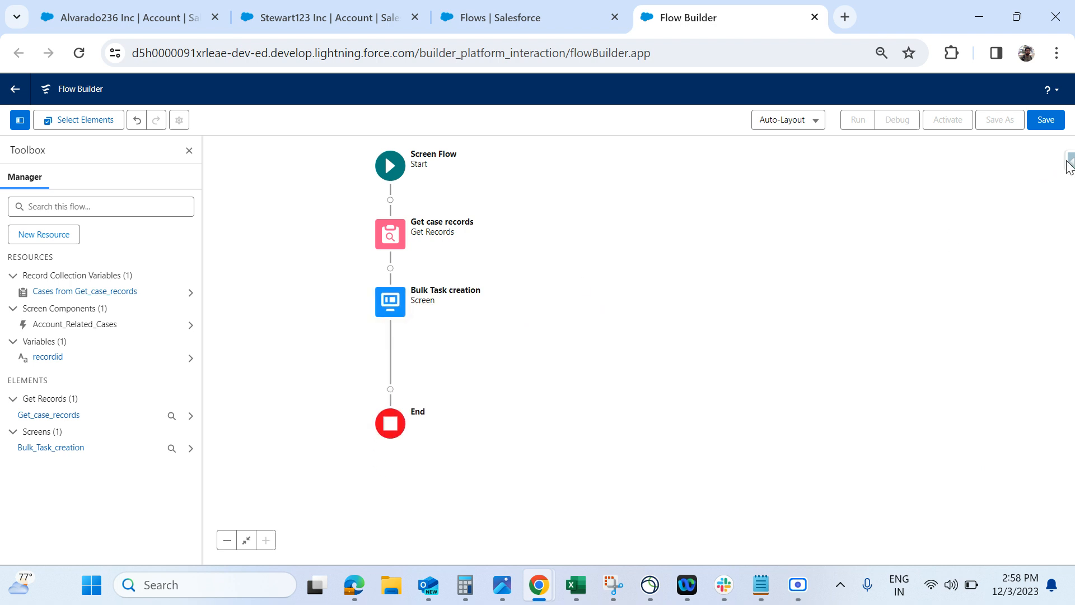
pyautogui.click(1048, 123)
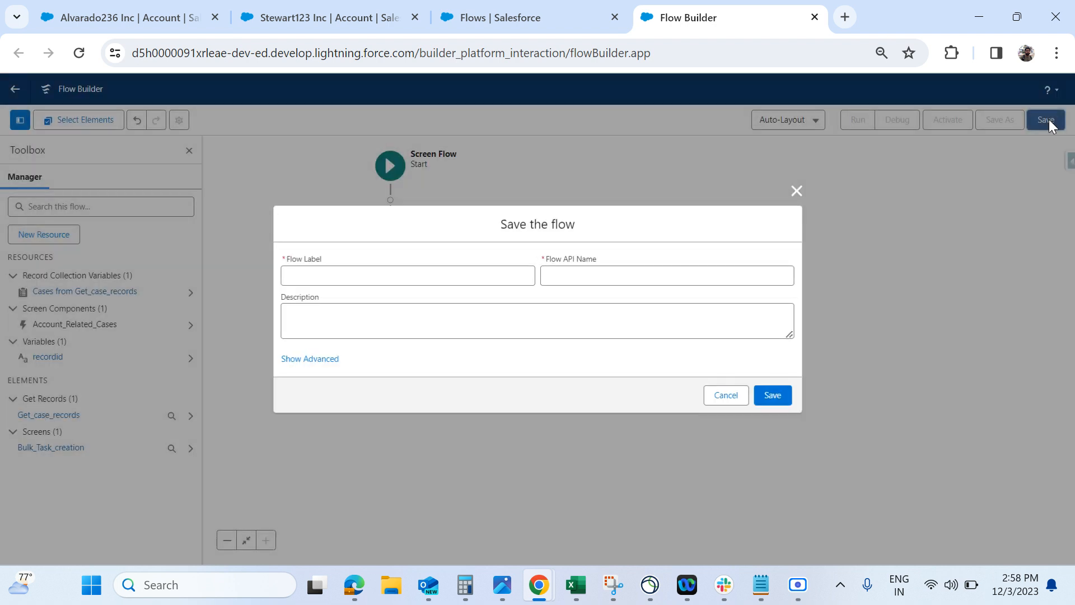
pyautogui.click(413, 273)
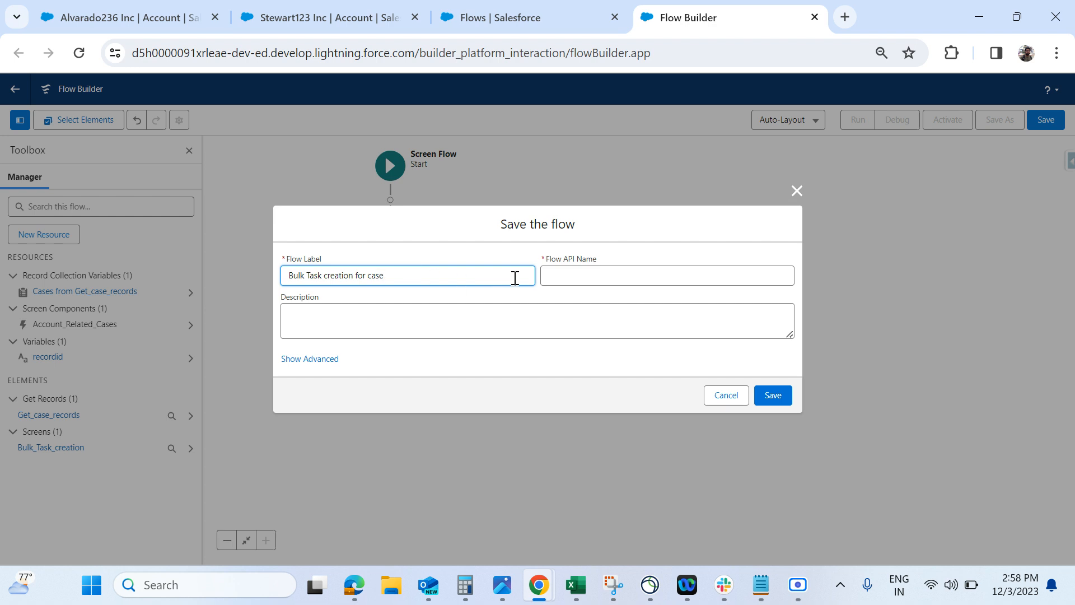
pyautogui.click(550, 279)
pyautogui.click(773, 397)
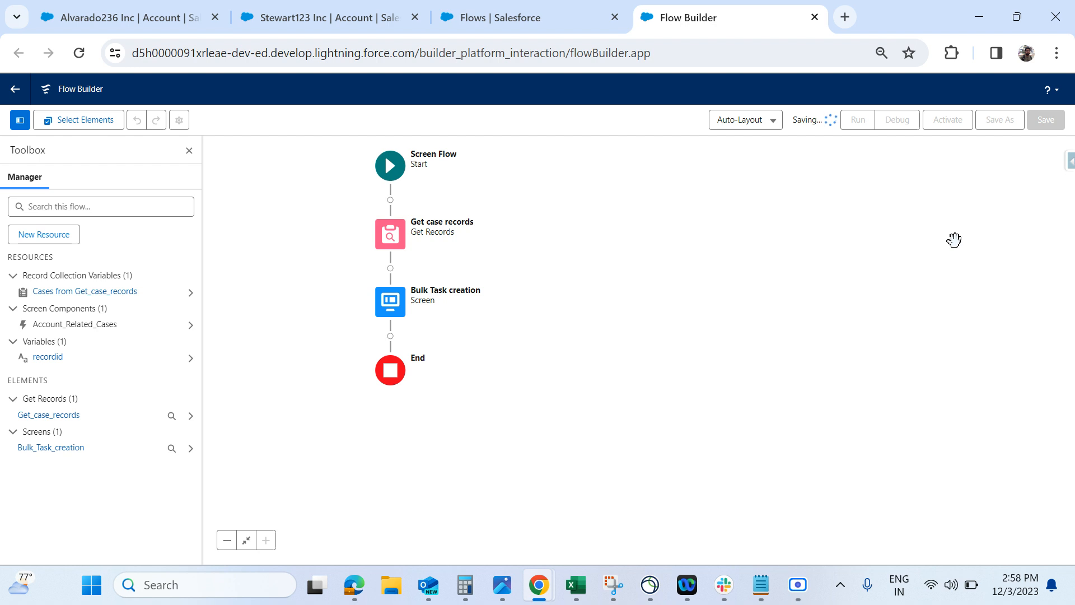
# Start a new action for the Account object among its buttons, links and actions in Setup's Object Manager.
pyautogui.click(301, 19)
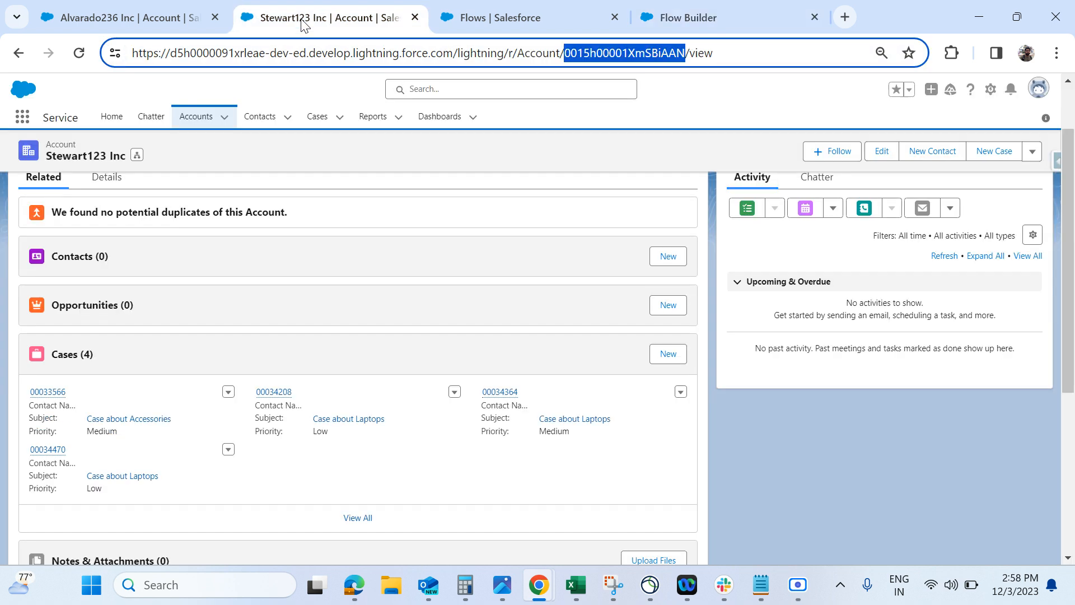
pyautogui.click(467, 17)
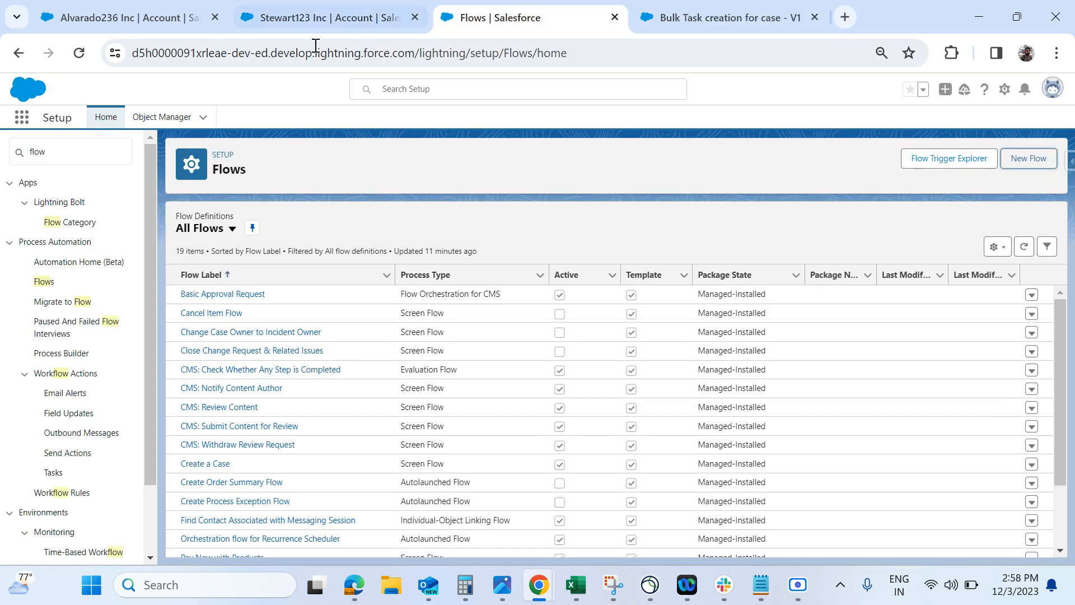
pyautogui.click(150, 118)
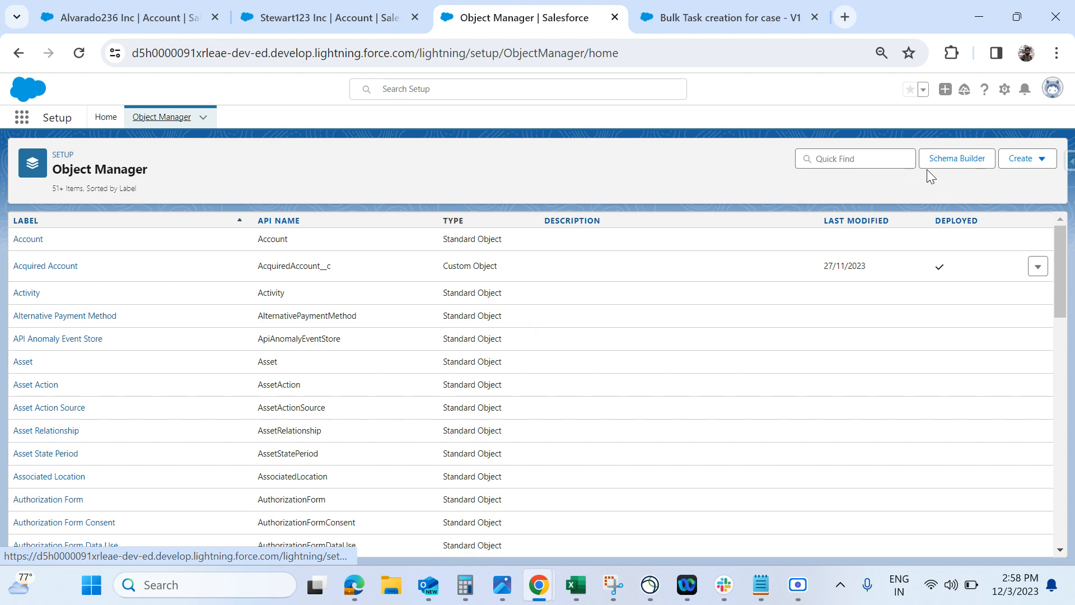
pyautogui.click(39, 239)
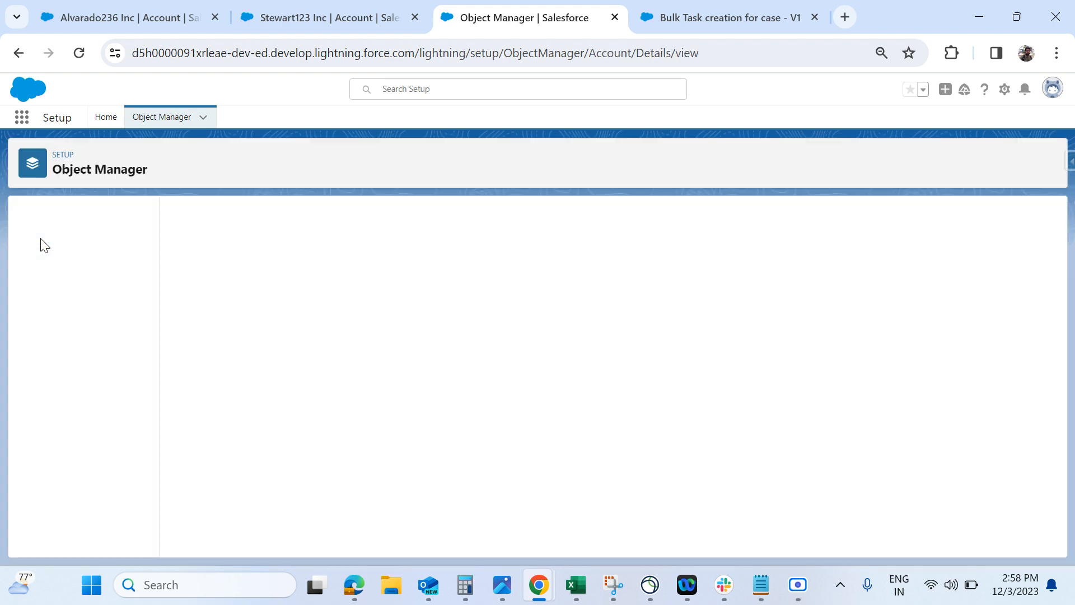
pyautogui.click(96, 312)
pyautogui.click(935, 219)
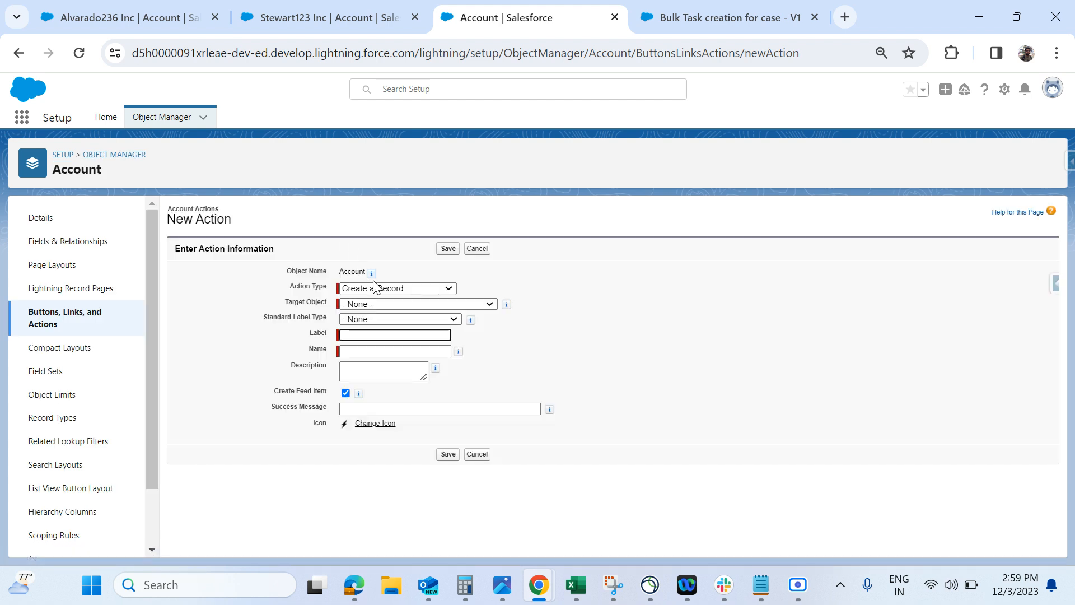
# Try to set the new action's type to Flow and find the saved flow among the available flows.
pyautogui.click(374, 286)
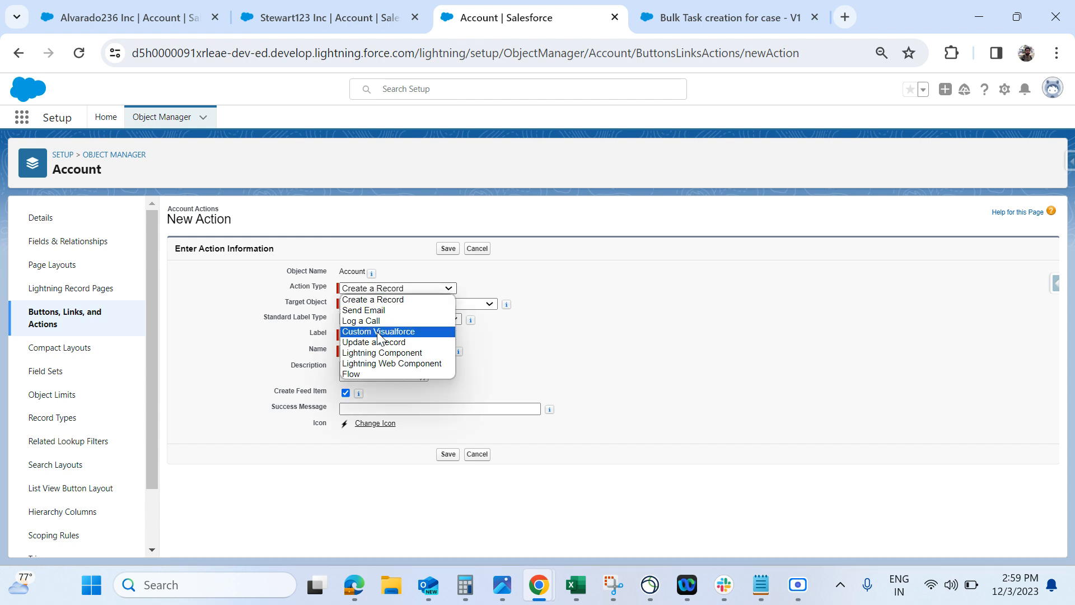
pyautogui.click(373, 375)
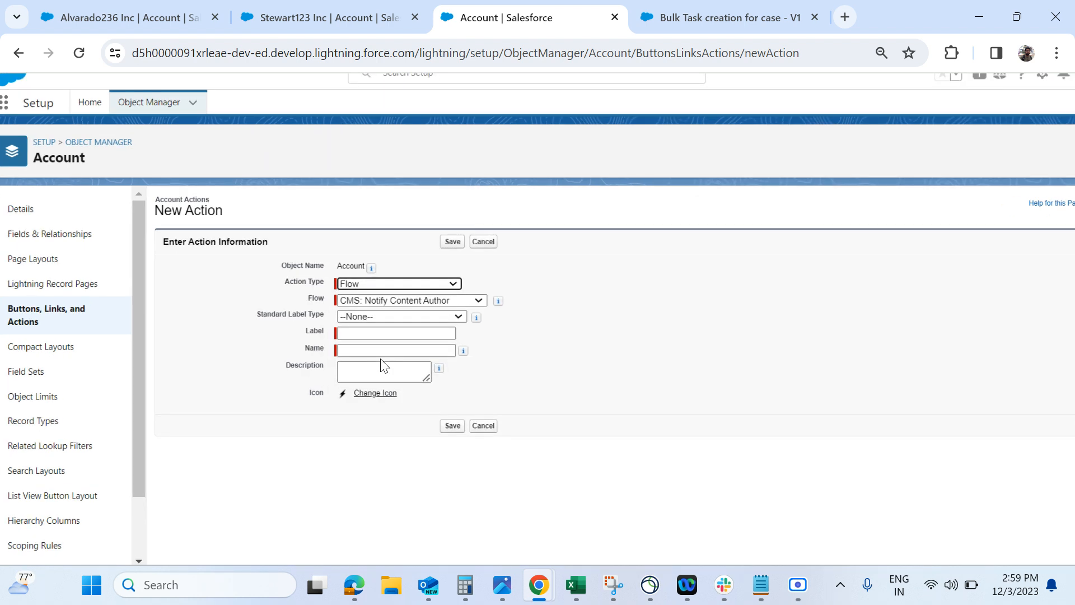
pyautogui.click(447, 303)
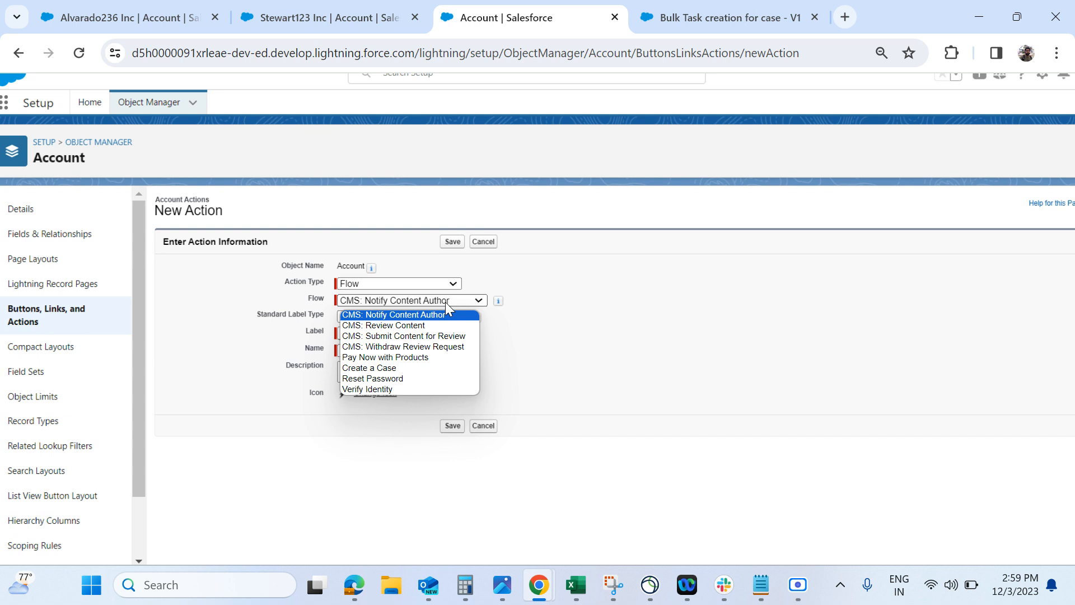
pyautogui.click(662, 358)
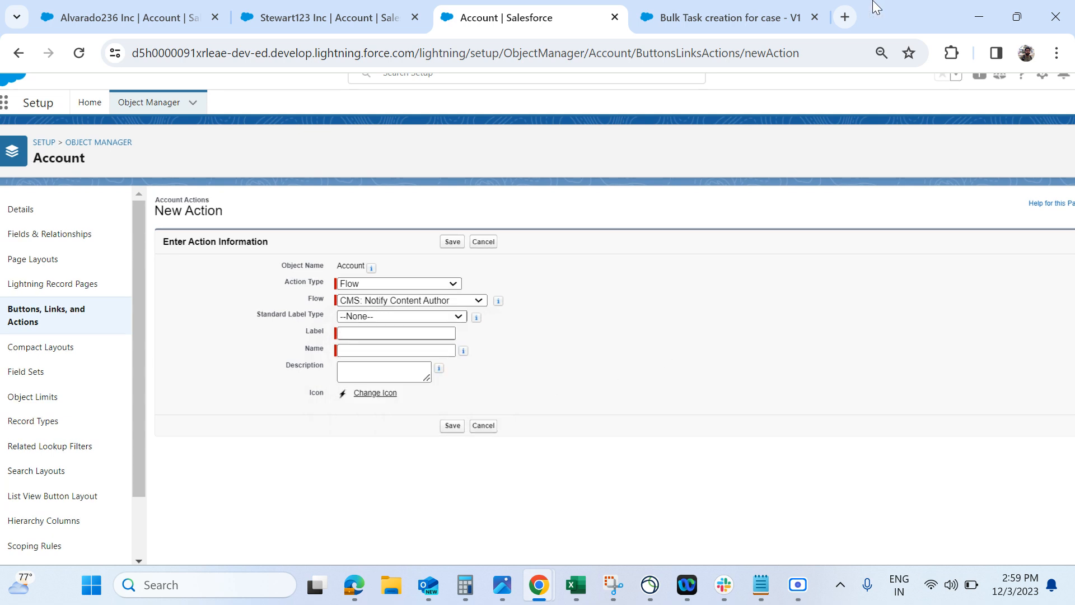
# Activate the Bulk Task creation for case flow and reload the Account object's new action form.
pyautogui.click(730, 23)
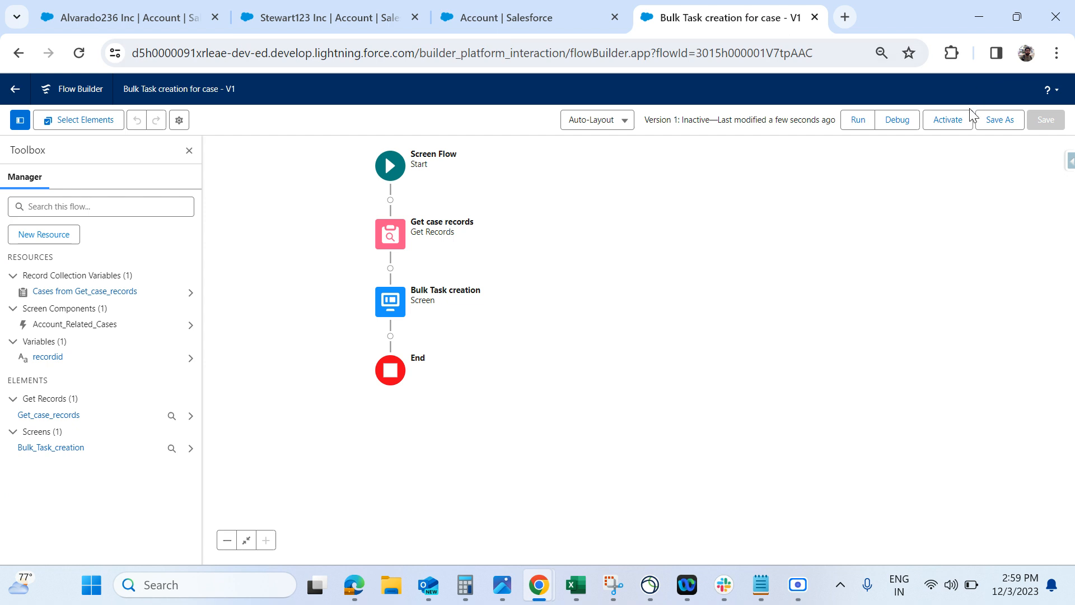
pyautogui.click(960, 120)
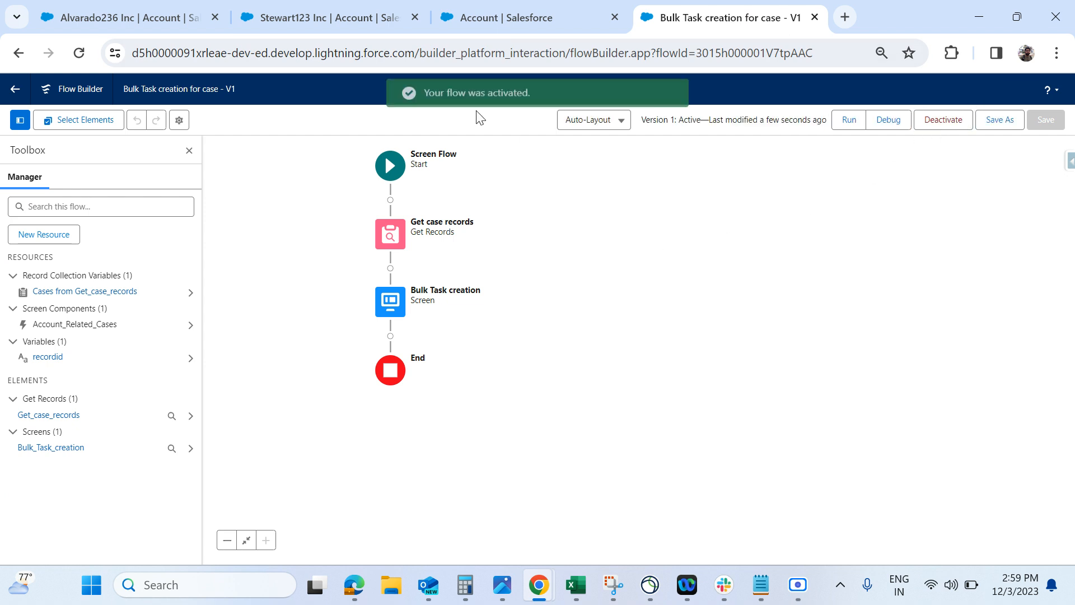
pyautogui.click(338, 25)
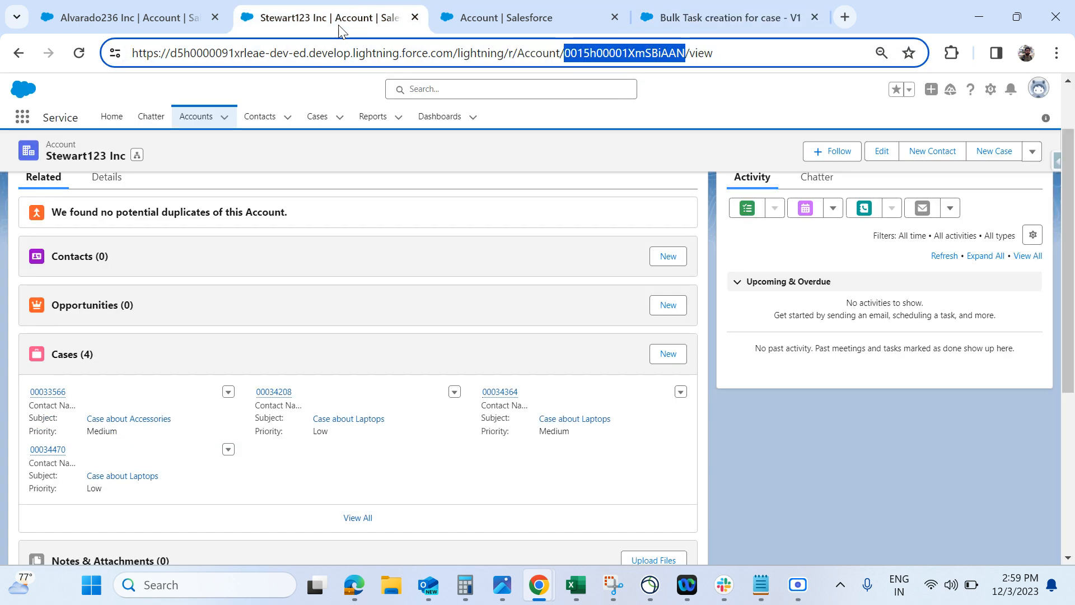
pyautogui.click(477, 25)
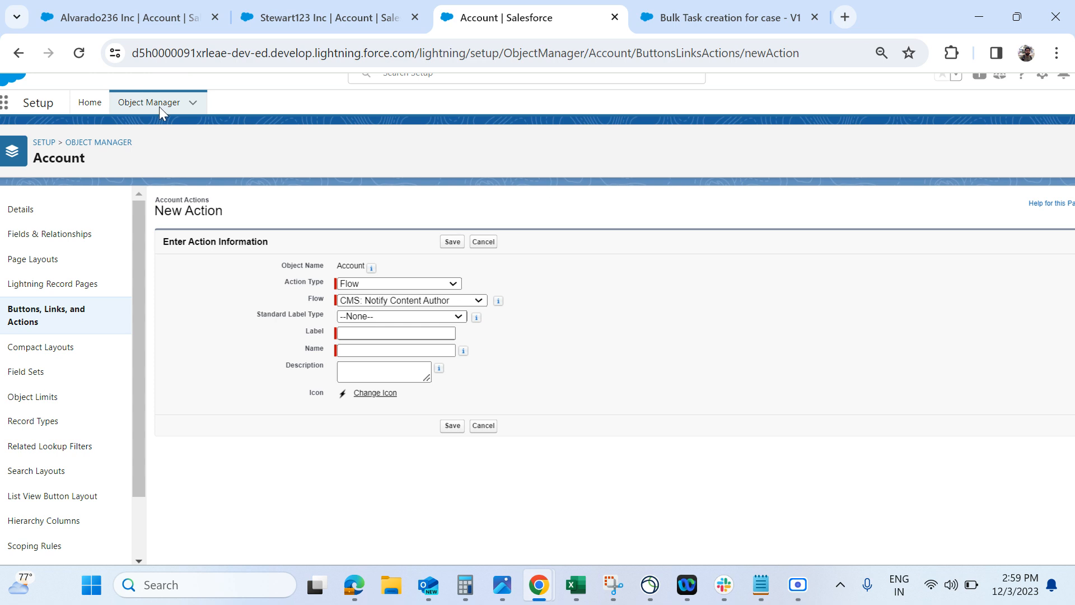
pyautogui.click(79, 52)
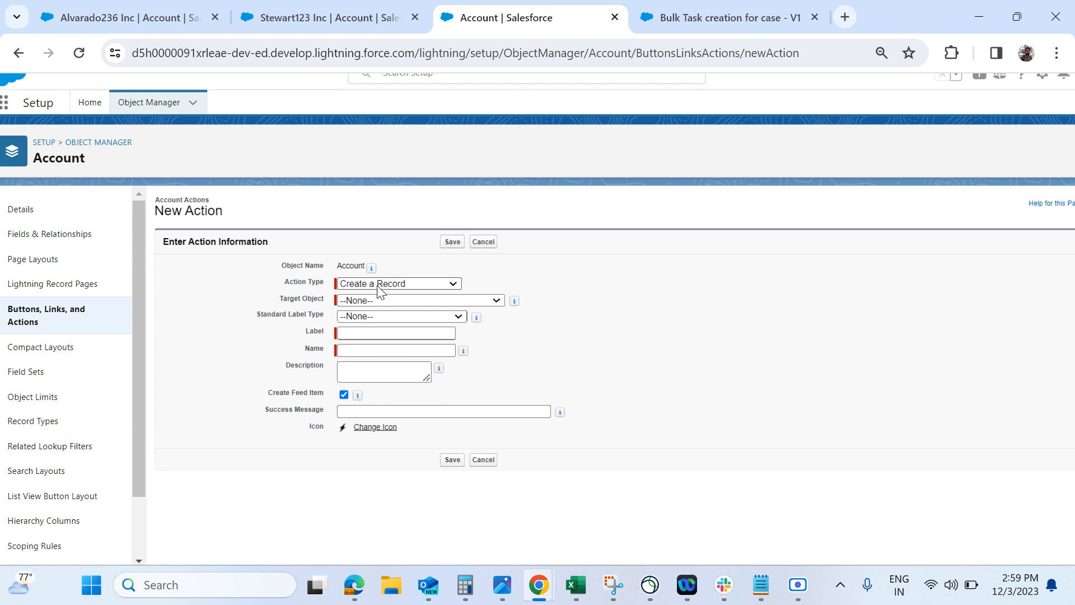
# Set the new action's type to Flow and its flow to Bulk Task creation for case, leaving the standard label type at None.
pyautogui.click(379, 286)
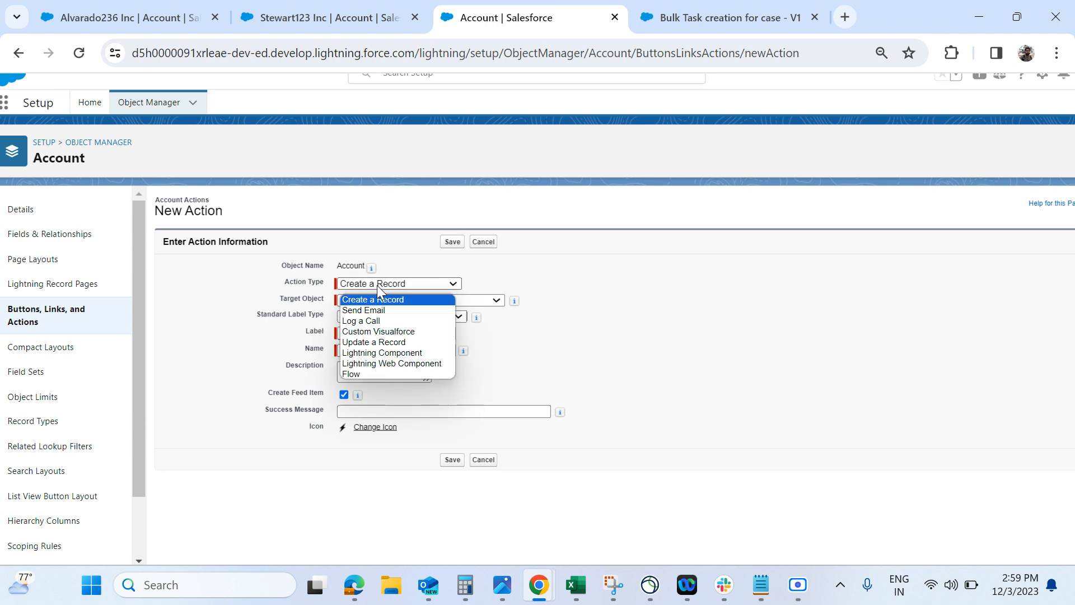
pyautogui.click(367, 374)
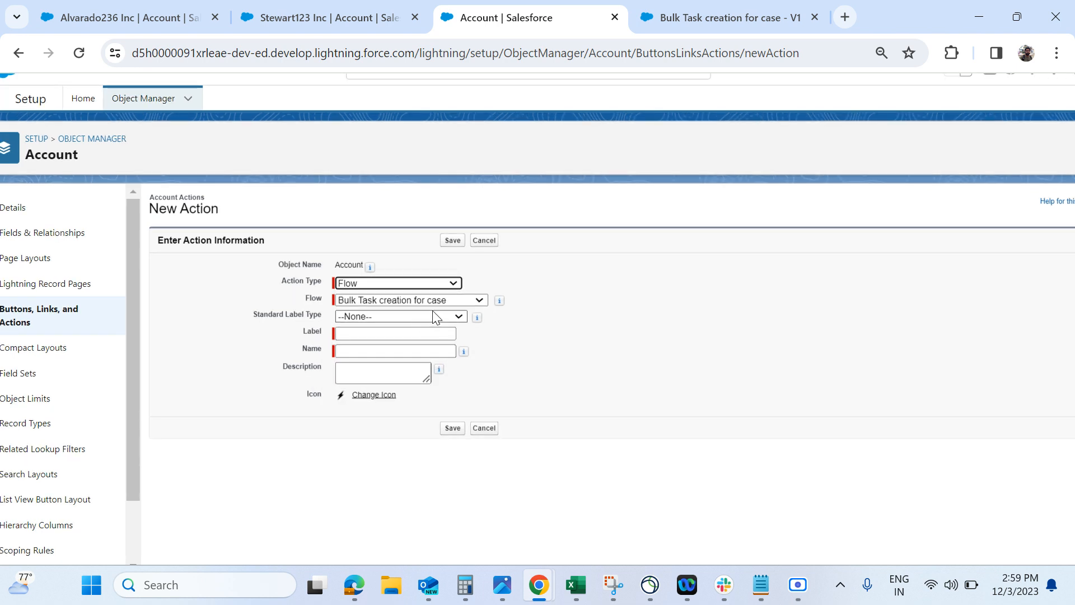
pyautogui.click(466, 300)
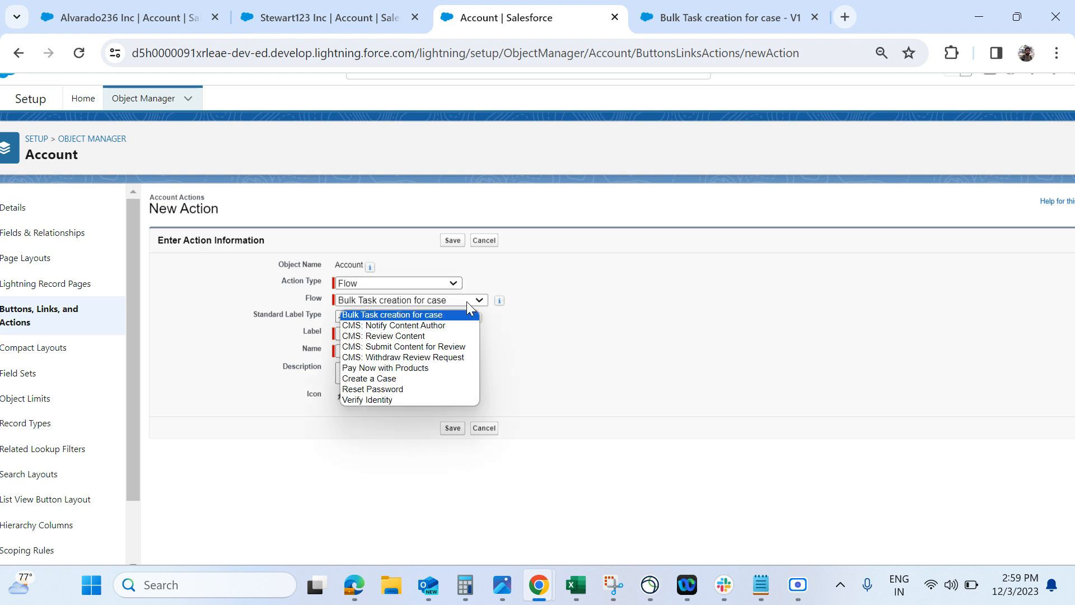
pyautogui.click(379, 315)
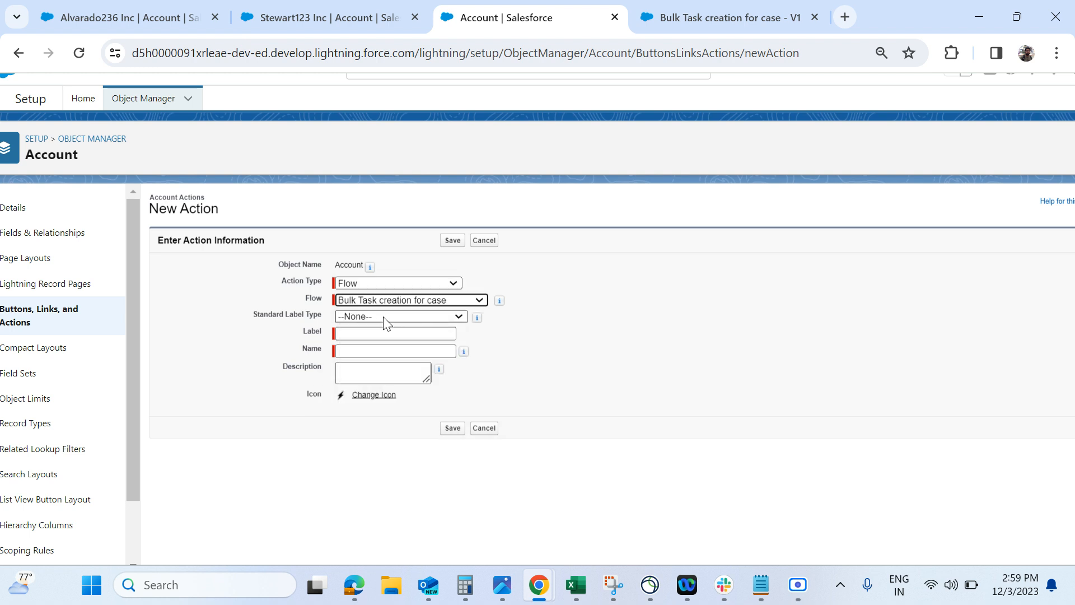
pyautogui.click(385, 317)
pyautogui.click(384, 317)
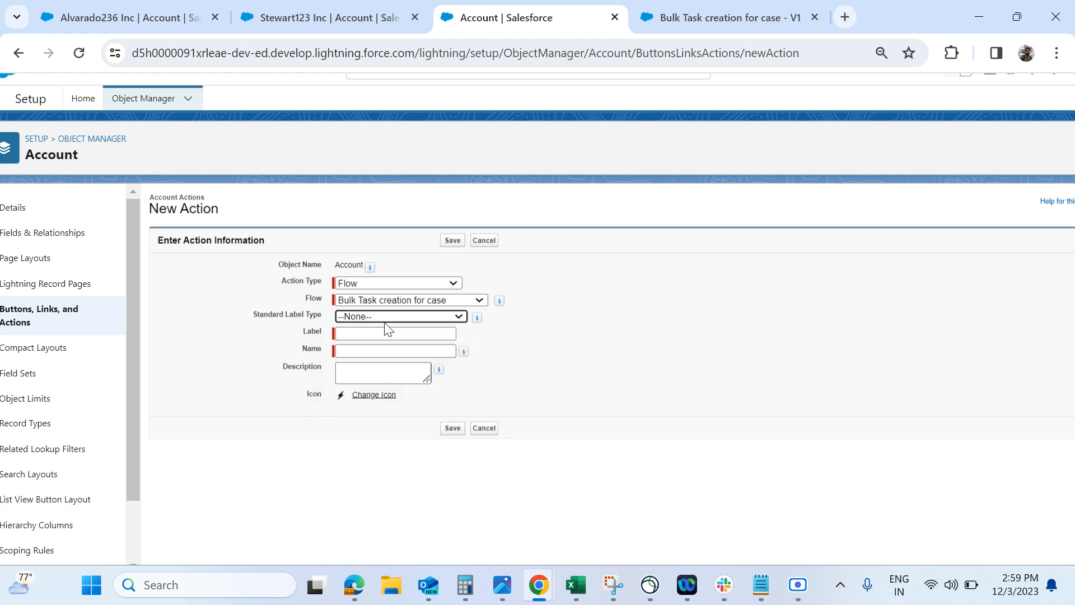
# Label the action "Bulk task creation" with the name Bulk_task_creation and save it.
pyautogui.click(385, 335)
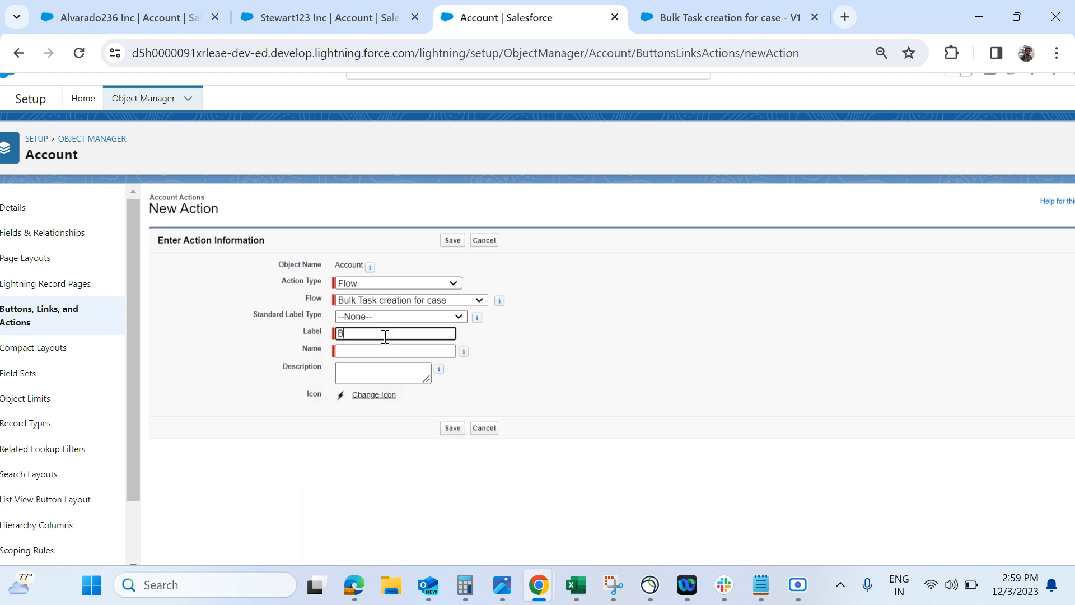
pyautogui.write('Bulk task creation')
pyautogui.click(387, 351)
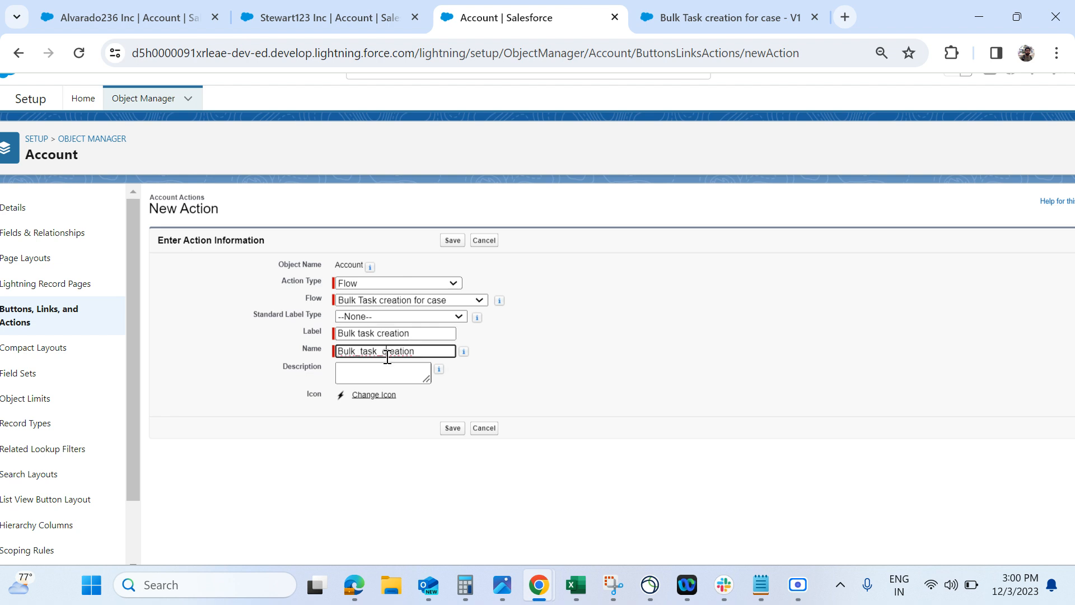
pyautogui.click(451, 428)
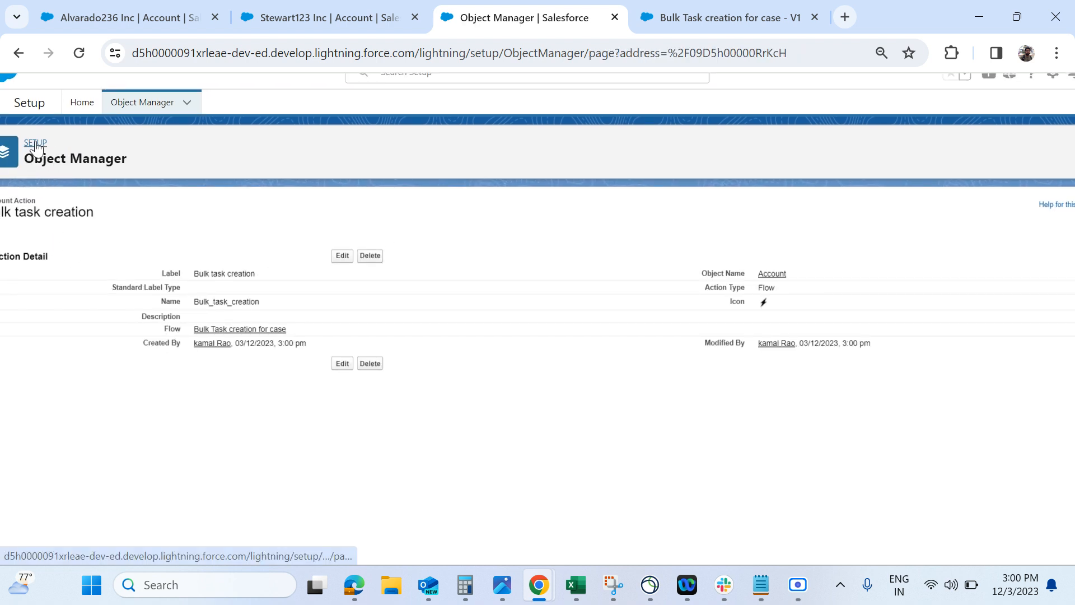
# Open the Account Layout page layout of the Account object for editing.
pyautogui.click(138, 104)
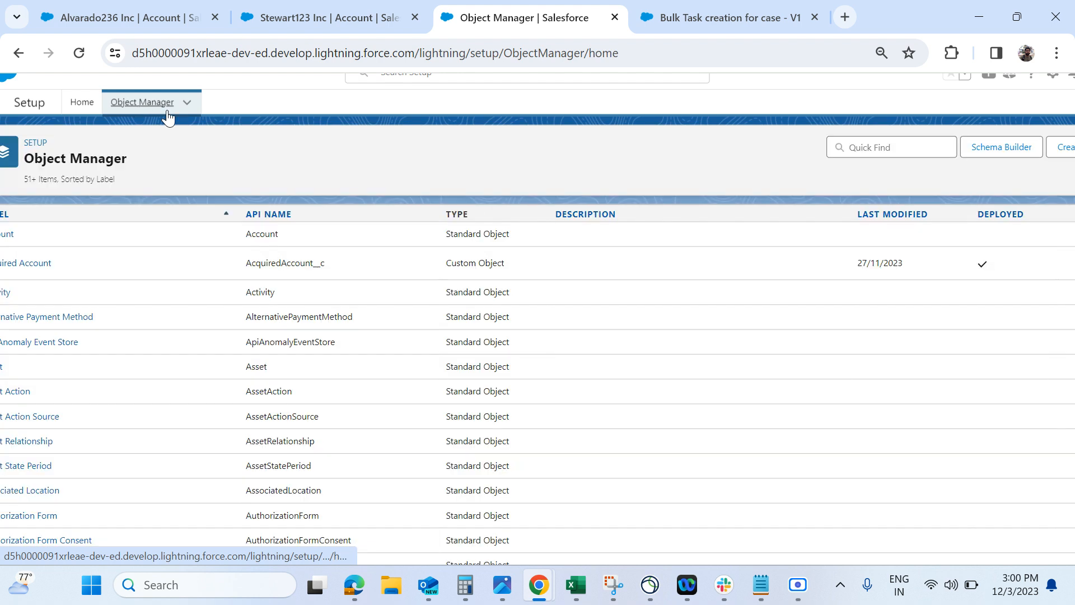
pyautogui.click(6, 234)
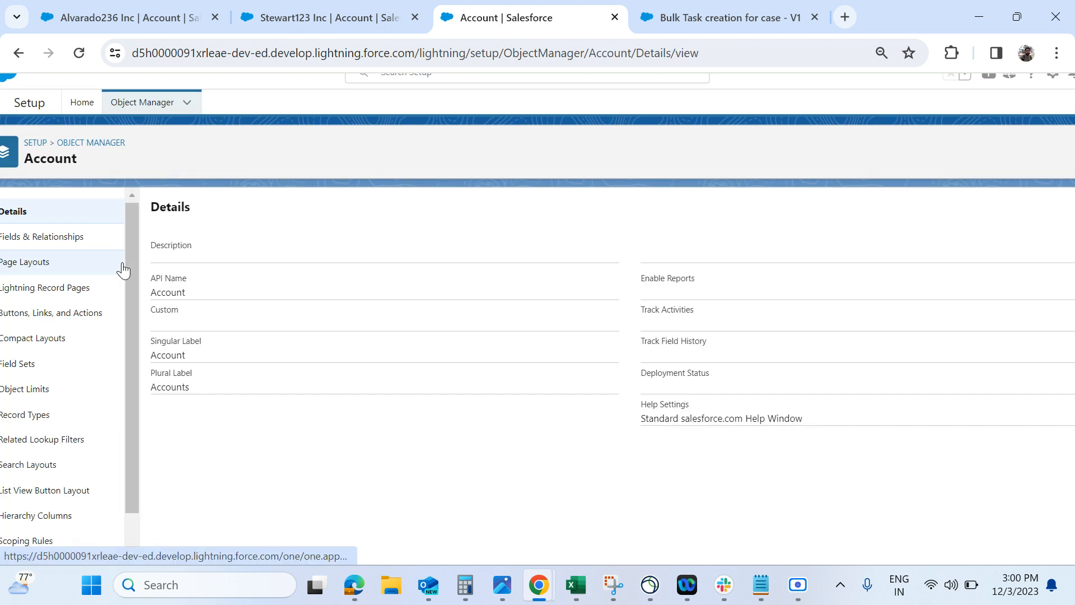
pyautogui.click(72, 273)
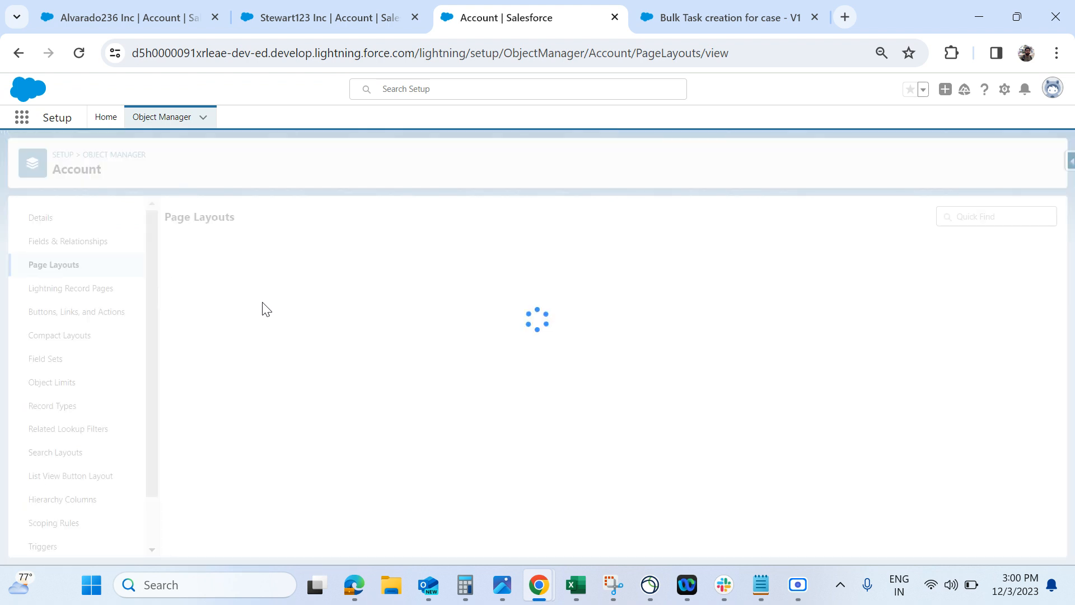
pyautogui.click(207, 365)
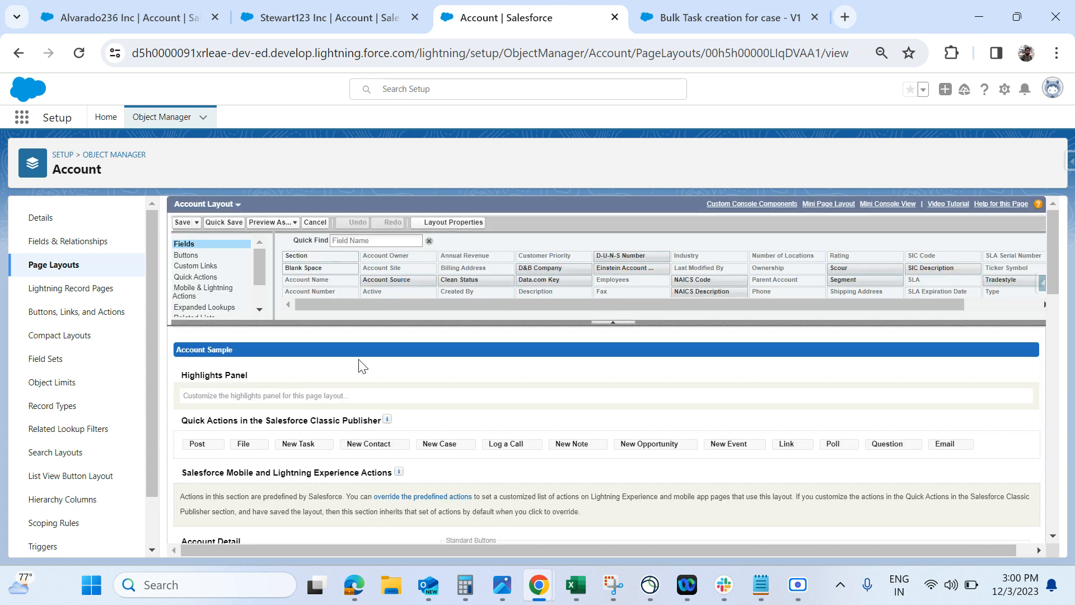
# Filter the Mobile & Lightning Actions for "bul" and override the predefined actions in the Salesforce Mobile and Lightning Experience Actions section.
pyautogui.click(190, 255)
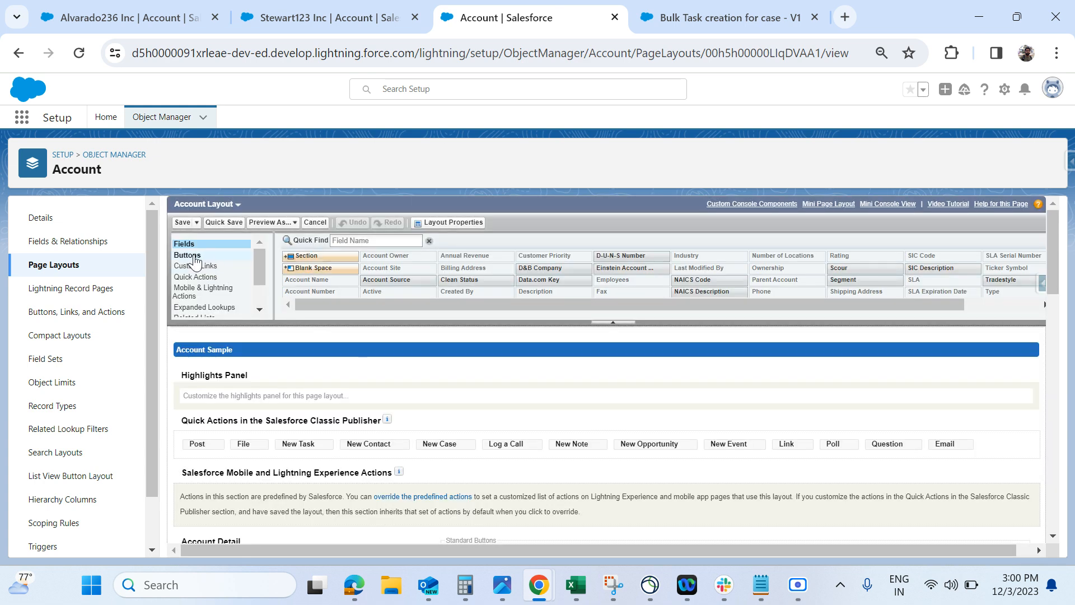
pyautogui.click(199, 292)
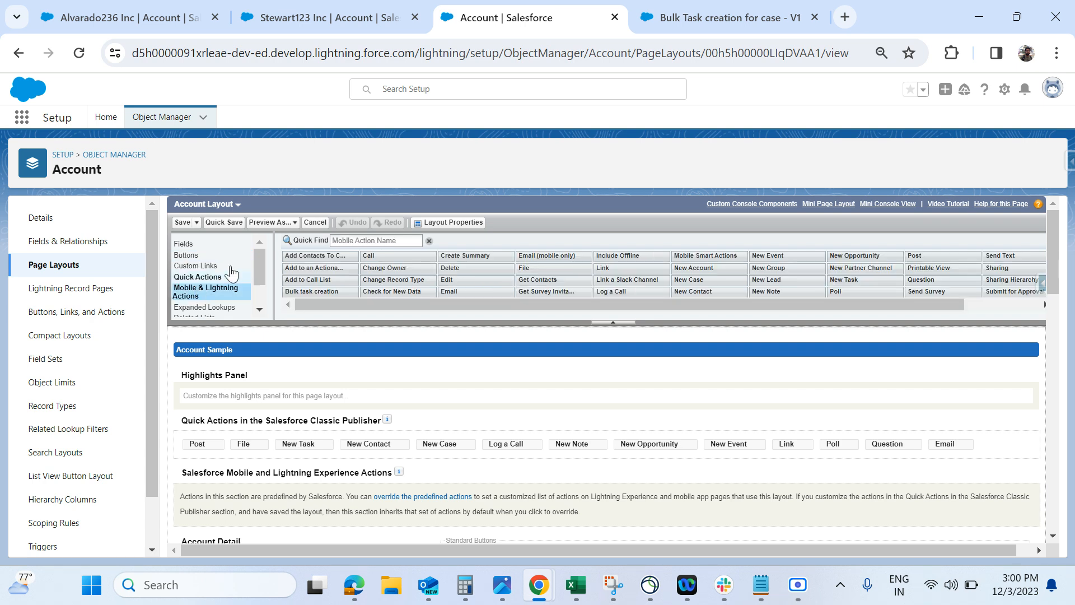
pyautogui.click(361, 240)
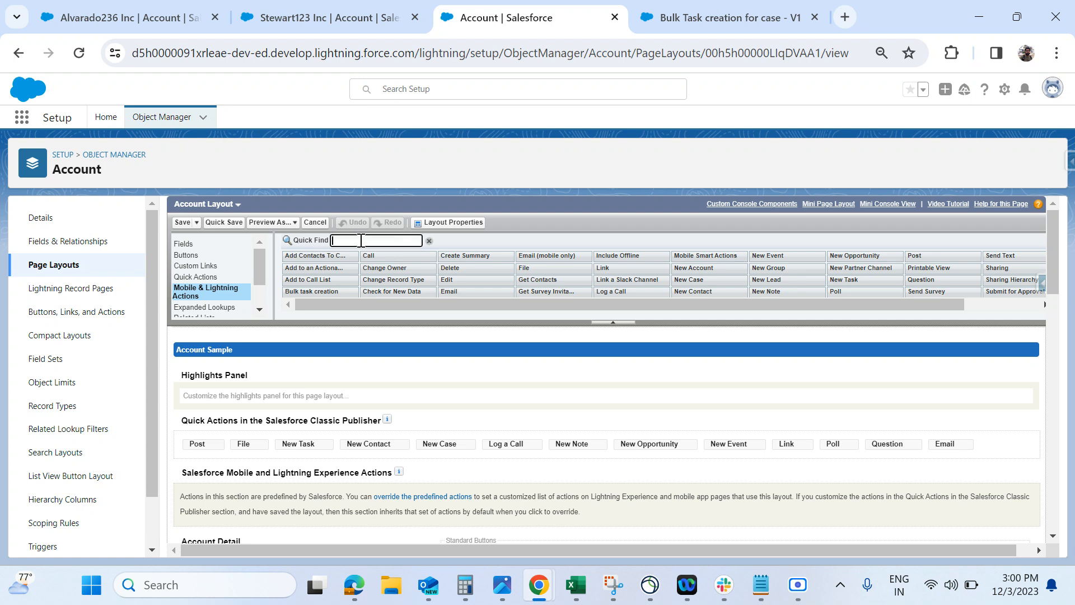
pyautogui.write('bul')
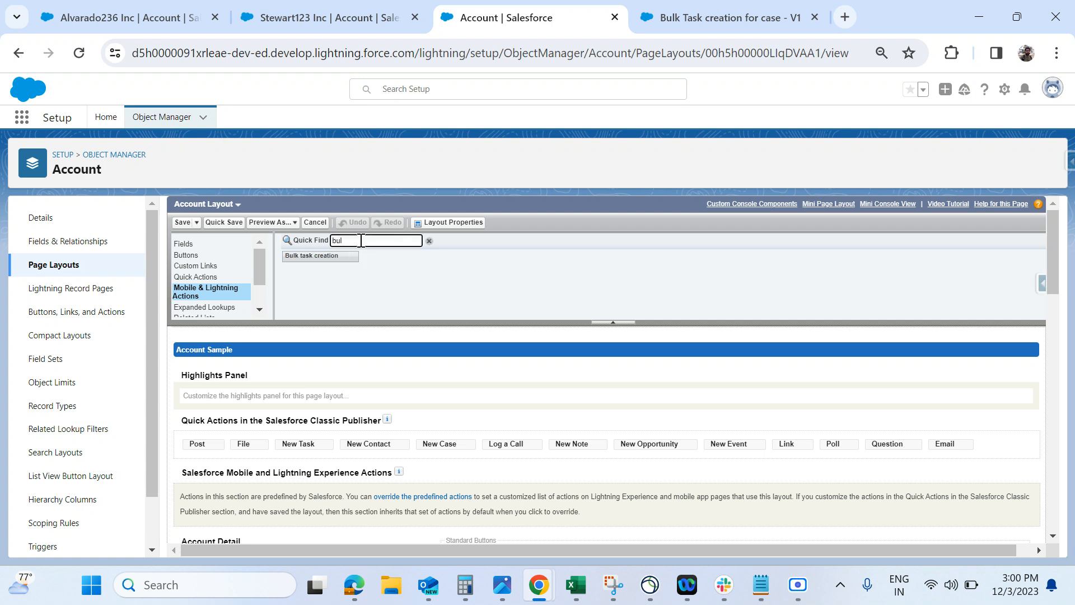
pyautogui.write('u')
pyautogui.moveTo(329, 256); pyautogui.dragTo(666, 503)
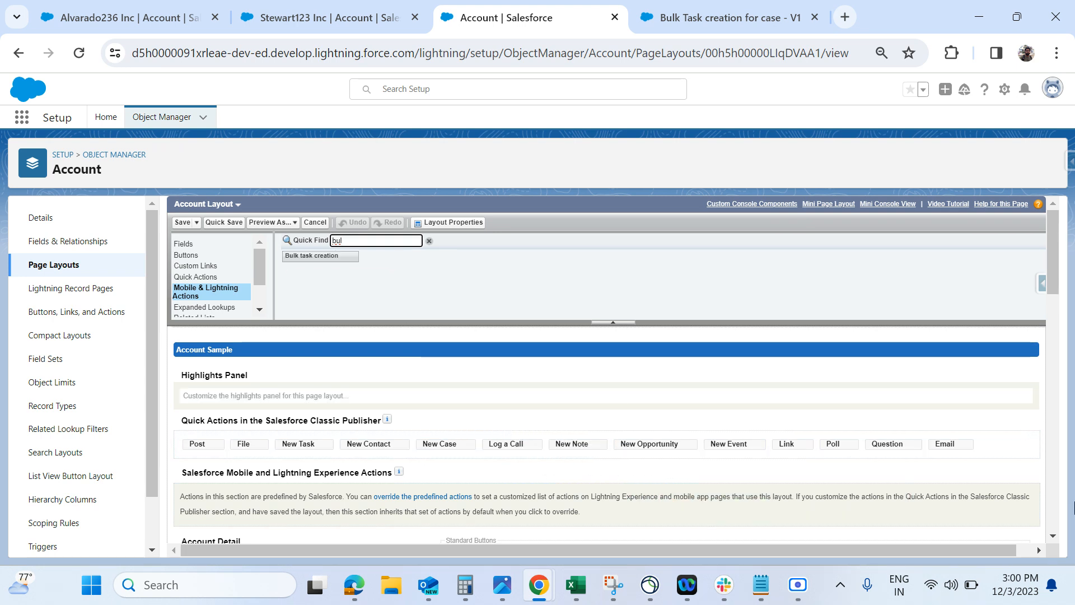
pyautogui.click(1029, 510)
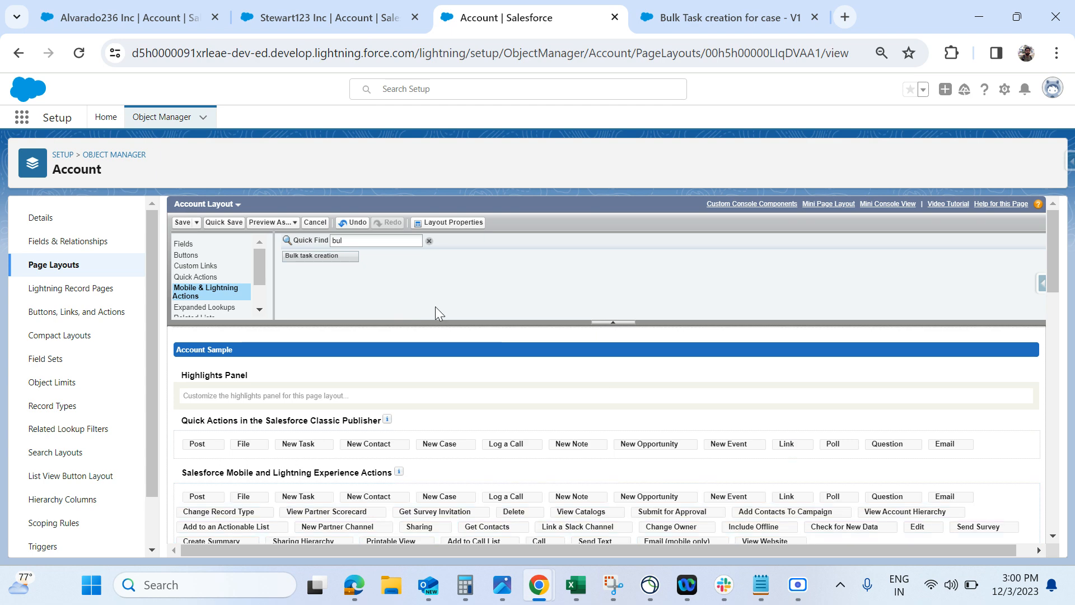
# Add the Bulk task creation action to the Salesforce Mobile and Lightning Experience Actions section and save the Account Layout.
pyautogui.click(343, 241)
pyautogui.moveTo(329, 255)
pyautogui.mouseDown()
pyautogui.moveTo(679, 391)
pyautogui.moveTo(817, 534)
pyautogui.mouseUp()
pyautogui.click(186, 224)
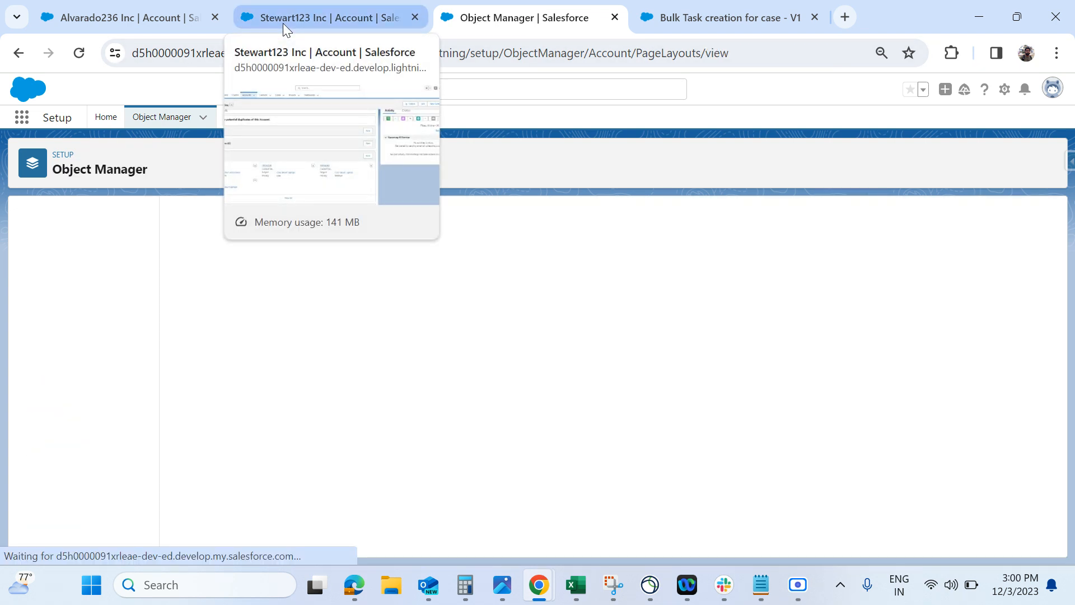
# Reload the Stewart123 Inc account record, run its Bulk task creation action to check the related cases table, and close it.
pyautogui.click(283, 17)
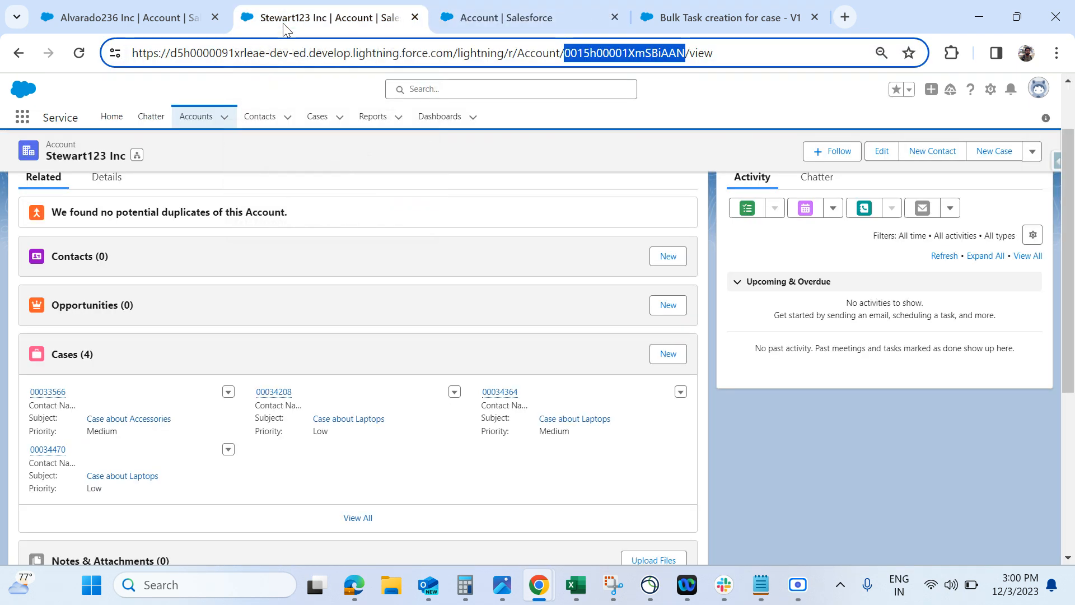
pyautogui.click(79, 53)
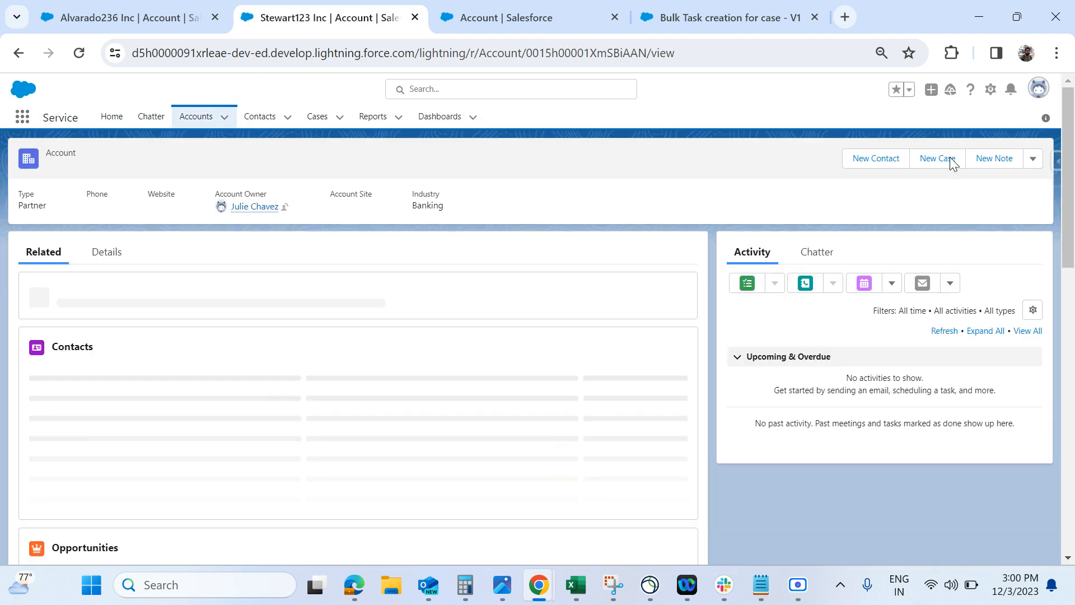
pyautogui.click(1031, 160)
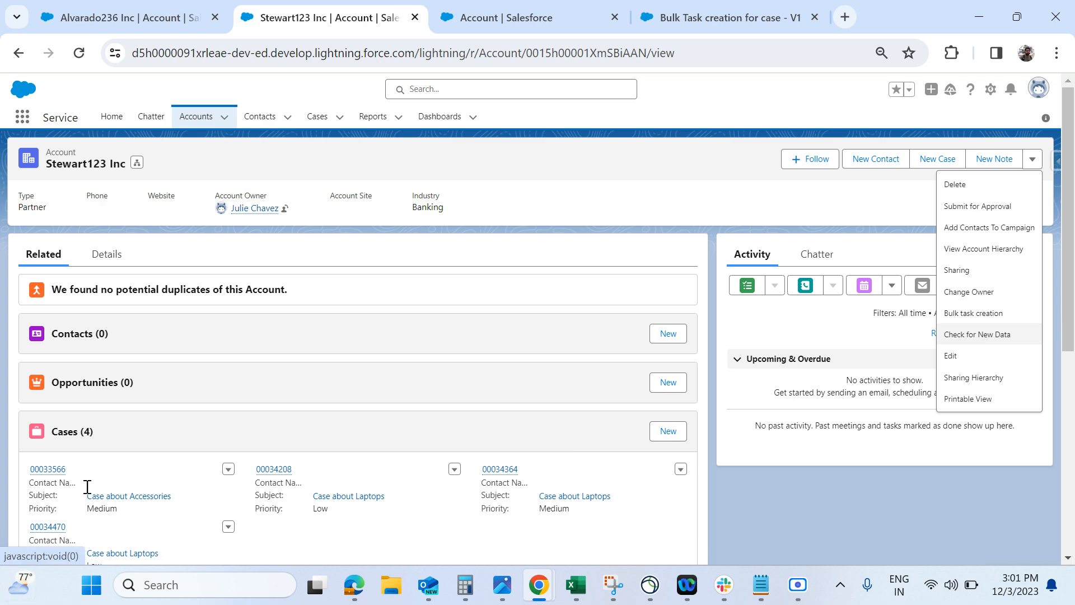
pyautogui.click(974, 312)
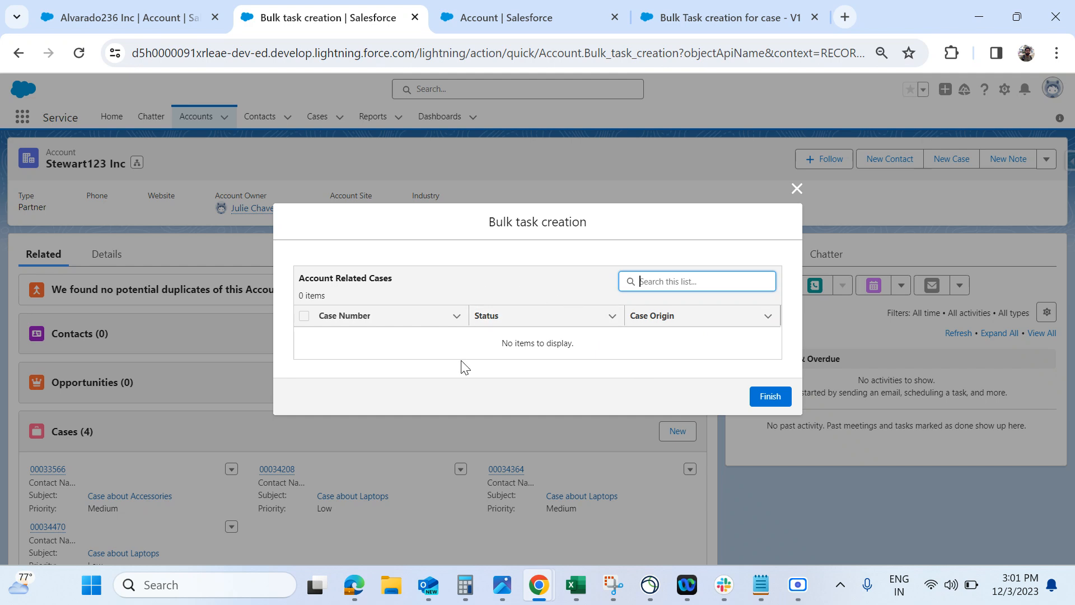
pyautogui.click(515, 354)
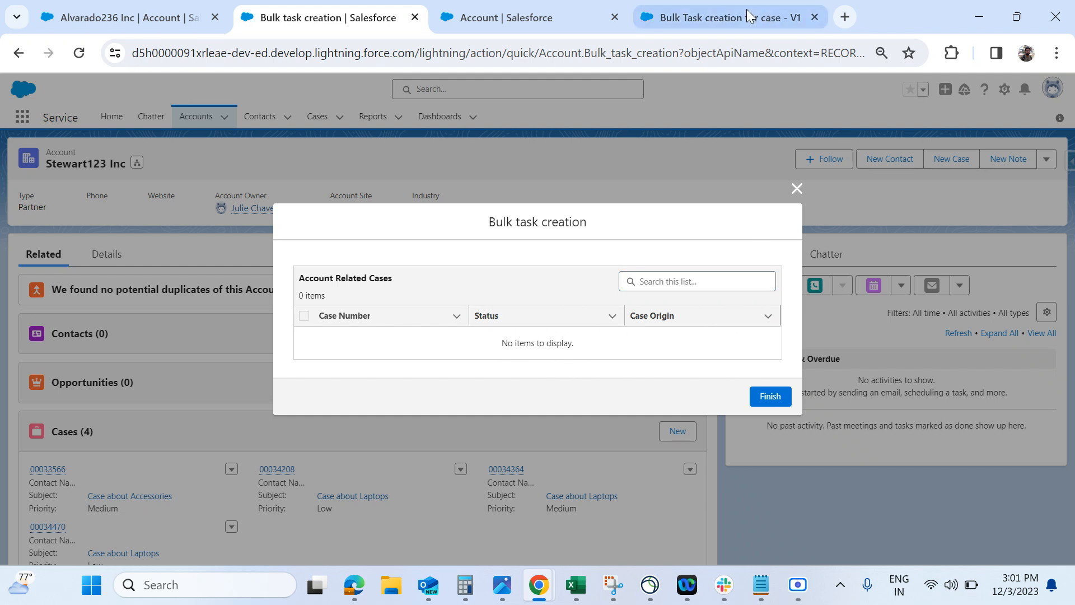
pyautogui.click(793, 190)
# Select the Stewart123 Inc record ID in the address and try a debug run and a normal run of the Bulk Task creation for case flow.
pyautogui.click(565, 60)
pyautogui.doubleClick(567, 56)
pyautogui.click(683, 16)
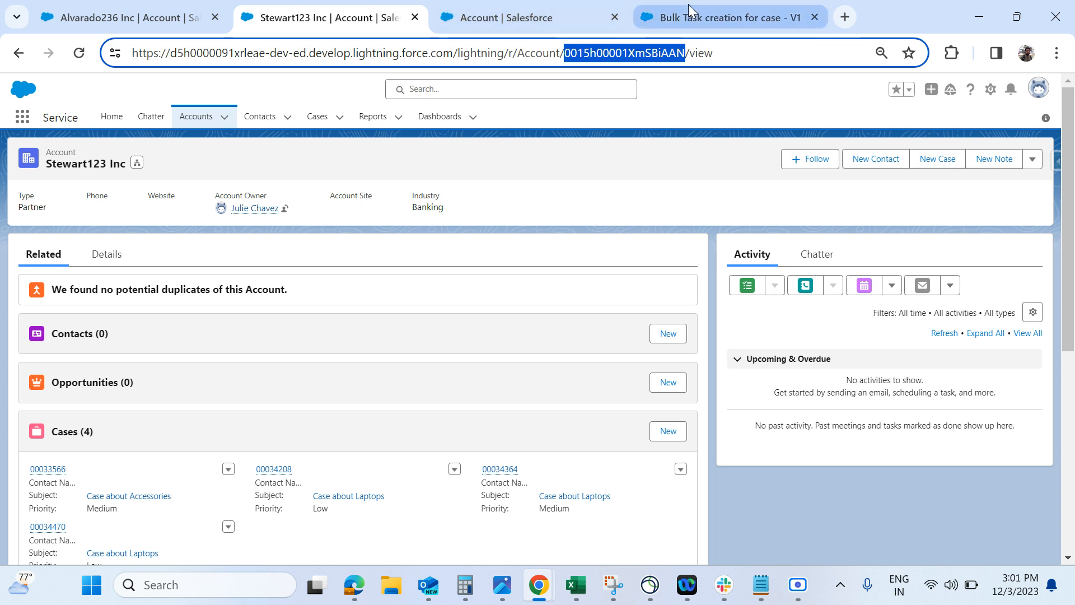
pyautogui.click(888, 119)
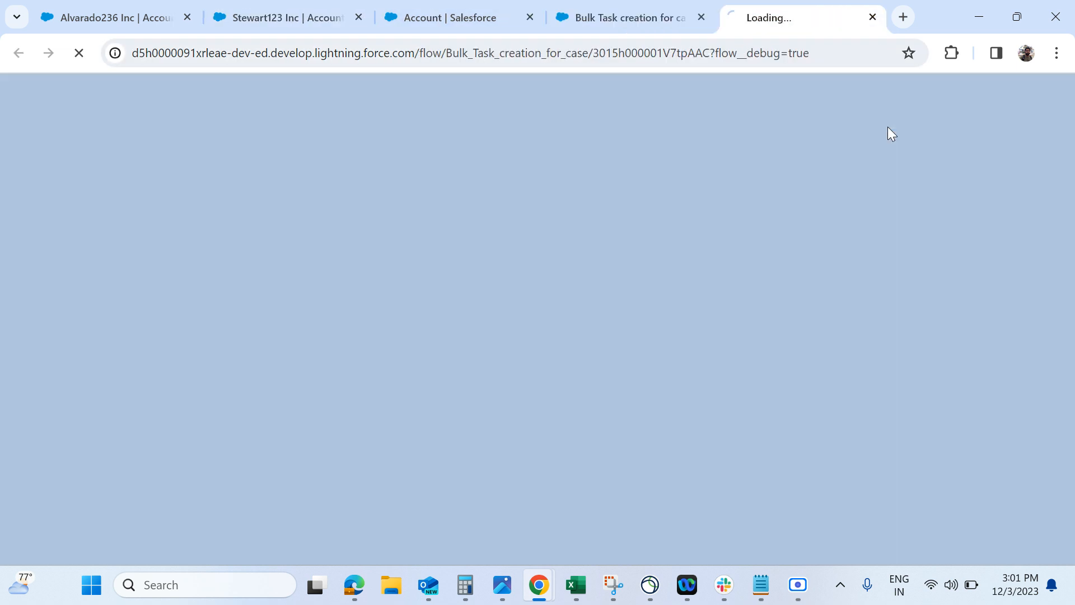
pyautogui.click(610, 28)
pyautogui.click(762, 9)
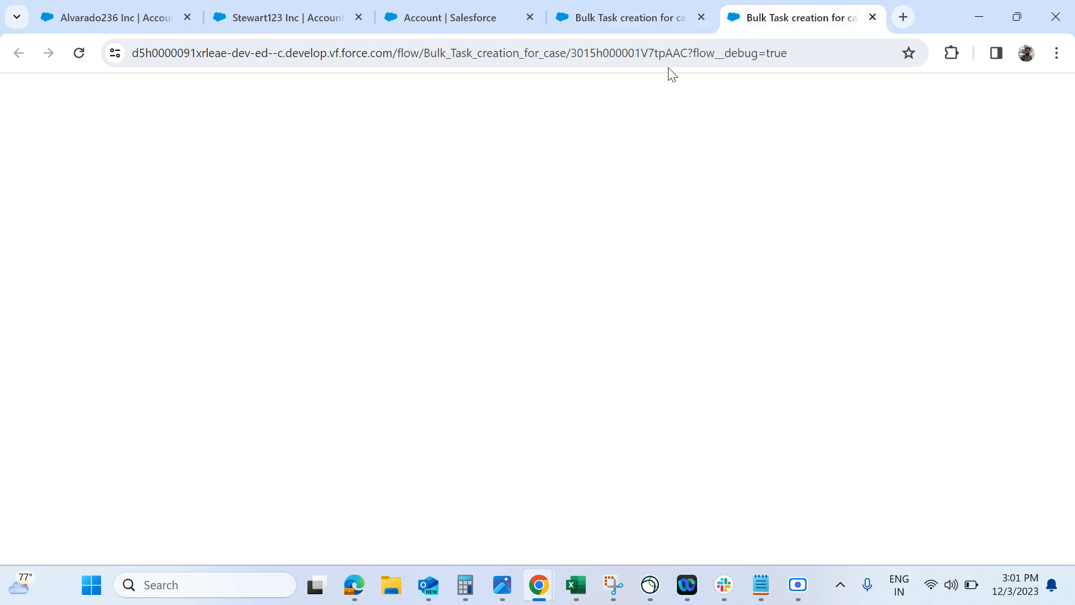
pyautogui.click(872, 18)
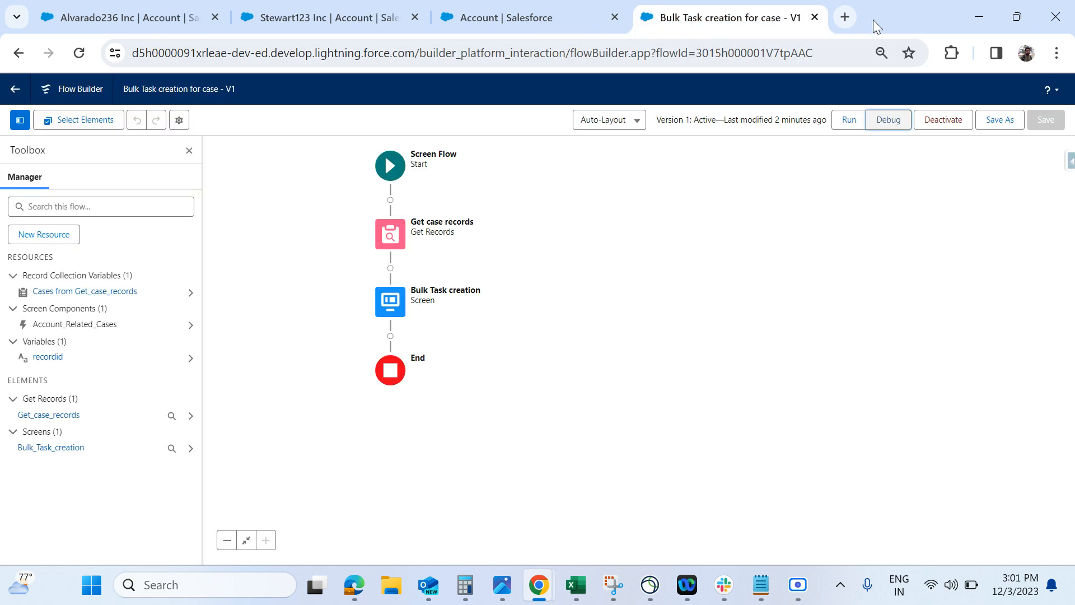
pyautogui.click(849, 120)
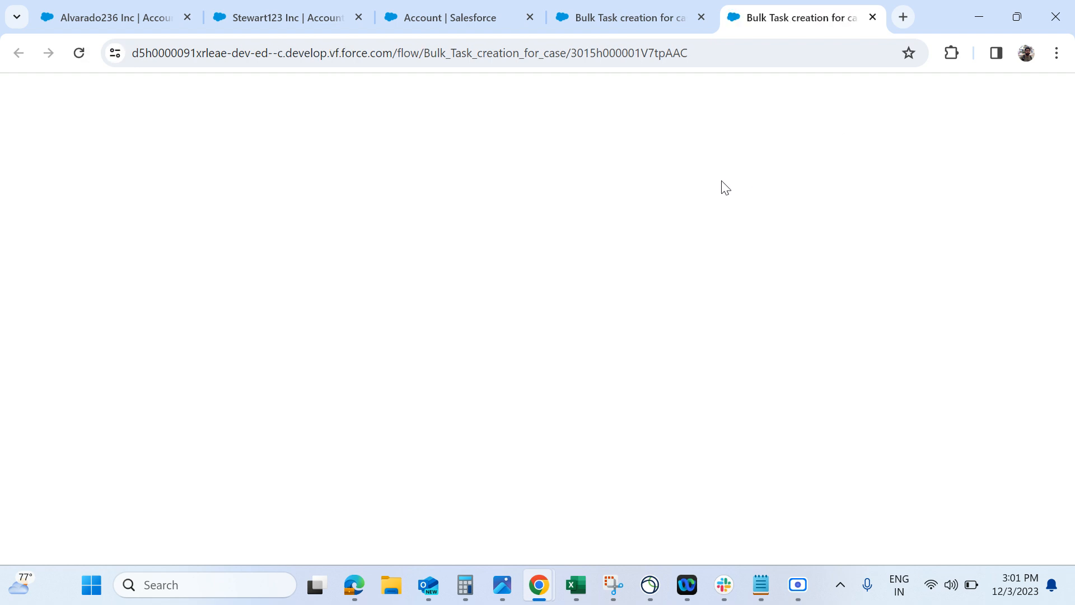
pyautogui.click(870, 16)
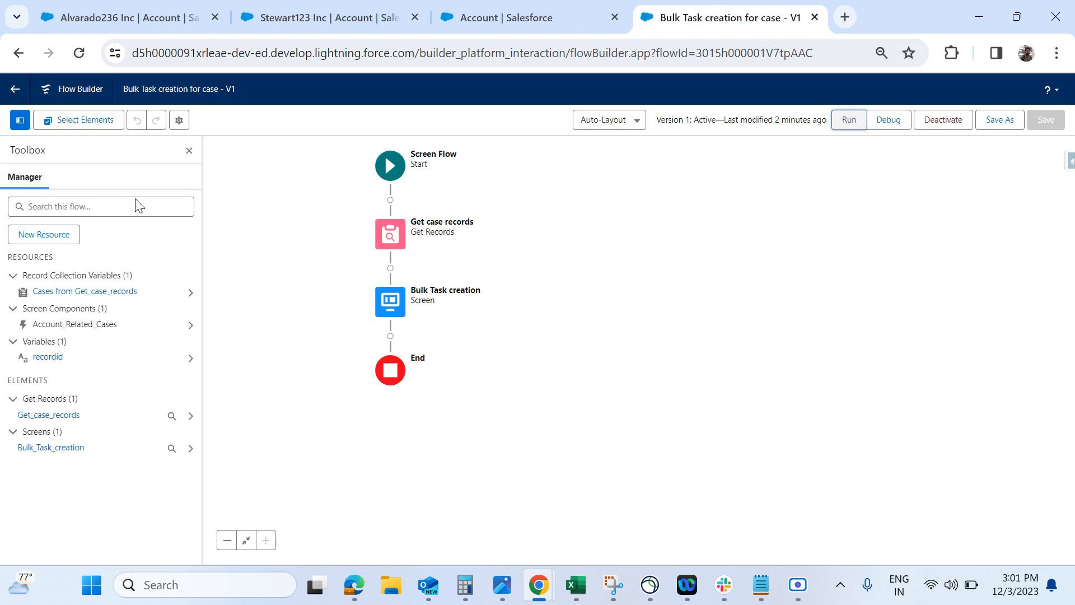
# Check the Get case records filter and change the API name of its recordid input variable to recordId.
pyautogui.doubleClick(391, 251)
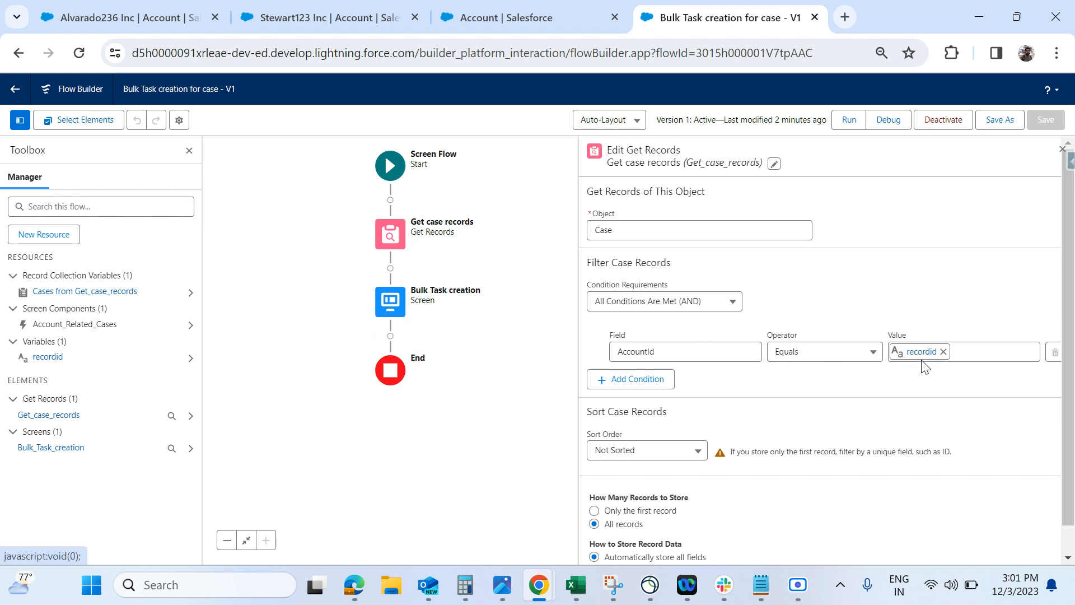
pyautogui.scroll(-1, 847, 504)
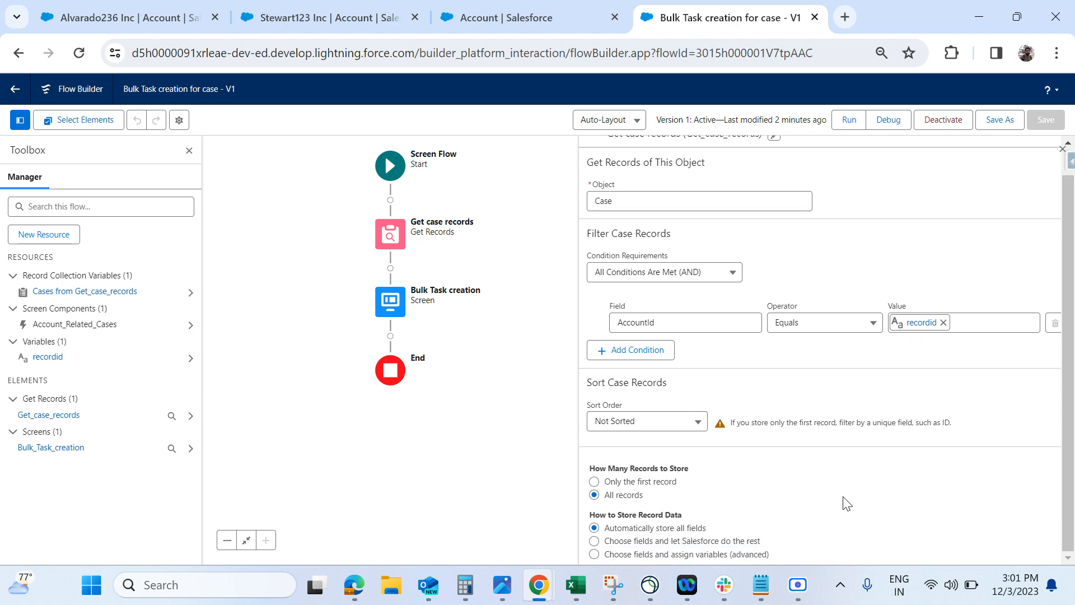
pyautogui.click(46, 359)
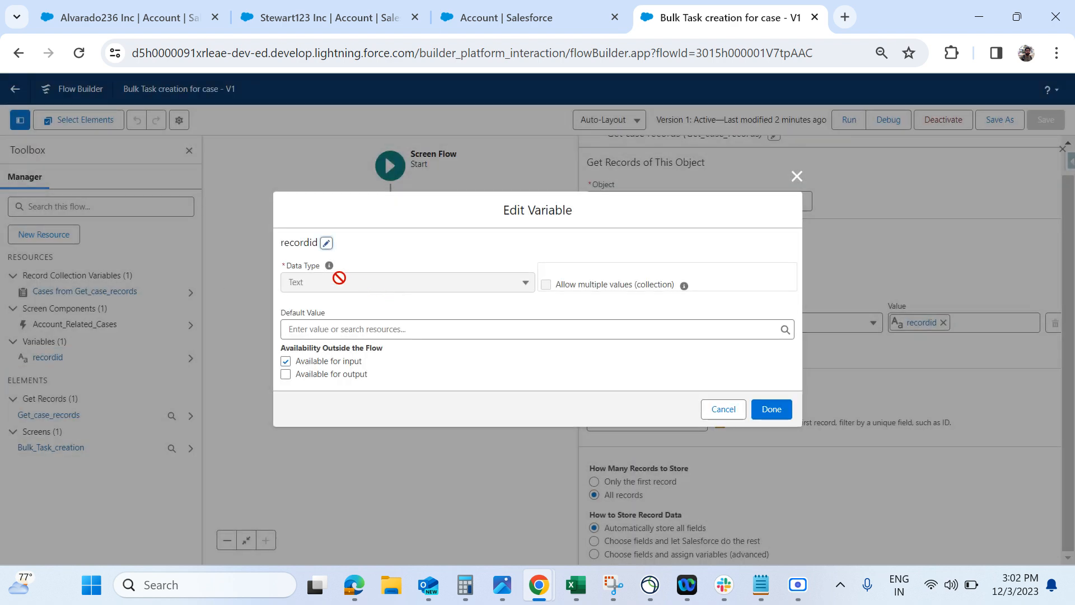
pyautogui.click(326, 244)
pyautogui.click(316, 223)
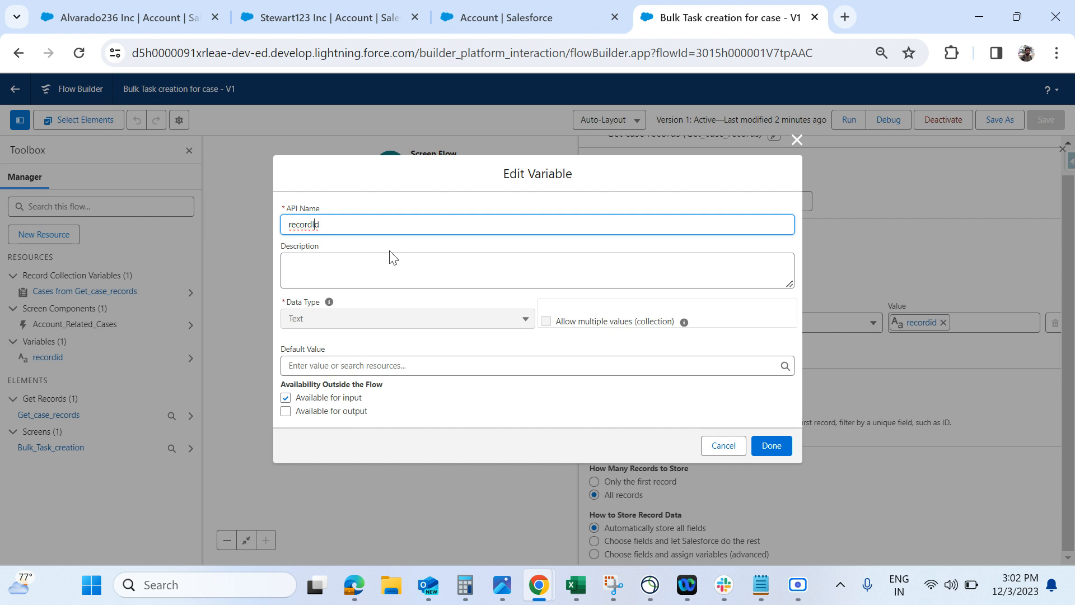
pyautogui.click(629, 363)
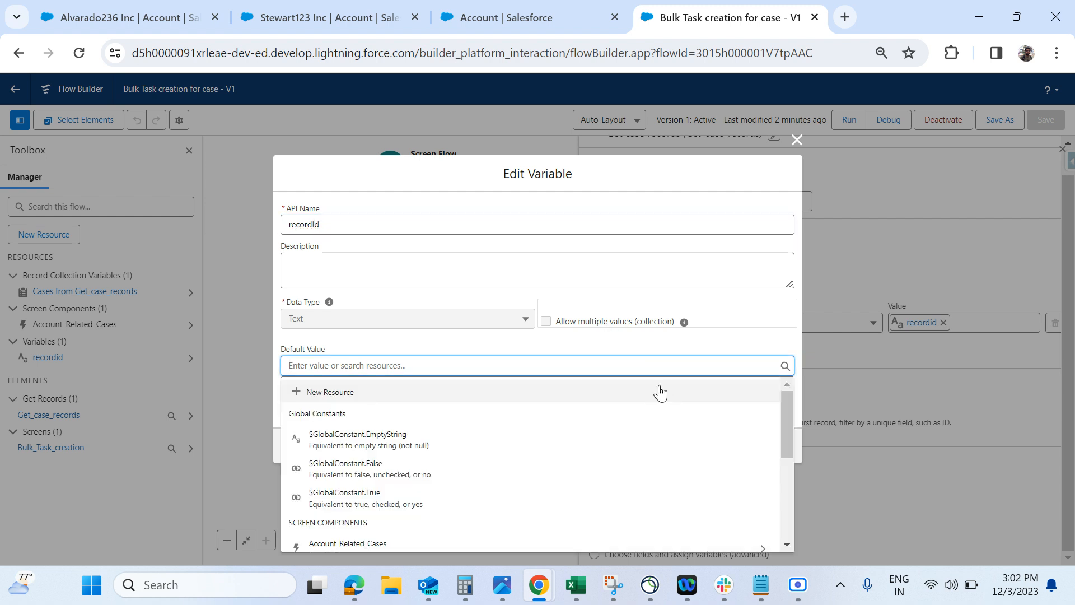
pyautogui.click(716, 277)
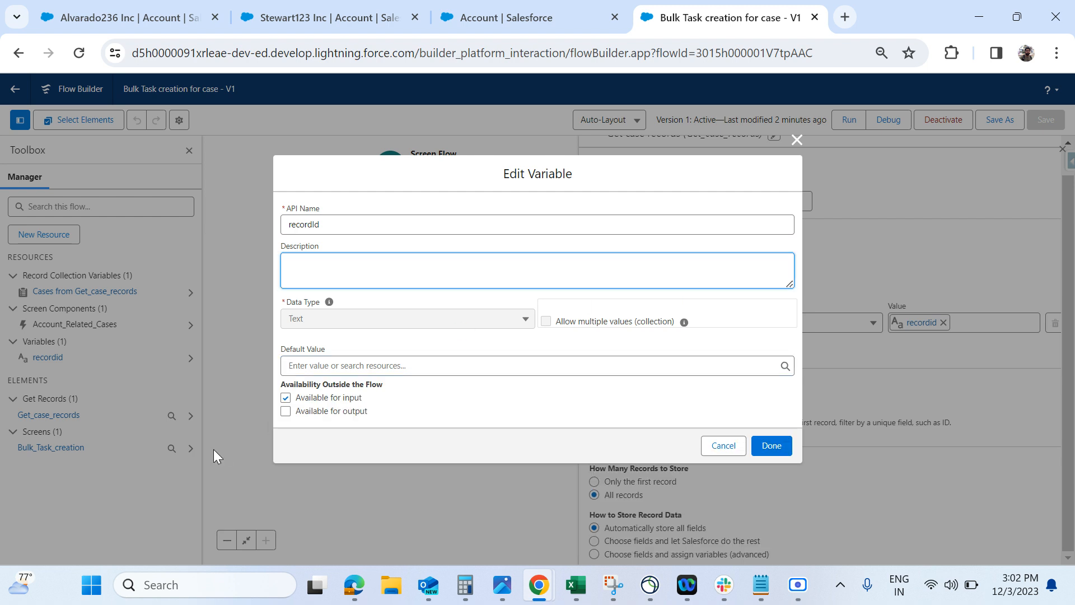
pyautogui.click(302, 426)
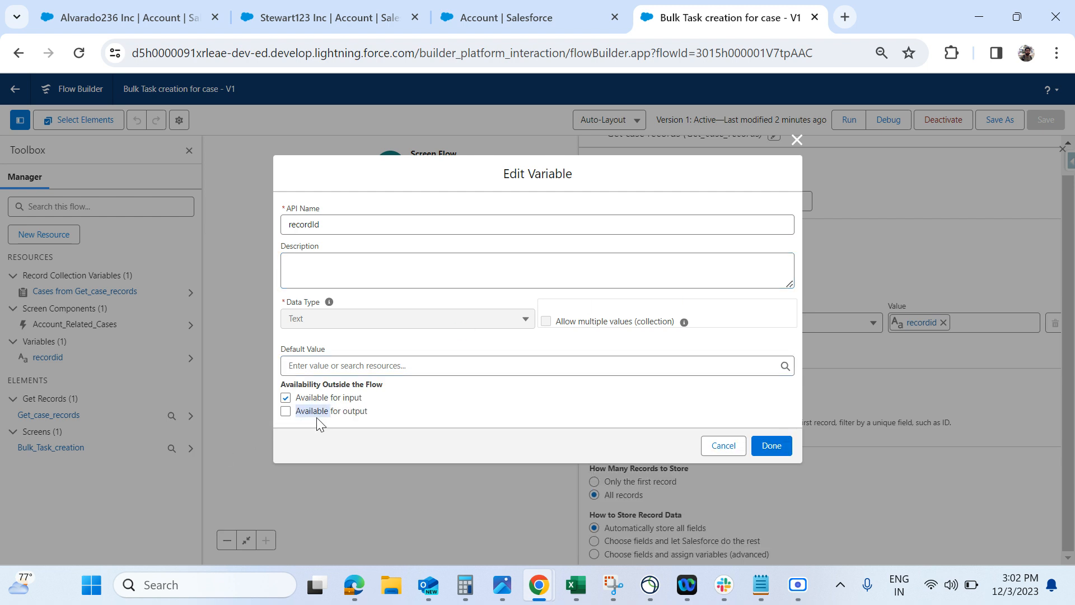
pyautogui.click(343, 415)
pyautogui.click(764, 445)
# Save the Bulk Task creation for case flow as a new version and activate that version.
pyautogui.click(1000, 119)
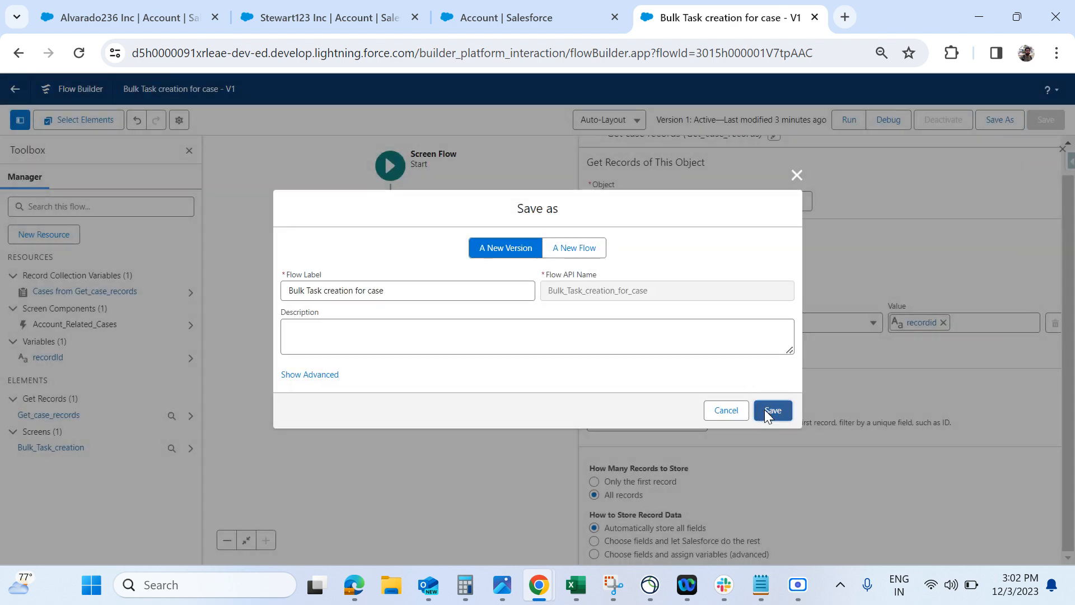
pyautogui.click(771, 411)
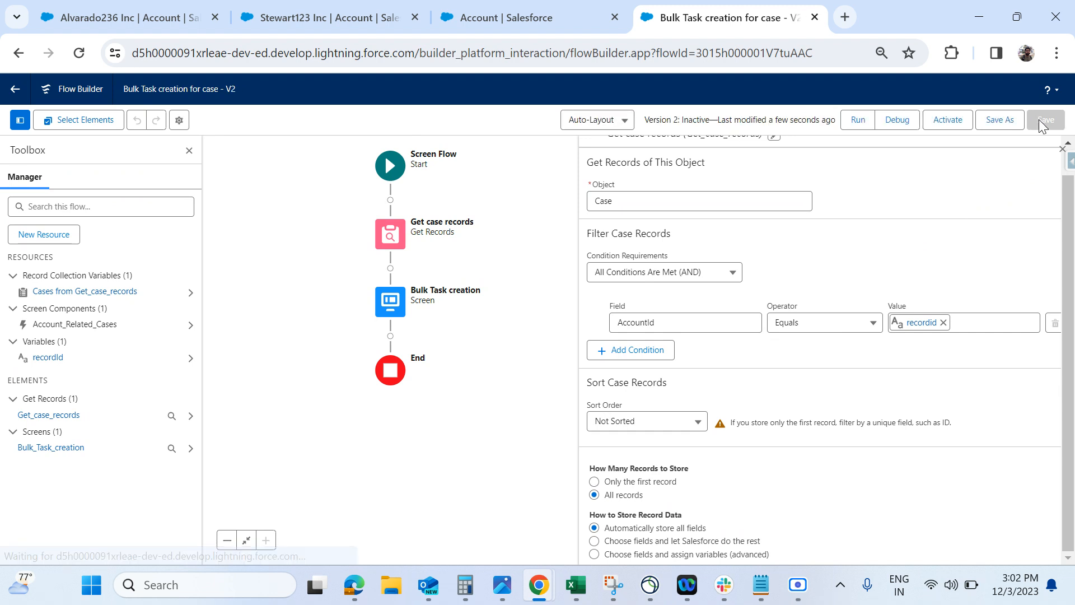
pyautogui.click(956, 121)
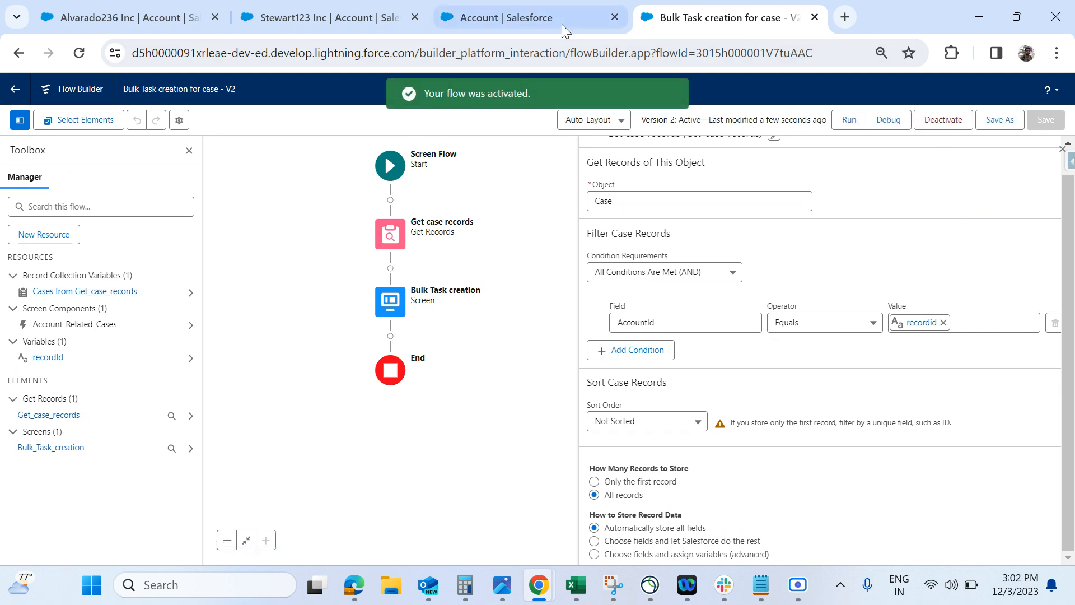
# Reload the Stewart123 Inc account record and run its Bulk task creation action again to check the related cases.
pyautogui.click(341, 28)
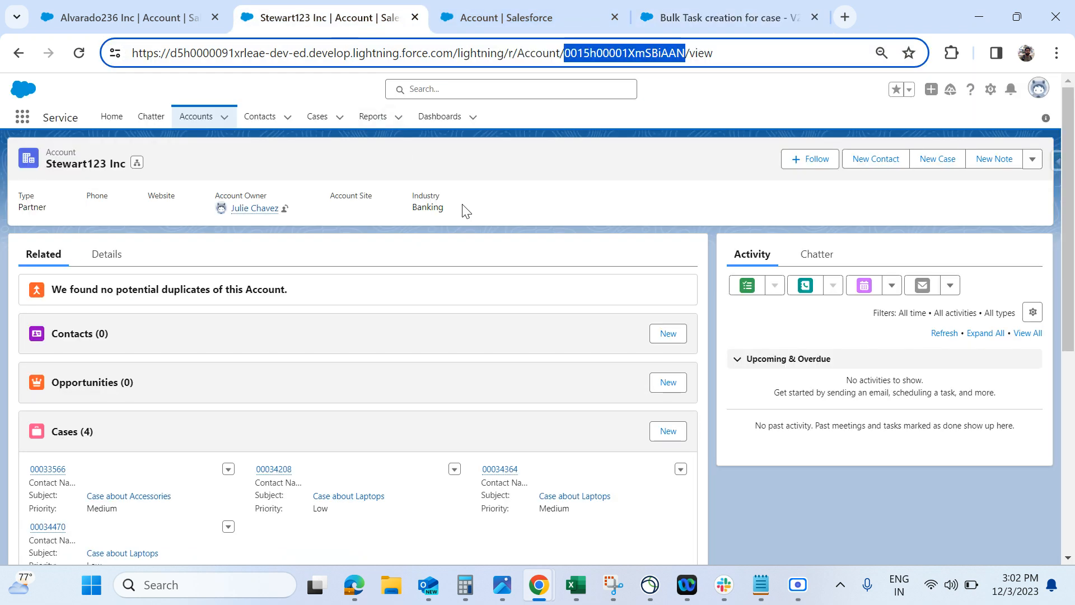
pyautogui.press('Return')
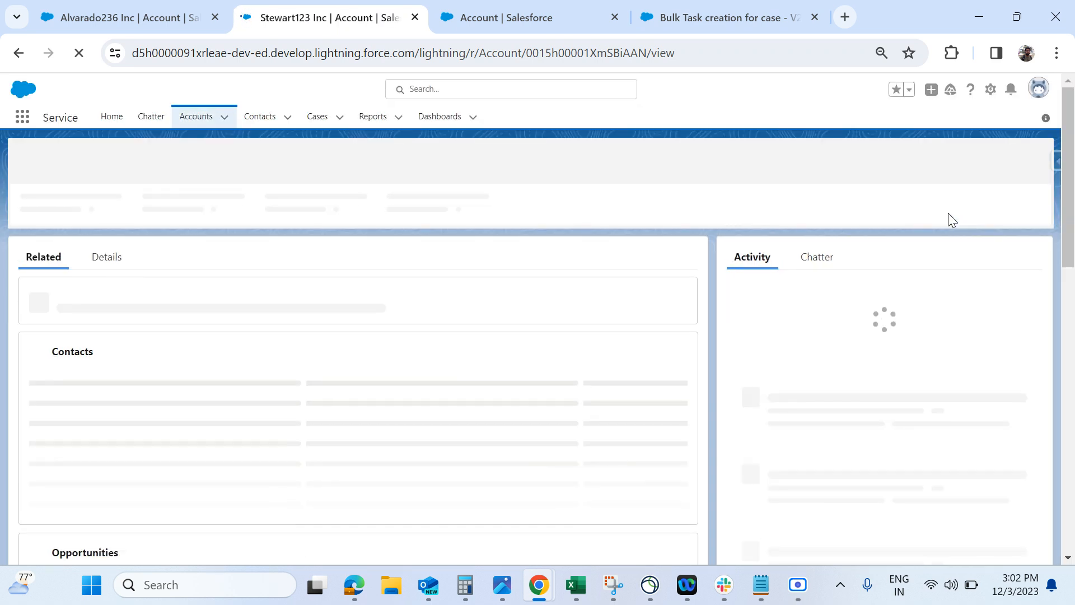
pyautogui.click(1031, 161)
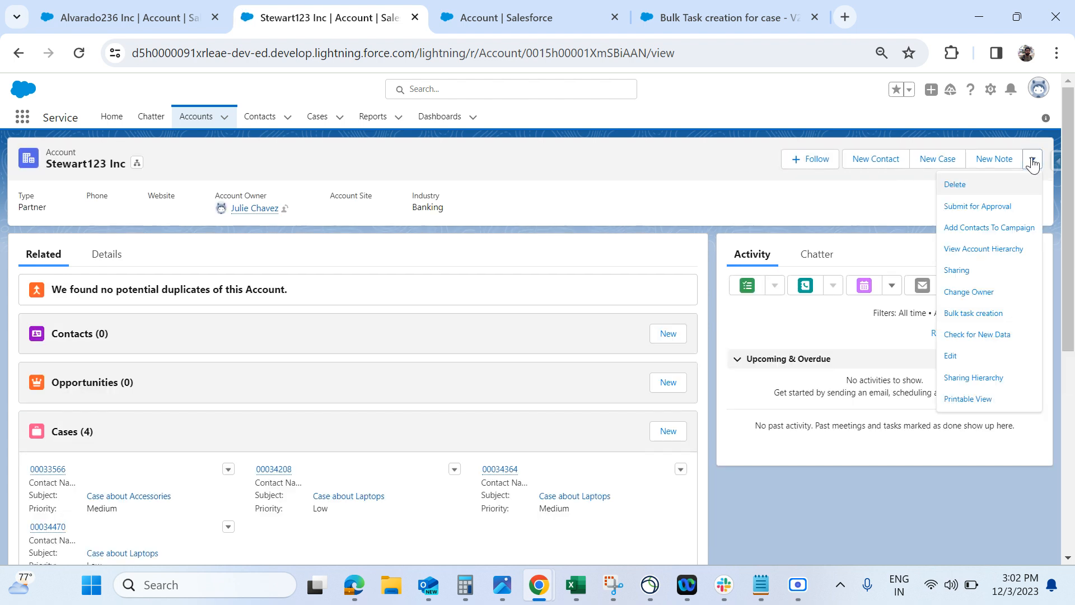
pyautogui.click(997, 315)
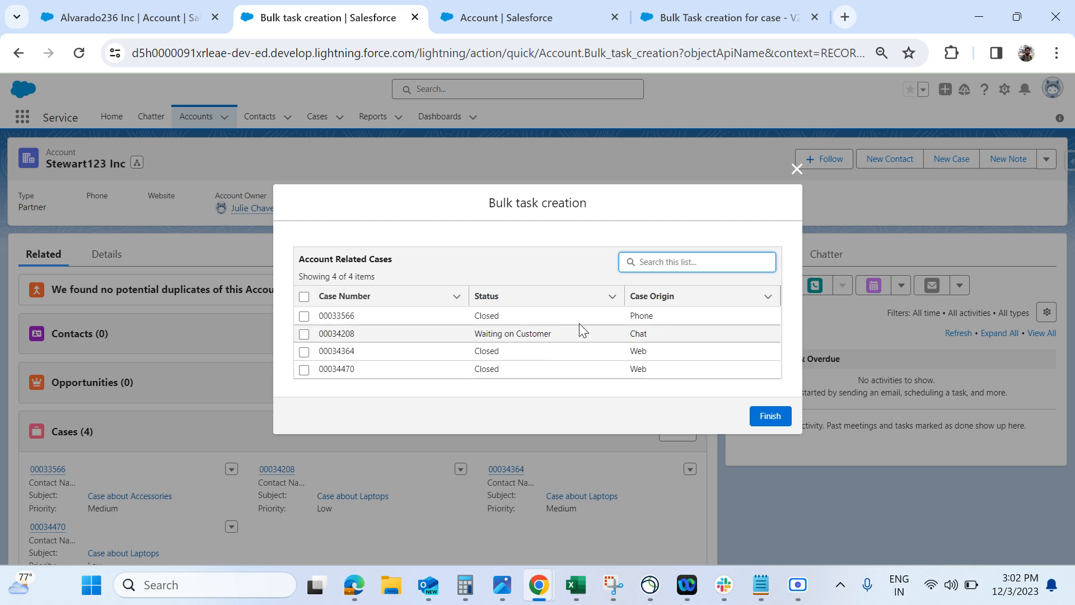
# Test multiple selection in the Account Related Cases table by selecting the first, second and fourth cases, and clear the selection.
pyautogui.click(669, 21)
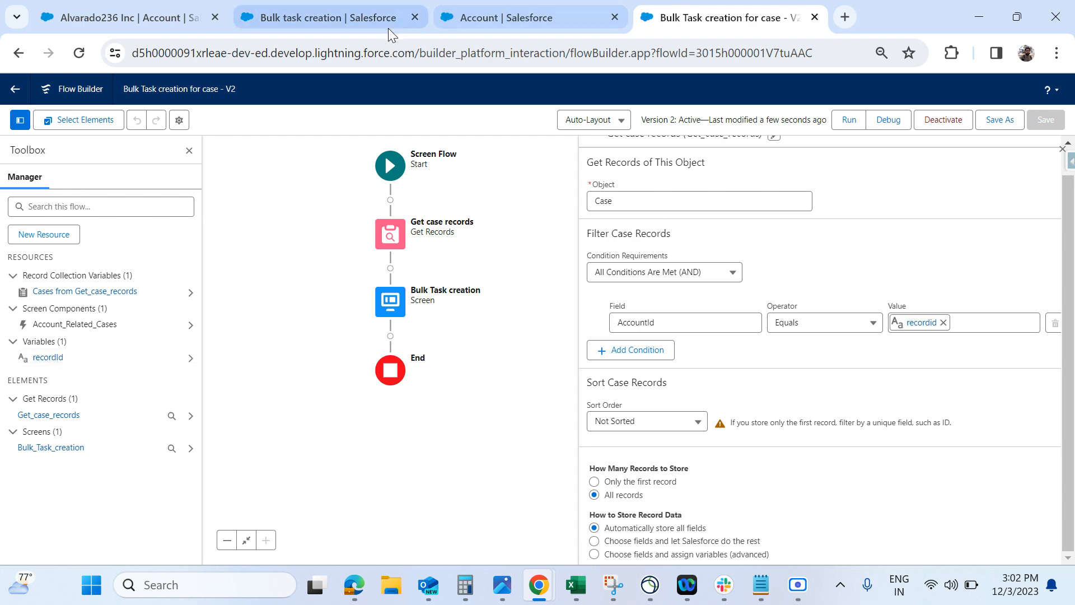
pyautogui.click(324, 31)
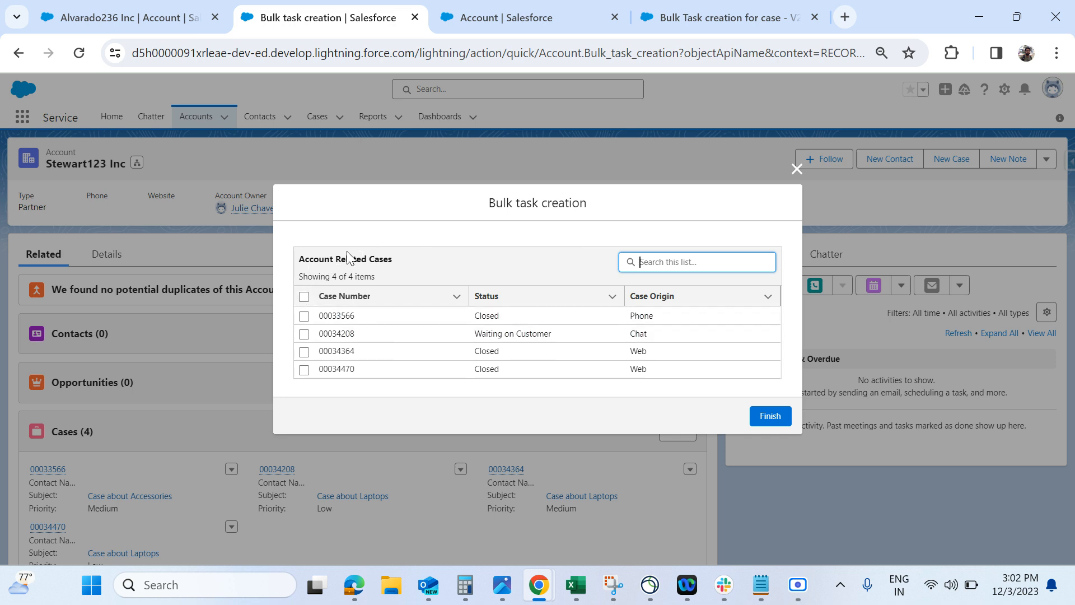
pyautogui.click(304, 317)
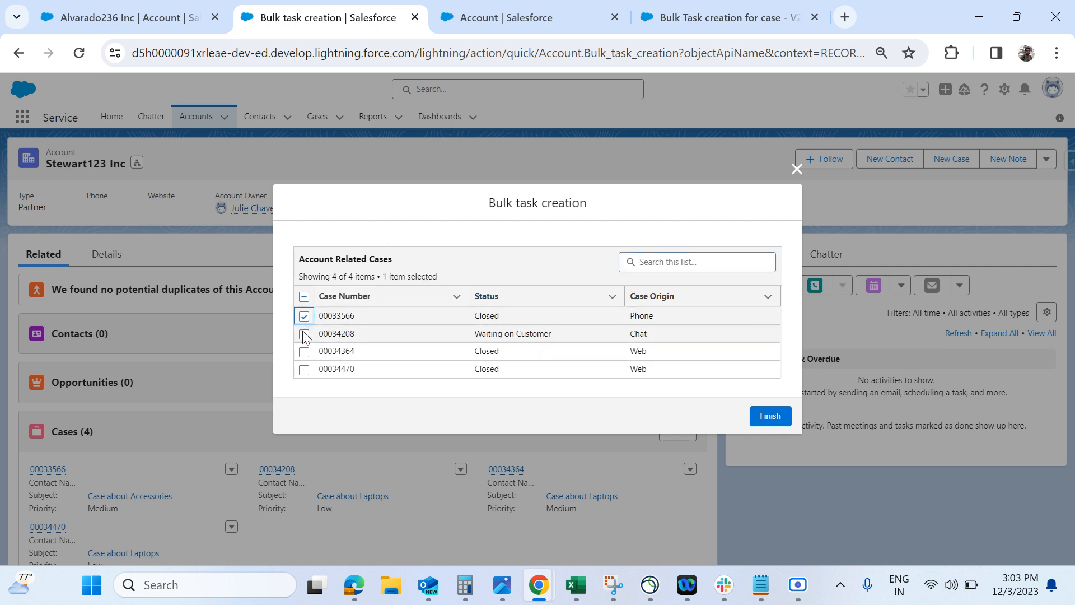
pyautogui.click(304, 334)
pyautogui.click(304, 370)
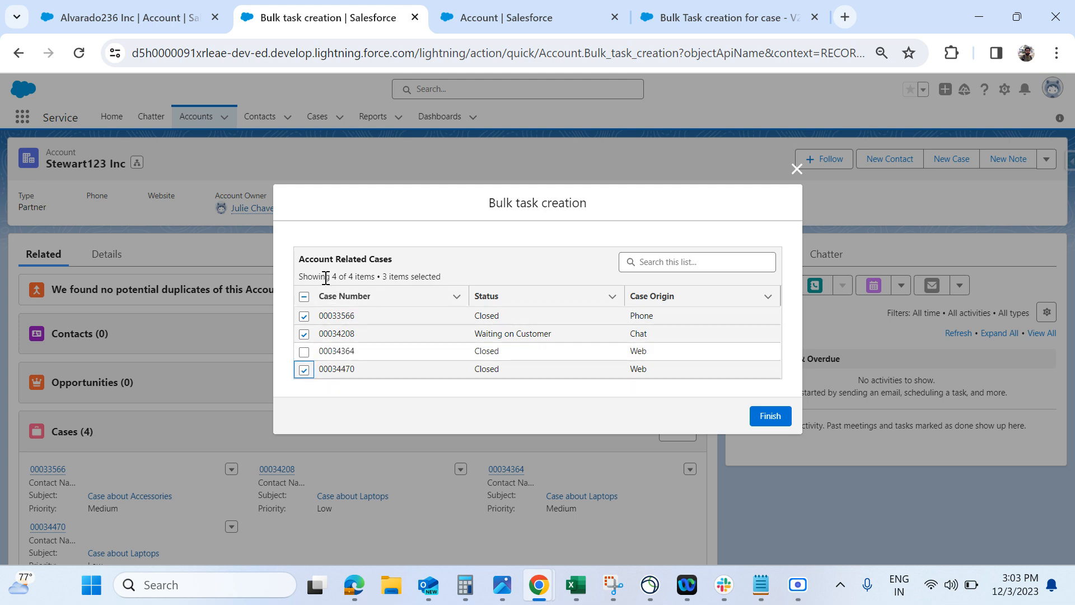
pyautogui.moveTo(331, 276); pyautogui.dragTo(365, 278)
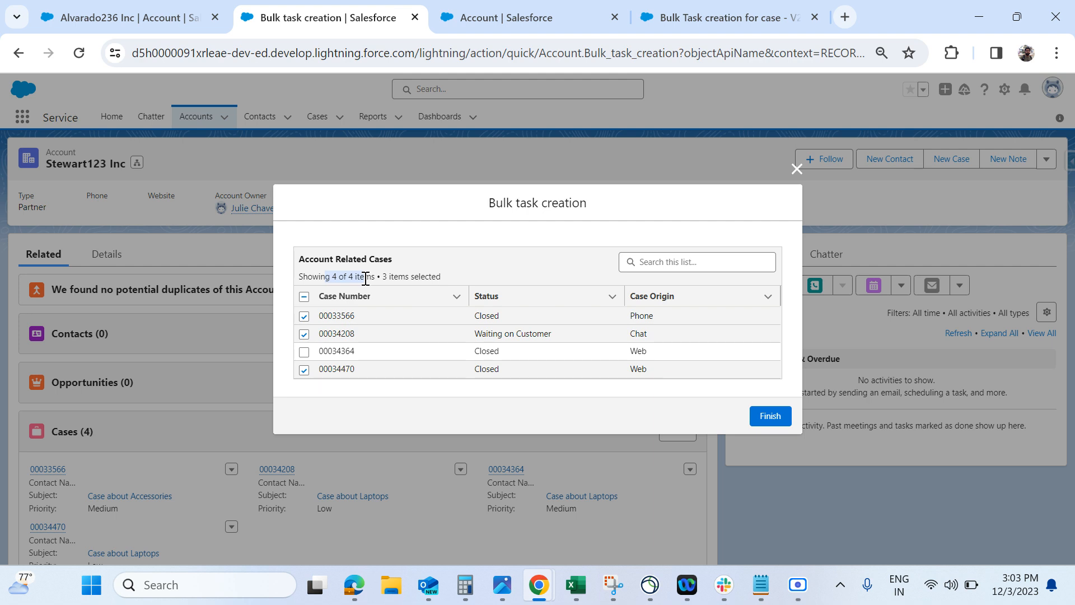
pyautogui.moveTo(365, 277); pyautogui.dragTo(470, 280)
pyautogui.click(469, 280)
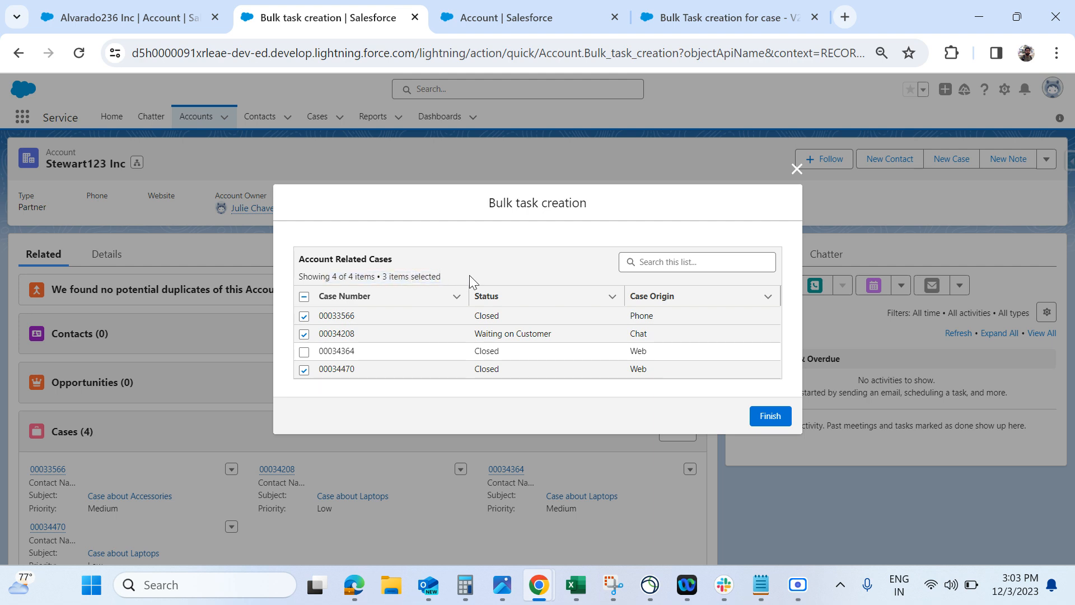
pyautogui.click(304, 297)
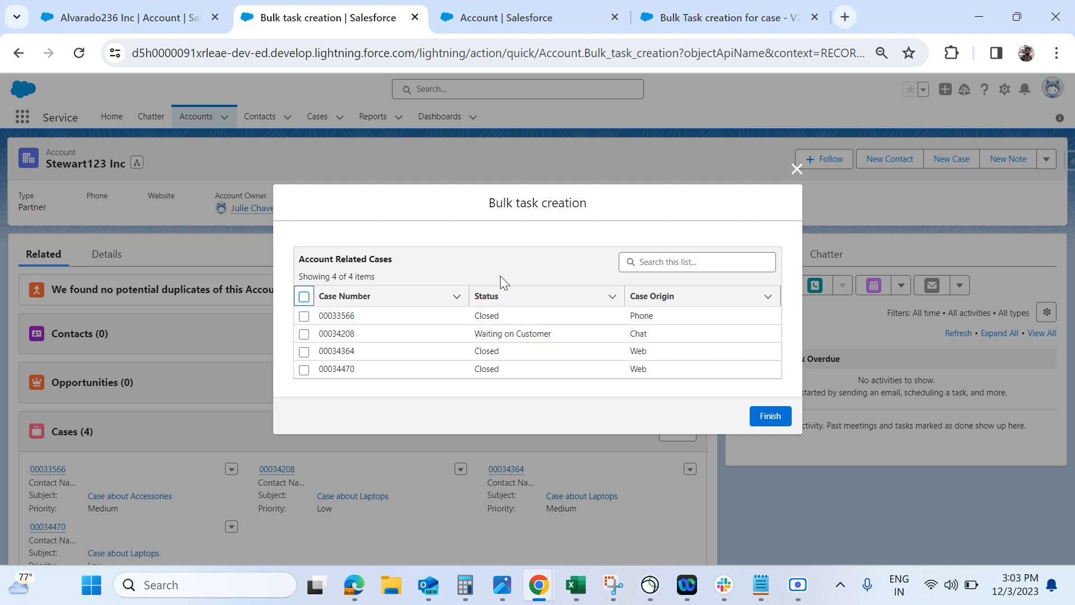
# Search the Account Related Cases table for web, Closed and 66 in turn, clearing the search term after each.
pyautogui.click(697, 262)
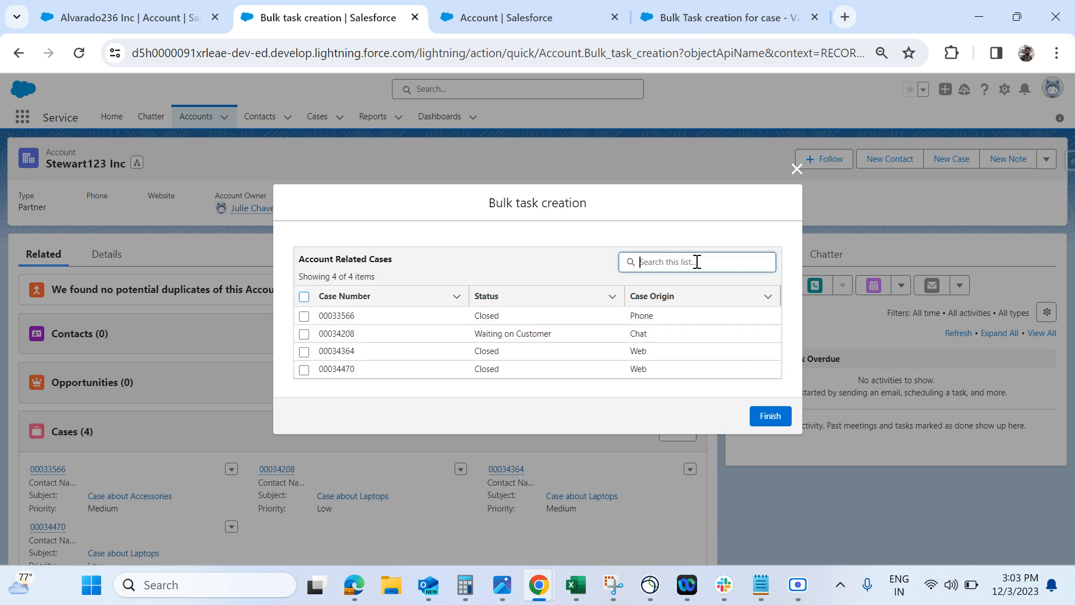
pyautogui.write('web')
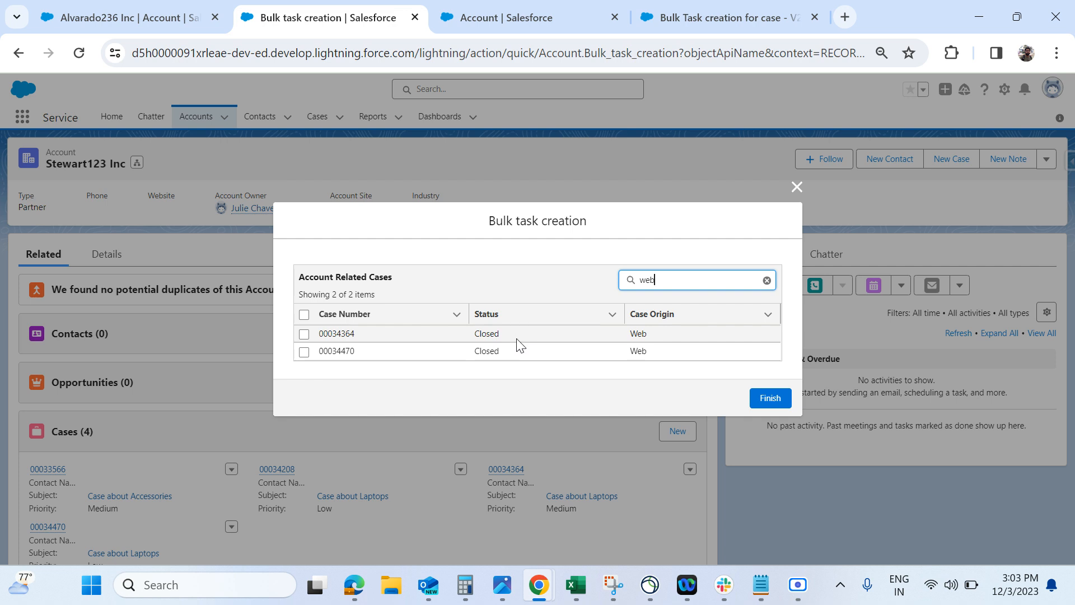
pyautogui.doubleClick(704, 284)
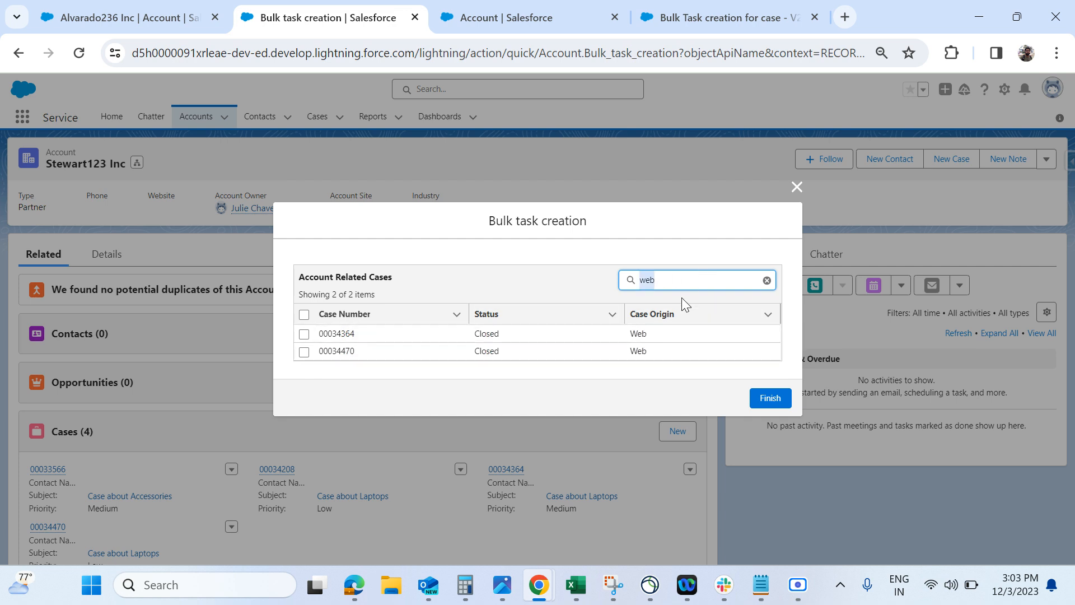
pyautogui.press('BackSpace')
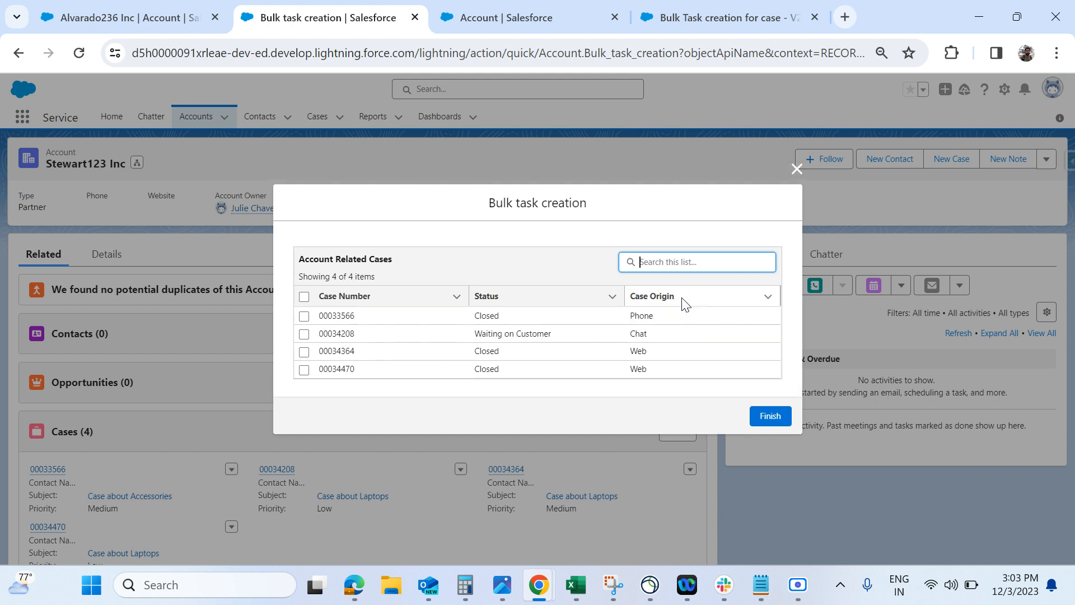
pyautogui.write('Closed')
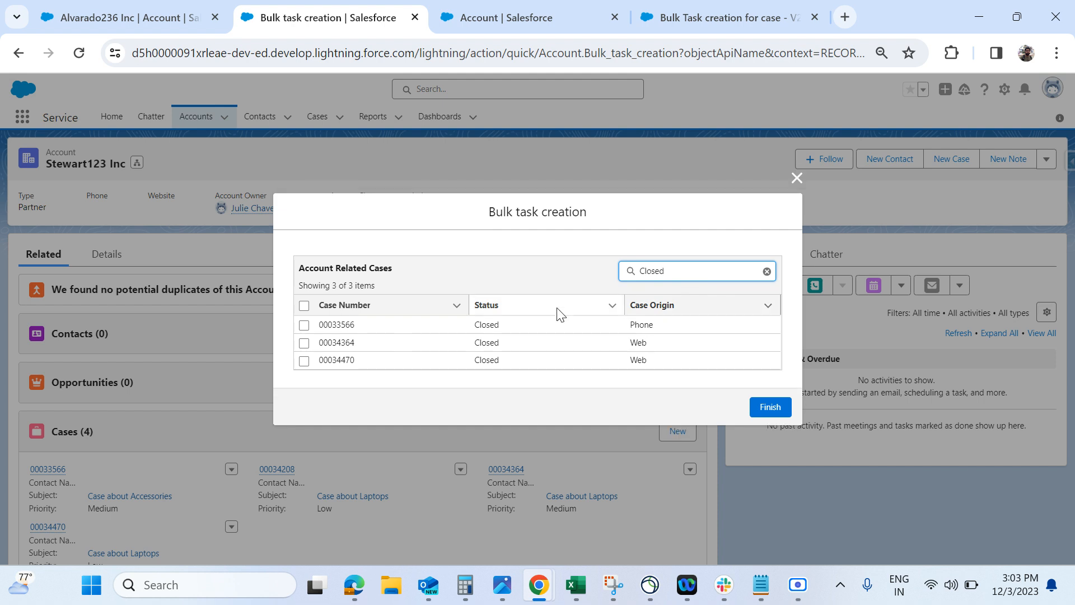
pyautogui.doubleClick(696, 269)
pyautogui.press('BackSpace')
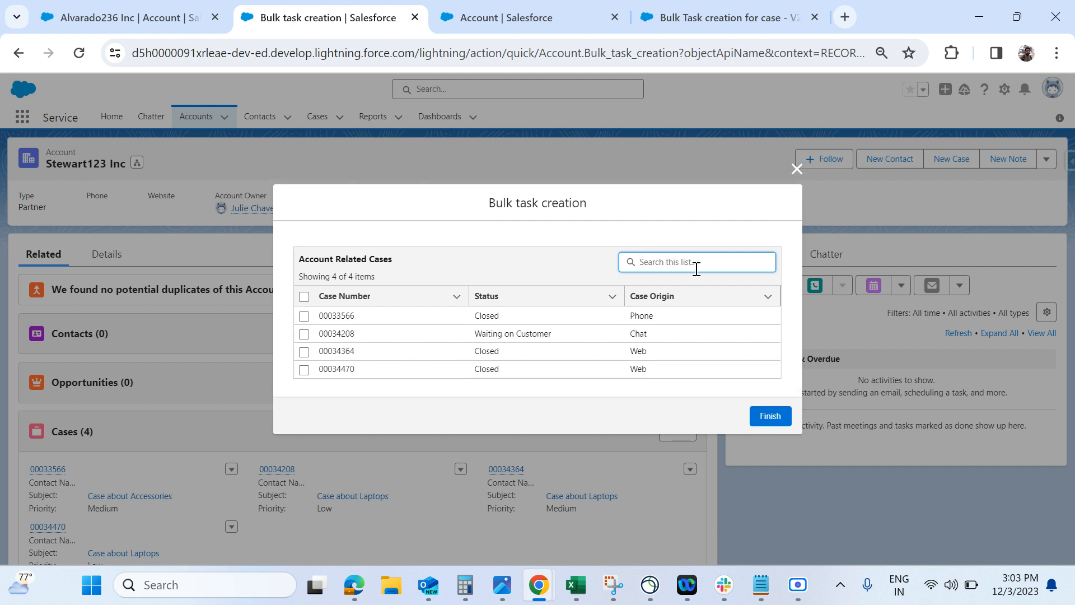
pyautogui.write('66')
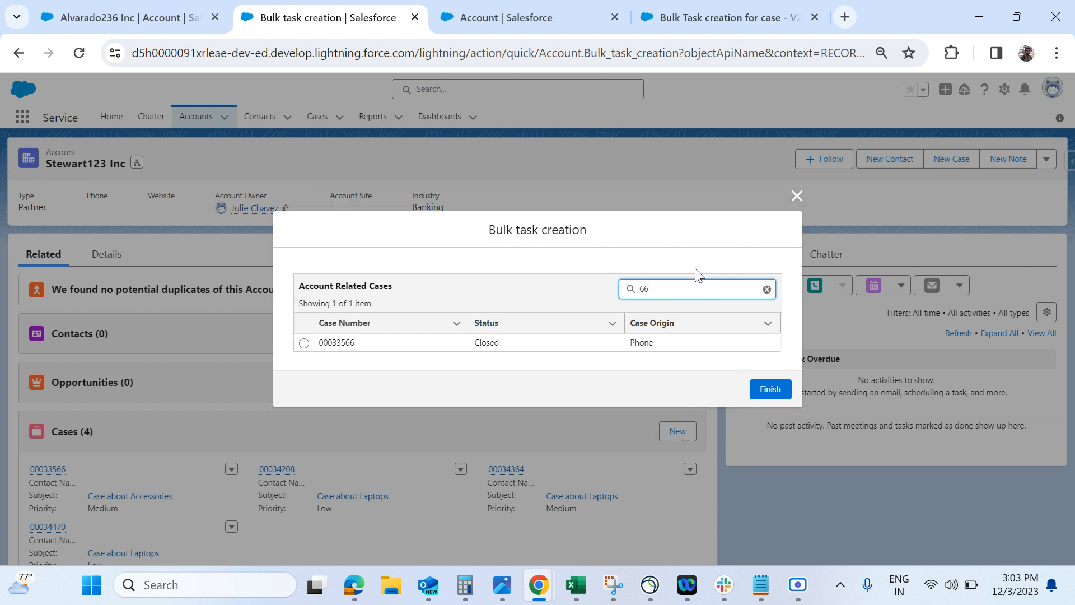
pyautogui.press('BackSpace')
pyautogui.press('BackSpace')
pyautogui.click(547, 265)
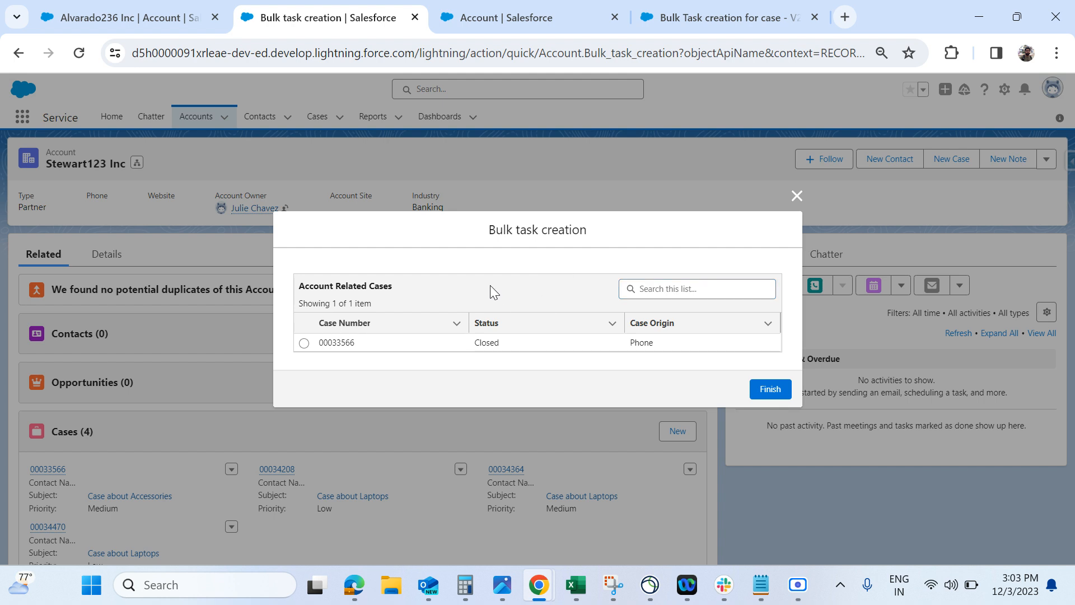
pyautogui.click(683, 289)
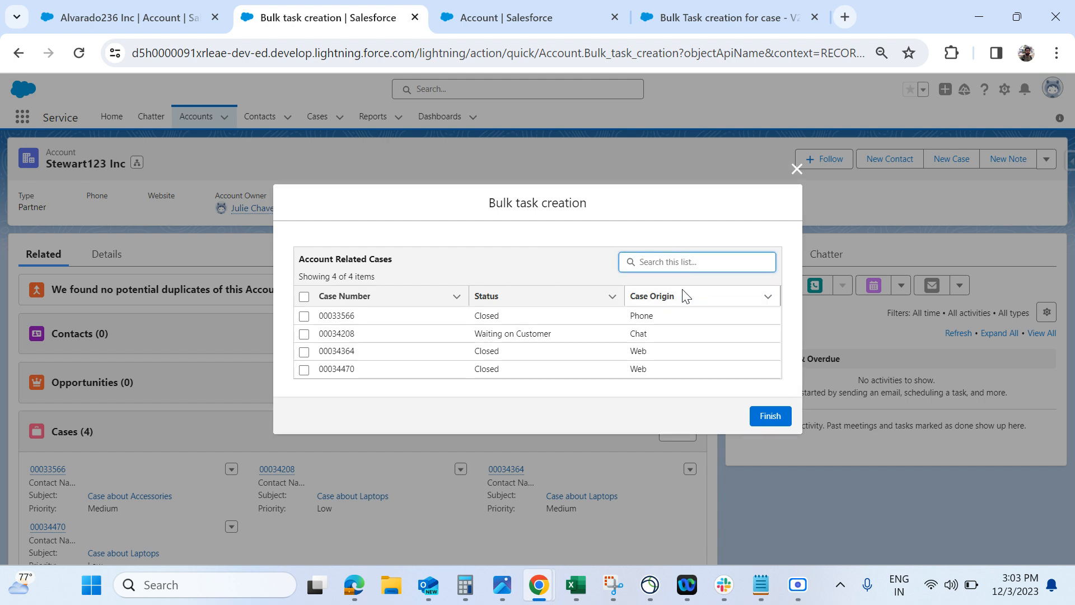
# Add a screen element after the Bulk Task creation screen in the flow and label it Taks info.
pyautogui.click(691, 17)
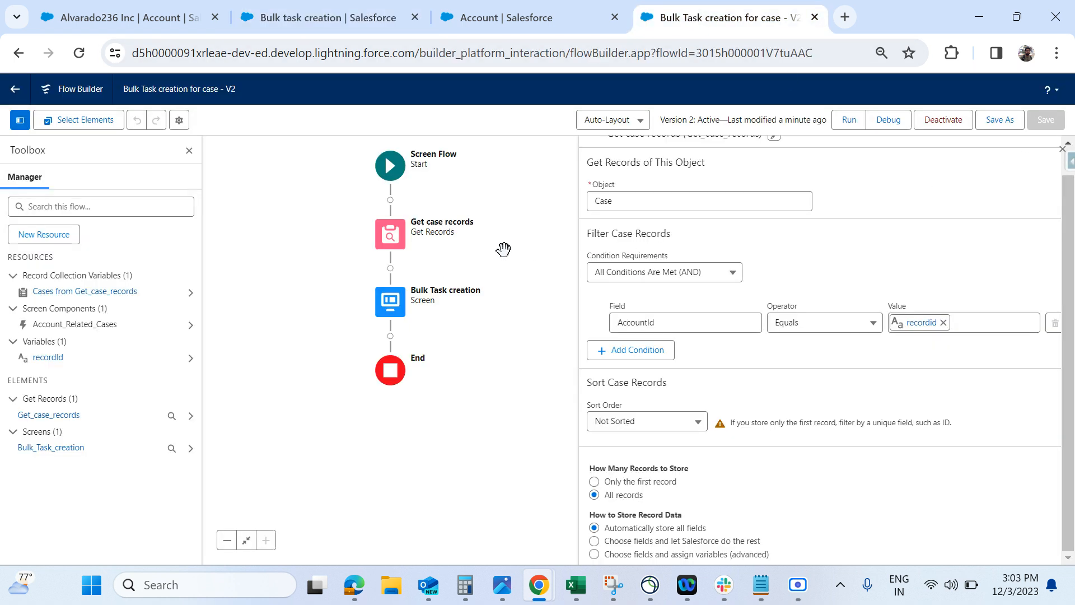
pyautogui.click(391, 337)
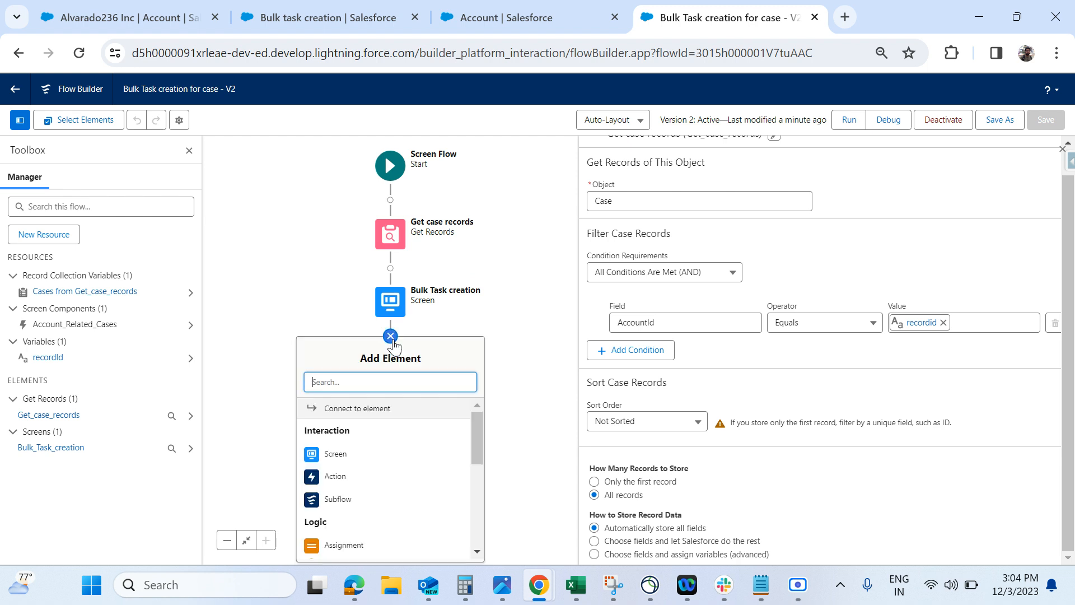
pyautogui.click(338, 455)
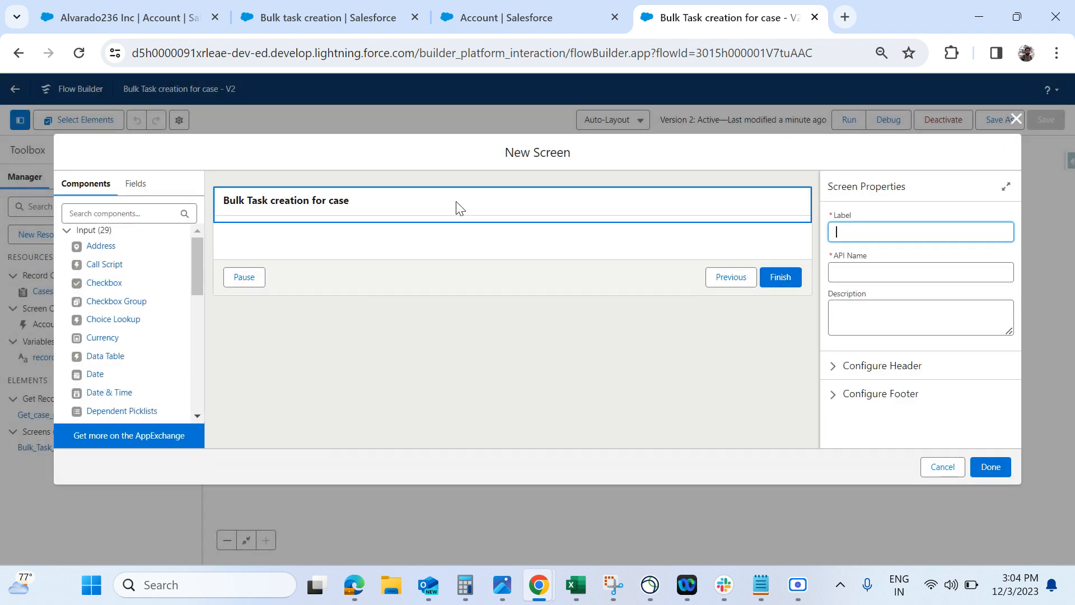
pyautogui.click(379, 248)
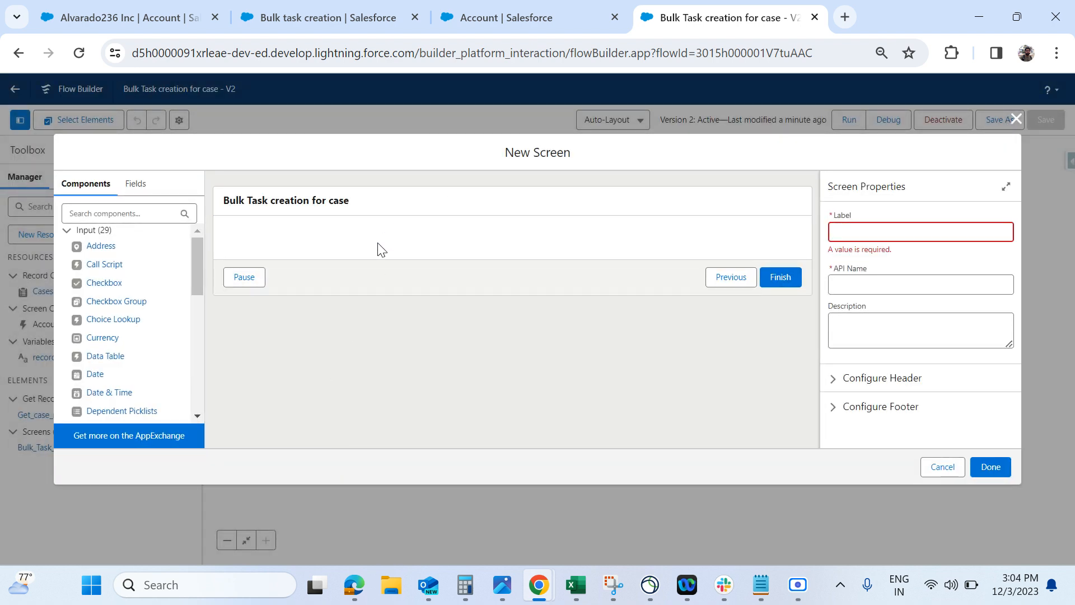
pyautogui.click(895, 230)
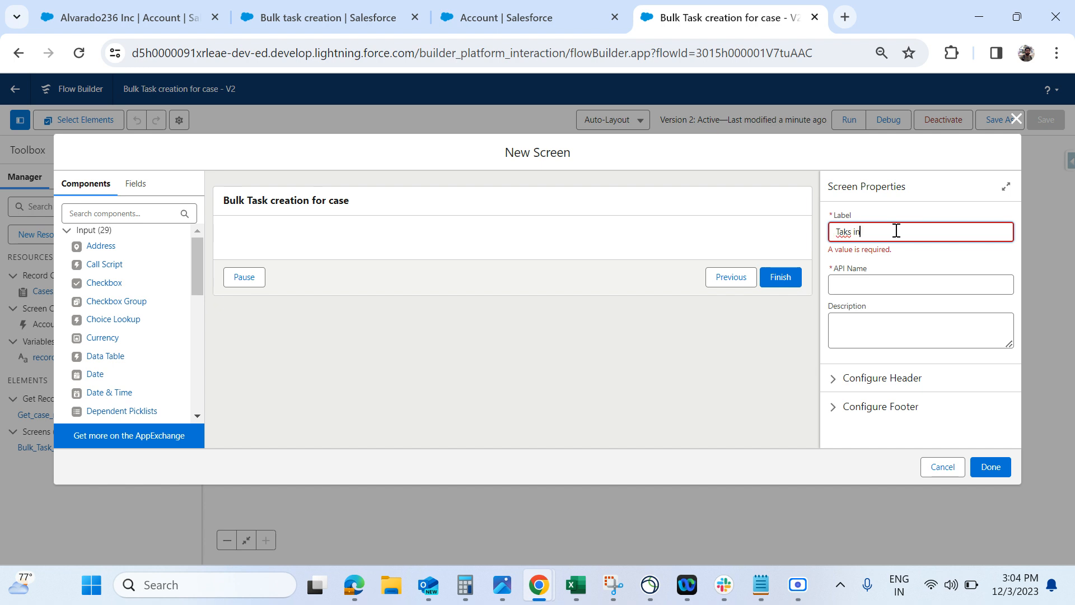
pyautogui.click(901, 269)
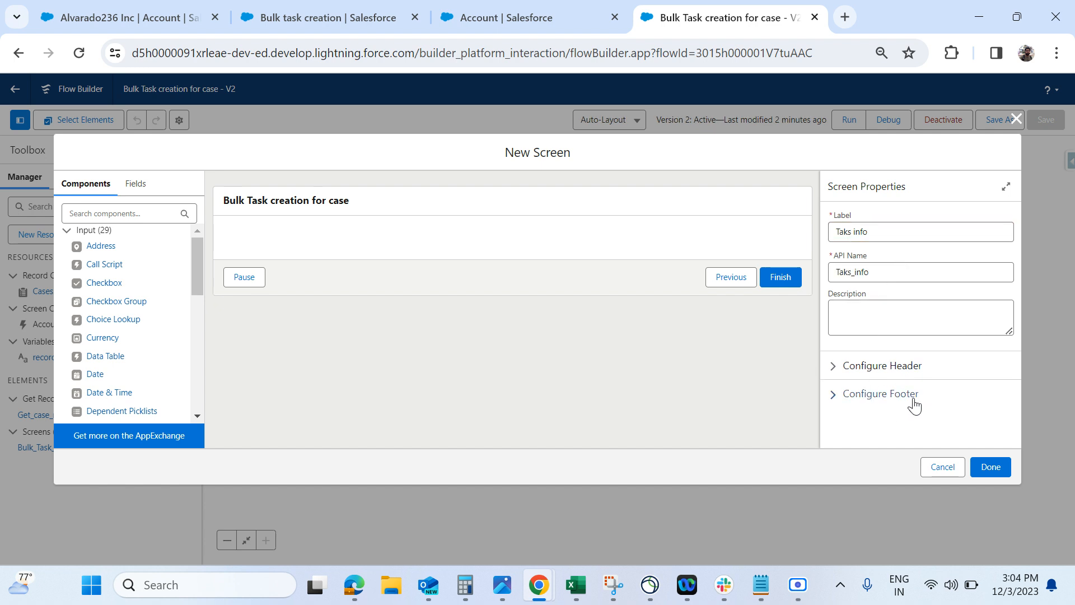
# Check the header options of the Taks info screen and hide the Pause button in its footer.
pyautogui.click(837, 381)
pyautogui.click(837, 383)
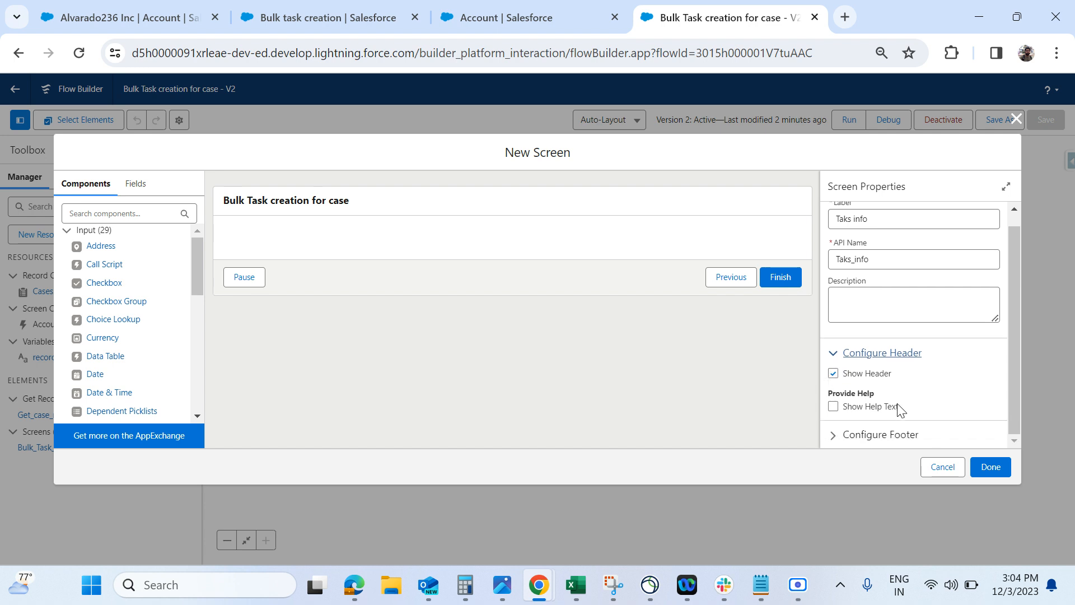
pyautogui.click(834, 359)
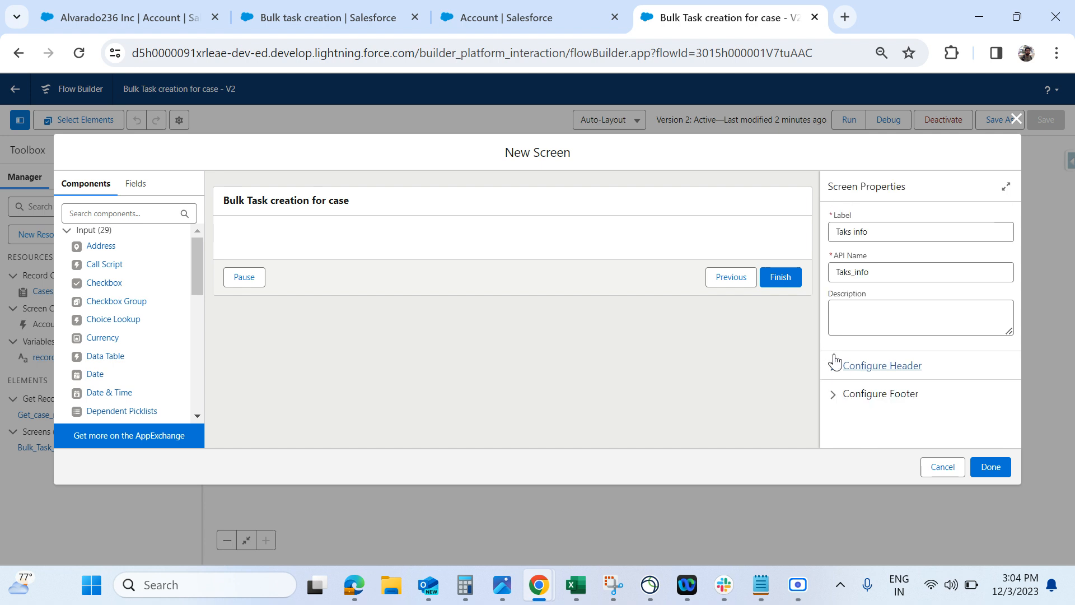
pyautogui.click(834, 398)
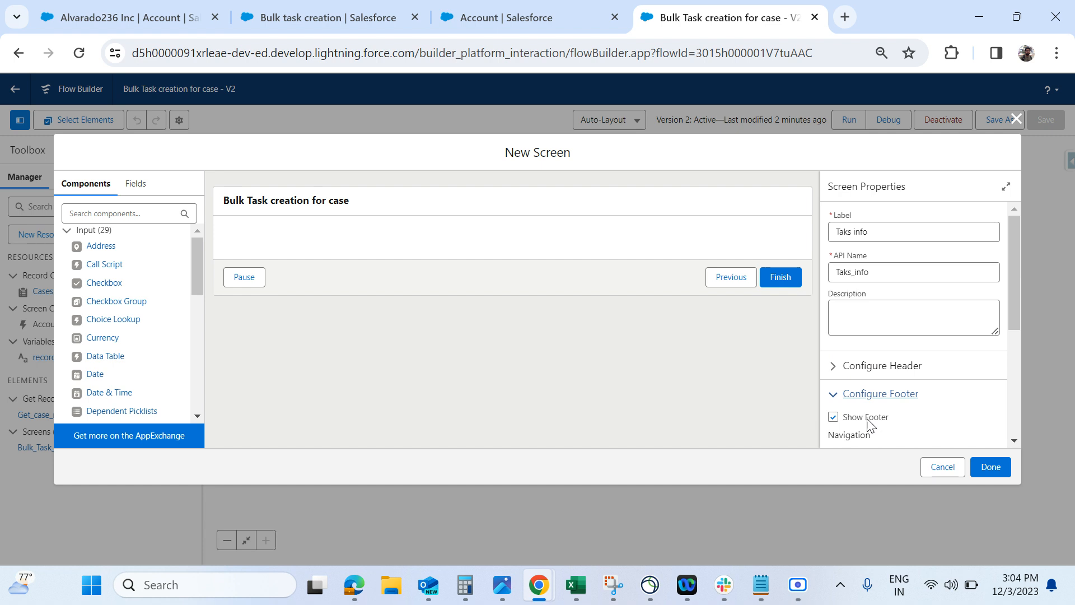
pyautogui.scroll(-2, 869, 425)
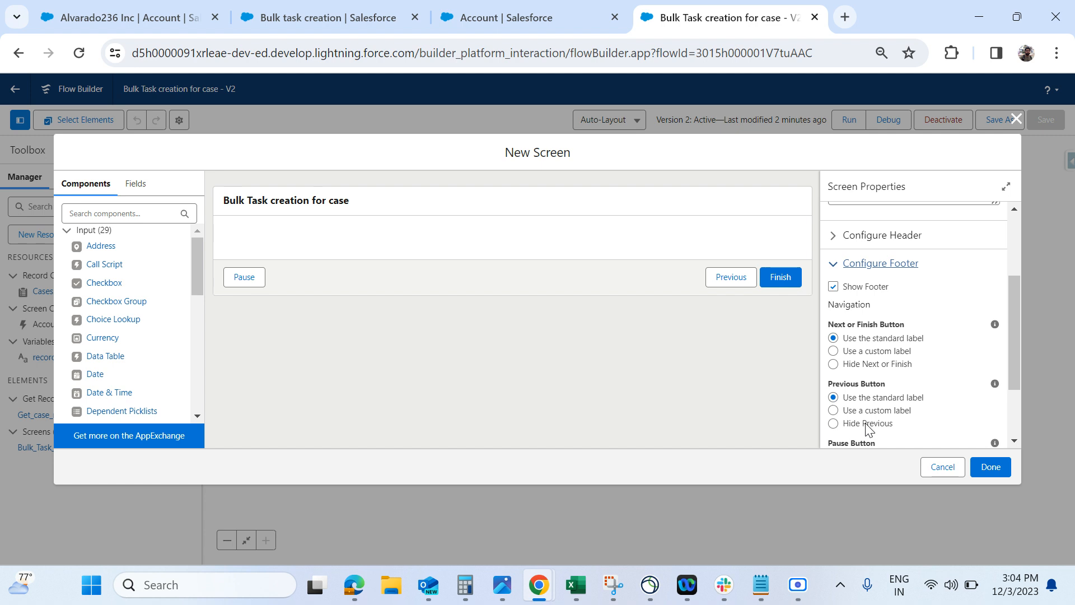
pyautogui.scroll(-2, 868, 428)
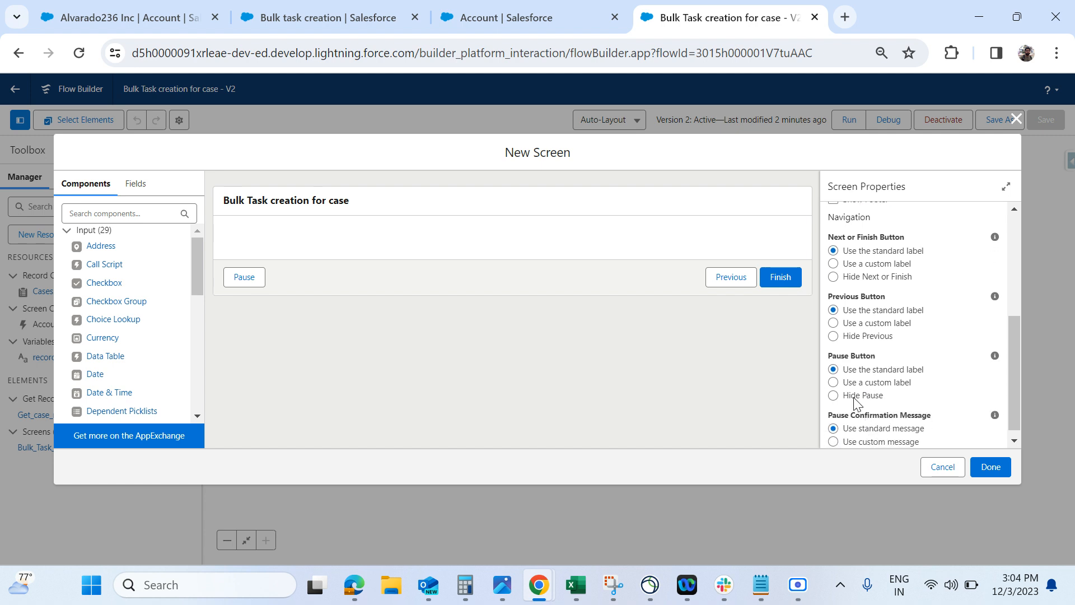
pyautogui.click(855, 397)
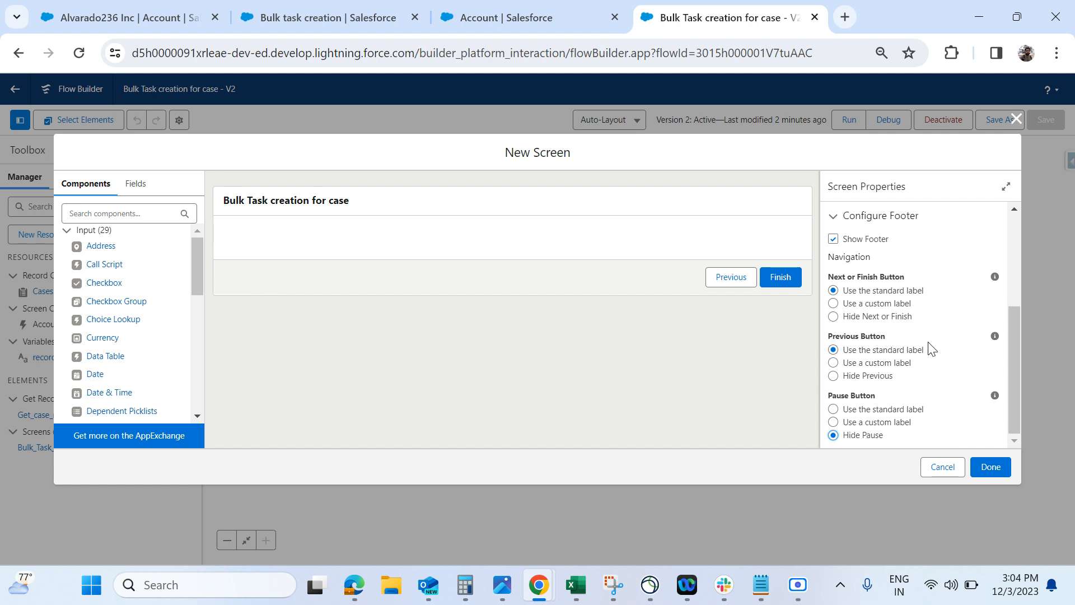
pyautogui.scroll(2, 935, 358)
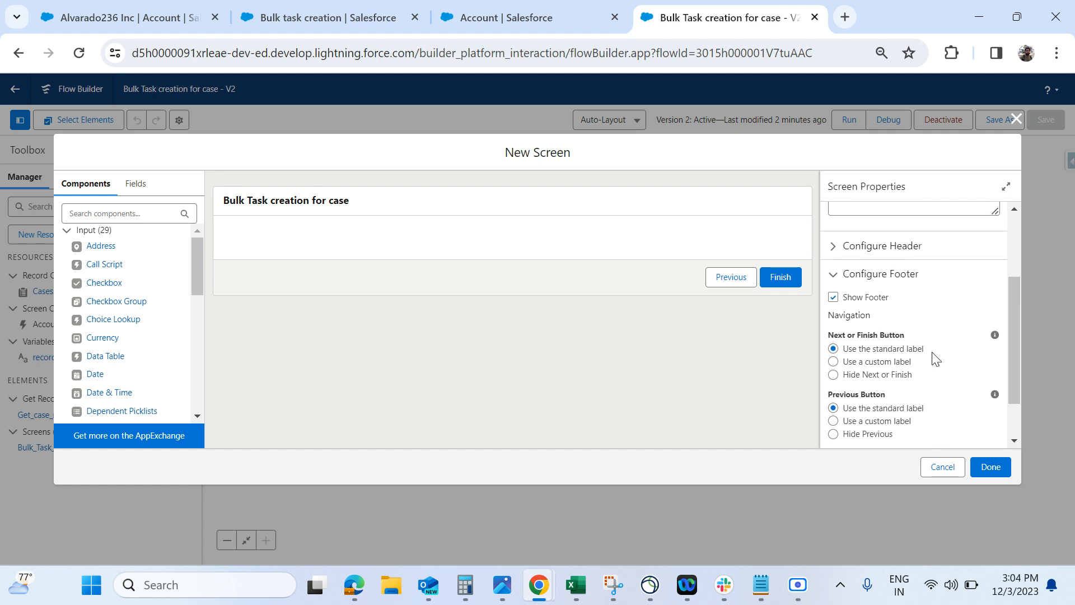
pyautogui.scroll(-2, 935, 359)
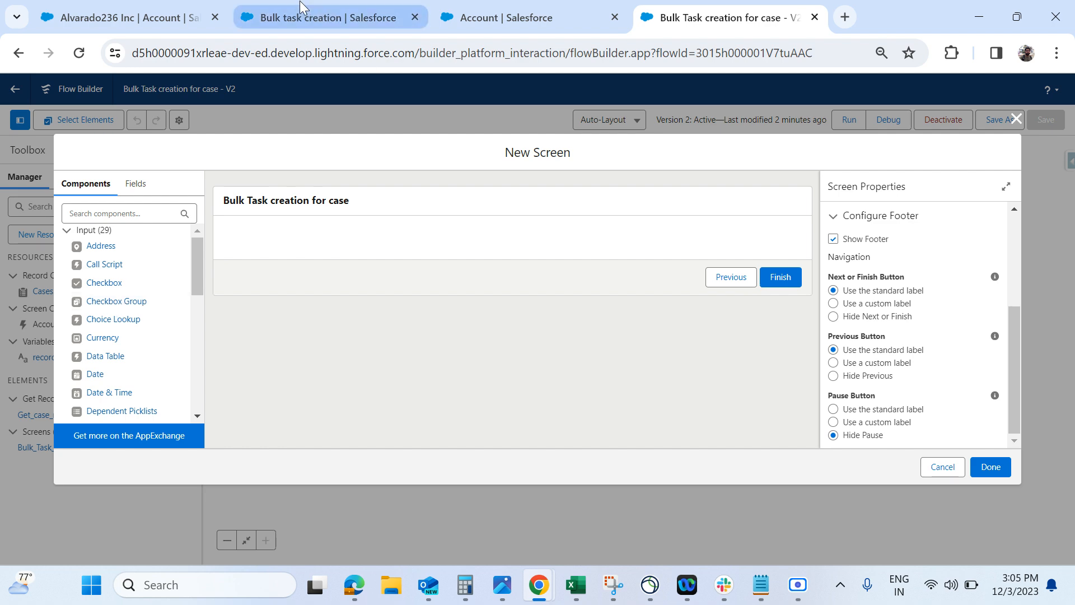
# Leave the Stewart123 Inc bulk task action and open a new task form from the Case about Accessories to examine its fields.
pyautogui.click(295, 19)
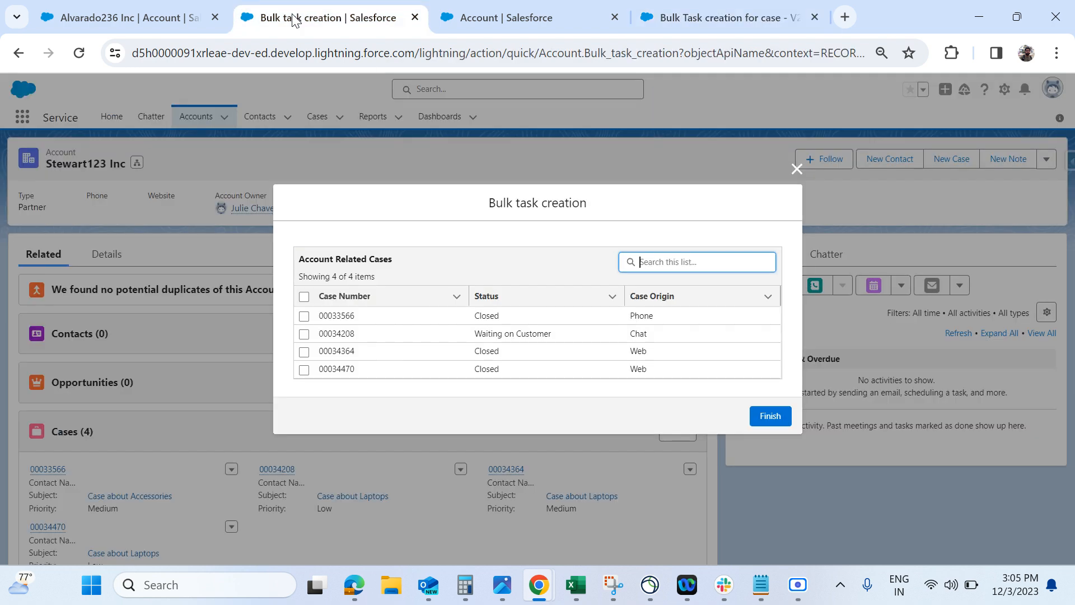
pyautogui.click(796, 168)
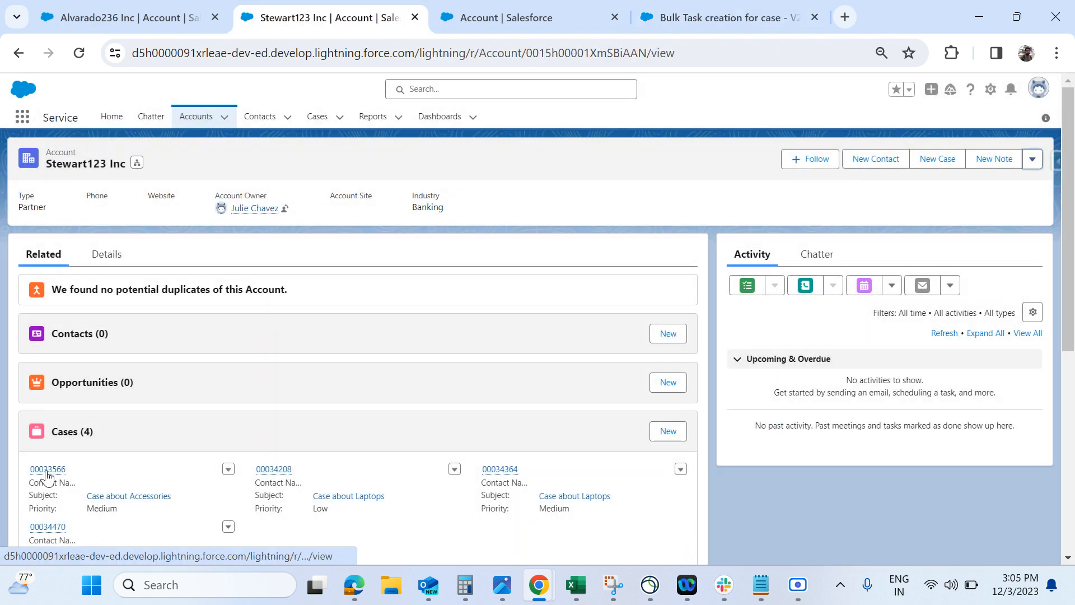
pyautogui.click(47, 470)
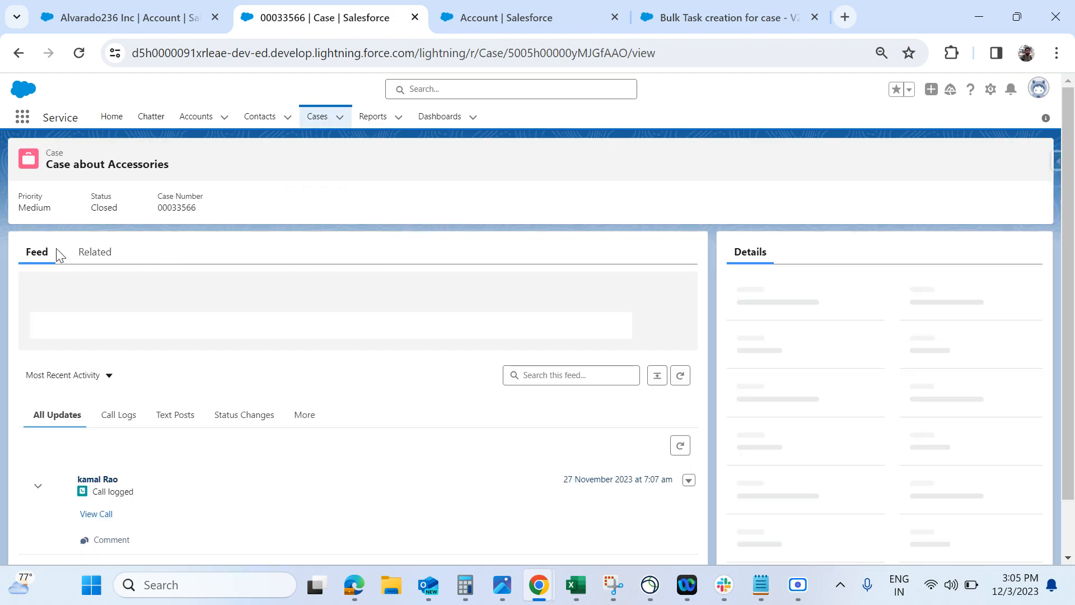
pyautogui.click(95, 252)
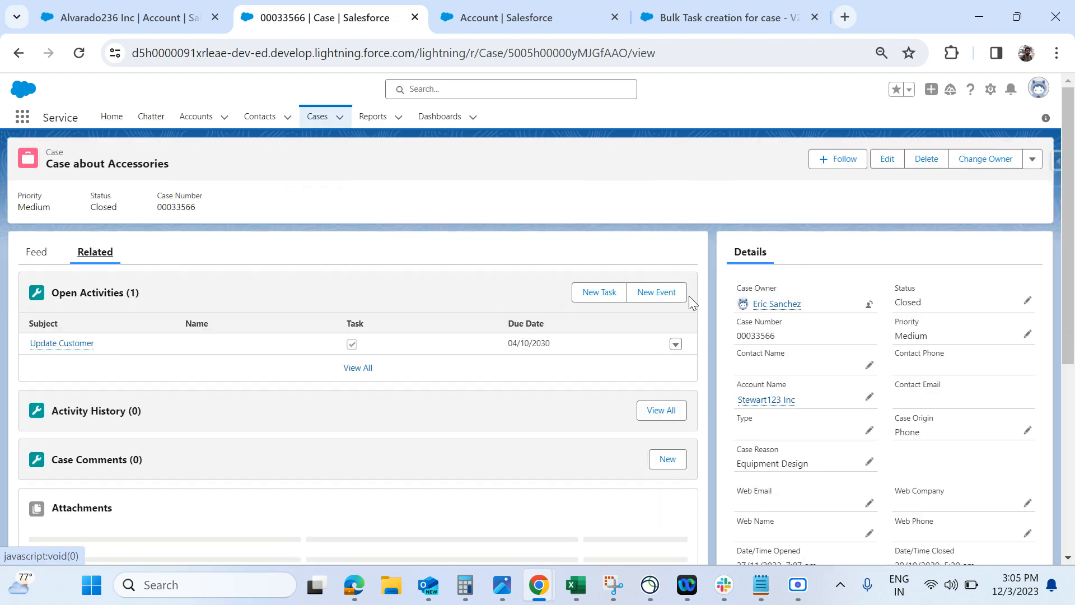
pyautogui.click(618, 300)
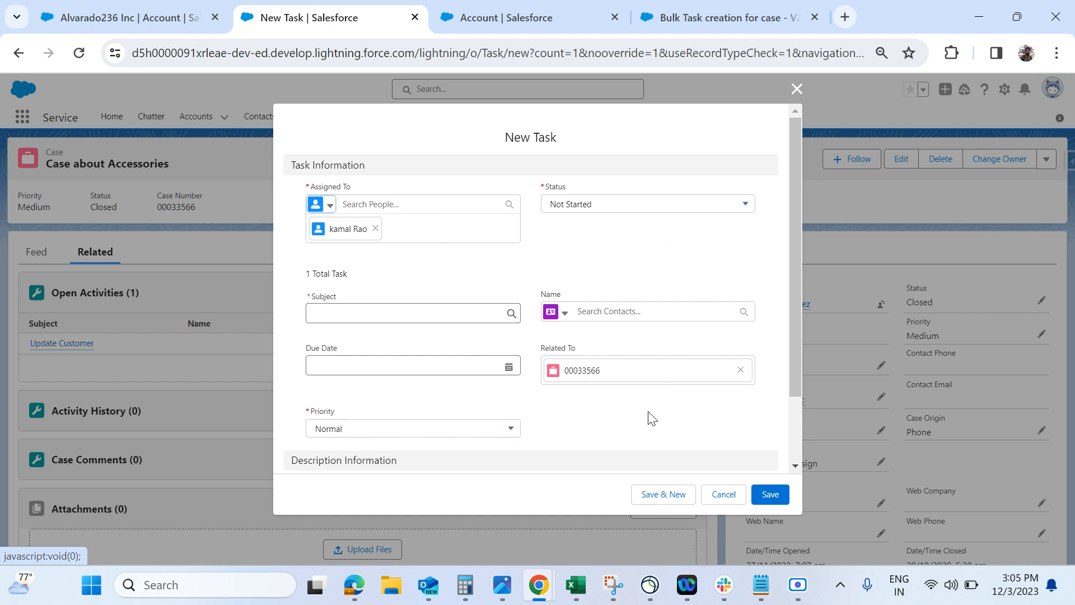
# Examine the remaining fields of the new task form, including the available Priority options.
pyautogui.scroll(-2, 651, 418)
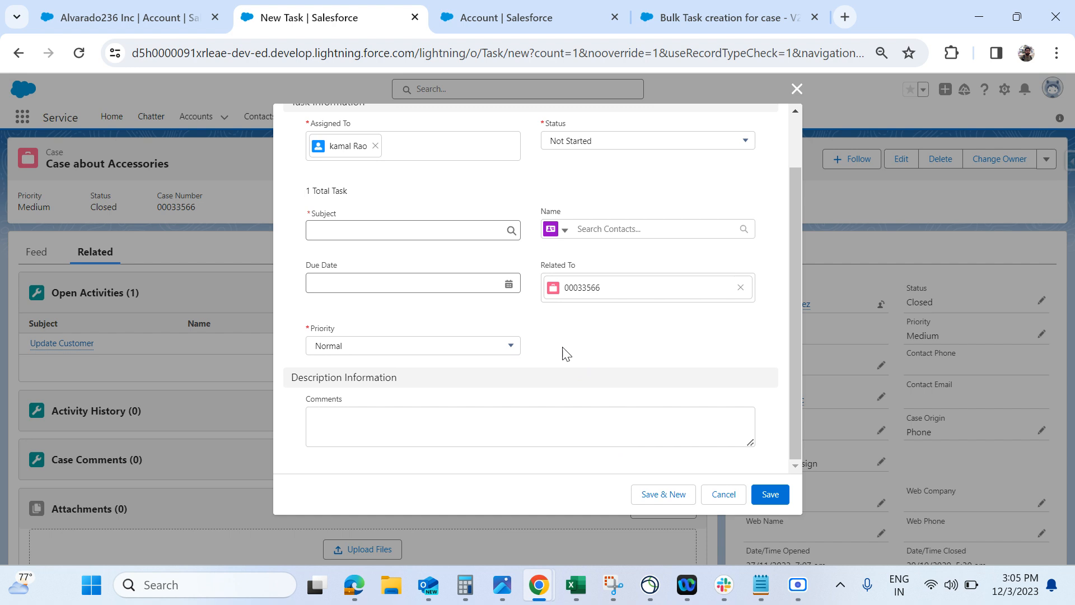
pyautogui.click(512, 352)
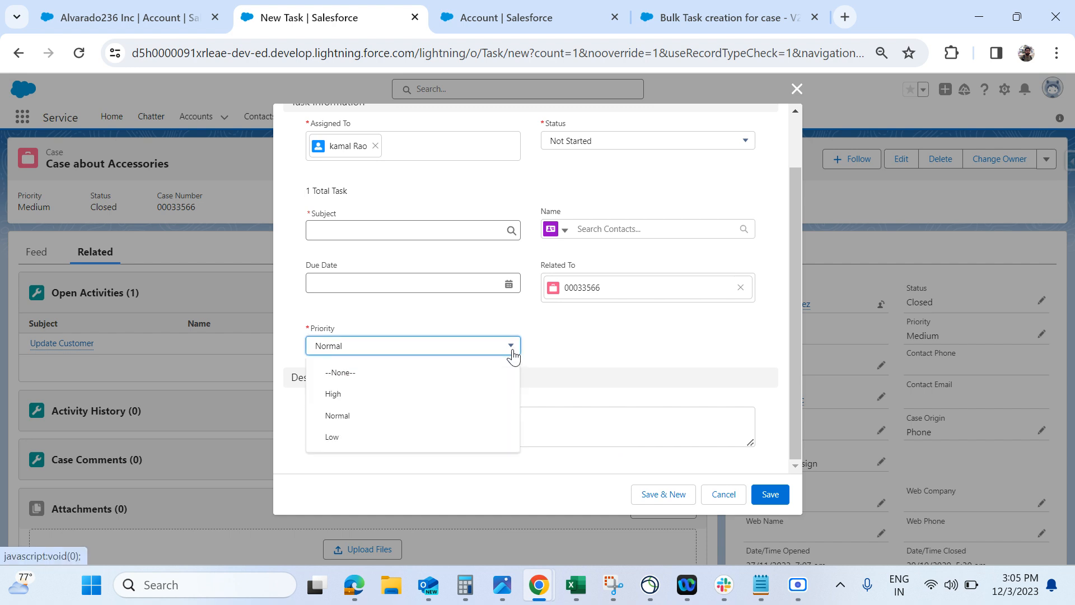
pyautogui.click(615, 339)
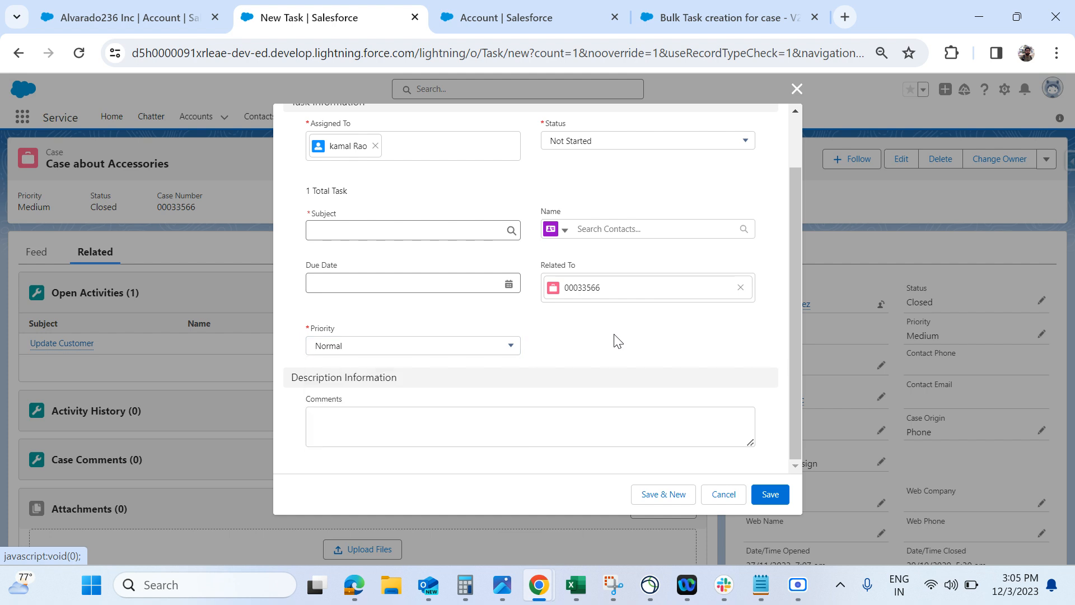
pyautogui.scroll(2, 615, 339)
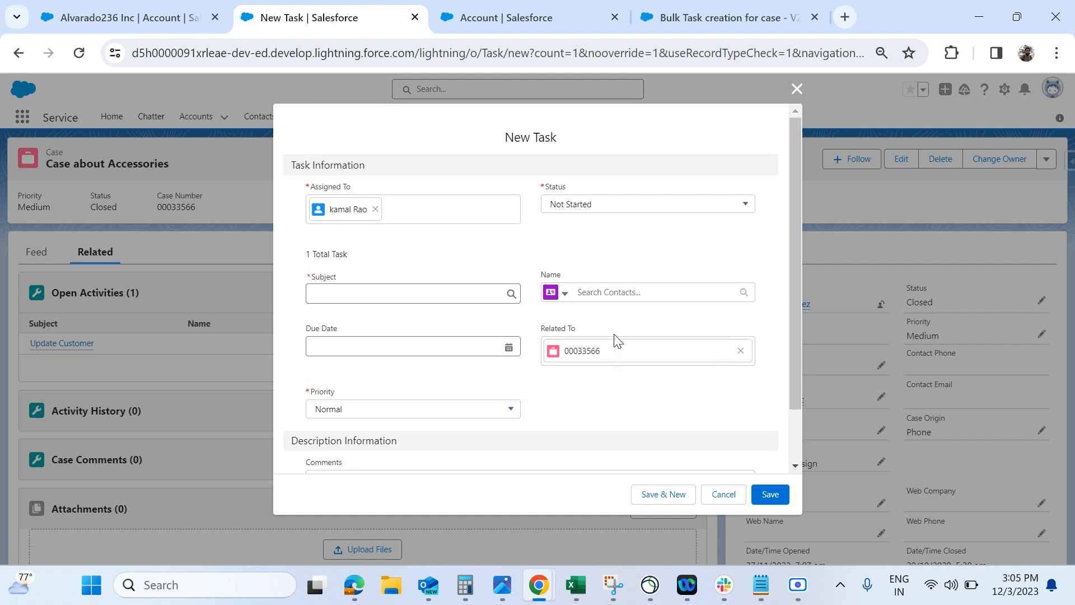
# Return to the flow's new screen and look through the available input components and record field options.
pyautogui.click(679, 18)
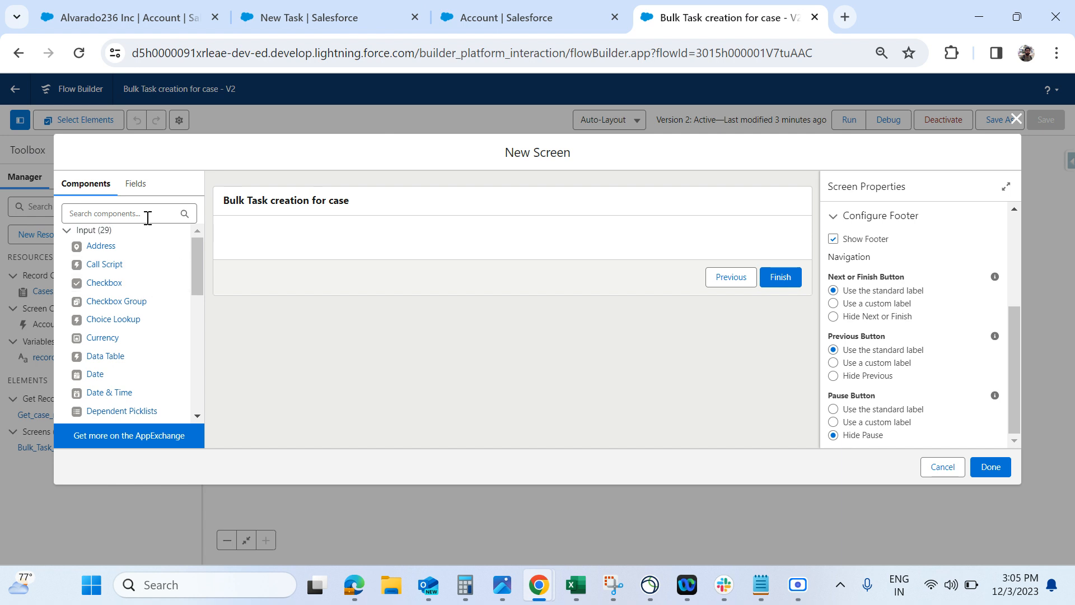
pyautogui.click(135, 193)
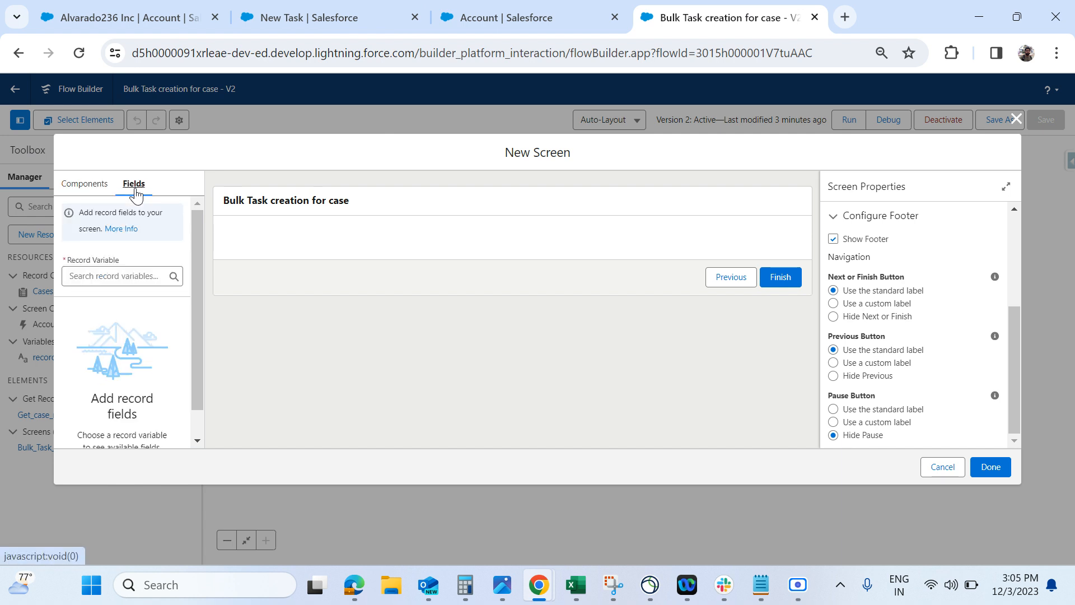
pyautogui.click(128, 277)
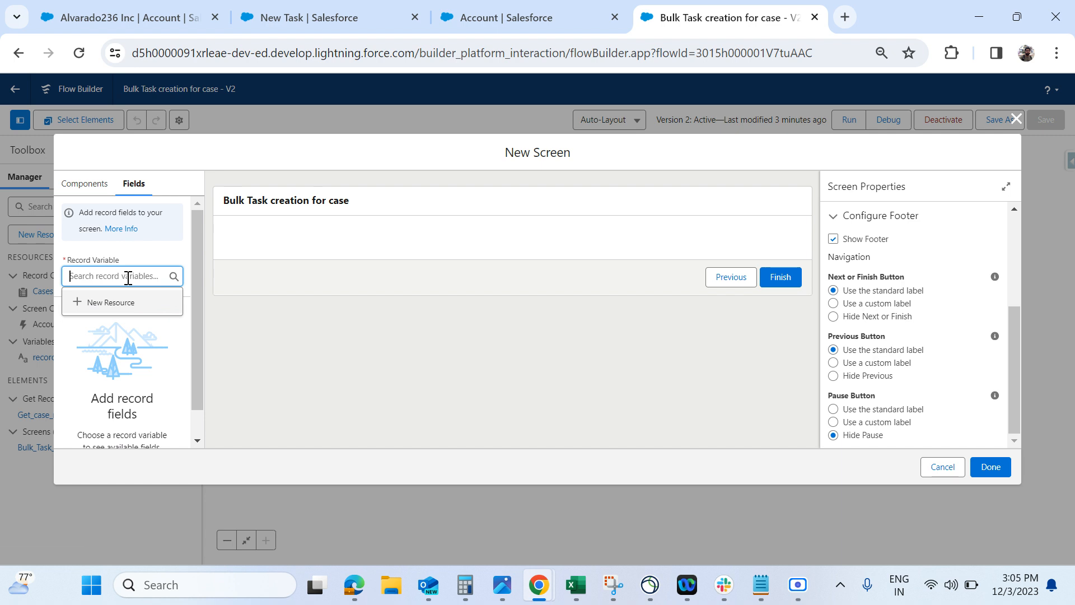
pyautogui.click(86, 184)
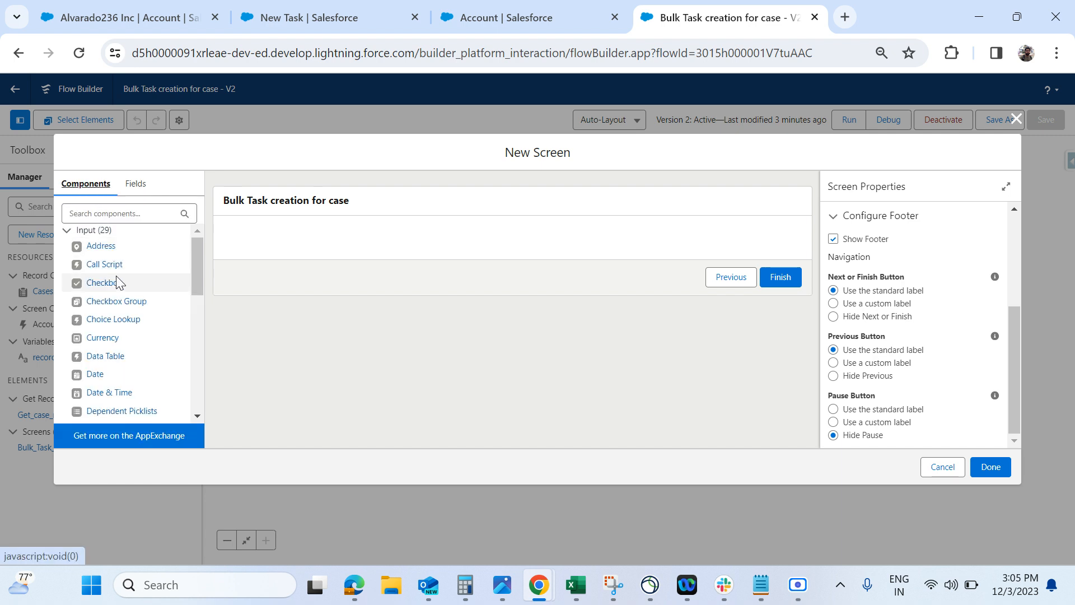
pyautogui.scroll(-2, 121, 330)
pyautogui.scroll(-1, 121, 329)
pyautogui.scroll(3, 121, 329)
pyautogui.click(96, 212)
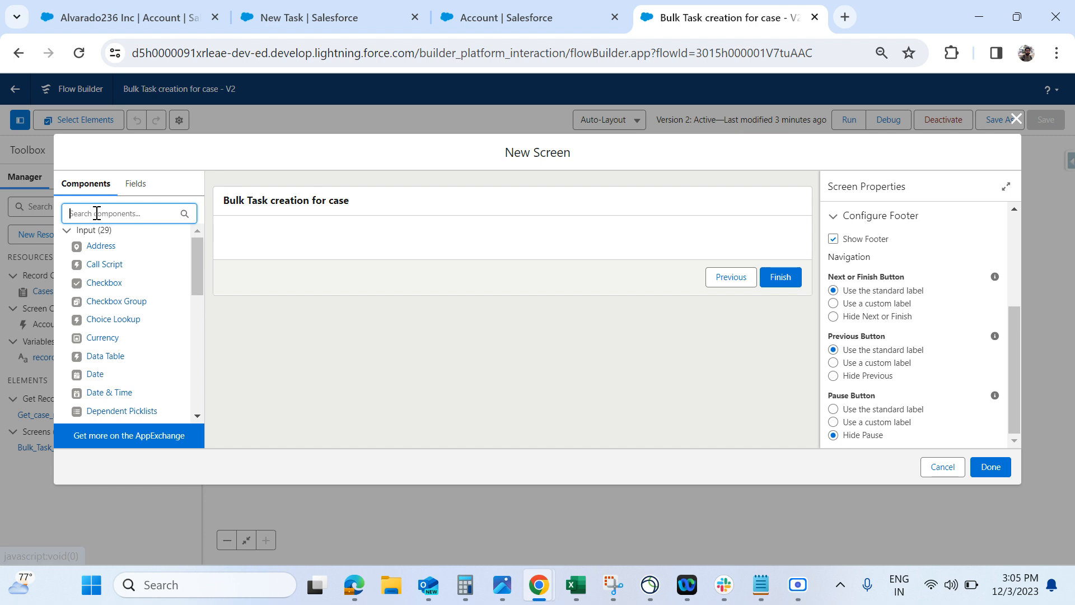
pyautogui.write('re')
pyautogui.press('BackSpace')
pyautogui.press('BackSpace')
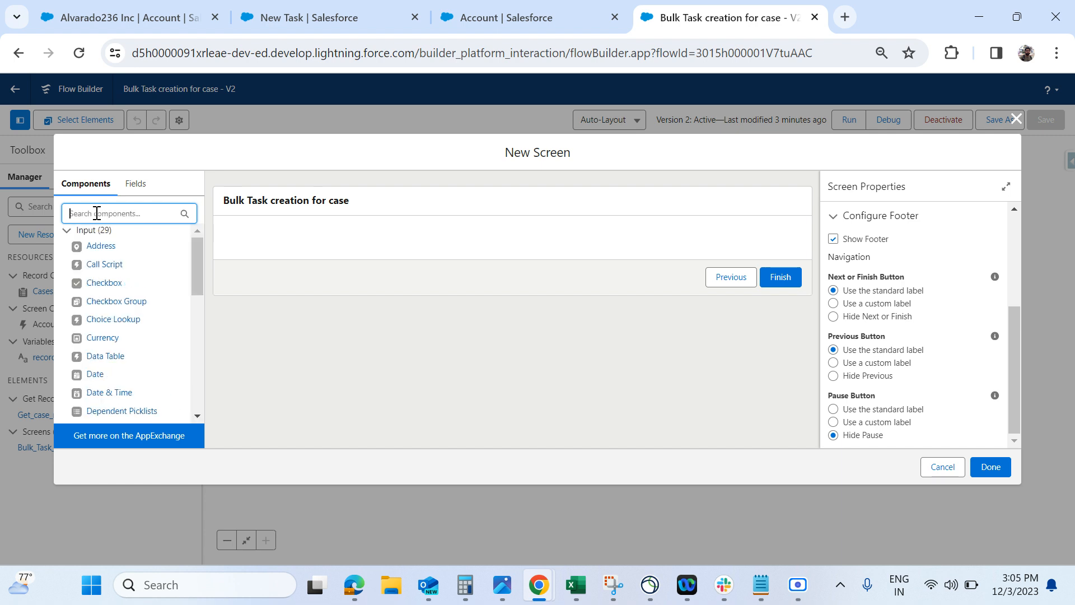
# Create a single record variable TaskOBJ for the Task object, available for input, and use it as the screen's record variable.
pyautogui.click(134, 185)
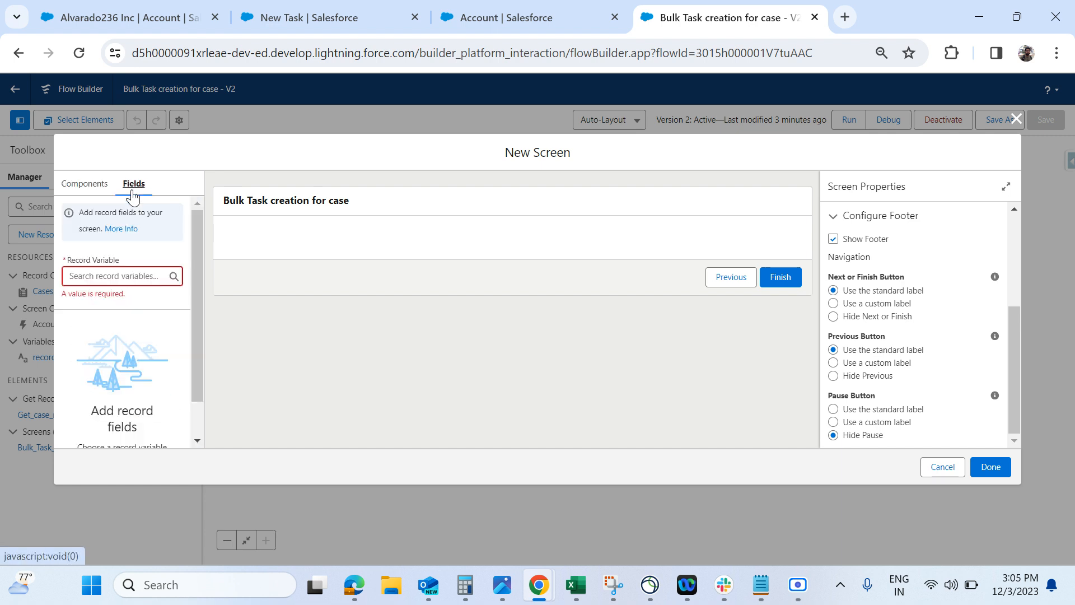
pyautogui.click(127, 274)
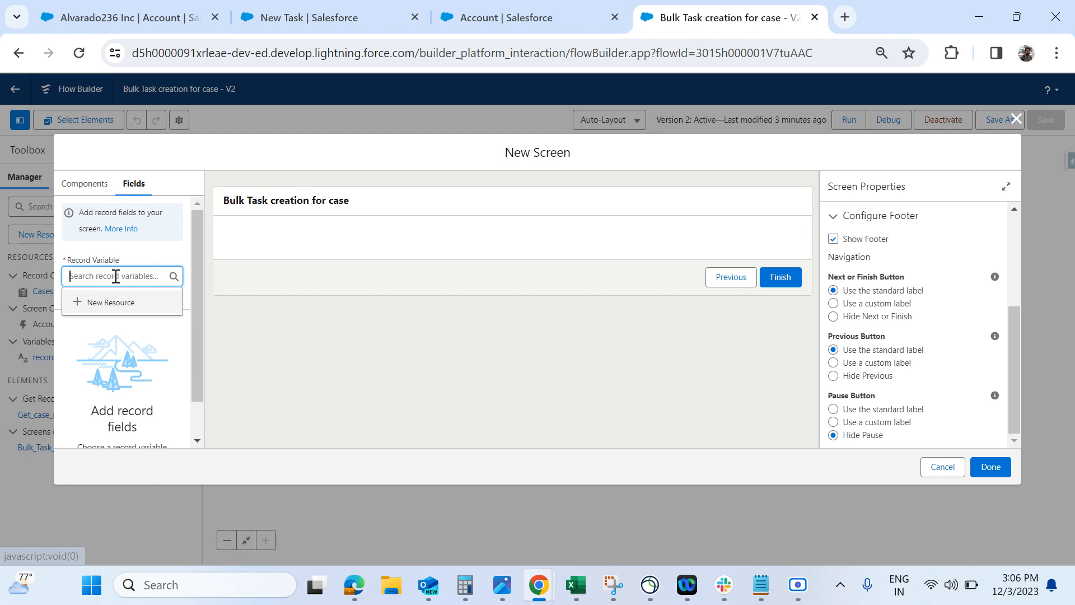
pyautogui.click(114, 302)
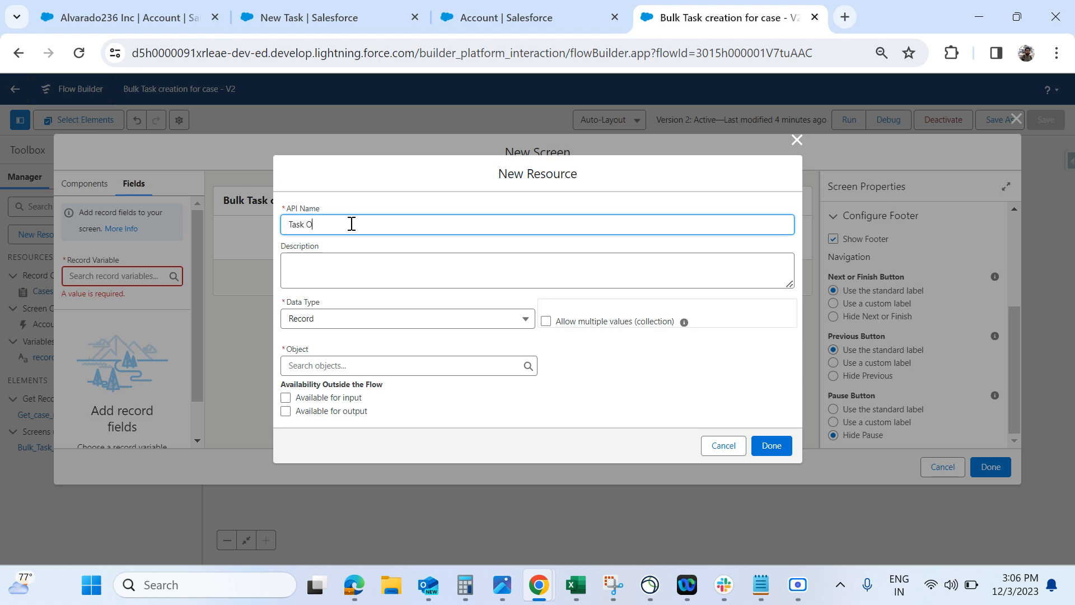
pyautogui.click(359, 276)
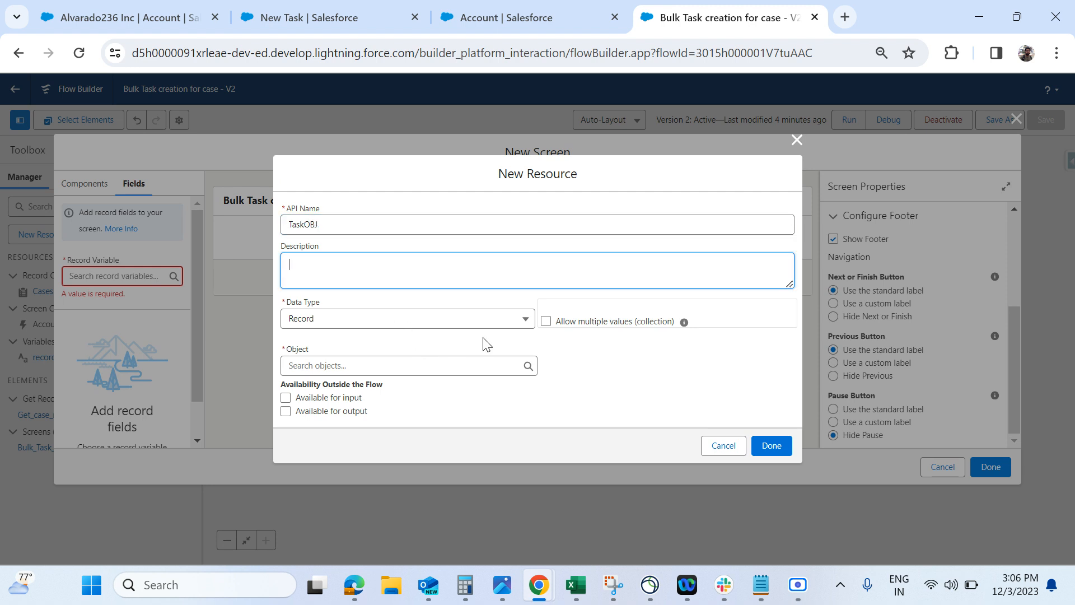
pyautogui.click(579, 357)
pyautogui.click(463, 369)
pyautogui.write('task')
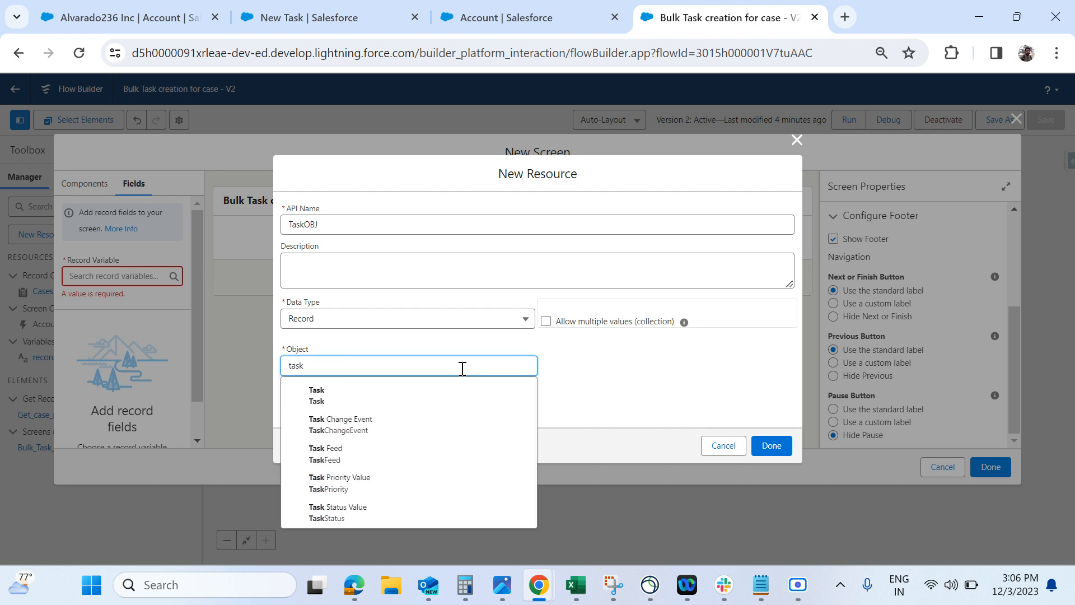
pyautogui.click(391, 392)
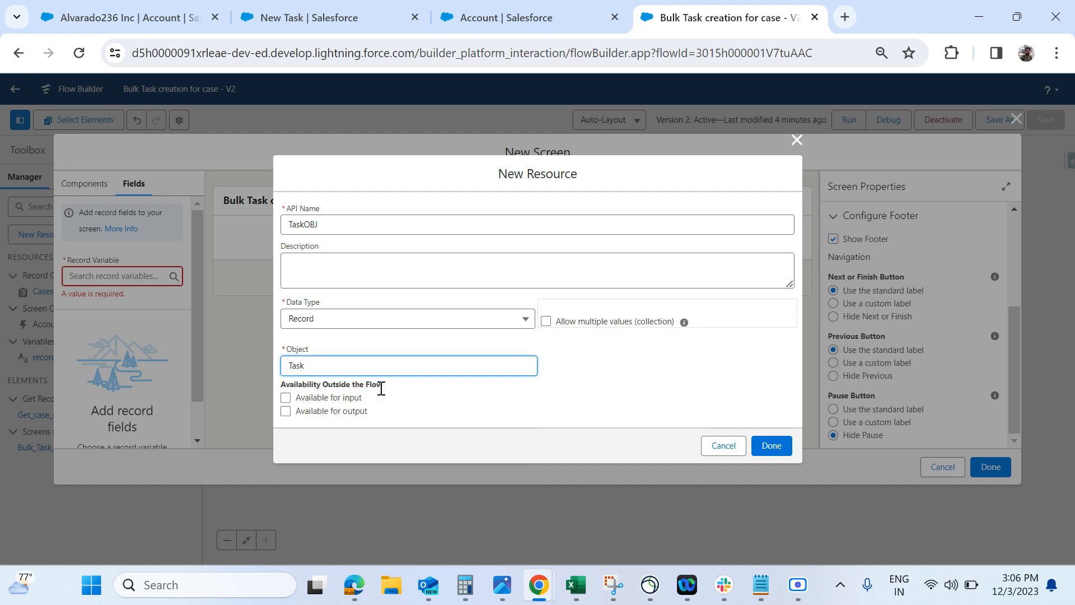
pyautogui.click(357, 399)
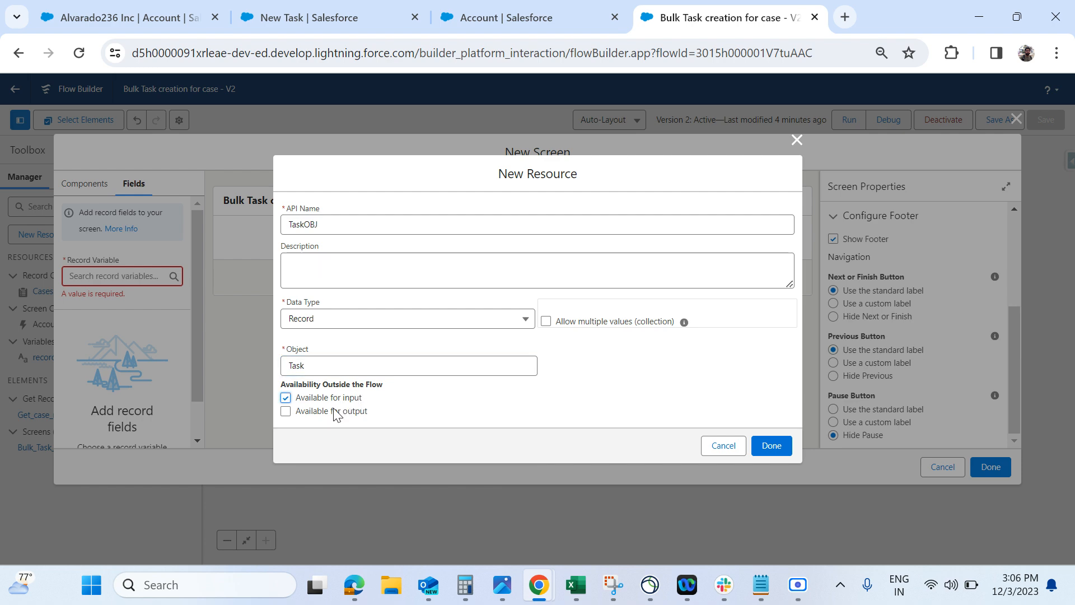
pyautogui.click(771, 446)
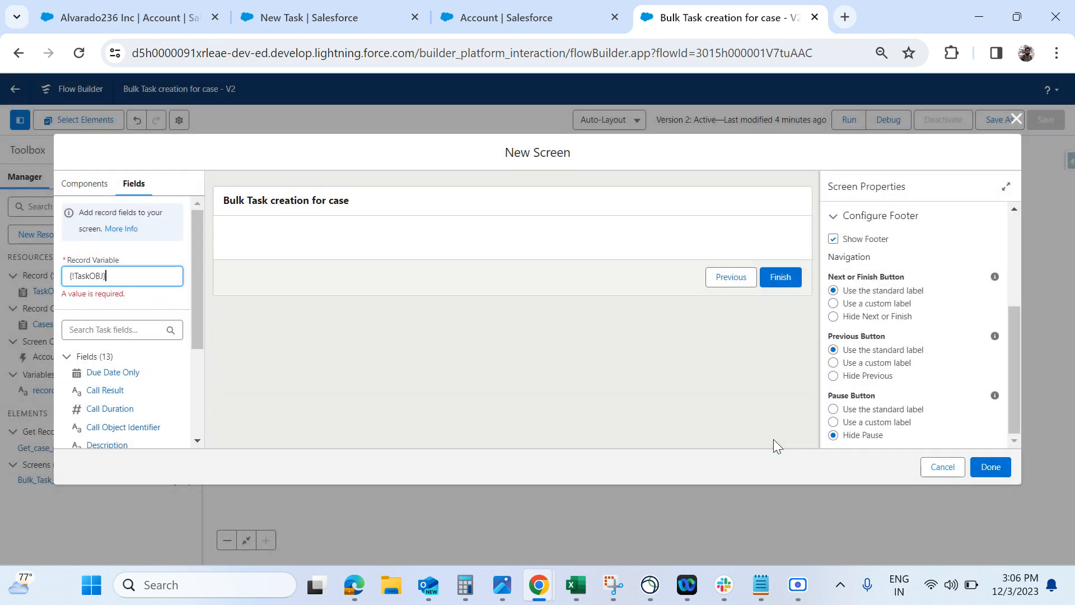
pyautogui.click(132, 269)
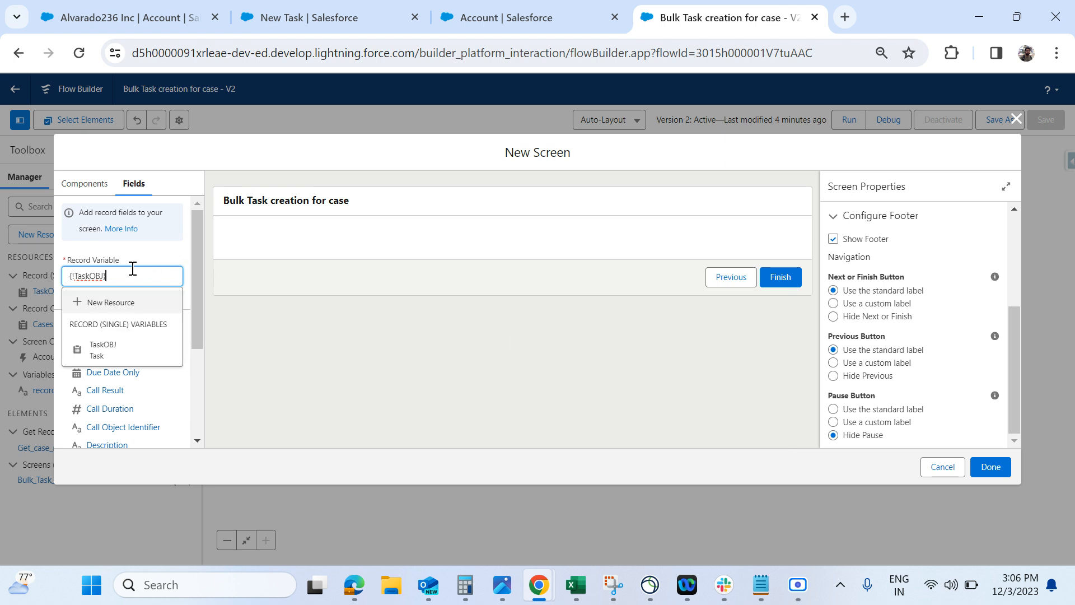
pyautogui.click(330, 360)
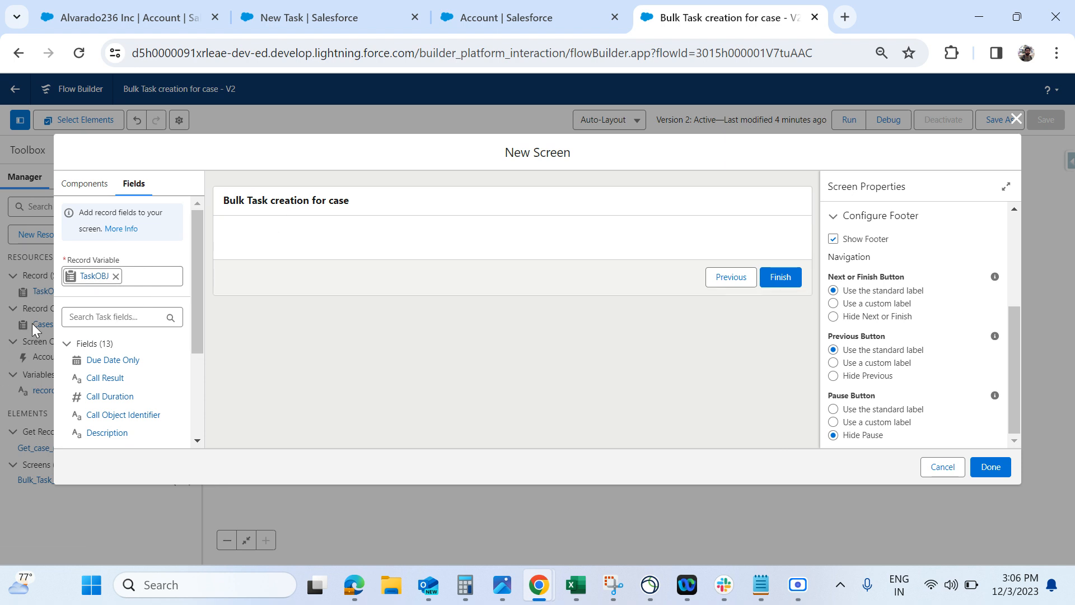
# Look over the Task fields of TaskOBJ and add a Section component to the empty screen.
pyautogui.click(99, 323)
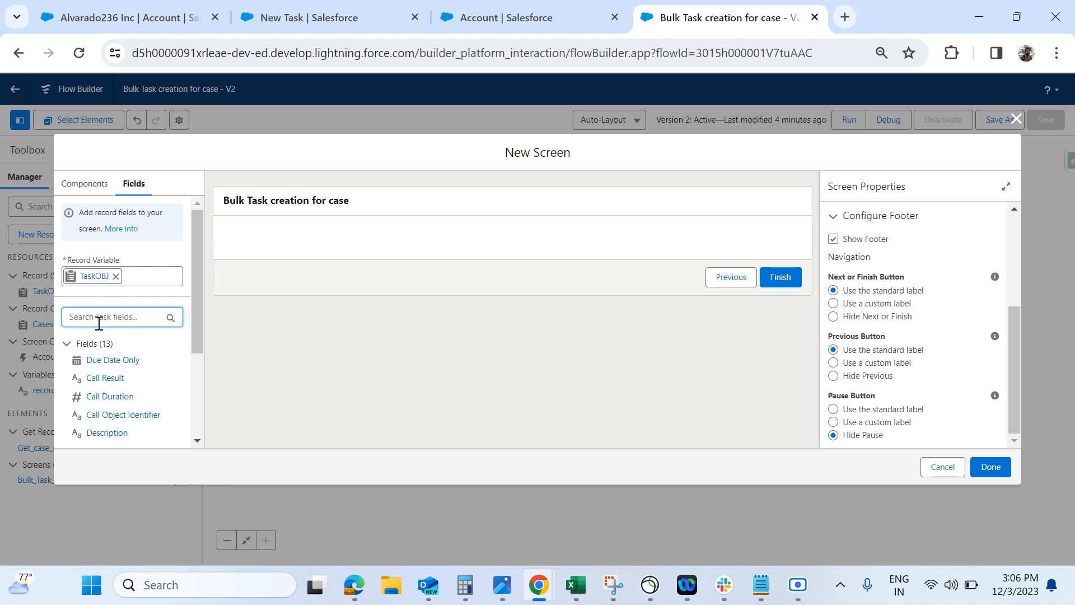
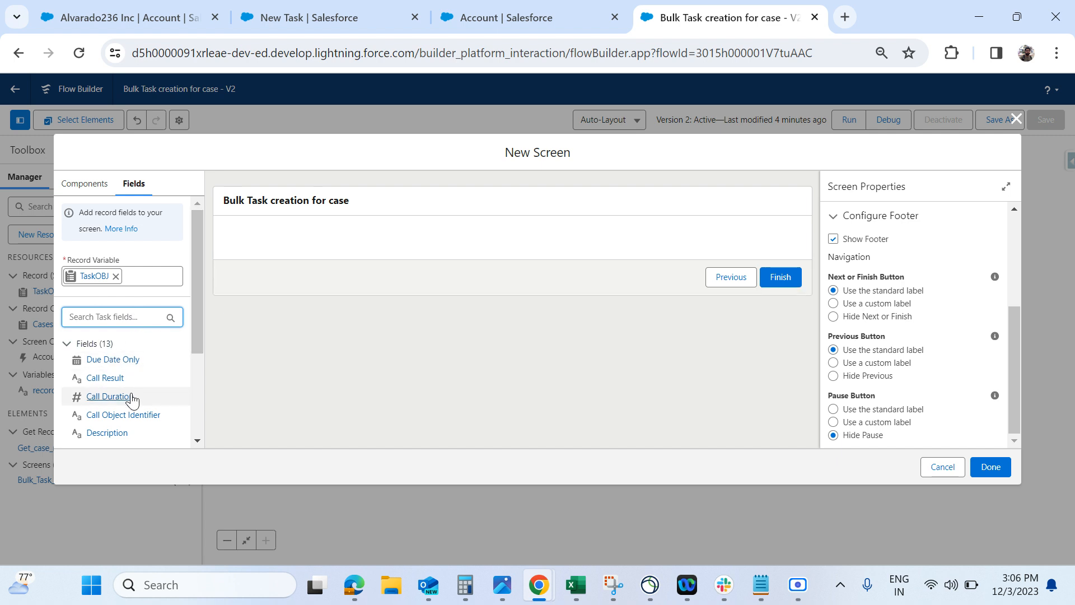
pyautogui.scroll(-1, 131, 399)
pyautogui.scroll(-1, 133, 399)
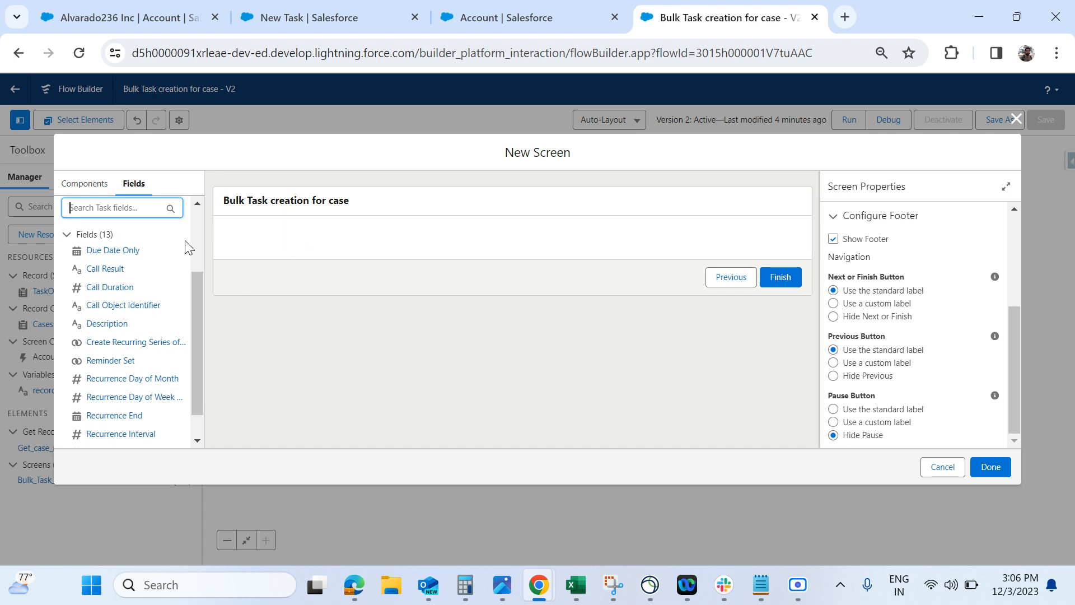
pyautogui.click(90, 189)
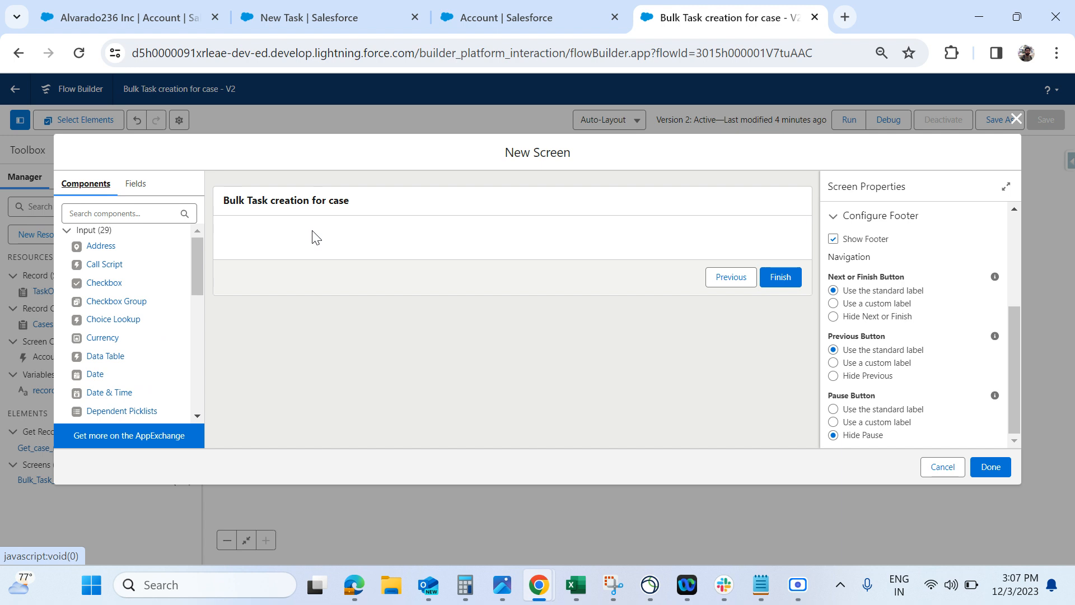
pyautogui.scroll(-2, 94, 293)
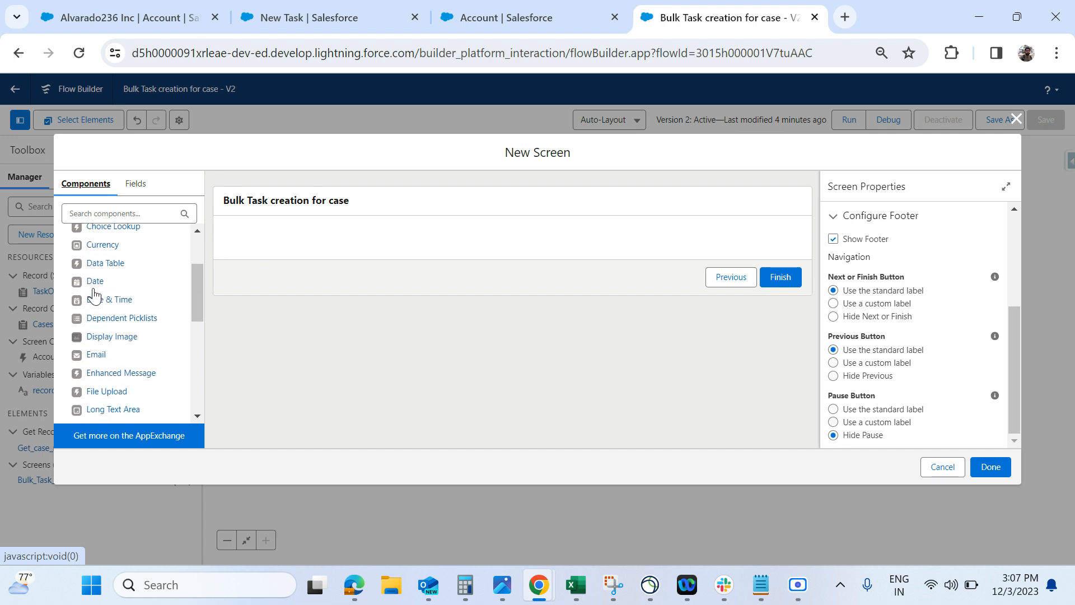
pyautogui.scroll(-4, 94, 294)
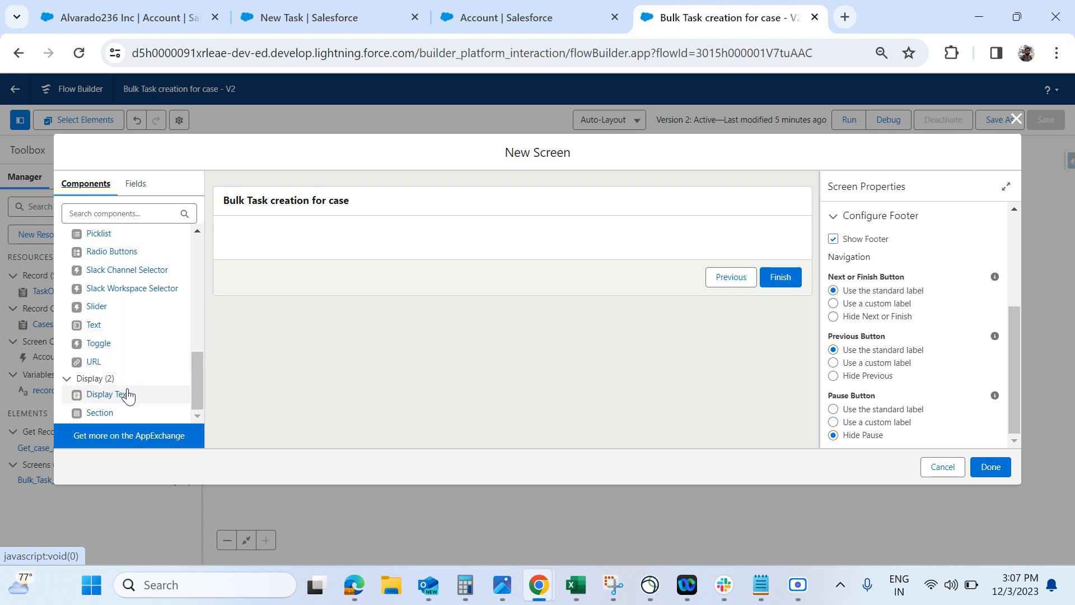
pyautogui.moveTo(112, 417); pyautogui.dragTo(363, 242)
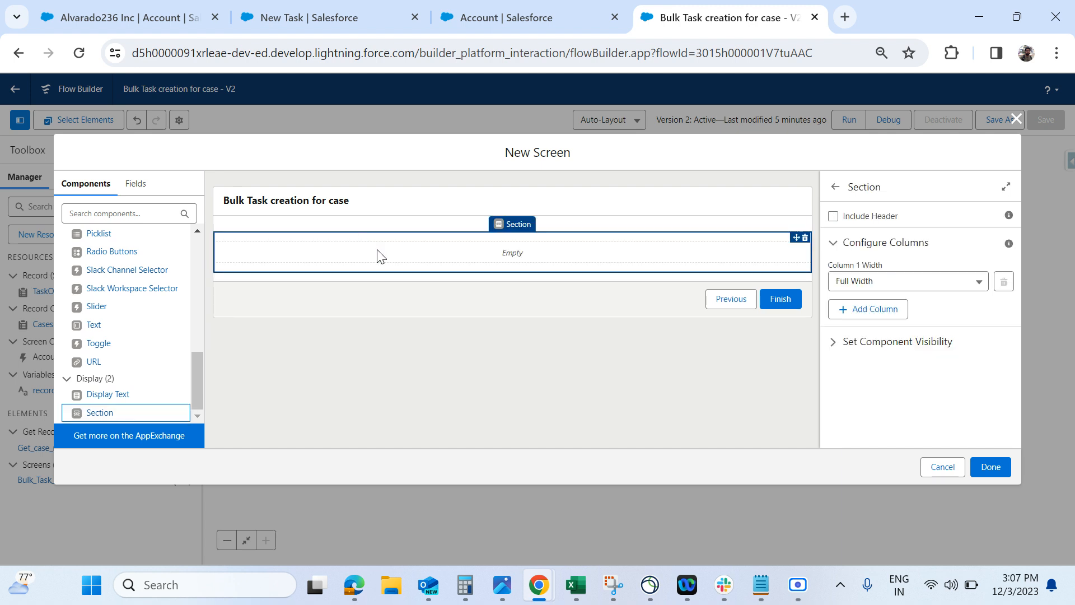
# Check the section's column width options and add a second column, giving two half-width columns.
pyautogui.click(983, 285)
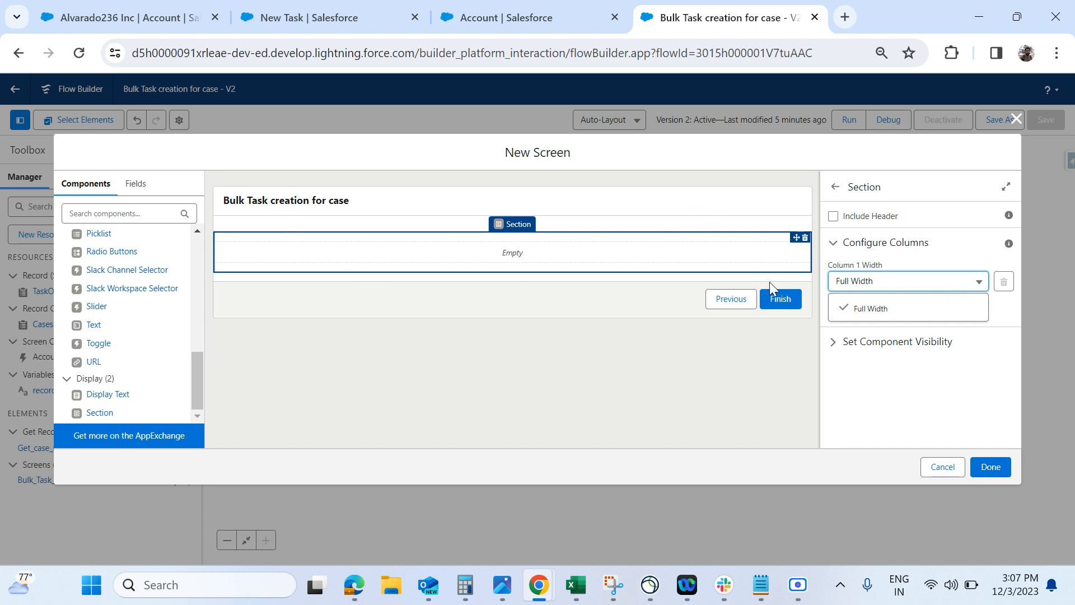
pyautogui.click(973, 261)
pyautogui.click(973, 255)
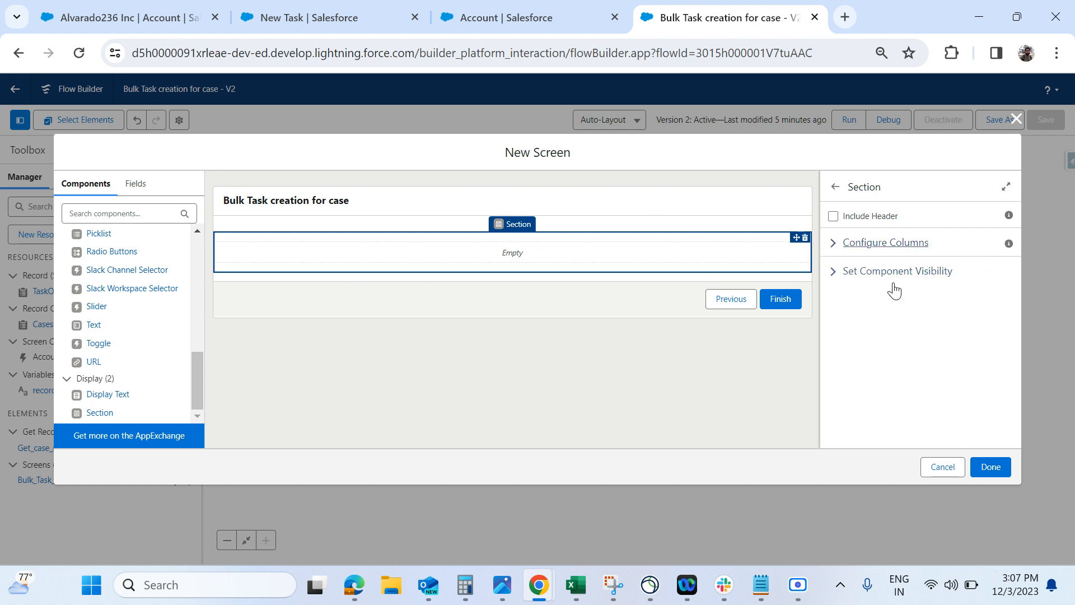
pyautogui.click(935, 255)
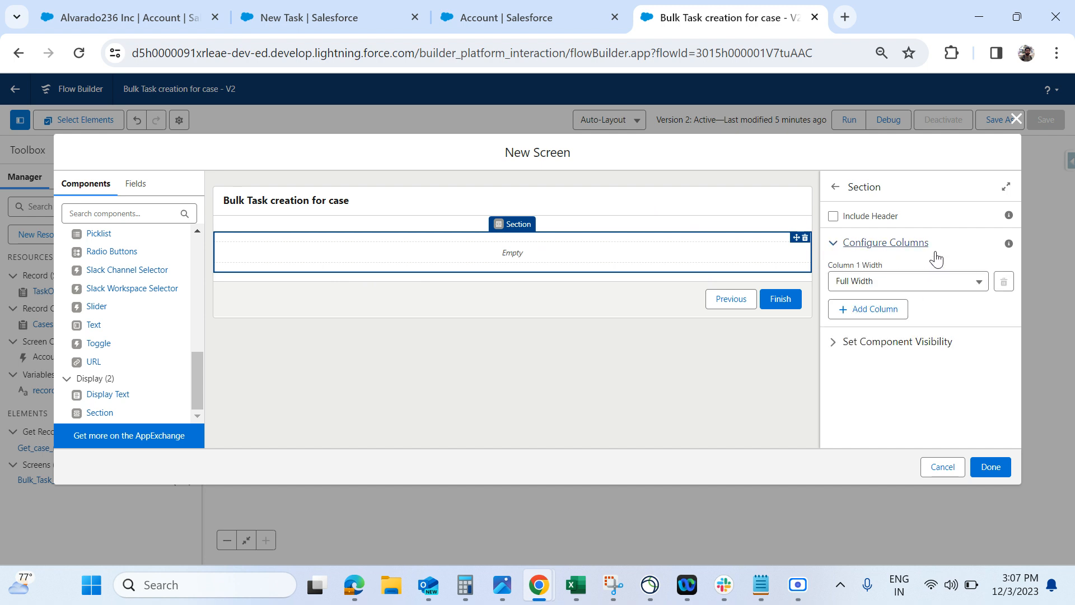
pyautogui.click(845, 310)
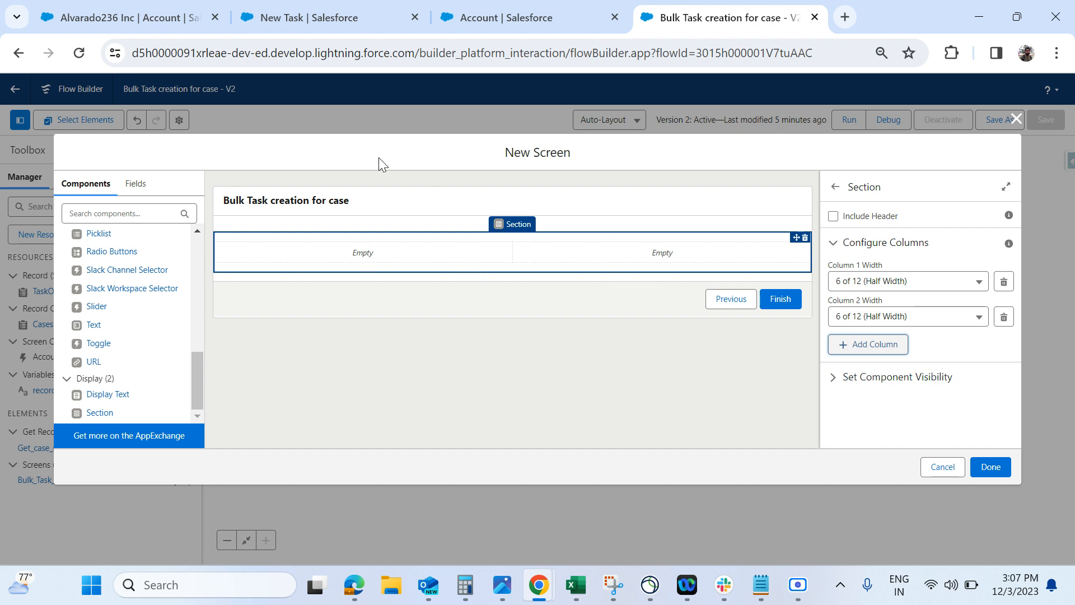
# Add the Task record's Due Date Only field to the second column of the section.
pyautogui.click(138, 184)
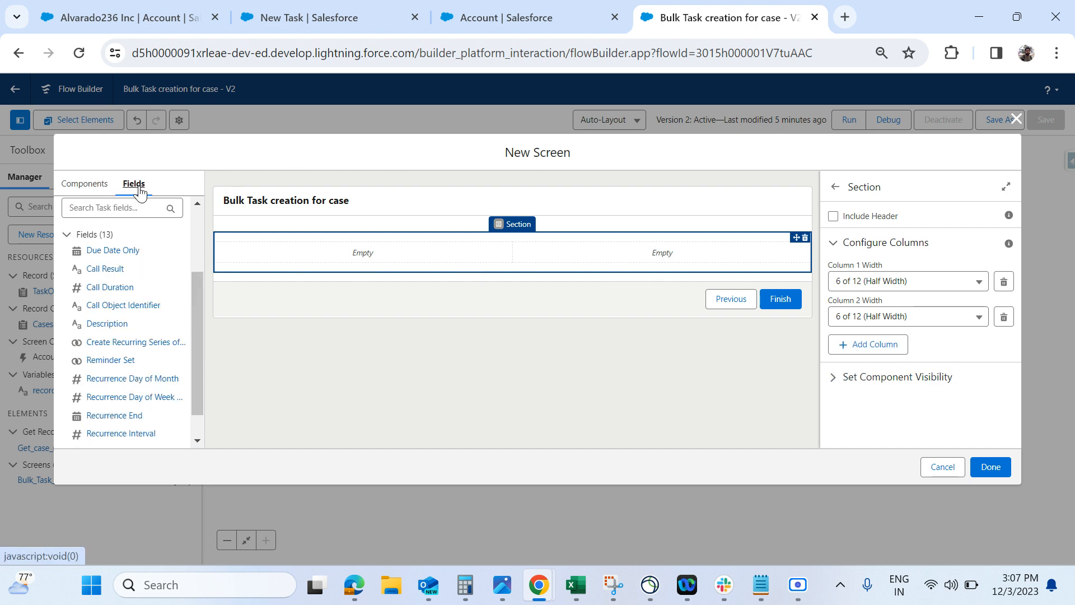
pyautogui.moveTo(121, 255); pyautogui.dragTo(585, 258)
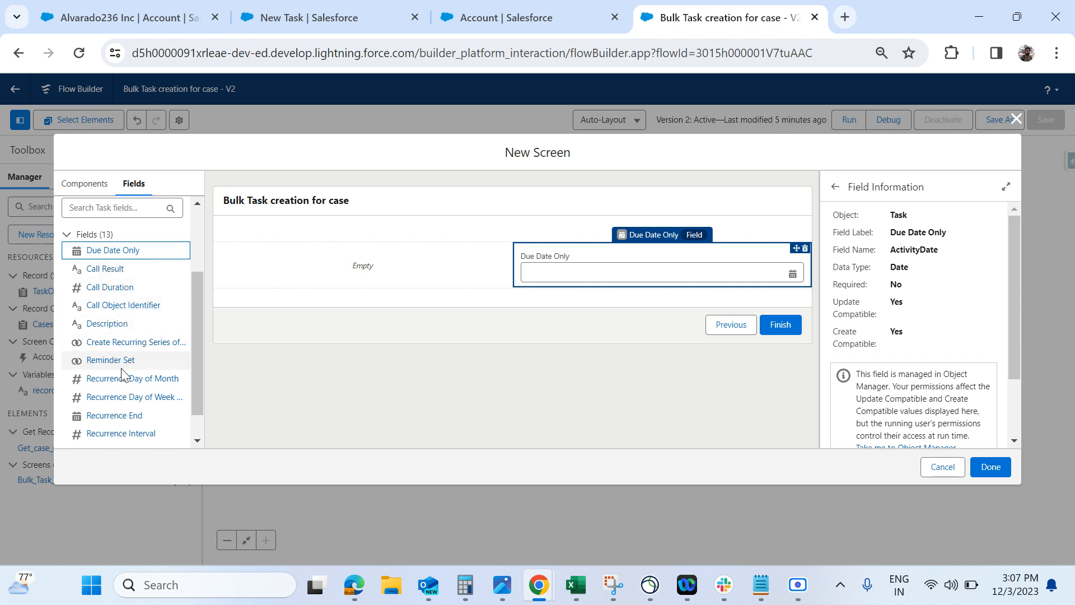
# Search the Task record fields for "sub", clear the search and look through the available fields for a subject field.
pyautogui.scroll(-1, 121, 380)
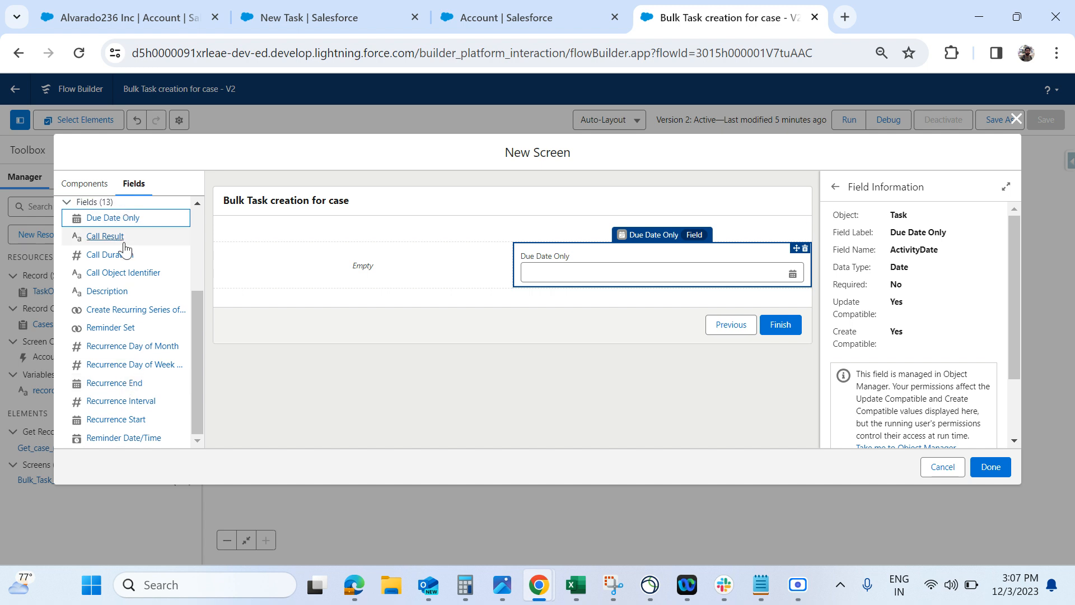
pyautogui.scroll(5, 126, 246)
pyautogui.click(119, 315)
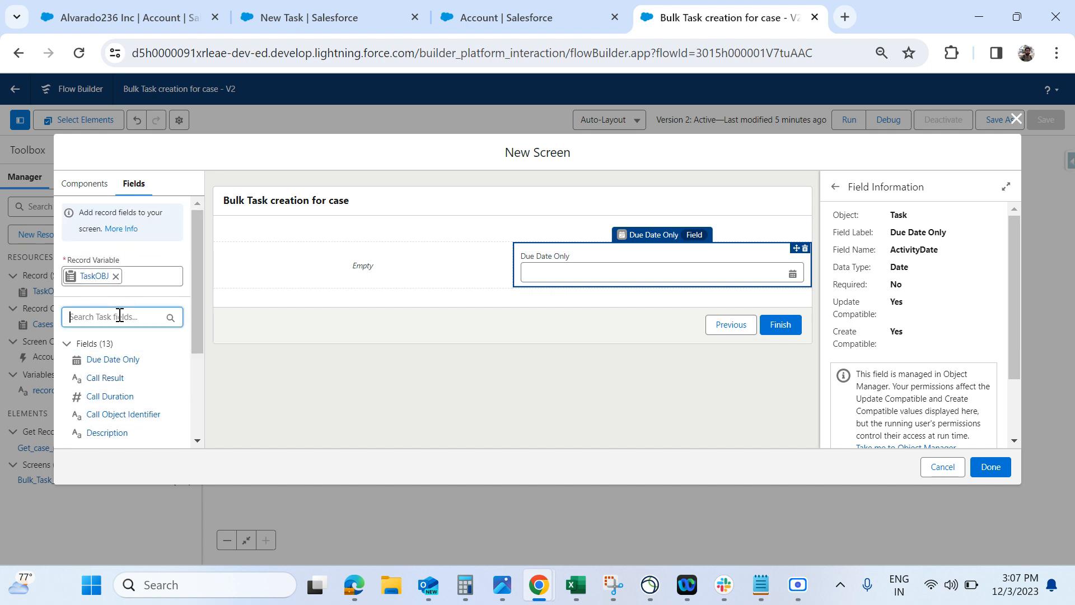
pyautogui.write('sub')
pyautogui.press('BackSpace')
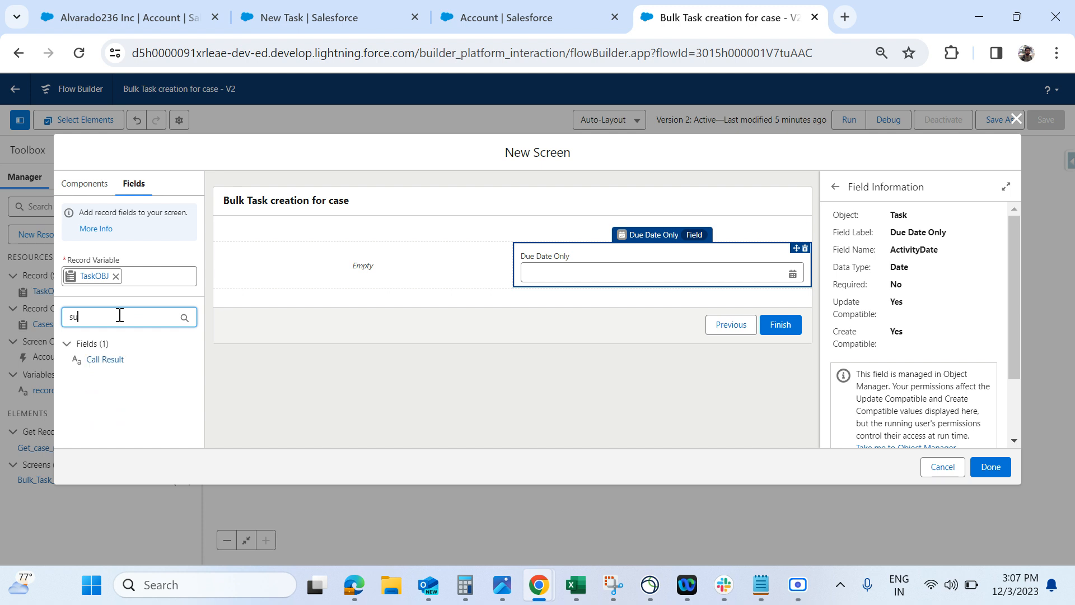
pyautogui.press('BackSpace')
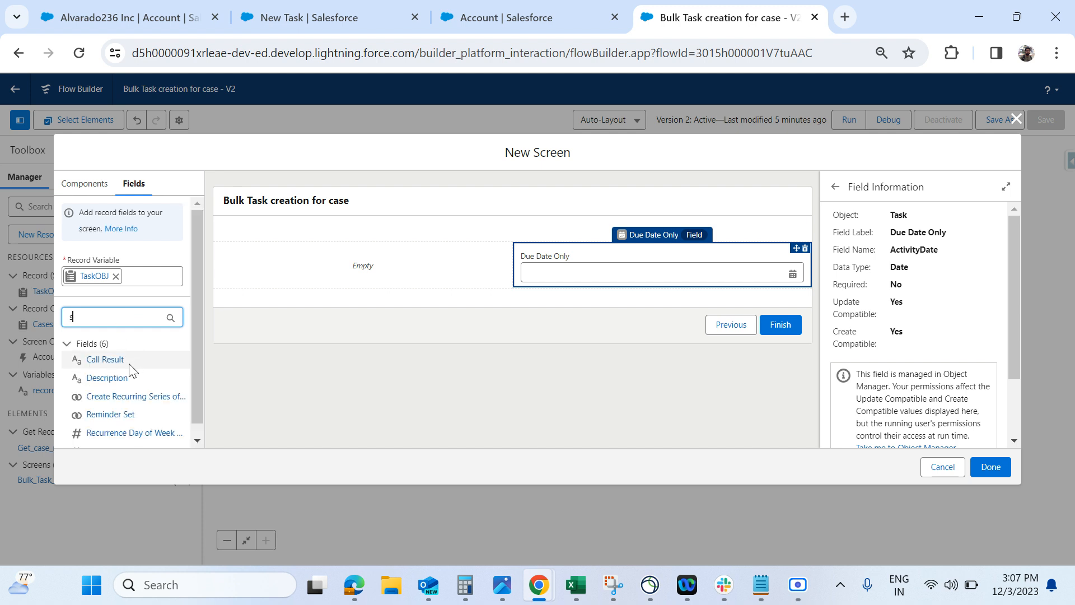
pyautogui.scroll(-1, 130, 371)
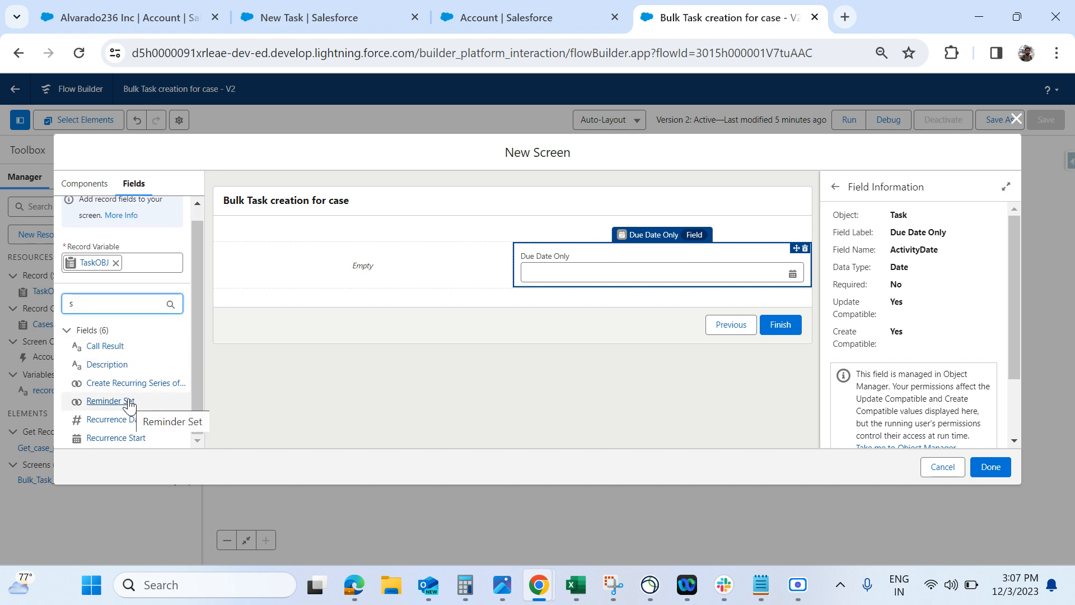
pyautogui.scroll(1, 129, 405)
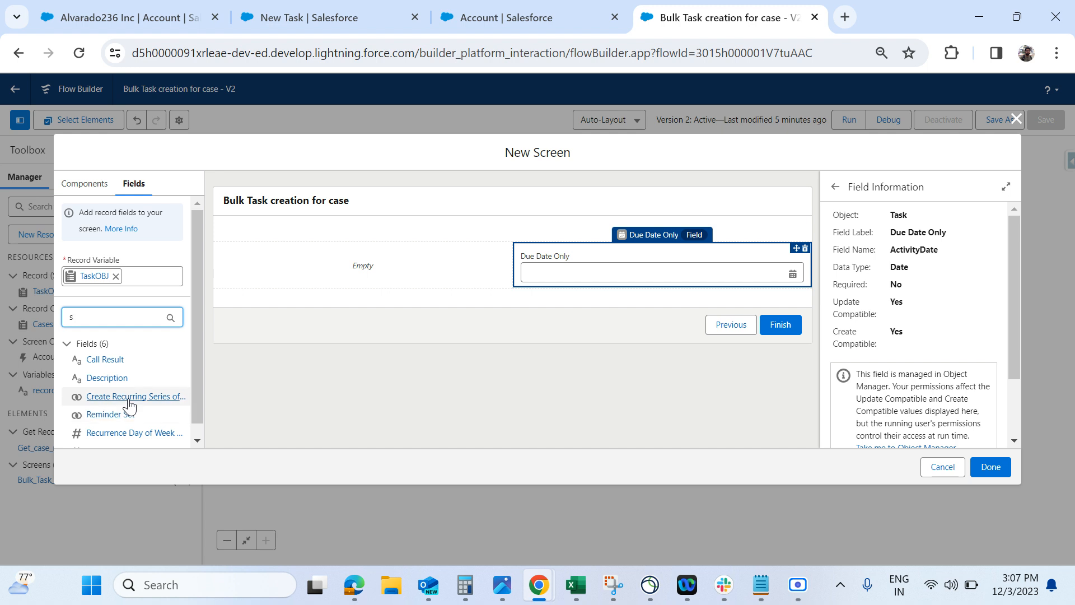
pyautogui.press('BackSpace')
pyautogui.scroll(-1, 129, 404)
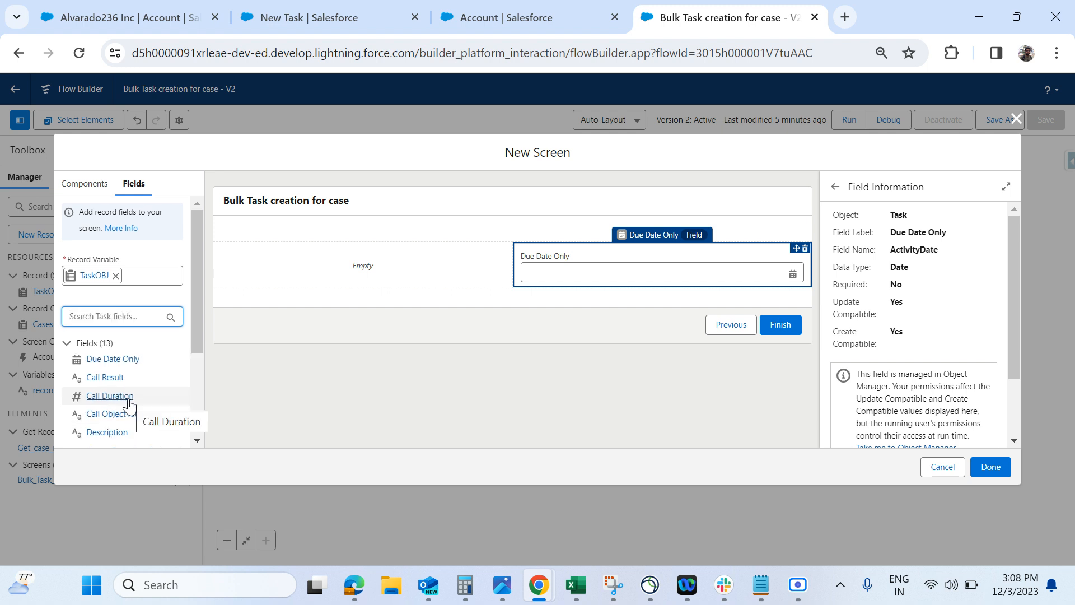
pyautogui.scroll(-3, 129, 400)
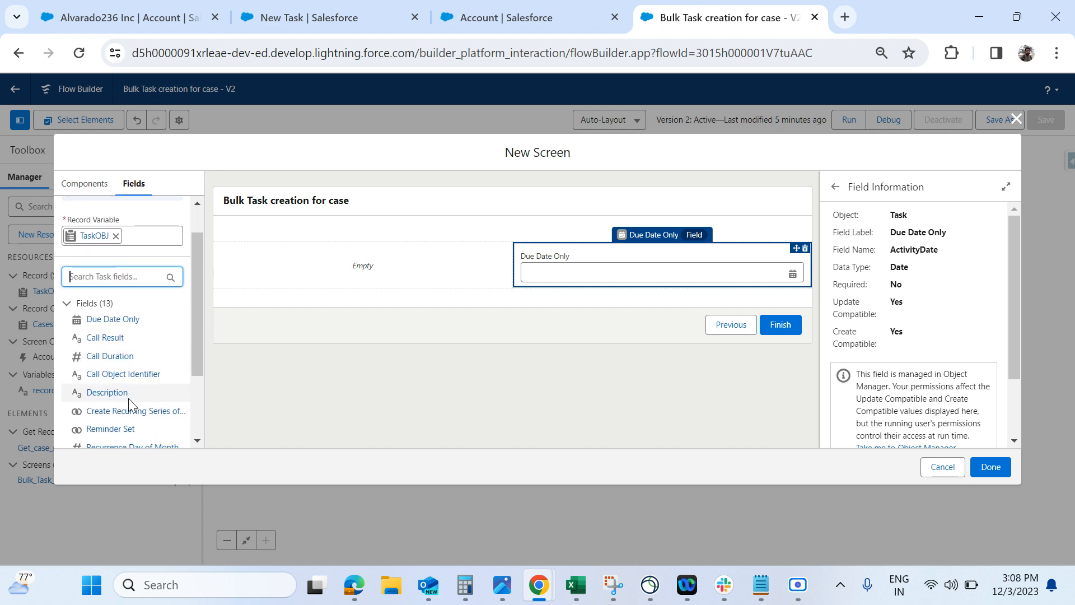
# Check the Subject field and its options in the New Task form, and compare with the flow screen's Task field list.
pyautogui.click(281, 18)
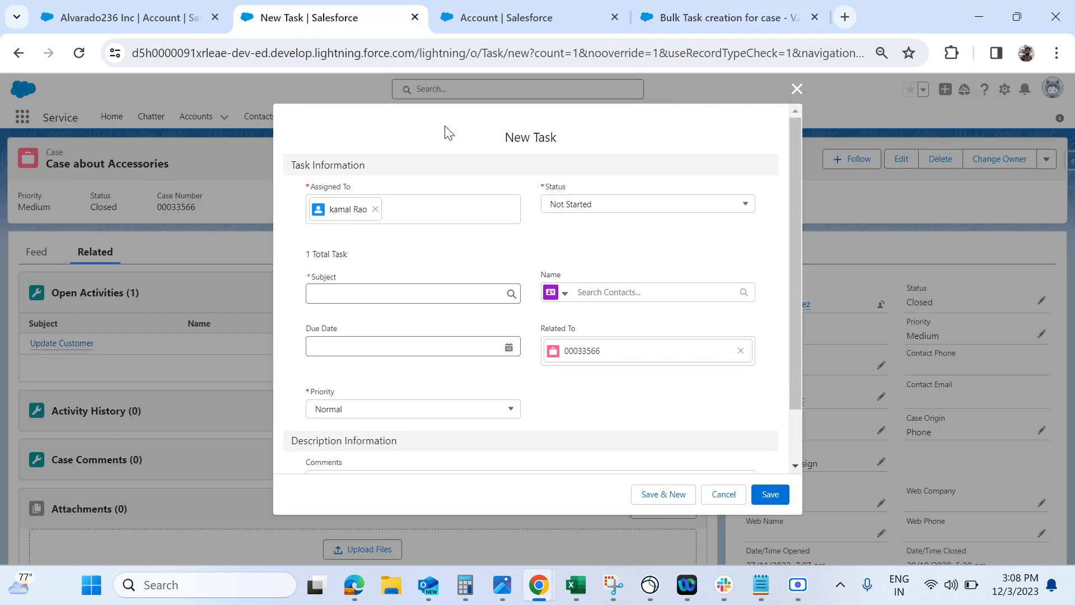
pyautogui.scroll(-1, 423, 231)
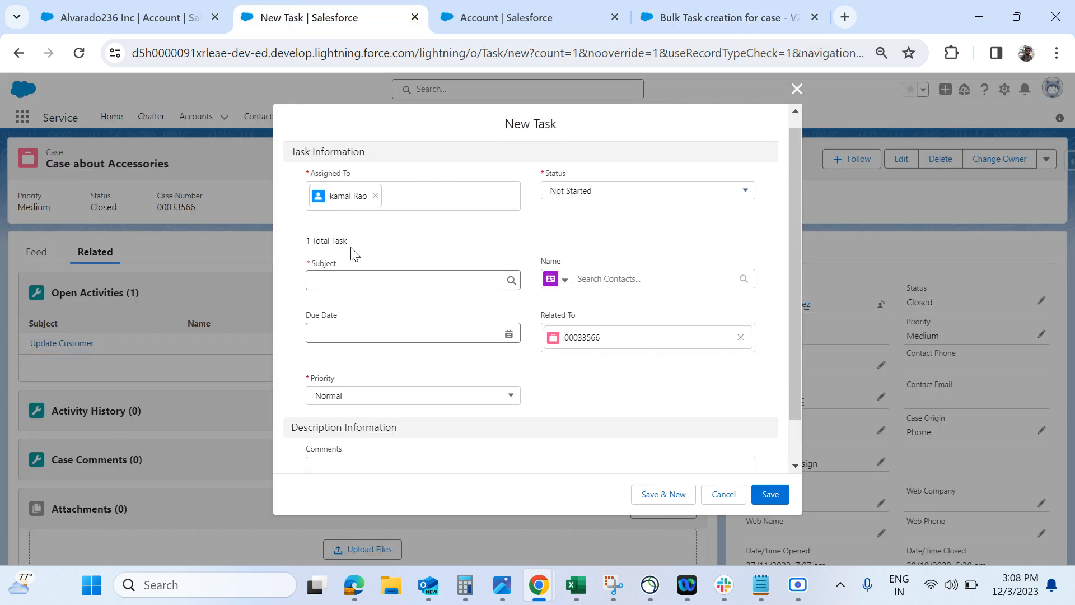
pyautogui.click(327, 267)
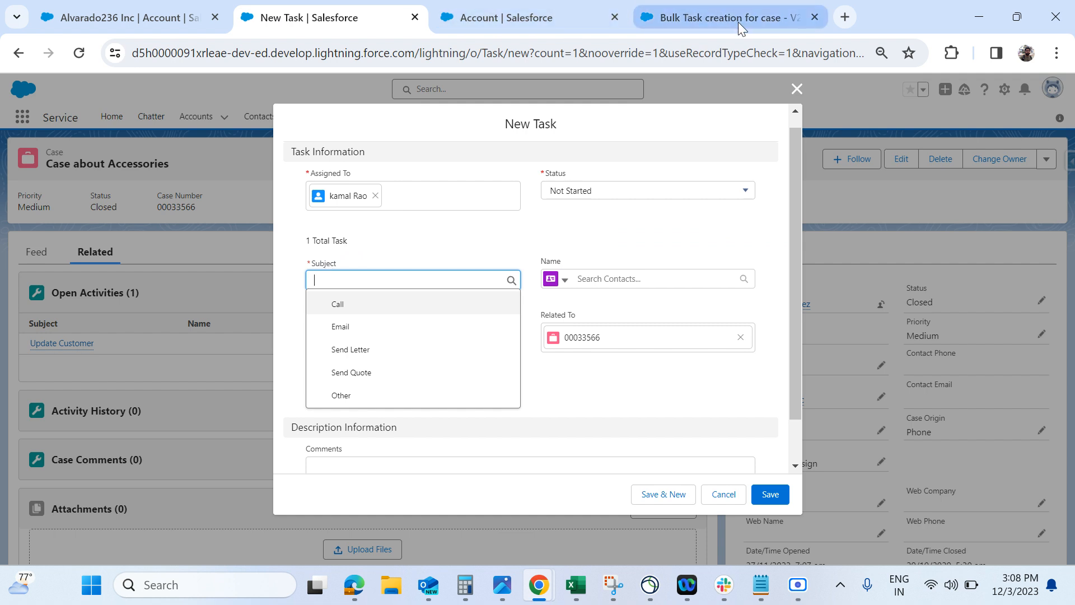
pyautogui.click(754, 14)
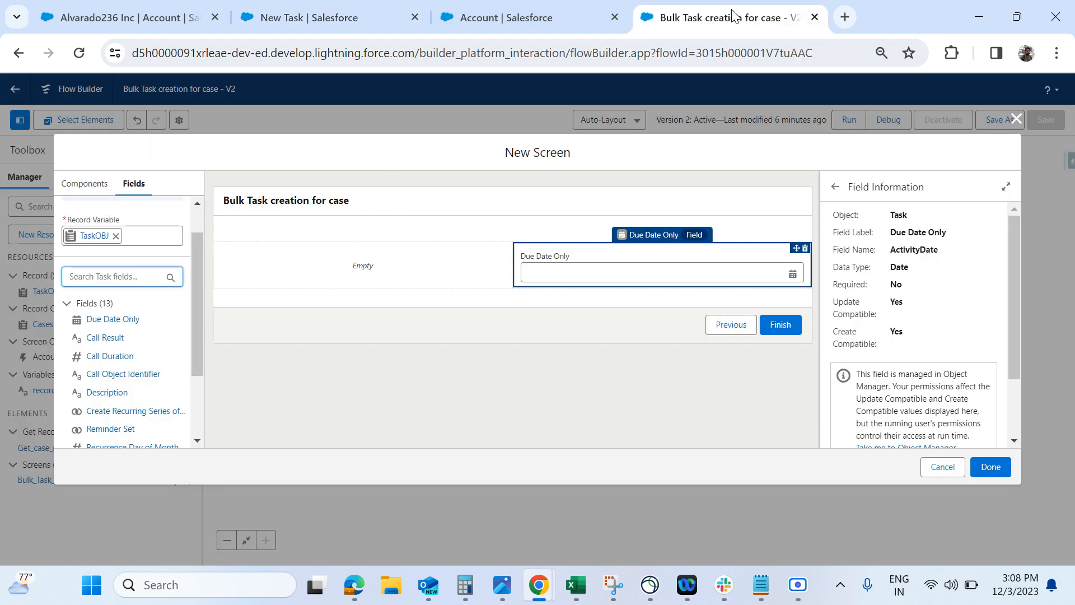
pyautogui.scroll(-3, 158, 410)
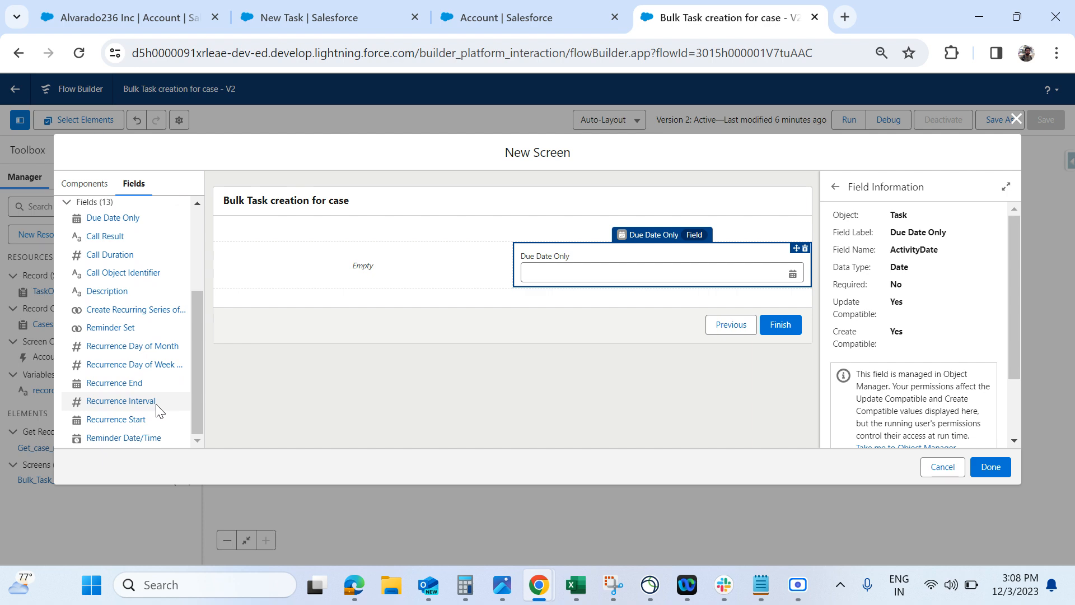
# Find the Task object in Object Manager by searching for "task" and open its Fields & Relationships.
pyautogui.click(504, 12)
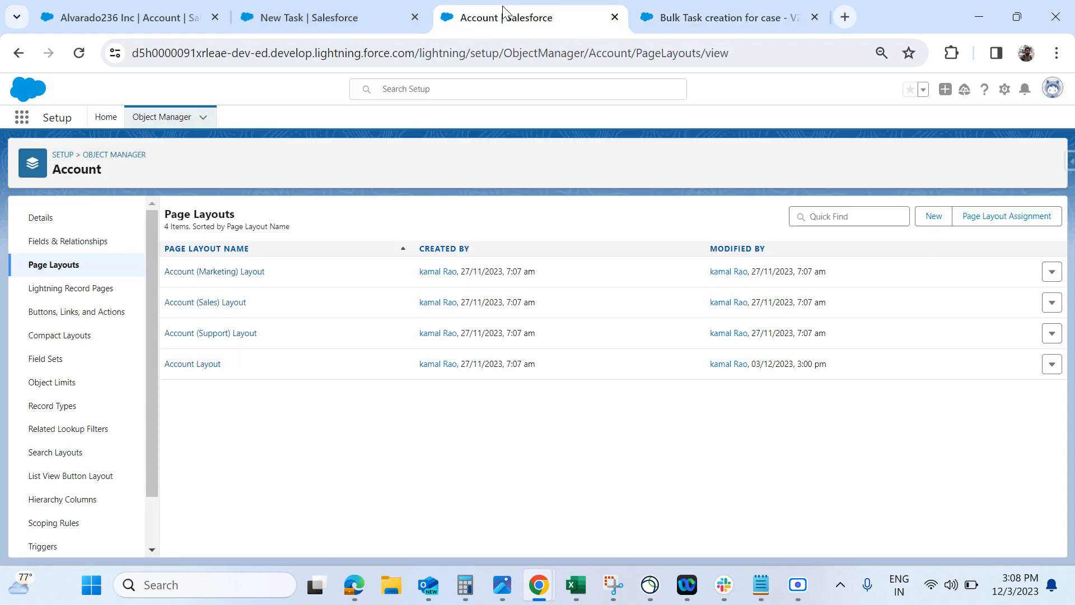
pyautogui.click(166, 119)
pyautogui.click(865, 163)
pyautogui.write('task')
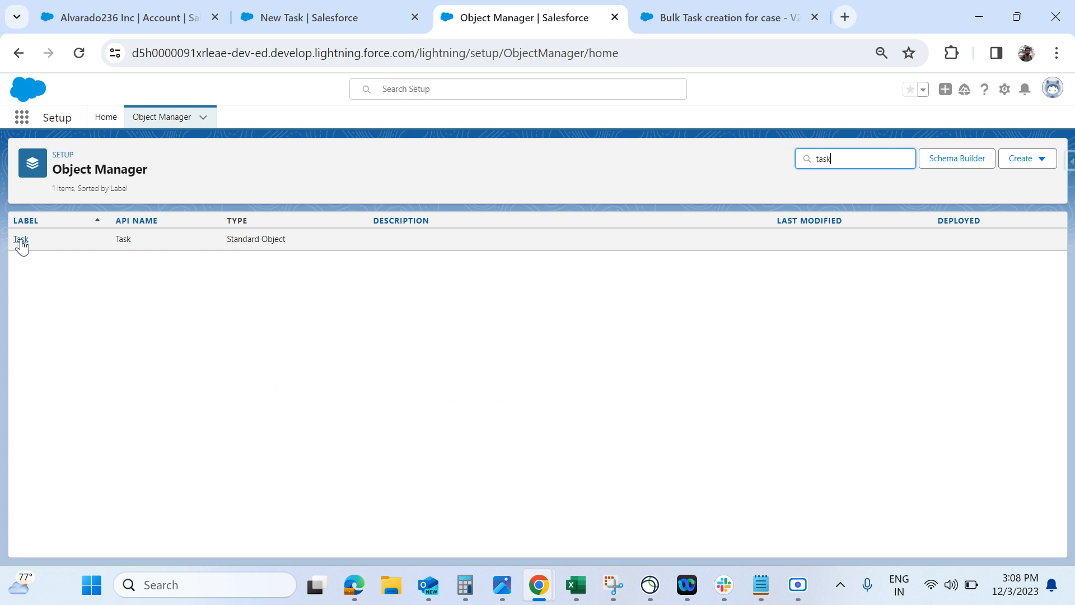
pyautogui.click(21, 239)
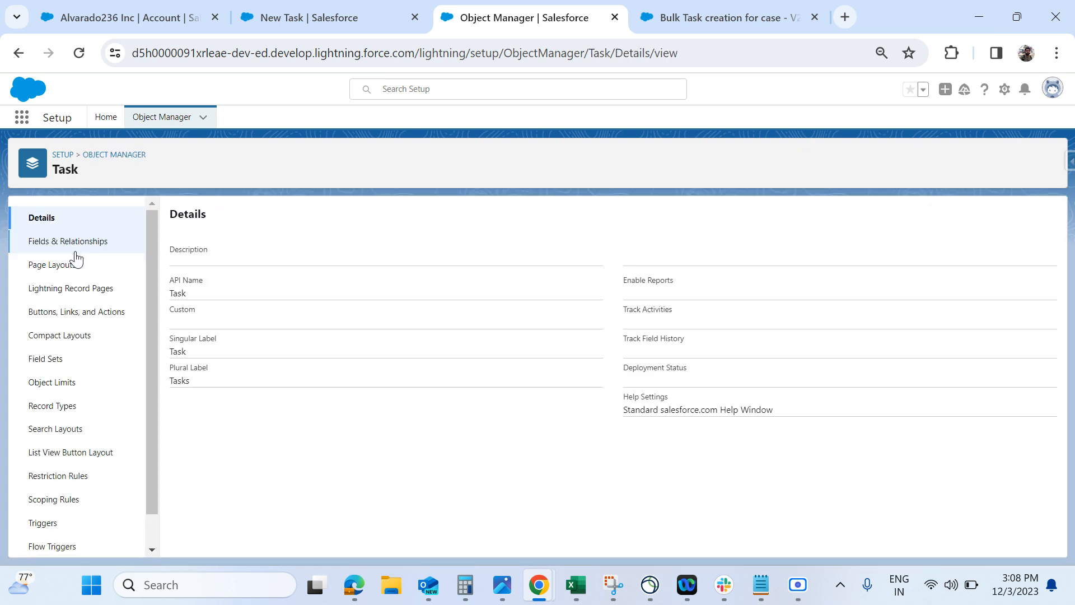
pyautogui.click(65, 241)
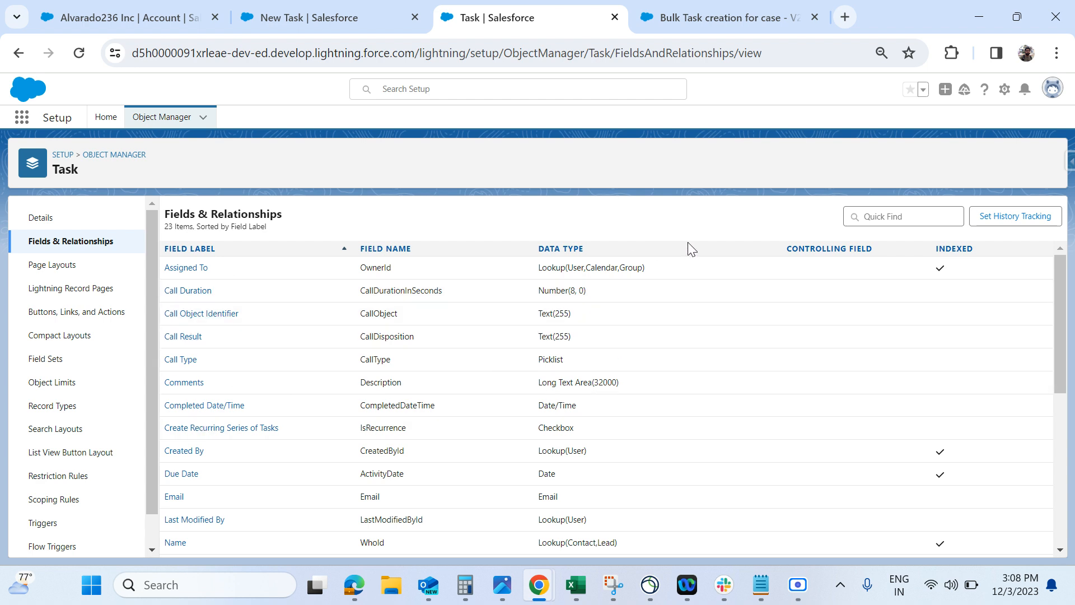
# Filter the Task object's fields by "sub" and select the field name of the Subject field.
pyautogui.click(877, 217)
pyautogui.write('sub')
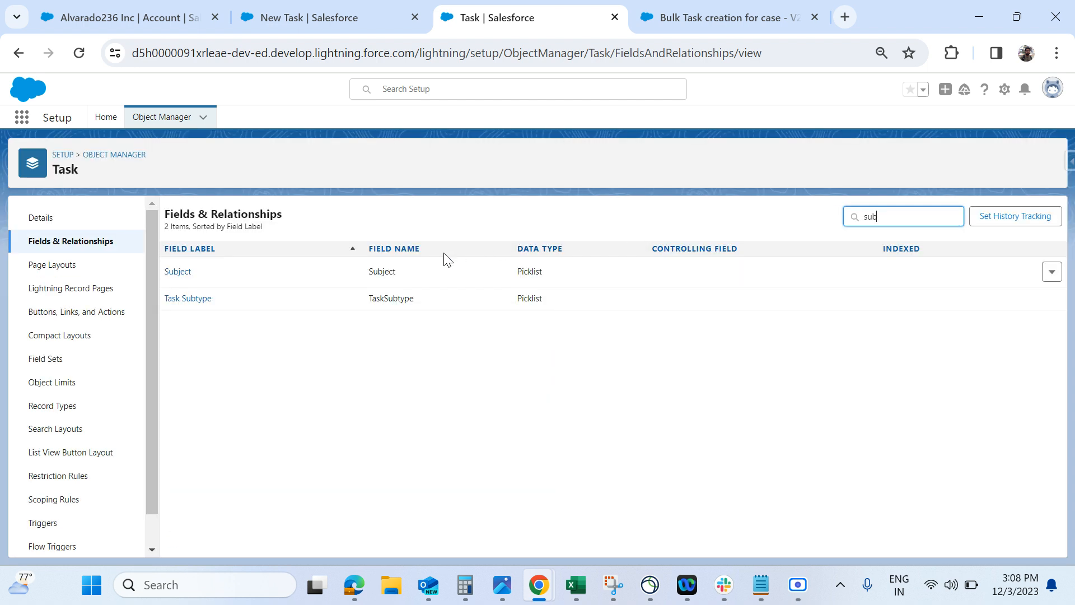
pyautogui.moveTo(369, 272); pyautogui.dragTo(391, 273)
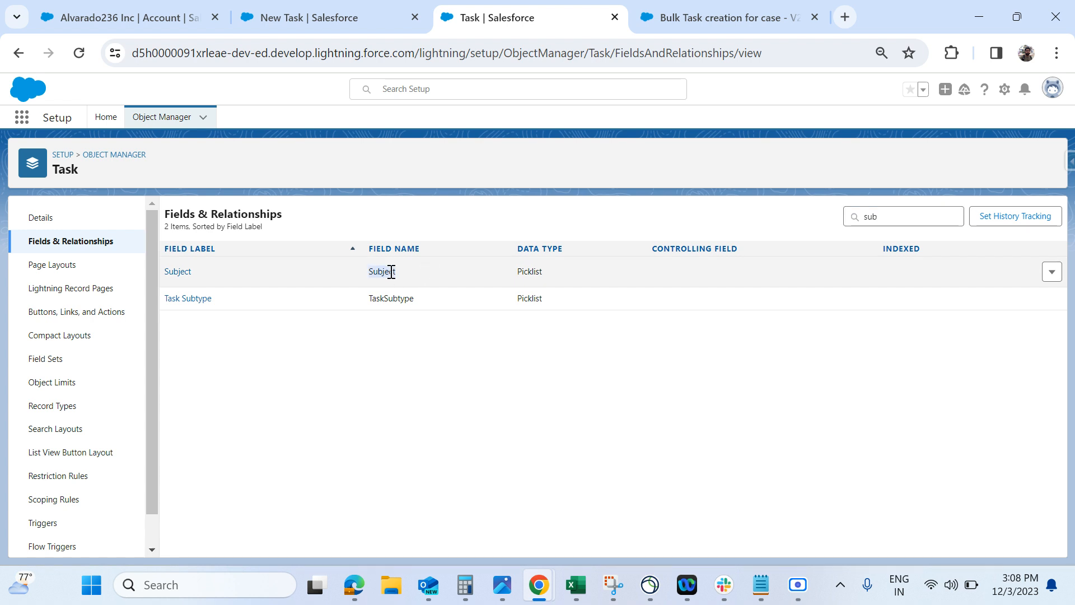
# Return to the flow's new screen, search the Task record fields for "Subject", and clear the search to browse the full list.
pyautogui.click(722, 17)
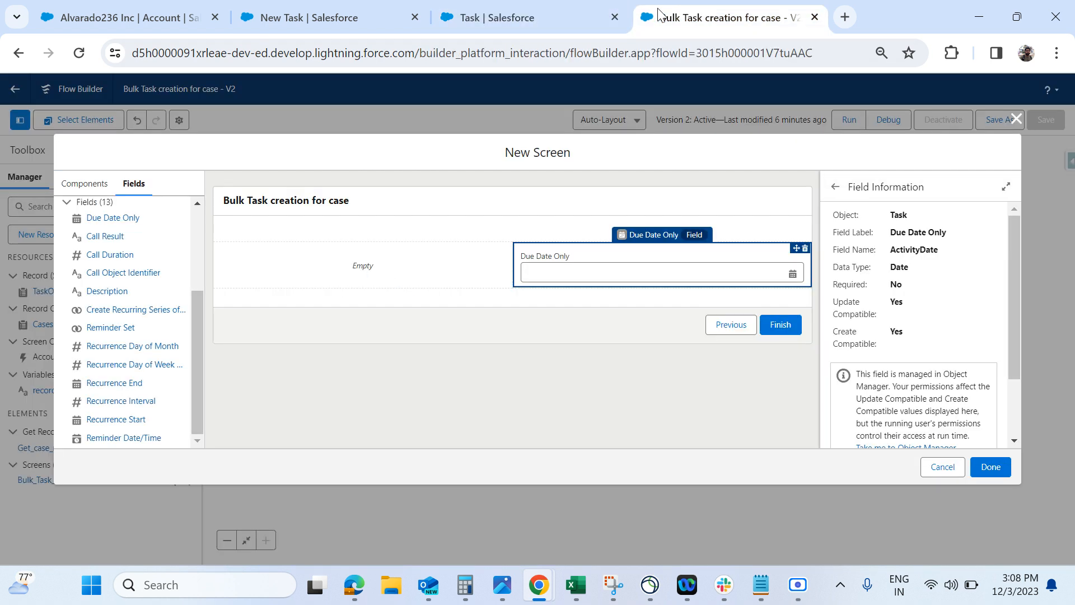
pyautogui.scroll(3, 138, 272)
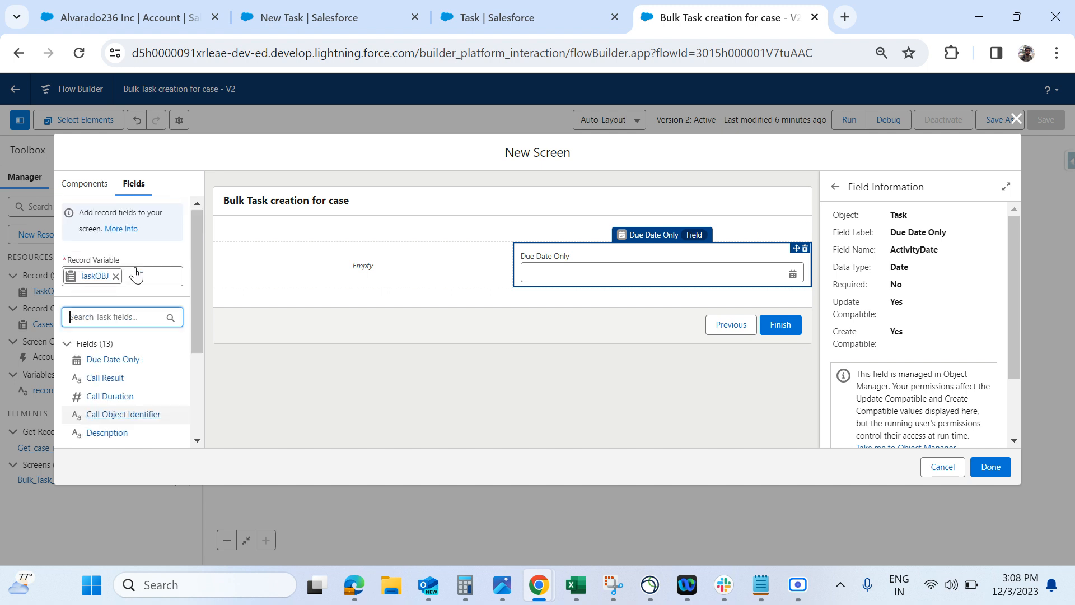
pyautogui.write('Subject')
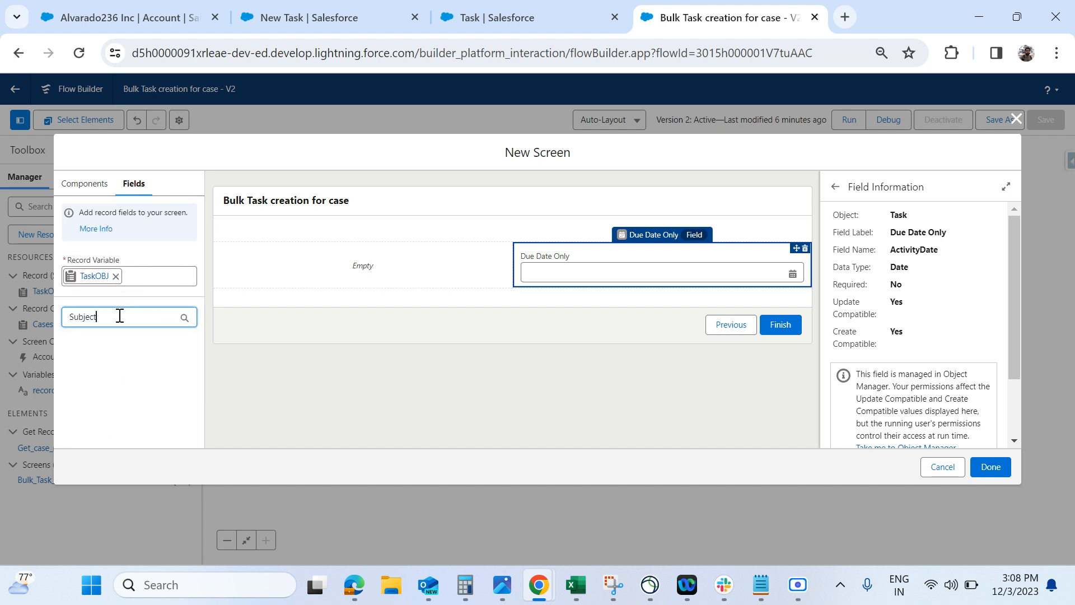
pyautogui.press('BackSpace')
pyautogui.press('BackSpace')
pyautogui.press('BackSpace')
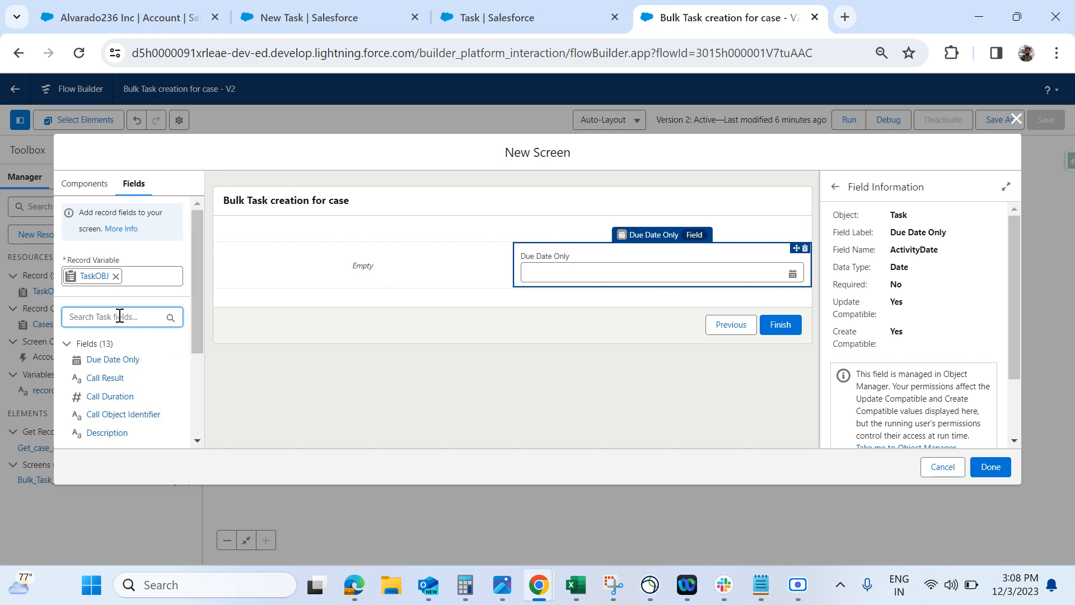
pyautogui.scroll(-3, 144, 385)
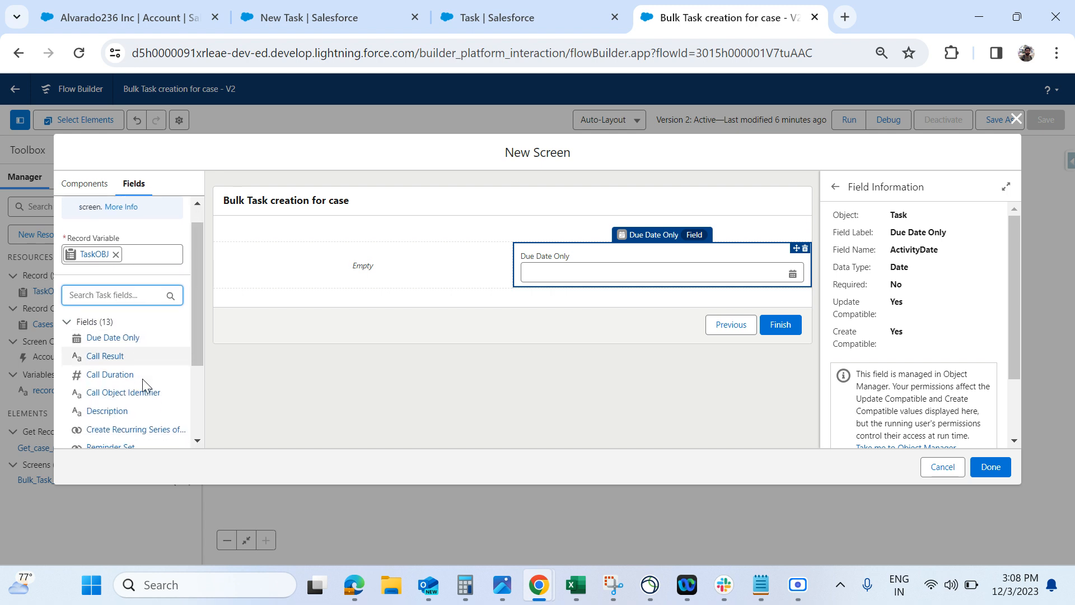
# Find the Text input component and add it to the empty column beside the Due Date Only field.
pyautogui.scroll(-1, 145, 386)
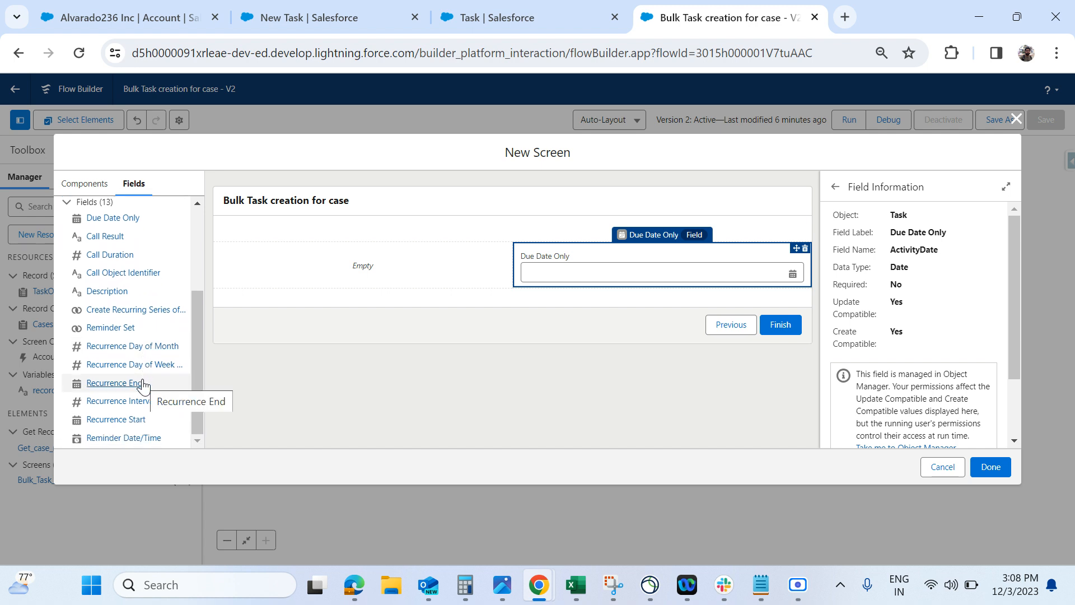
pyautogui.scroll(2, 144, 385)
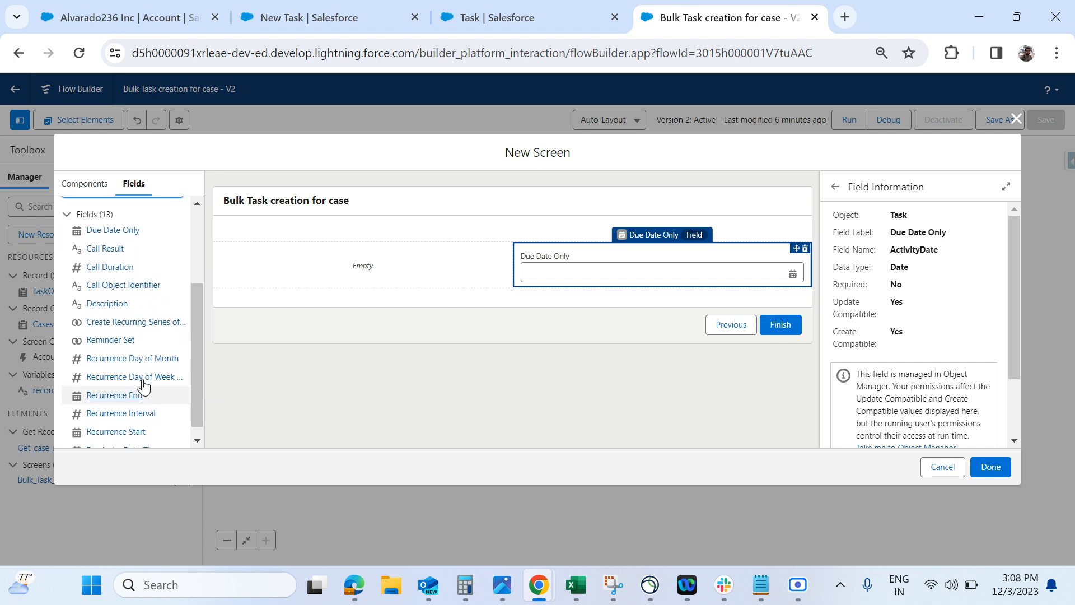
pyautogui.scroll(3, 144, 385)
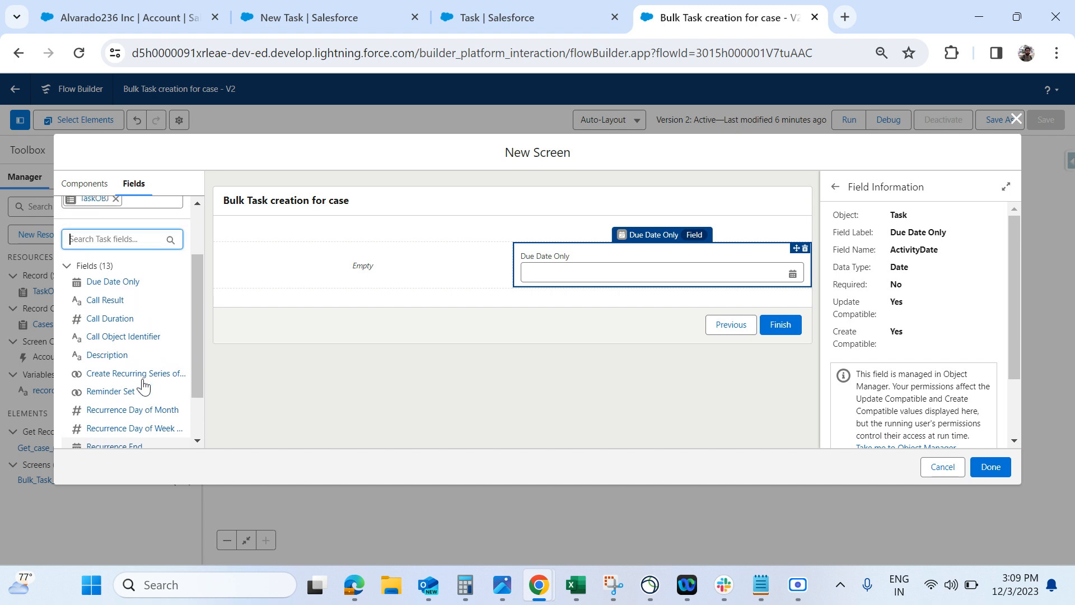
pyautogui.click(85, 184)
pyautogui.click(103, 214)
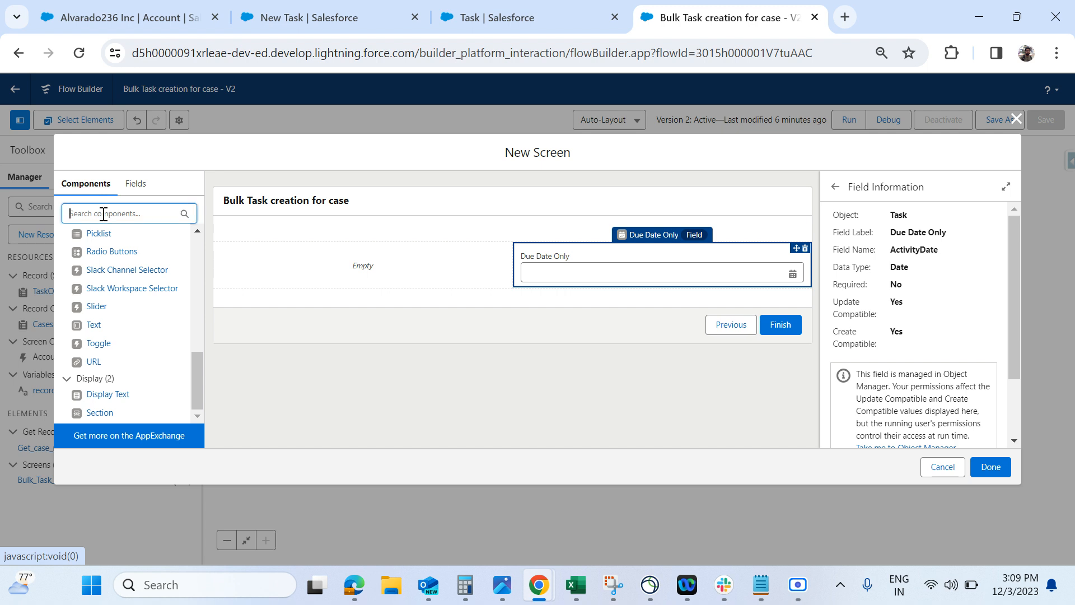
pyautogui.write('text')
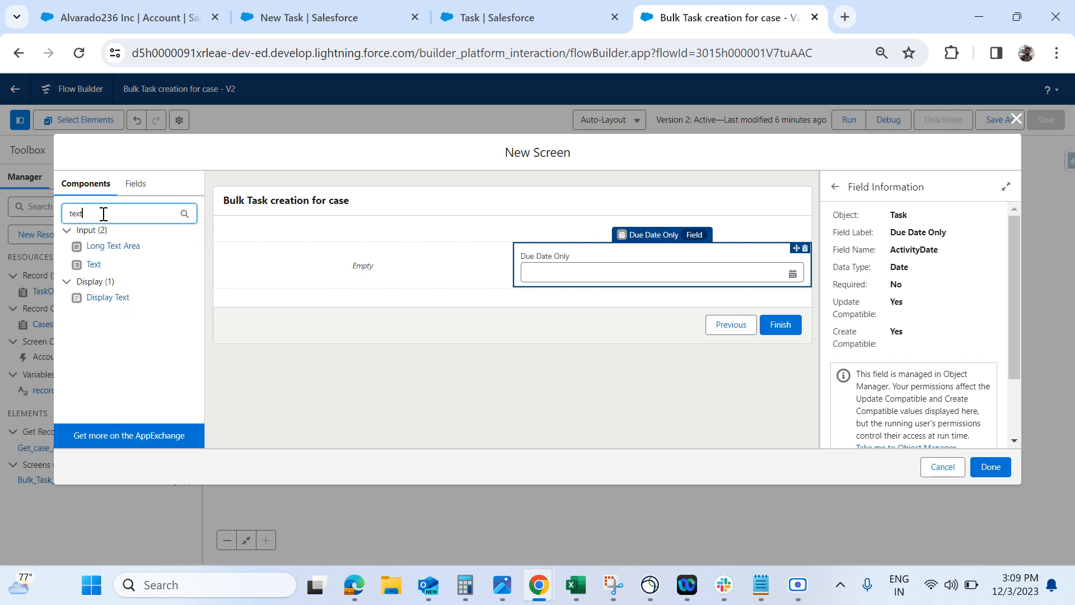
pyautogui.moveTo(91, 264); pyautogui.dragTo(317, 274)
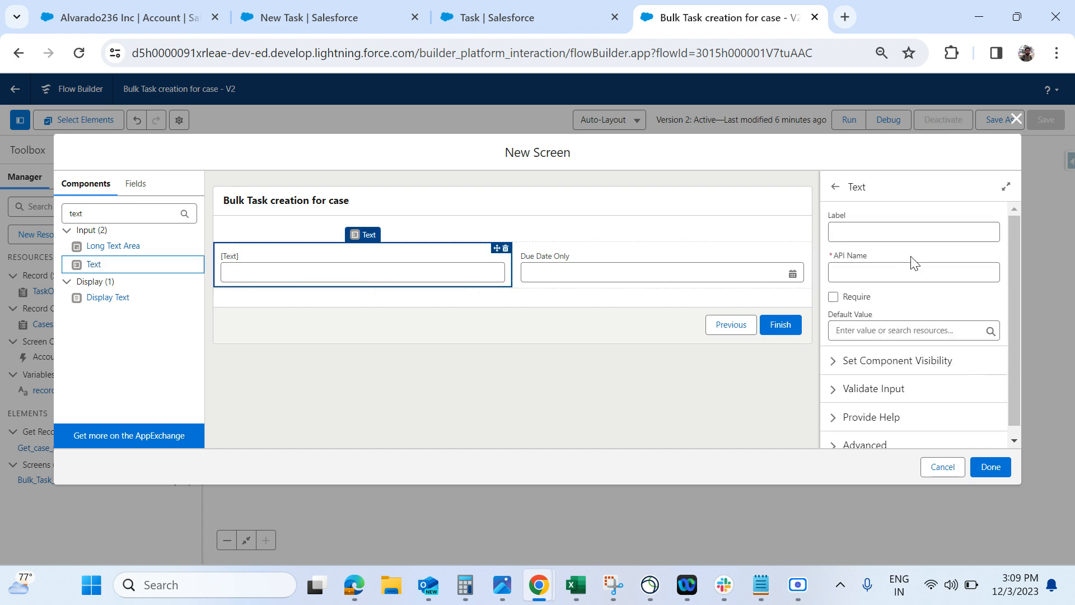
# Set the new text component's label and API name to Subject.
pyautogui.click(862, 232)
pyautogui.write('Subjec')
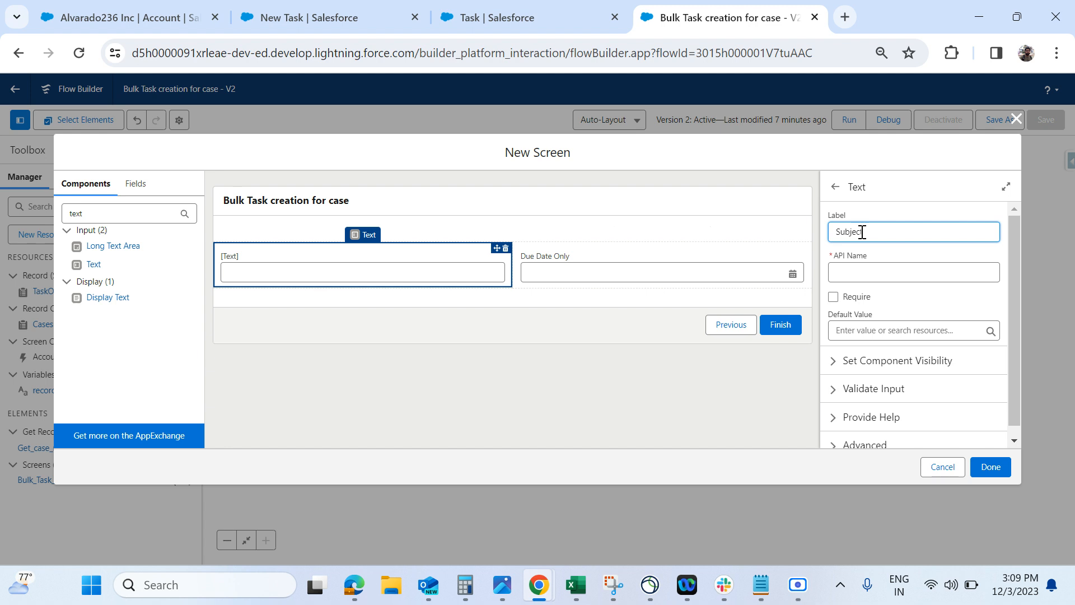
pyautogui.write('t')
pyautogui.click(876, 270)
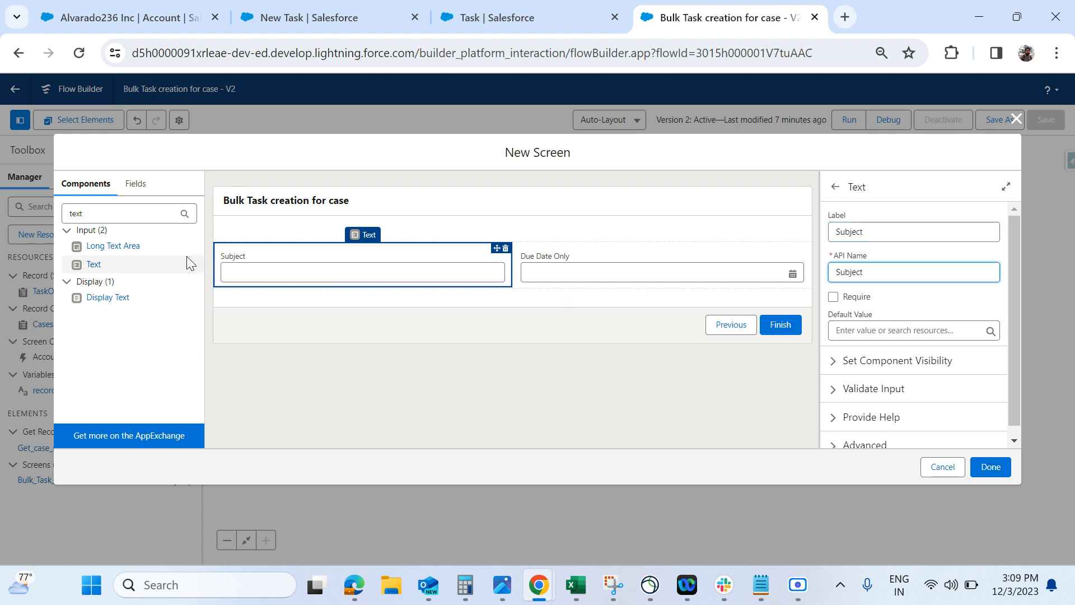
# Check the fields on the New Task form and look through the Task record fields available for the flow screen.
pyautogui.click(286, 22)
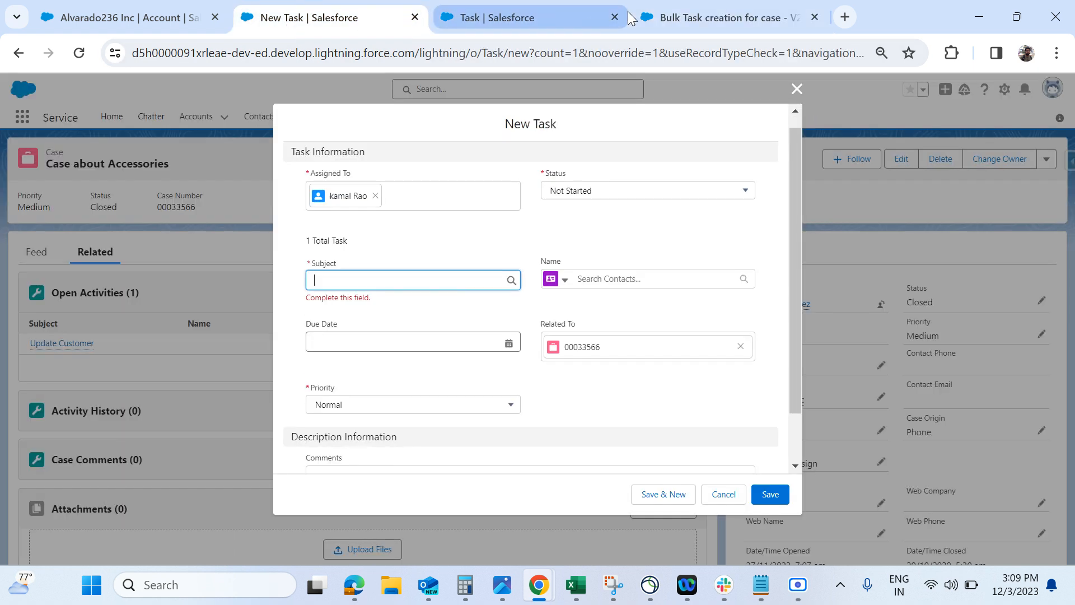
pyautogui.click(727, 11)
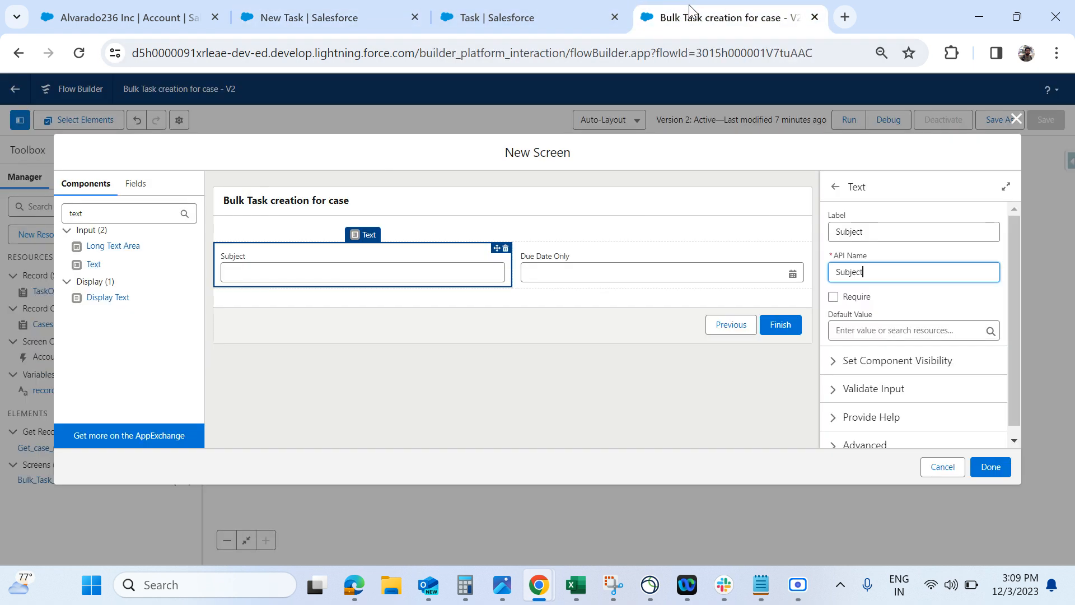
pyautogui.click(134, 187)
pyautogui.click(137, 312)
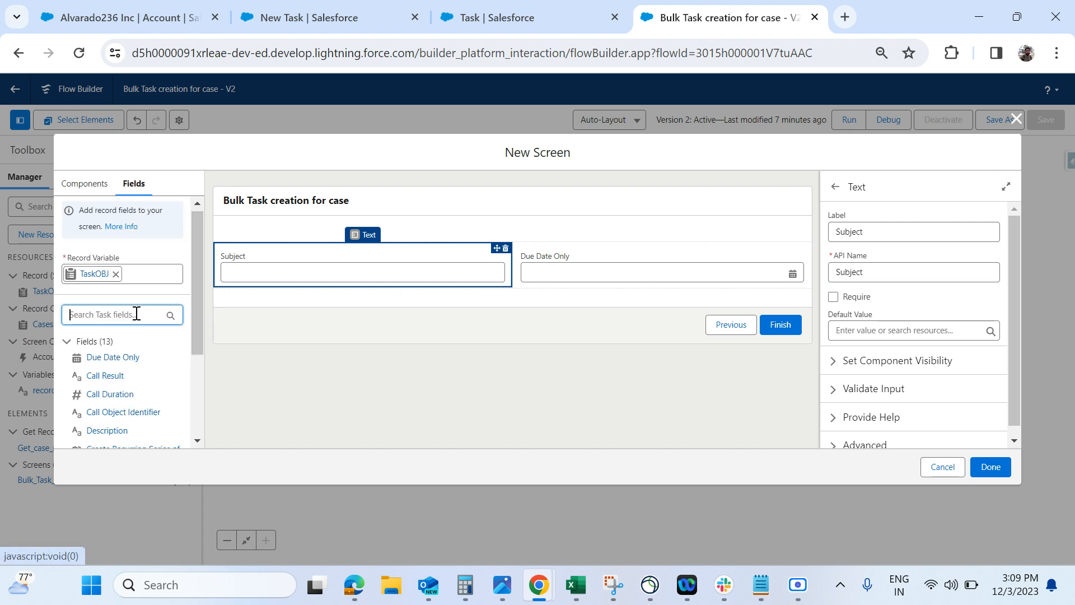
pyautogui.write('st')
pyautogui.press('BackSpace')
pyautogui.press('BackSpace')
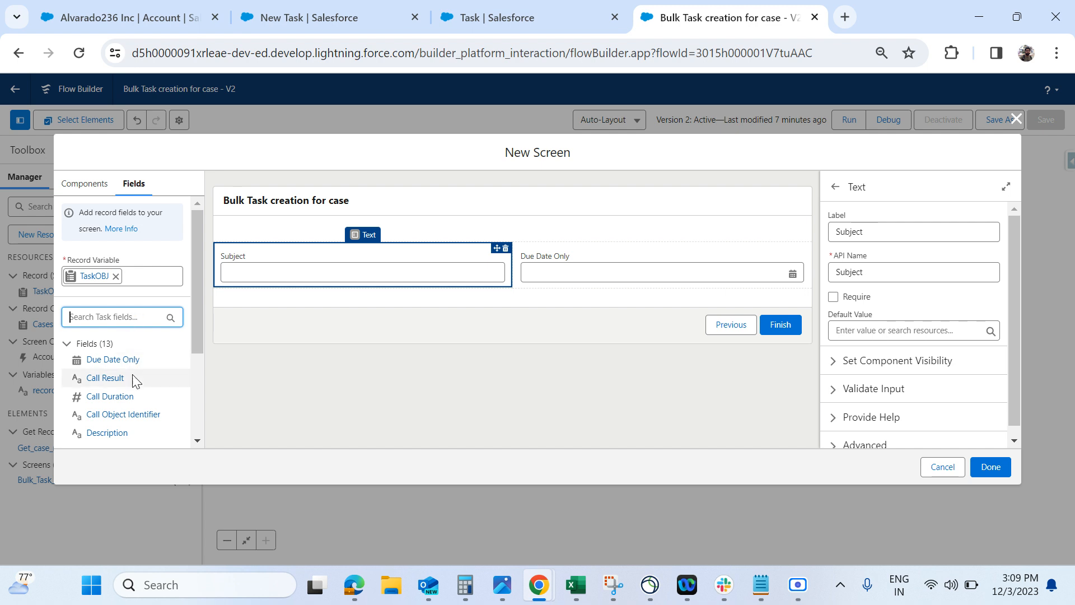
pyautogui.scroll(-3, 133, 377)
pyautogui.scroll(-2, 134, 381)
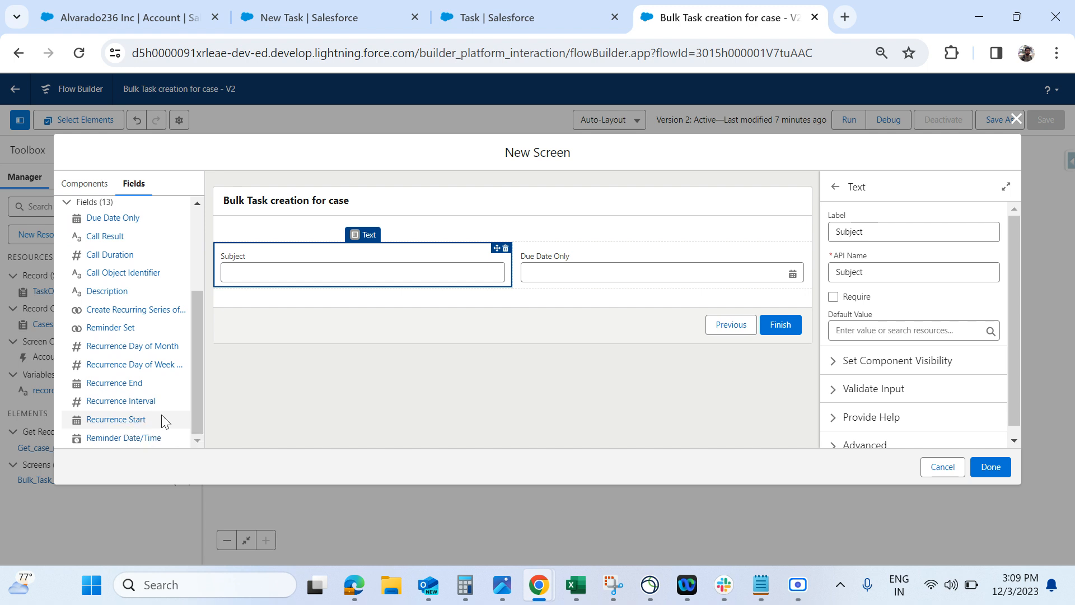
pyautogui.scroll(3, 163, 421)
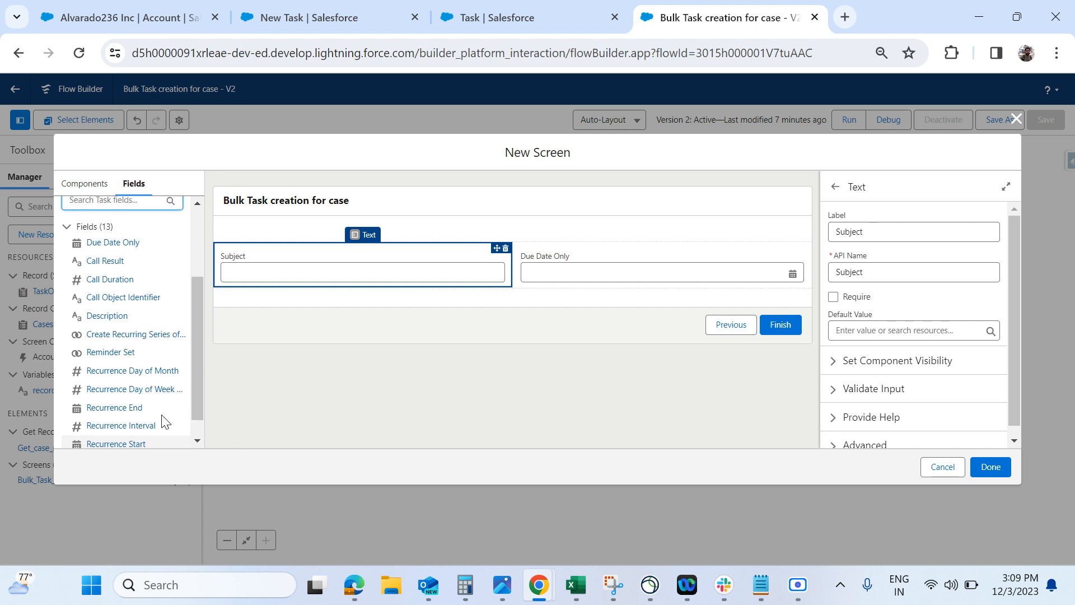
pyautogui.scroll(-3, 163, 421)
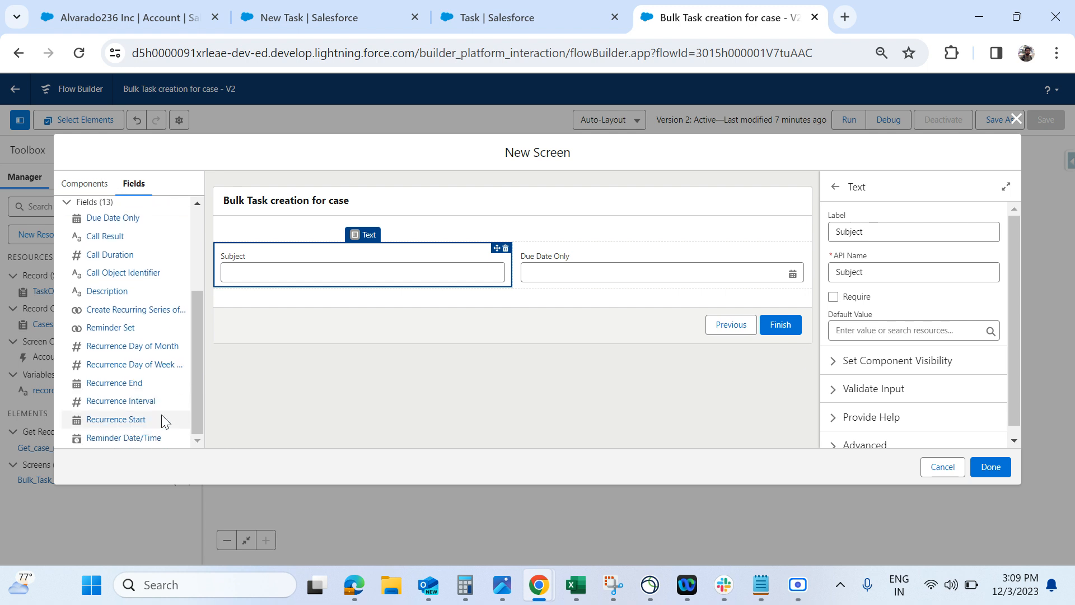
pyautogui.scroll(3, 163, 421)
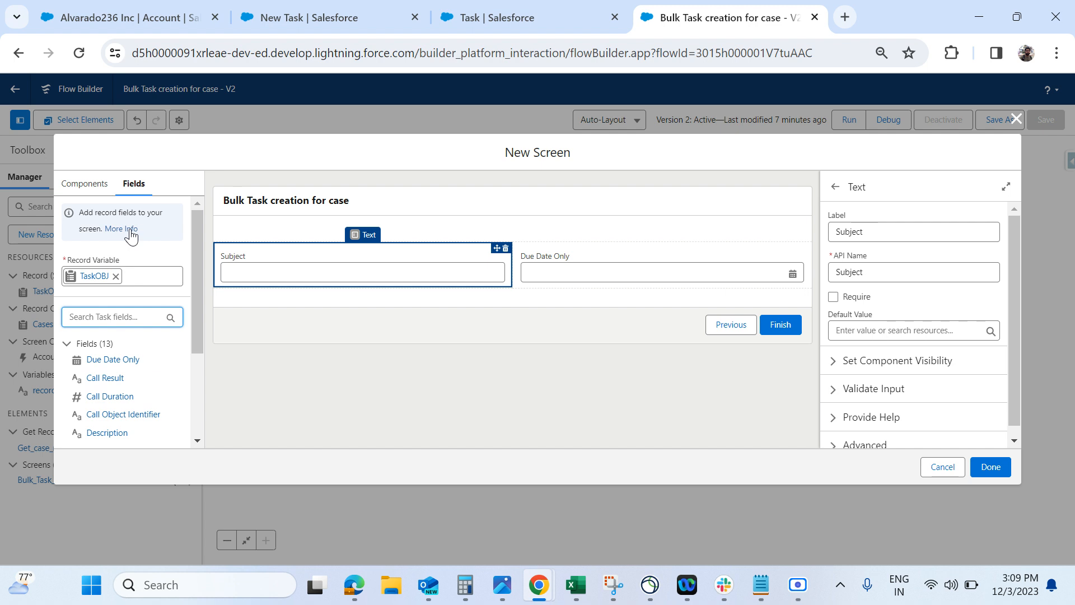
# Compare the New Task form and the Task object's field list with the components and fields offered for the screen.
pyautogui.click(100, 188)
pyautogui.doubleClick(108, 213)
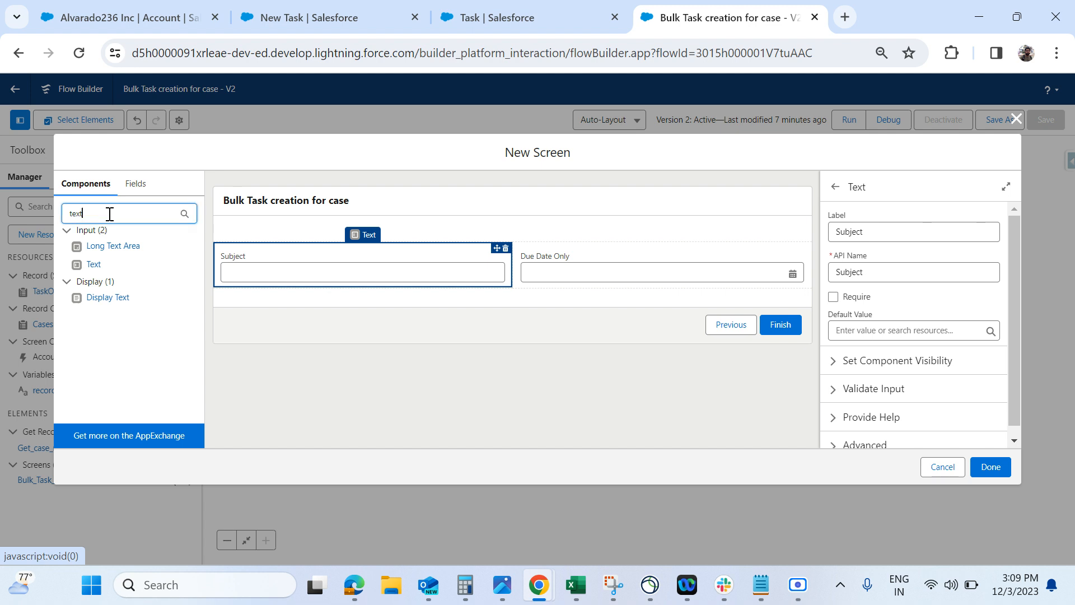
pyautogui.click(384, 386)
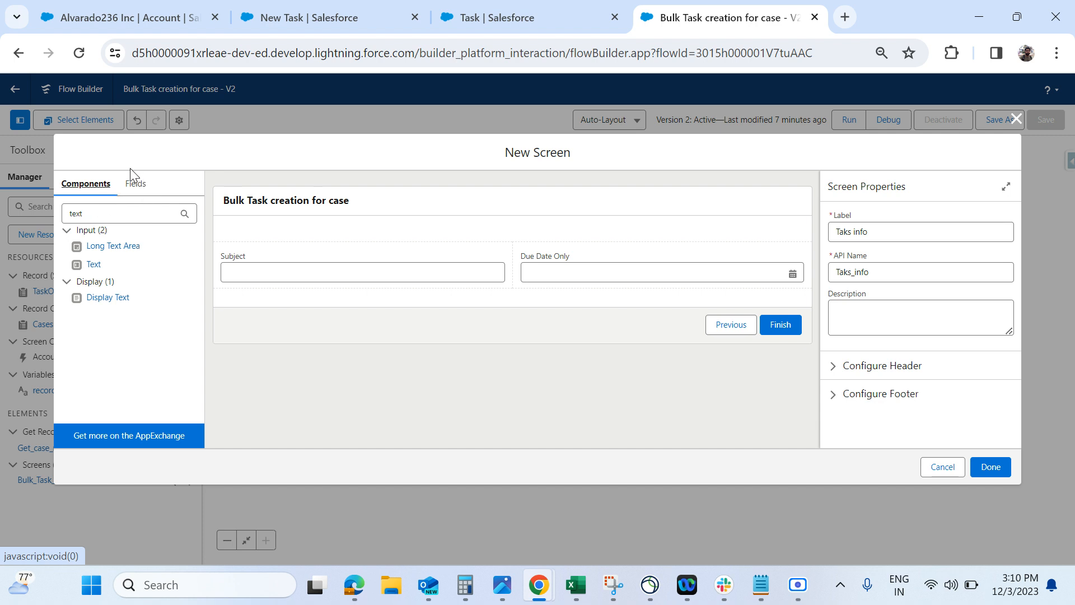
pyautogui.click(133, 187)
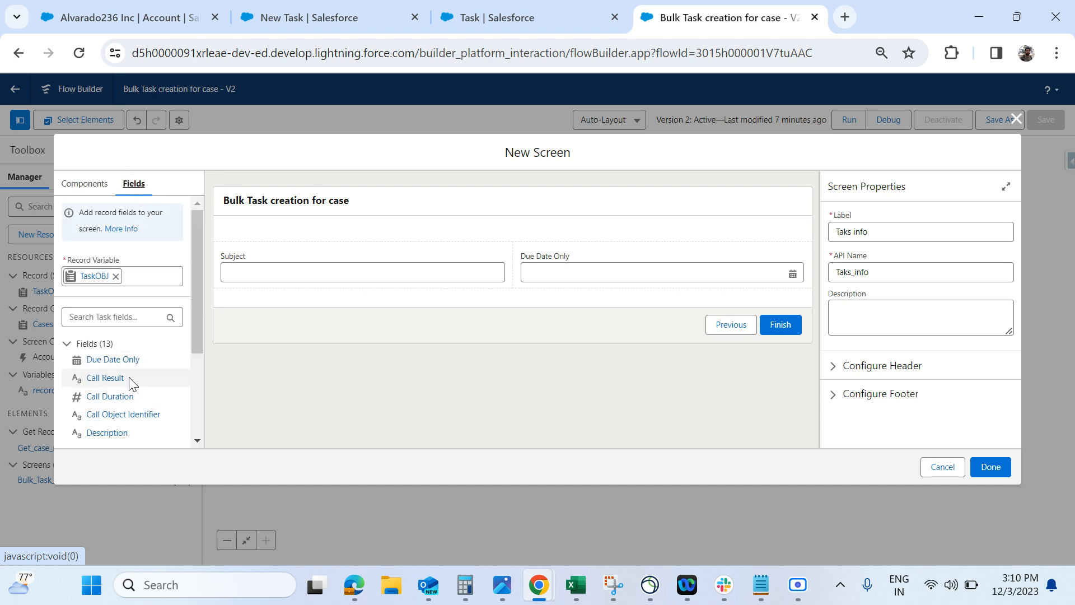
pyautogui.scroll(-3, 134, 385)
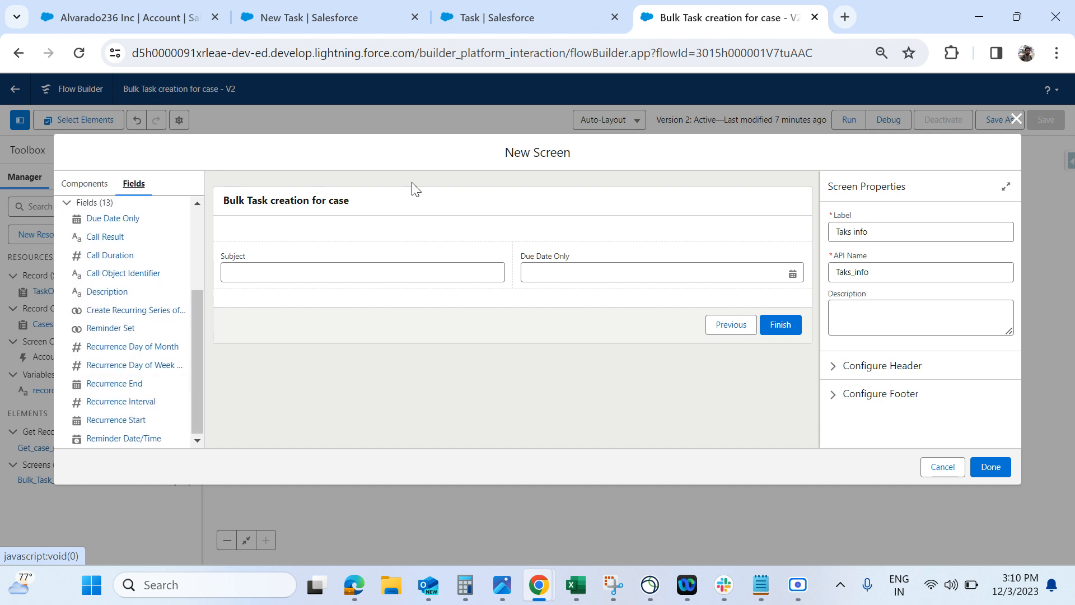
pyautogui.click(362, 18)
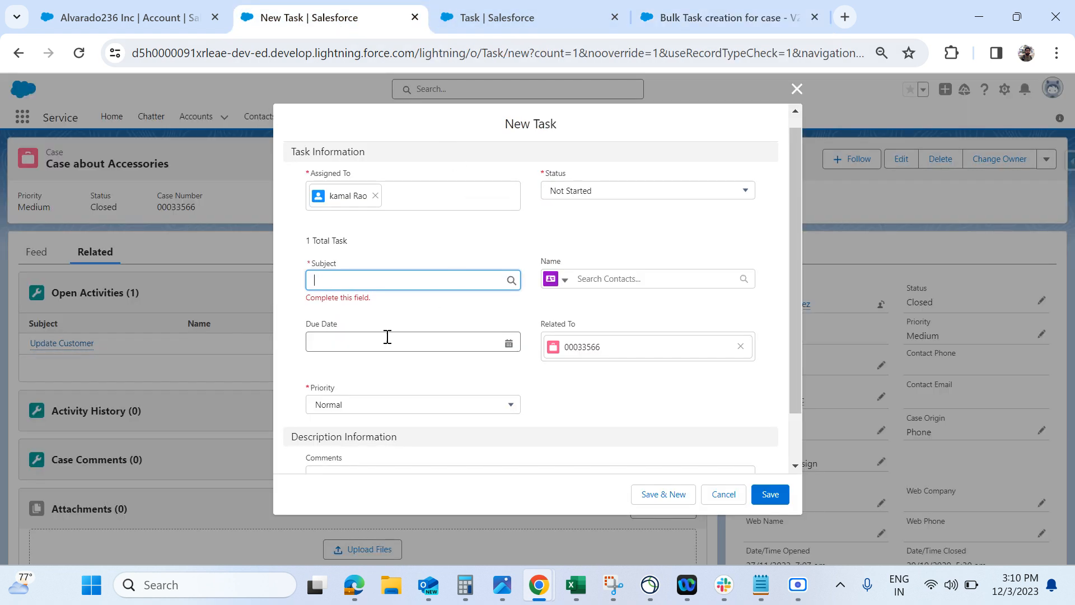
pyautogui.click(364, 346)
pyautogui.click(540, 15)
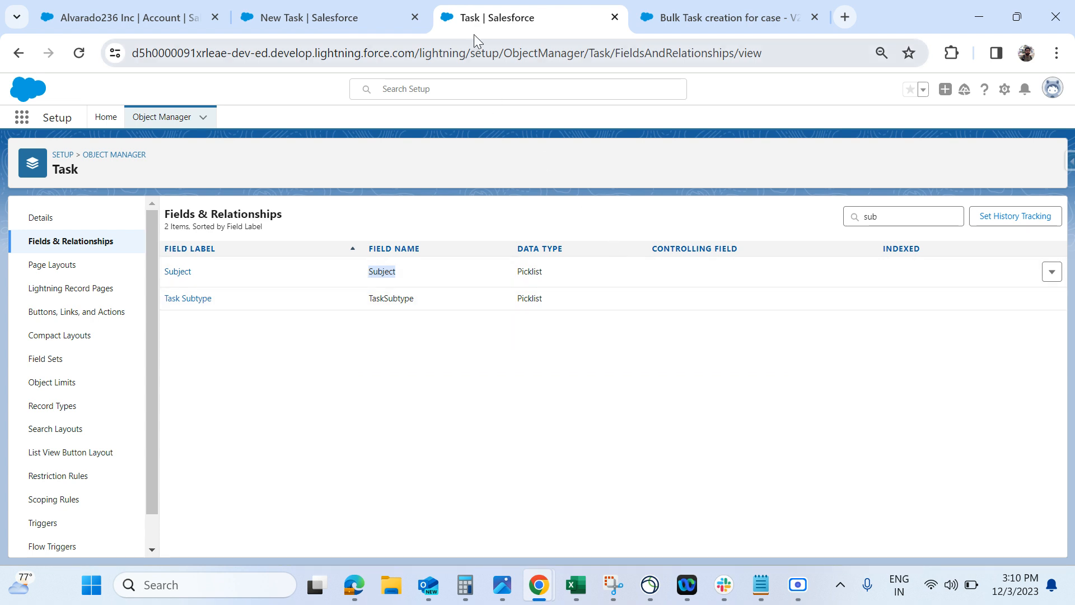
pyautogui.click(347, 22)
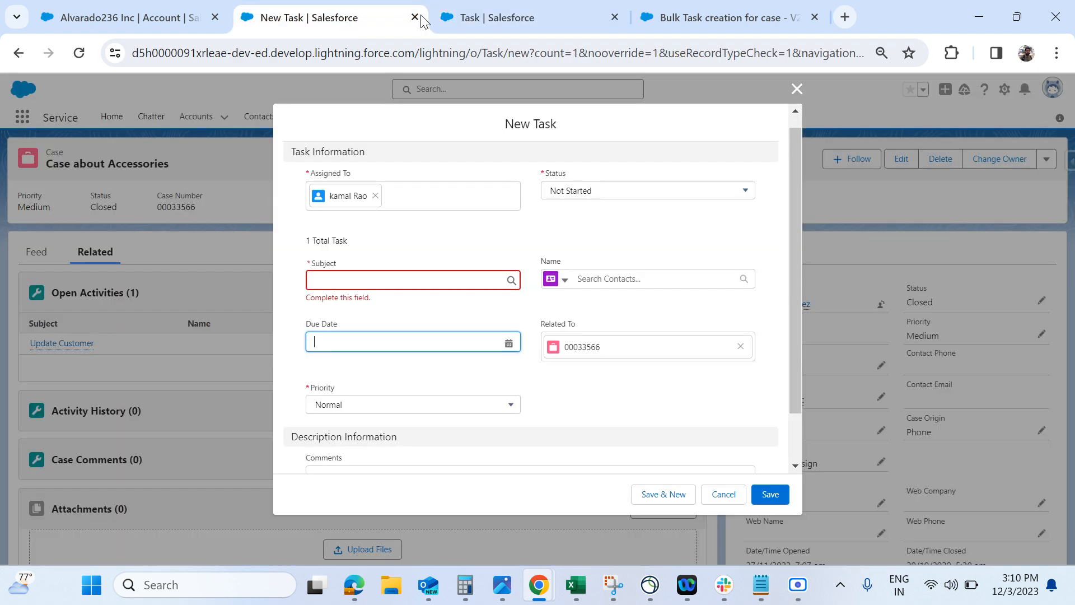
pyautogui.click(667, 25)
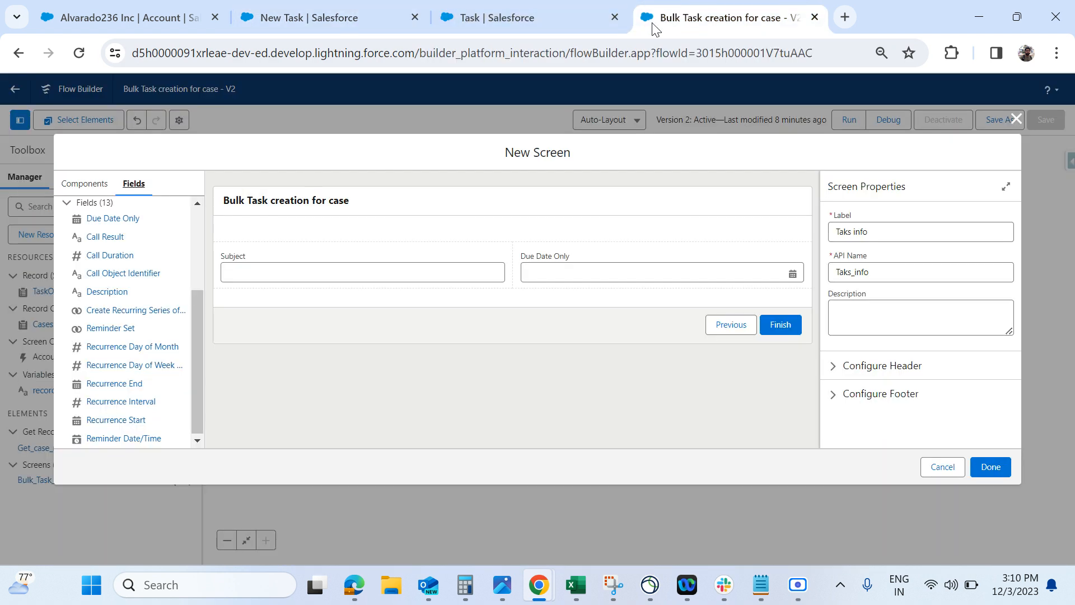
pyautogui.scroll(1, 144, 322)
pyautogui.scroll(1, 144, 322)
pyautogui.scroll(-2, 144, 320)
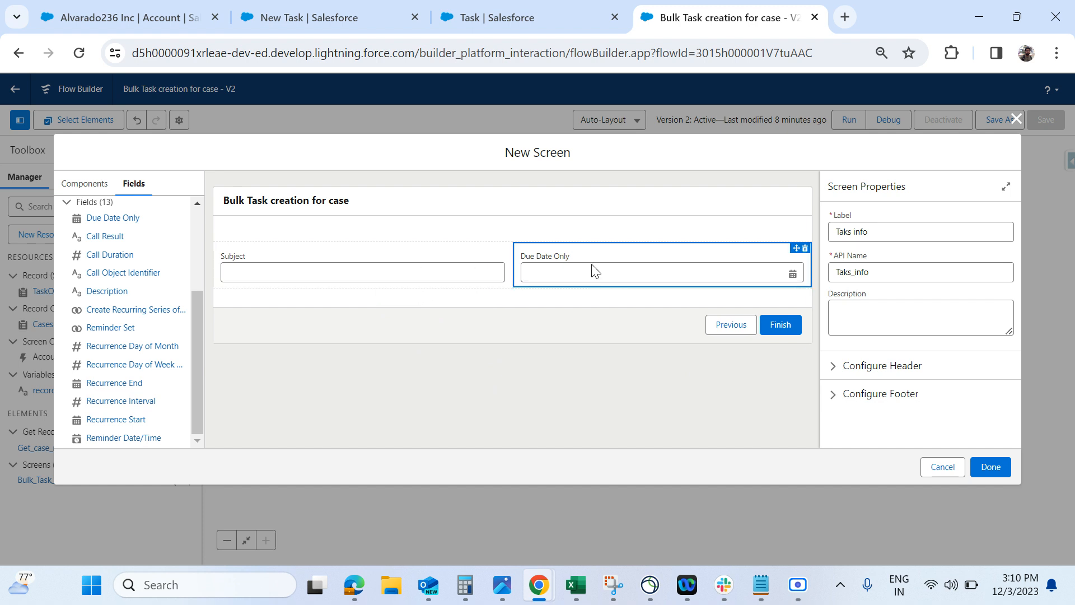
# Search the components for "lo" and place a Lookup component directly below the Subject field.
pyautogui.click(84, 185)
pyautogui.doubleClick(103, 213)
pyautogui.press('BackSpace')
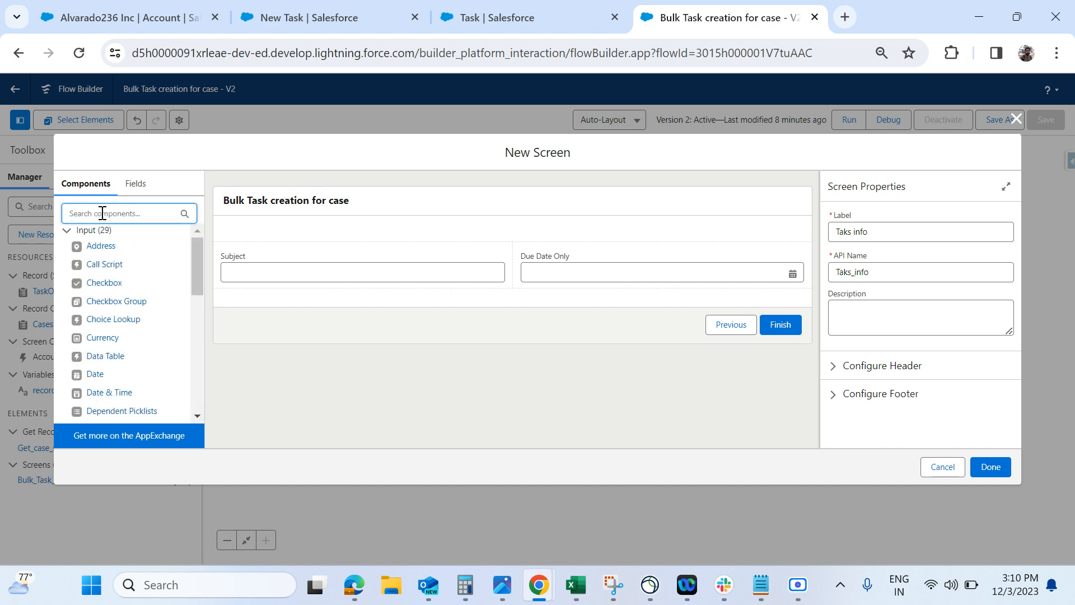
pyautogui.write('la')
pyautogui.press('BackSpace')
pyautogui.press('BackSpace')
pyautogui.write('la')
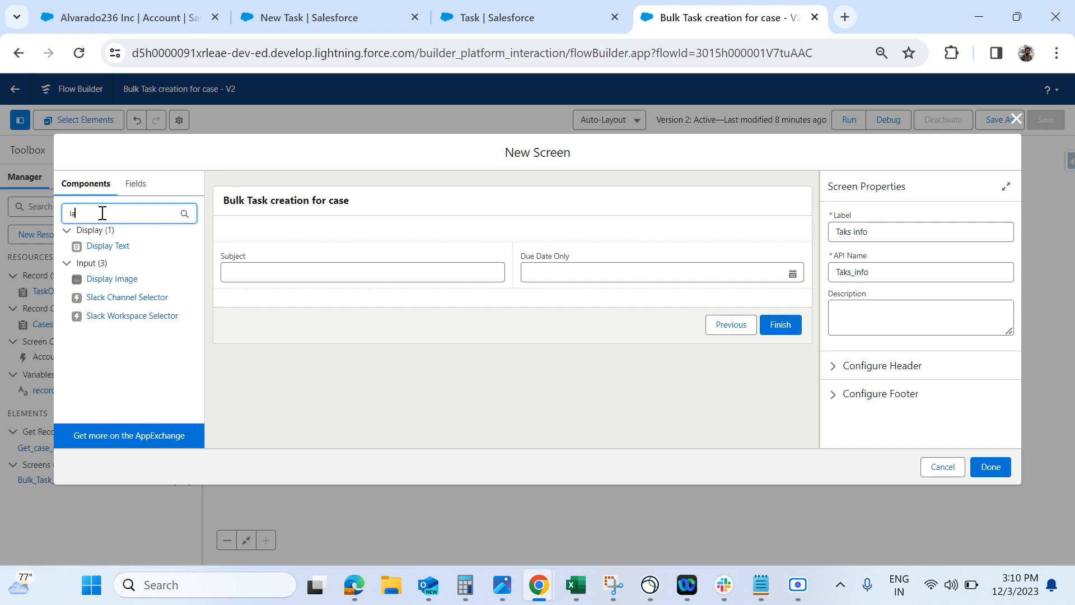
pyautogui.press('BackSpace')
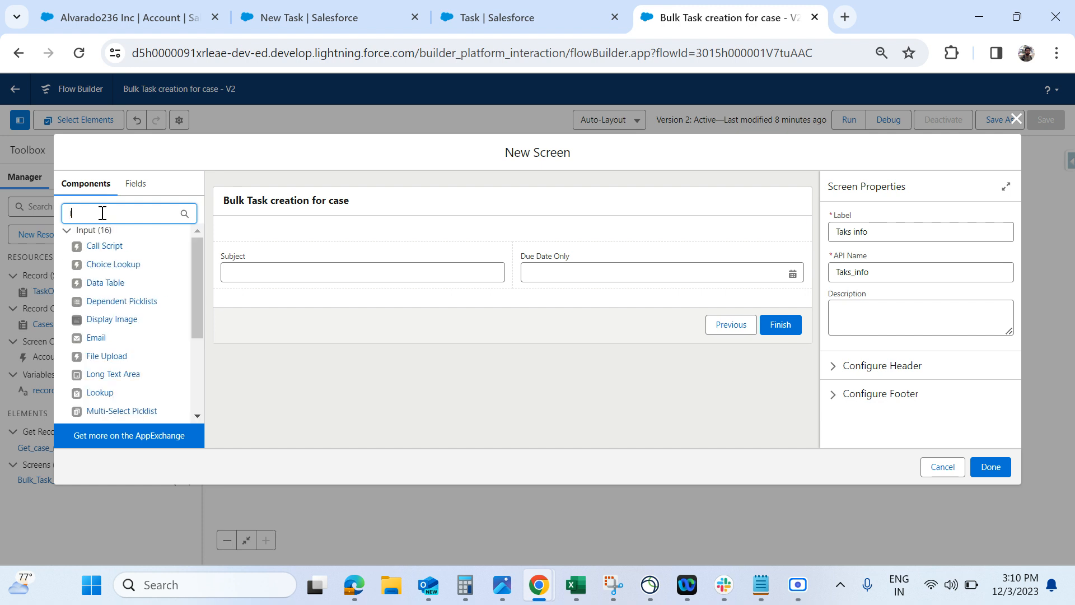
pyautogui.write('o')
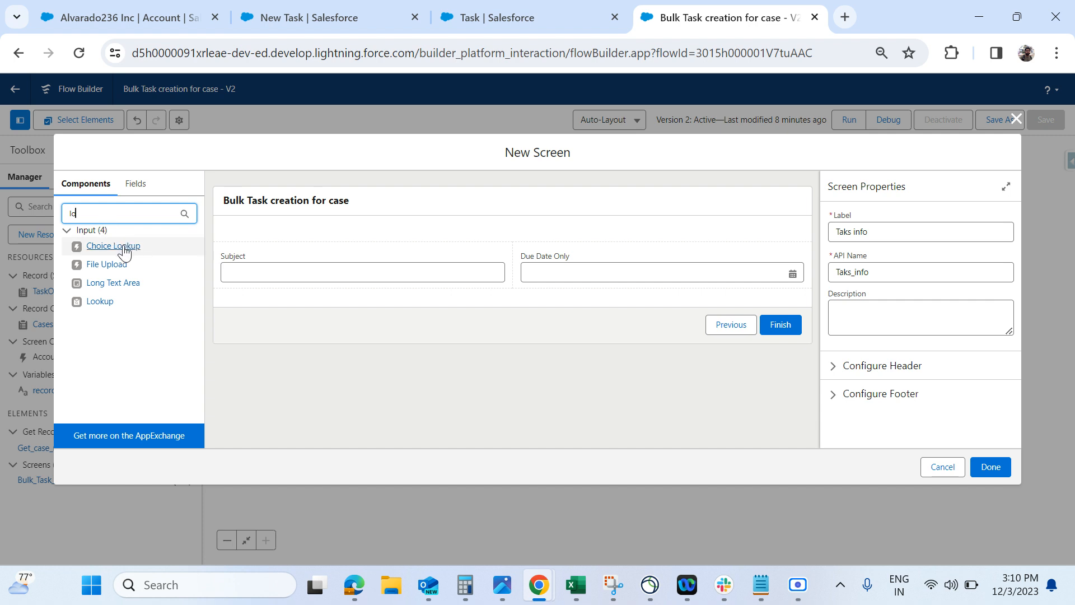
pyautogui.moveTo(100, 303); pyautogui.dragTo(300, 248)
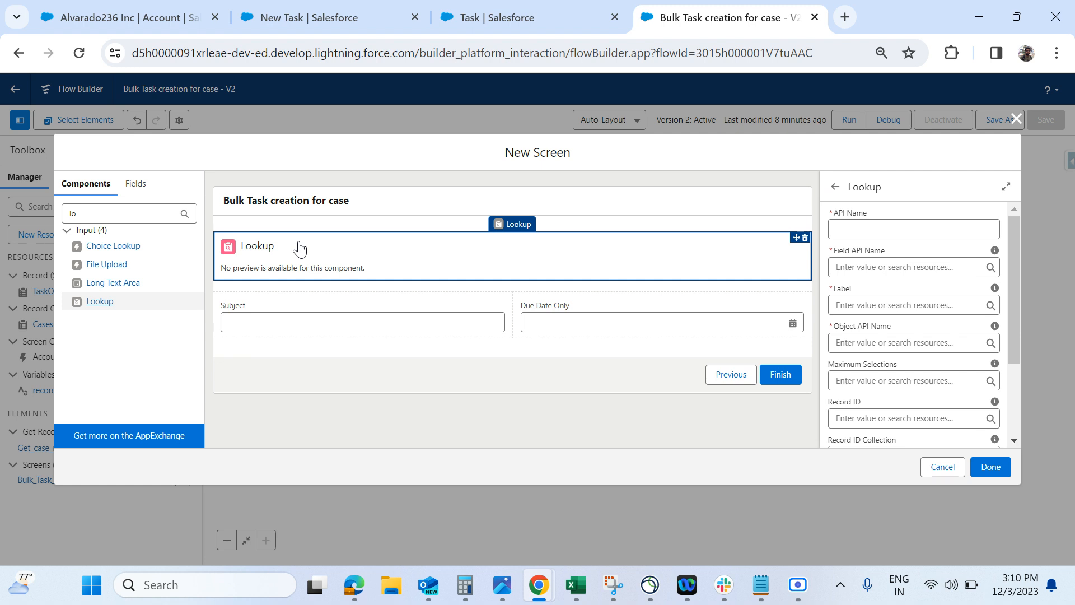
pyautogui.moveTo(421, 261); pyautogui.dragTo(422, 329)
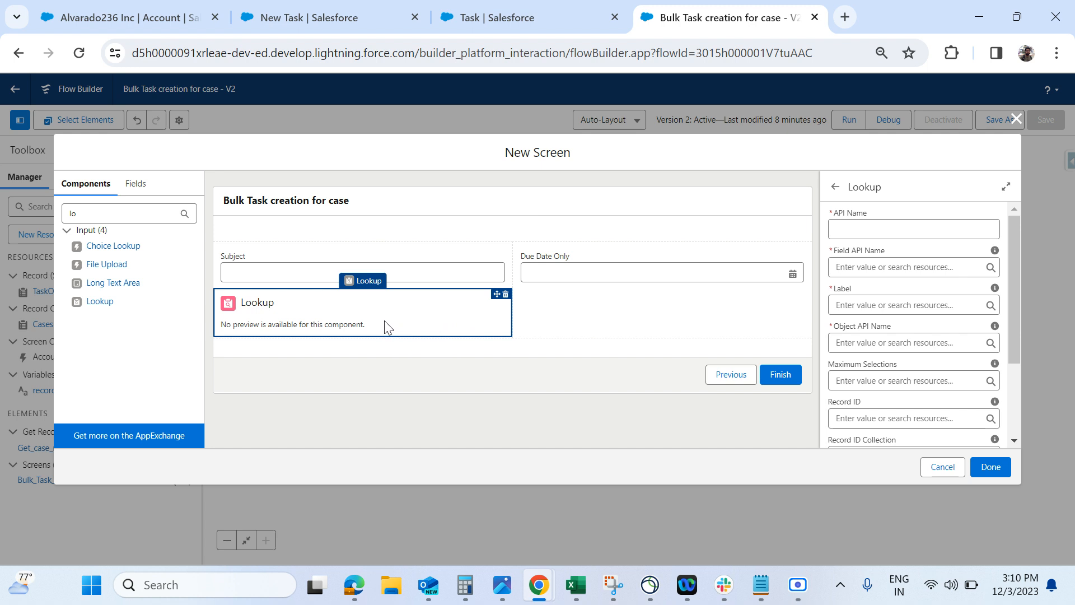
# Set the Lookup component's API name to Assign_To.
pyautogui.click(857, 227)
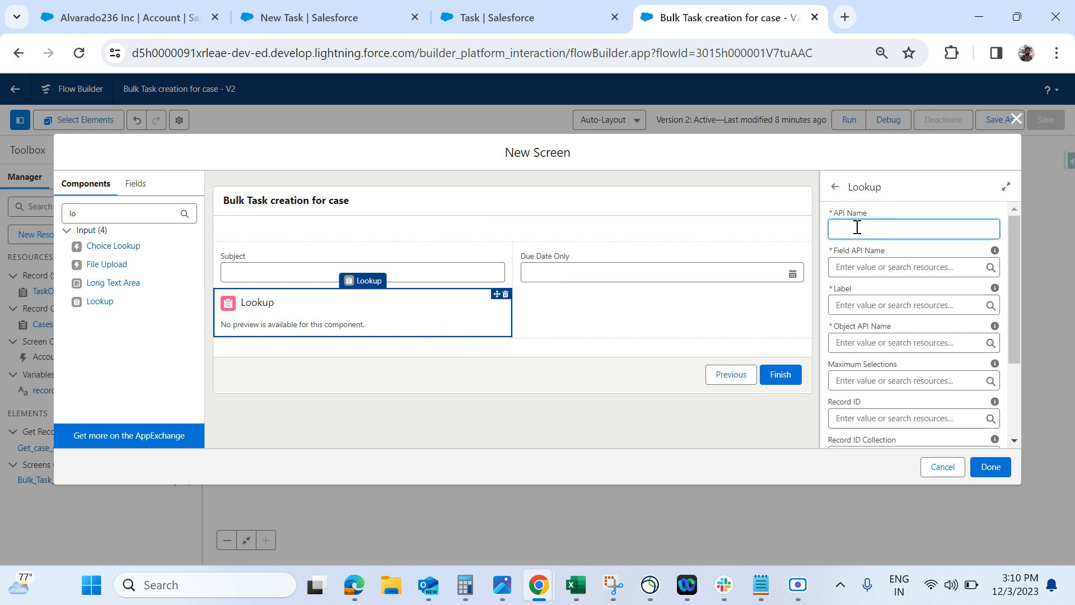
pyautogui.write('Assign To')
pyautogui.click(856, 267)
pyautogui.click(863, 230)
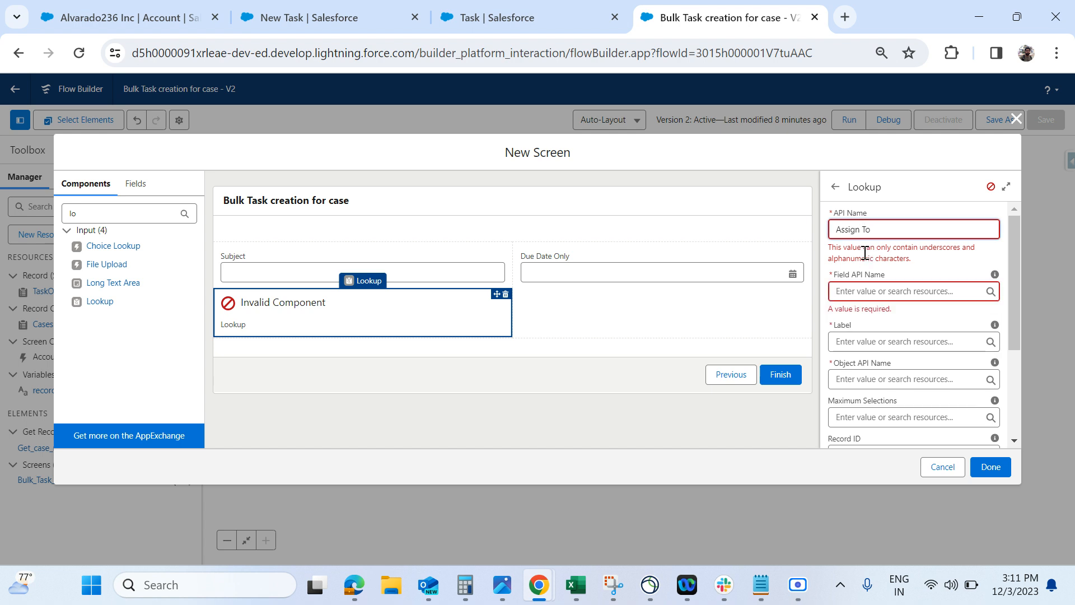
pyautogui.press('BackSpace')
pyautogui.write('_')
pyautogui.click(907, 273)
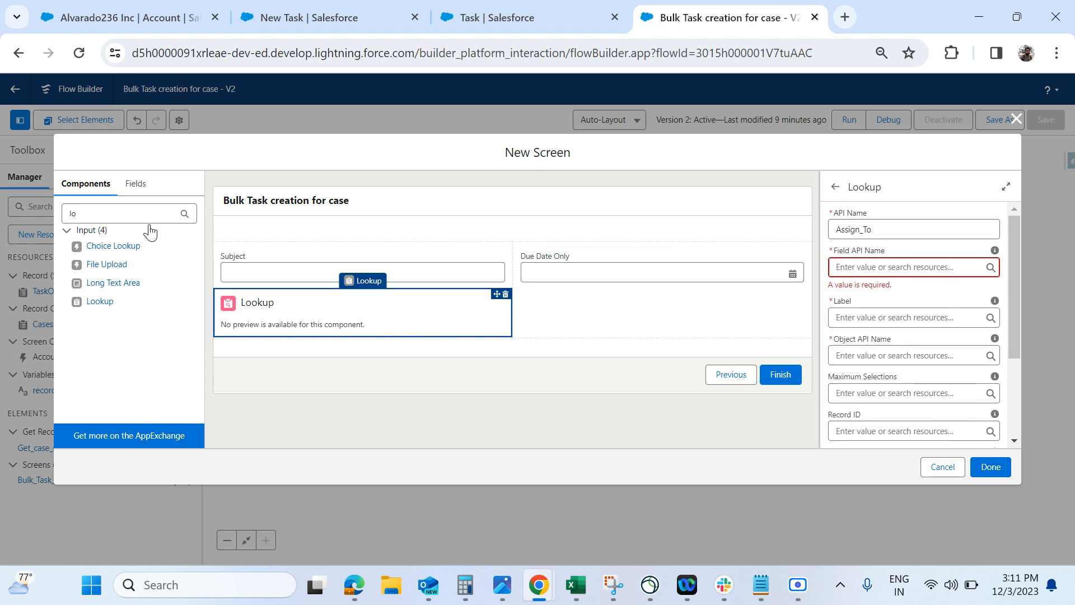
# Look through the TaskOBJ record fields available for the screen for an assignee field.
pyautogui.click(134, 183)
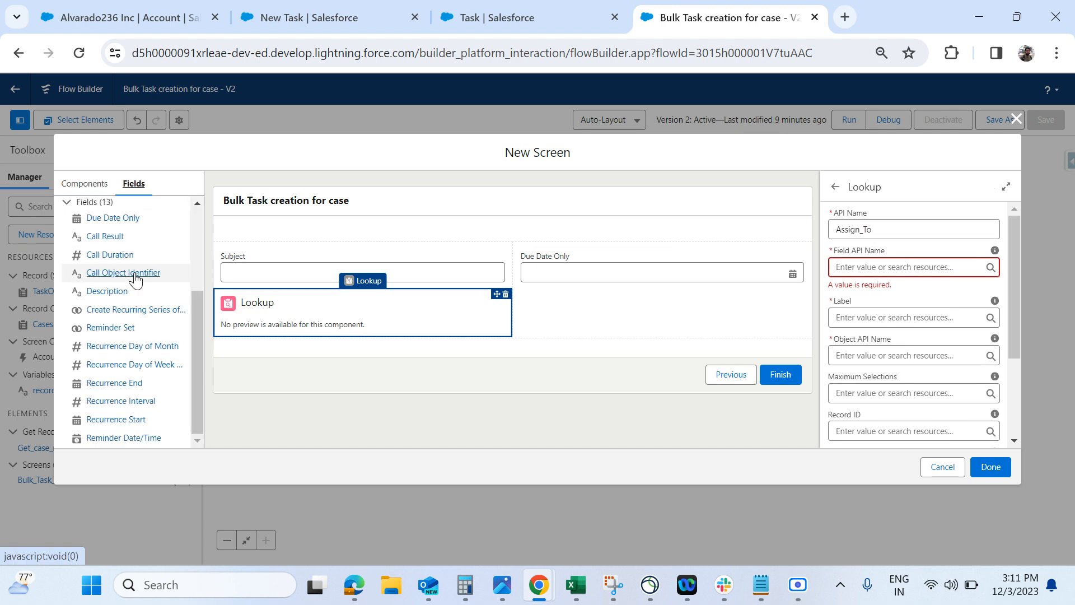
pyautogui.scroll(3, 136, 285)
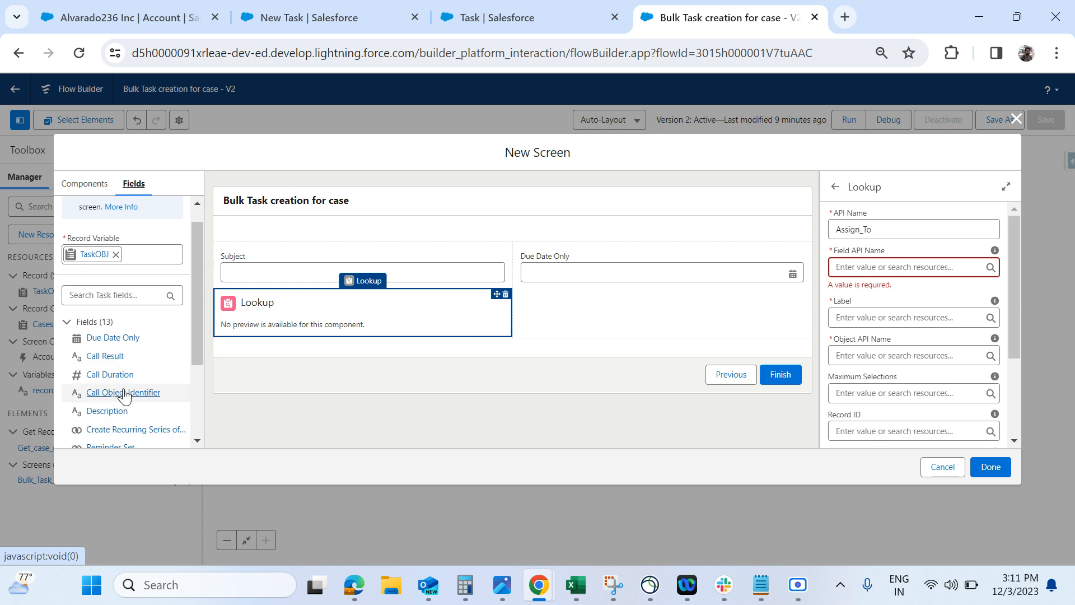
pyautogui.scroll(-4, 124, 396)
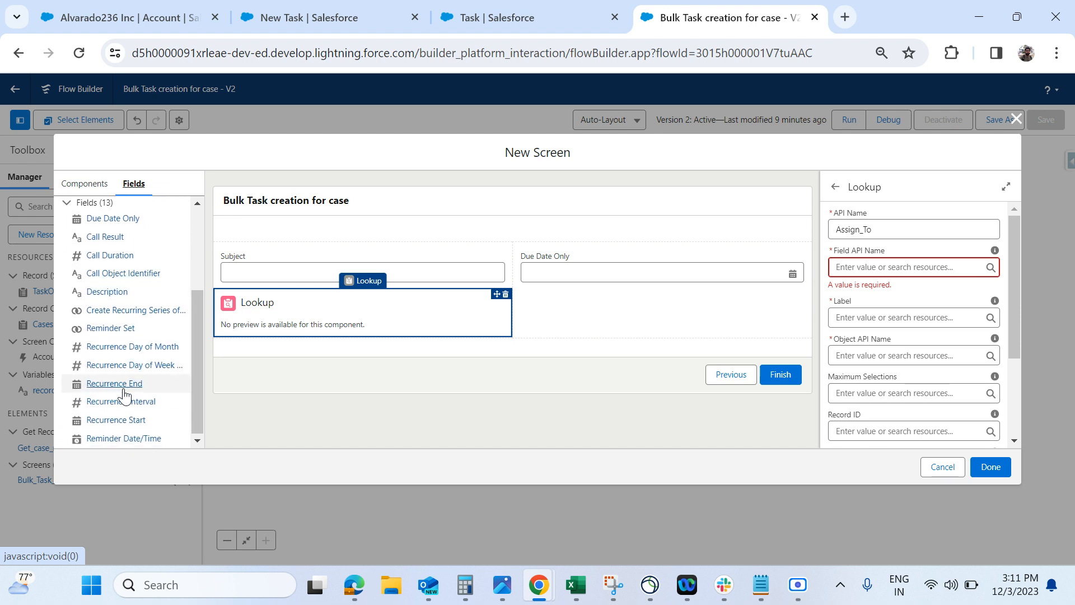
pyautogui.click(94, 182)
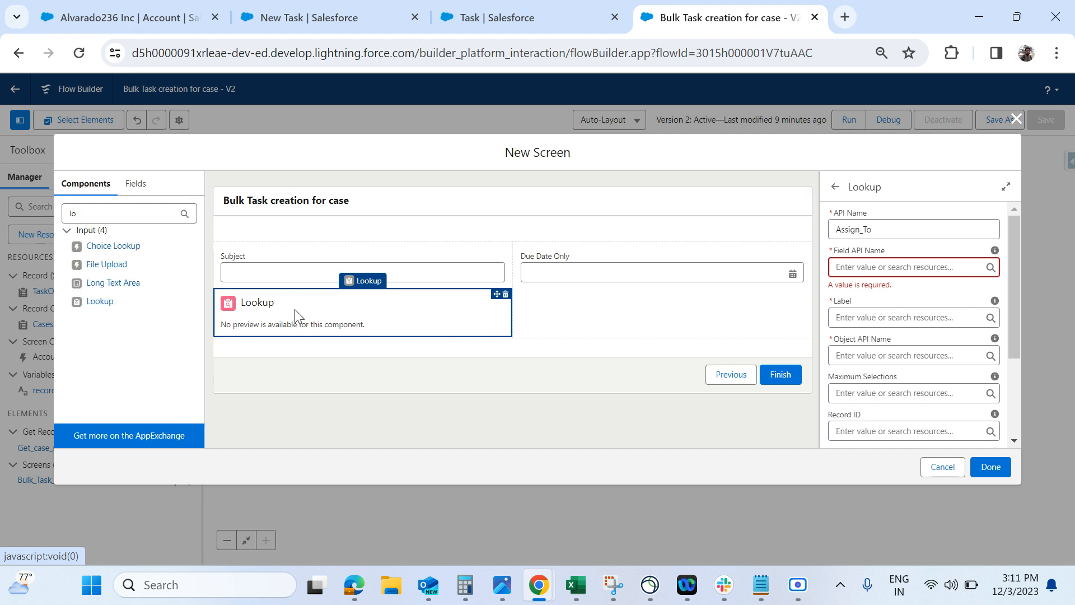
pyautogui.click(873, 268)
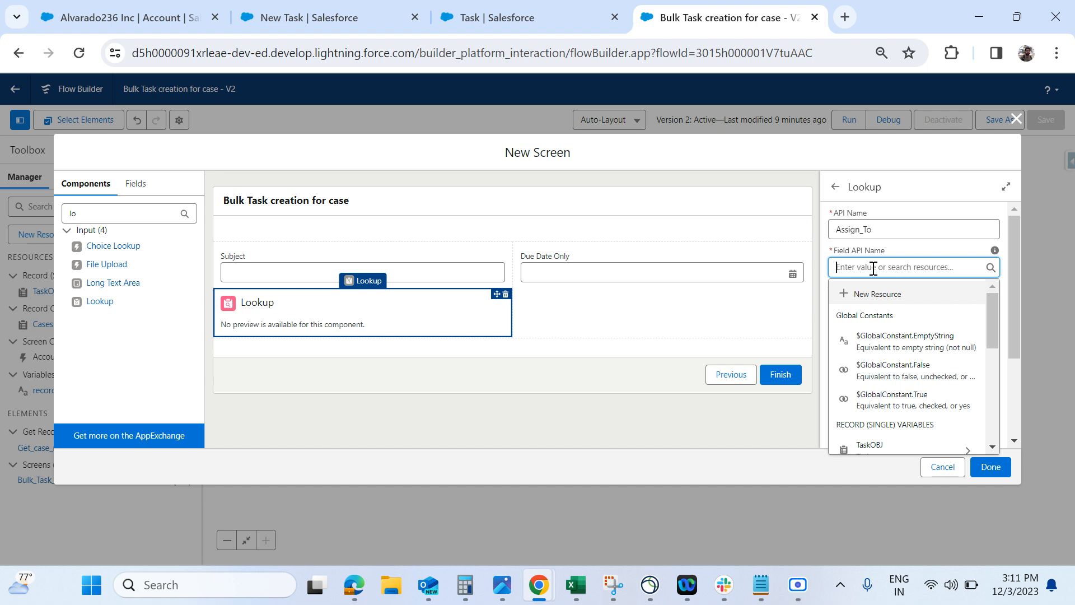
pyautogui.write('A')
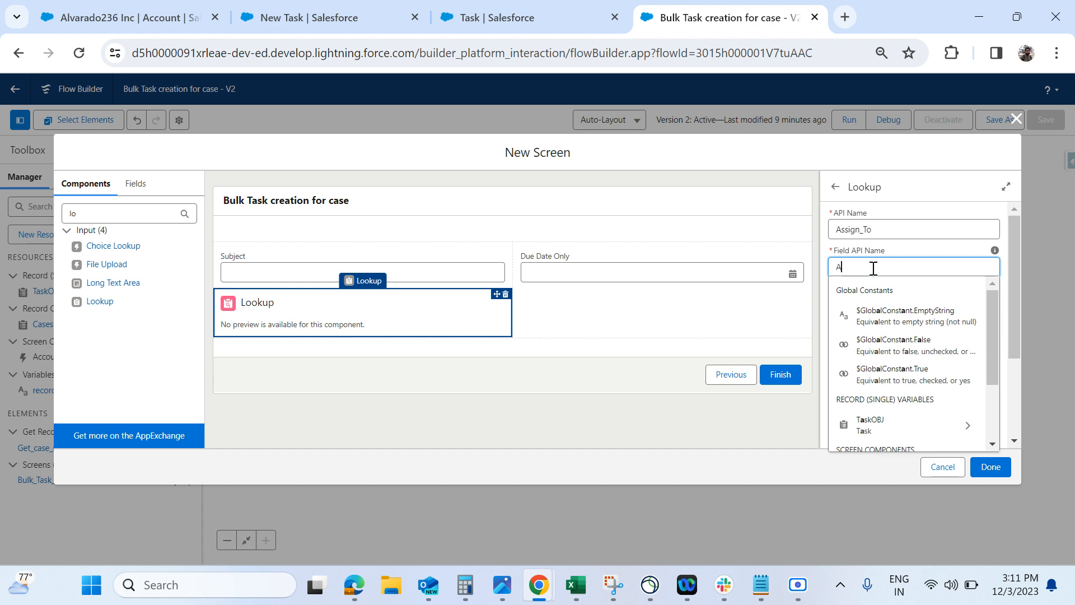
pyautogui.press('BackSpace')
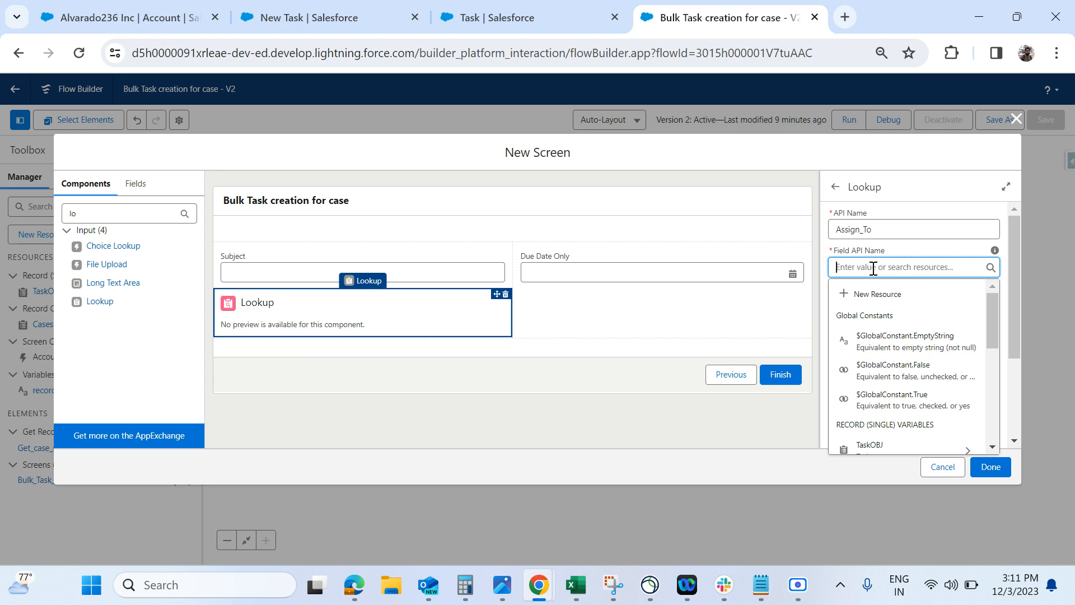
# Check the Assigned To field on the New Task form, search the Task object's fields for "assign" and copy the field name OwnerId.
pyautogui.click(286, 11)
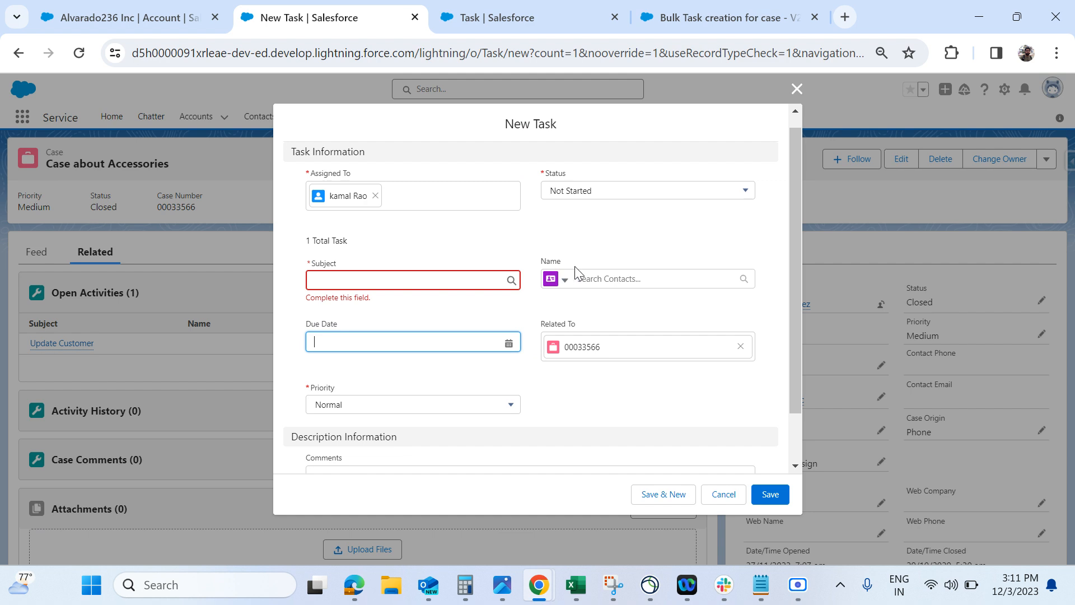
pyautogui.scroll(1, 592, 257)
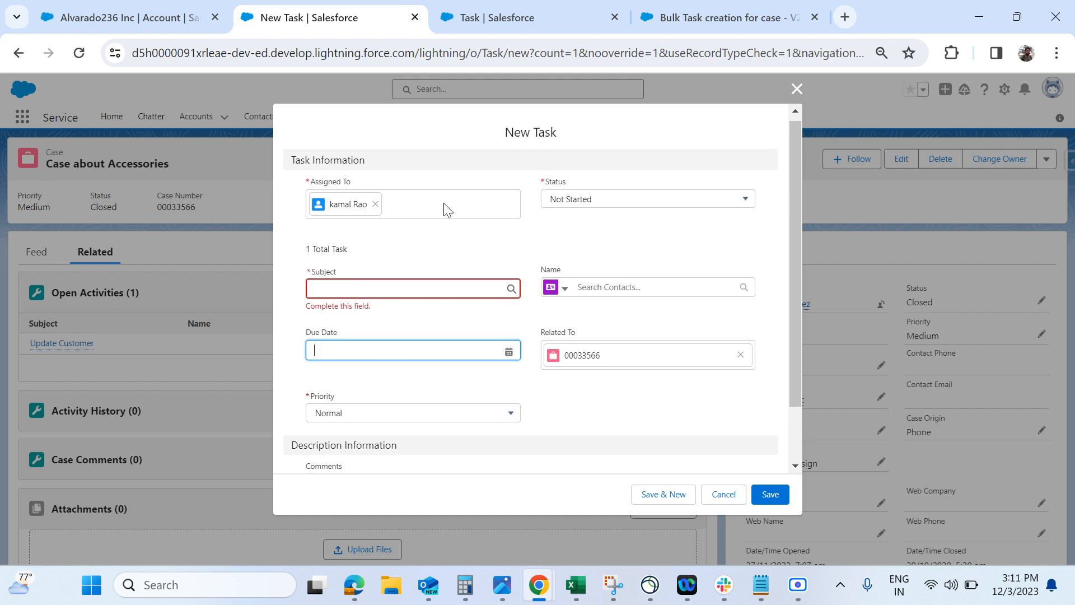
pyautogui.click(502, 18)
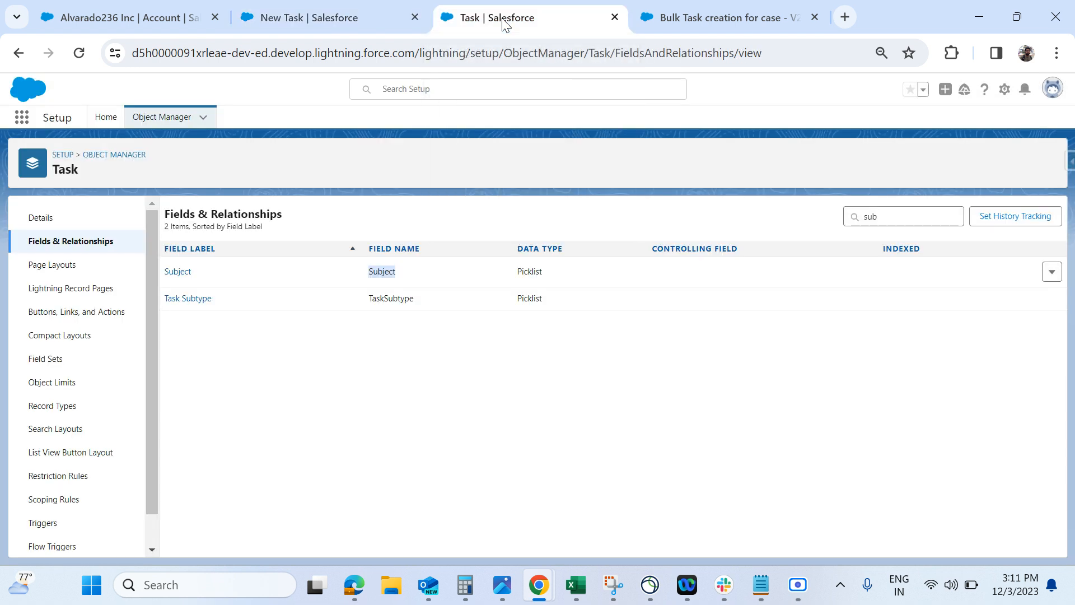
pyautogui.doubleClick(931, 215)
pyautogui.write('assign')
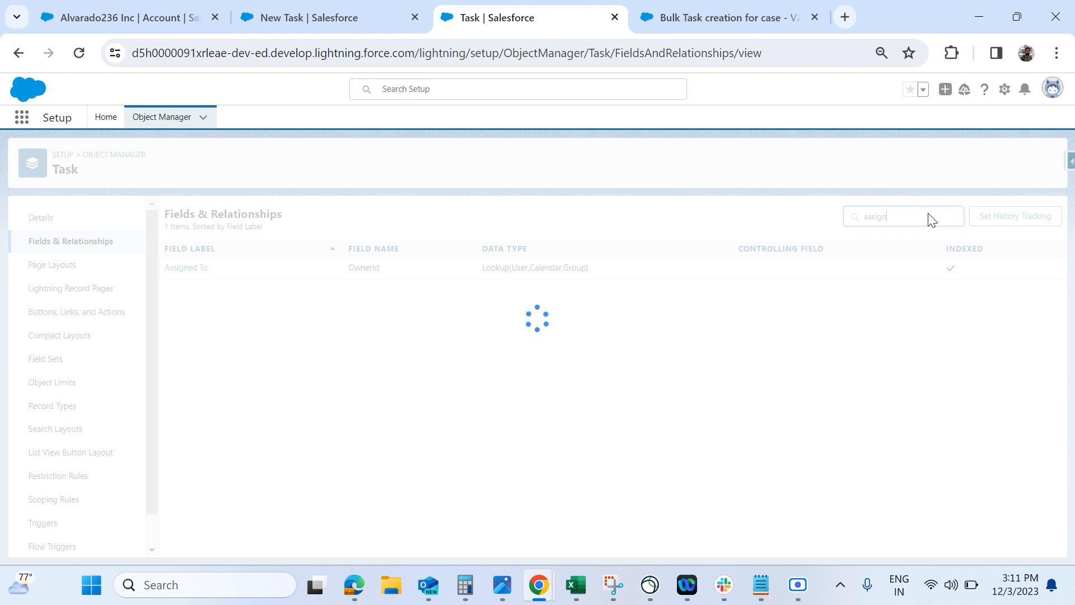
pyautogui.doubleClick(372, 268)
pyautogui.hotkey('ctrl', 'c')
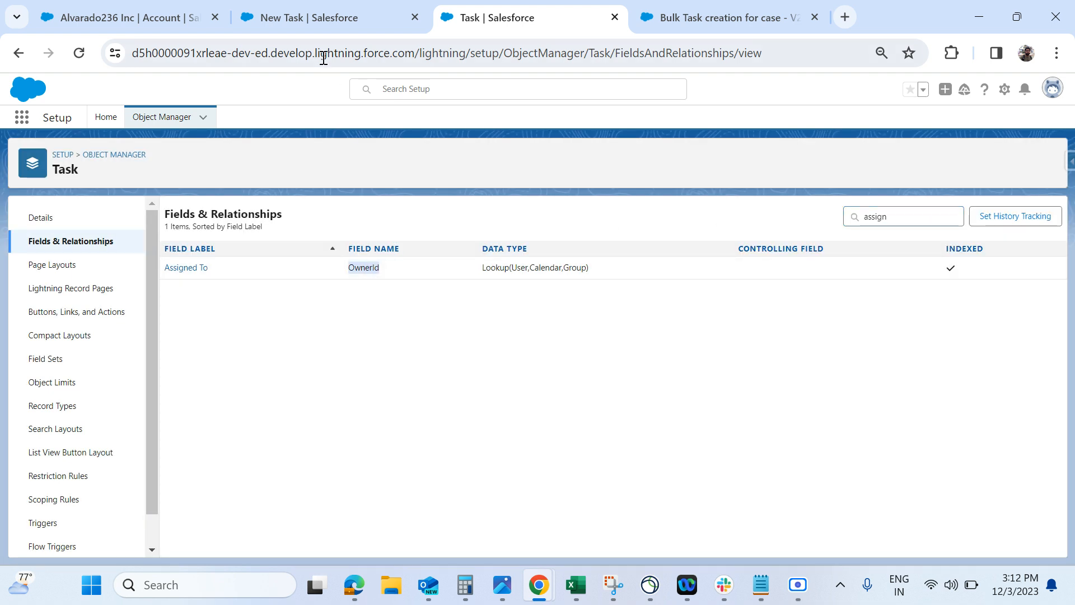
# Set the Lookup component's Field API Name to OwnerId in the flow screen, checking it against the Task object's field list.
pyautogui.click(314, 28)
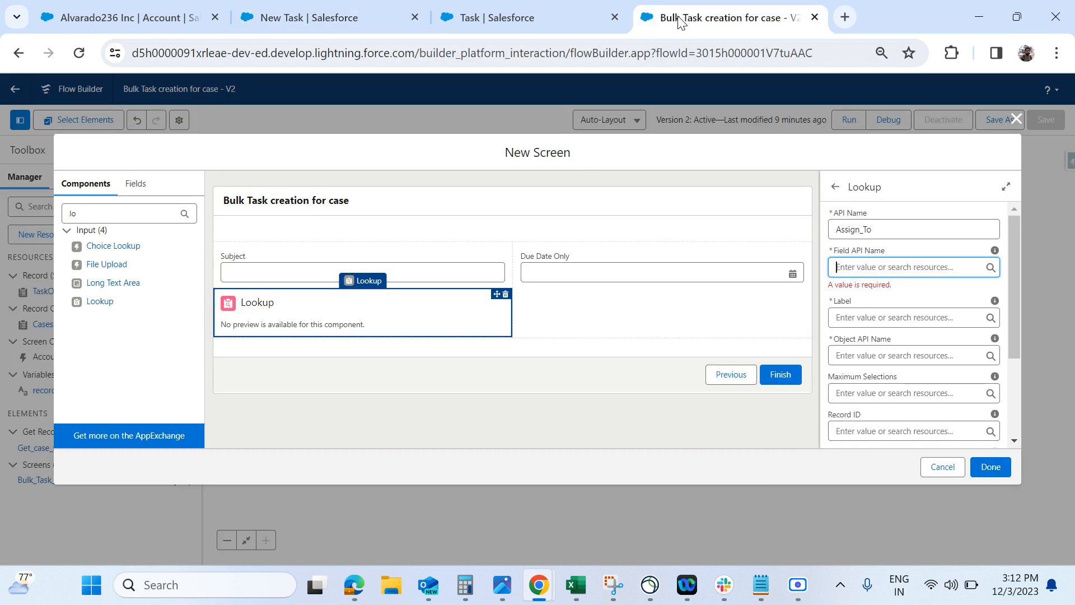
pyautogui.click(678, 15)
pyautogui.click(879, 263)
pyautogui.hotkey('ctrl', 'v')
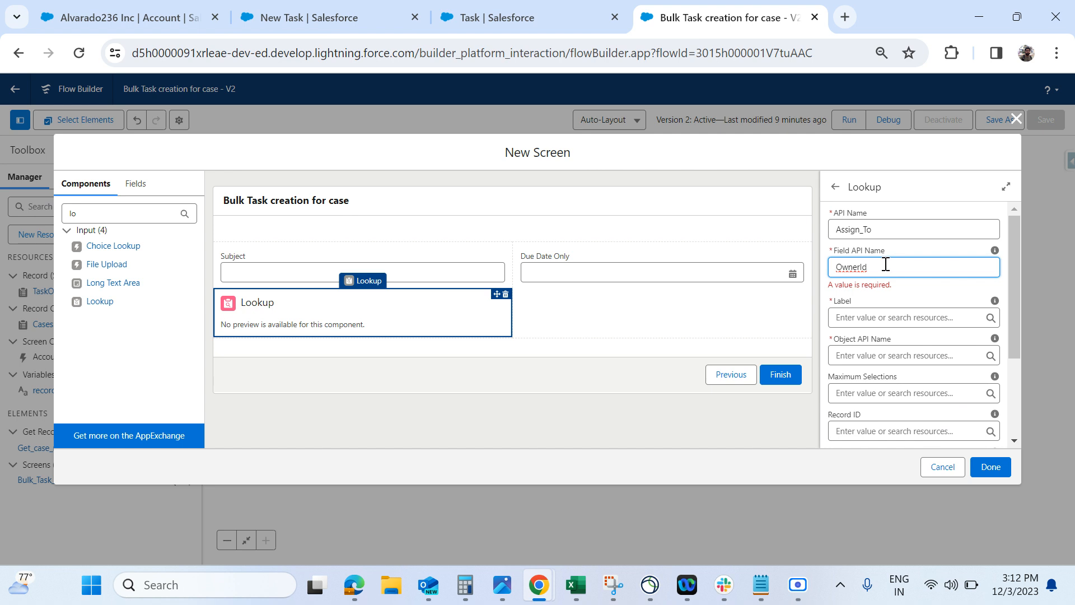
pyautogui.hotkey('ctrl', 'a')
pyautogui.click(484, 16)
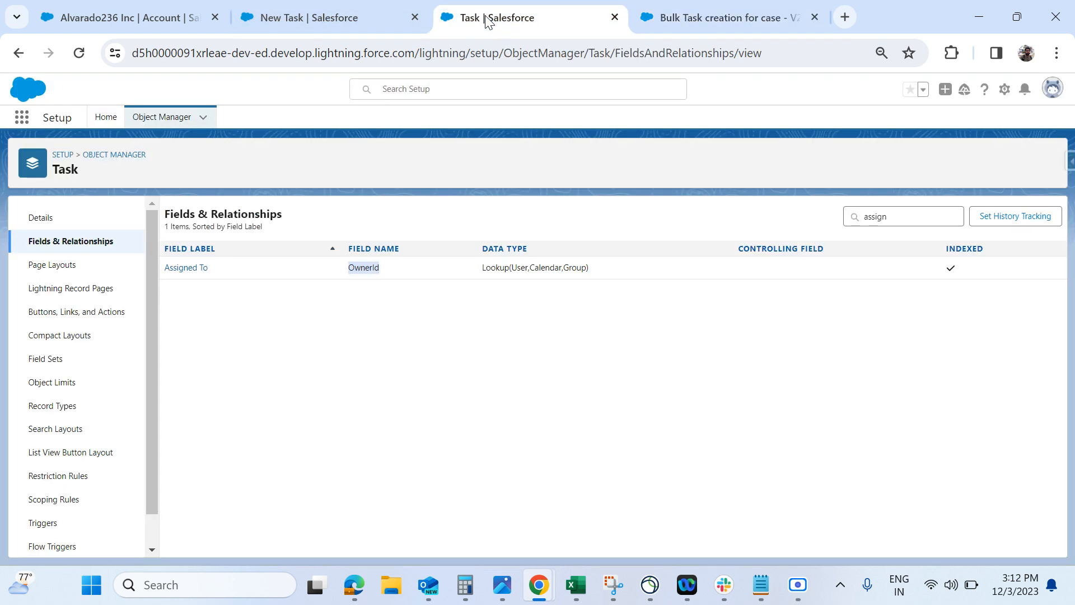
pyautogui.click(691, 18)
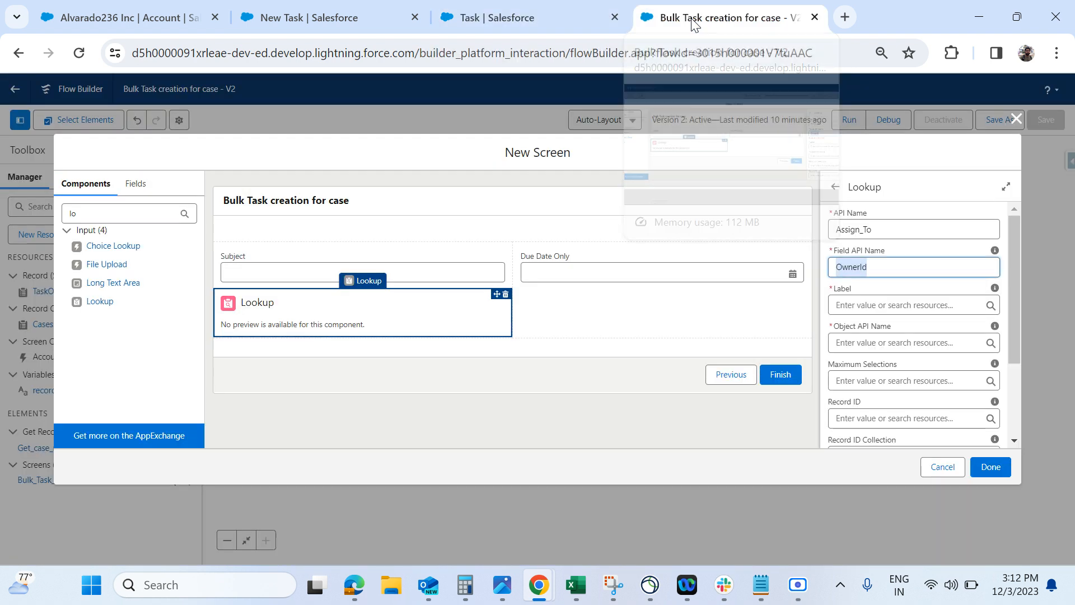
pyautogui.click(877, 274)
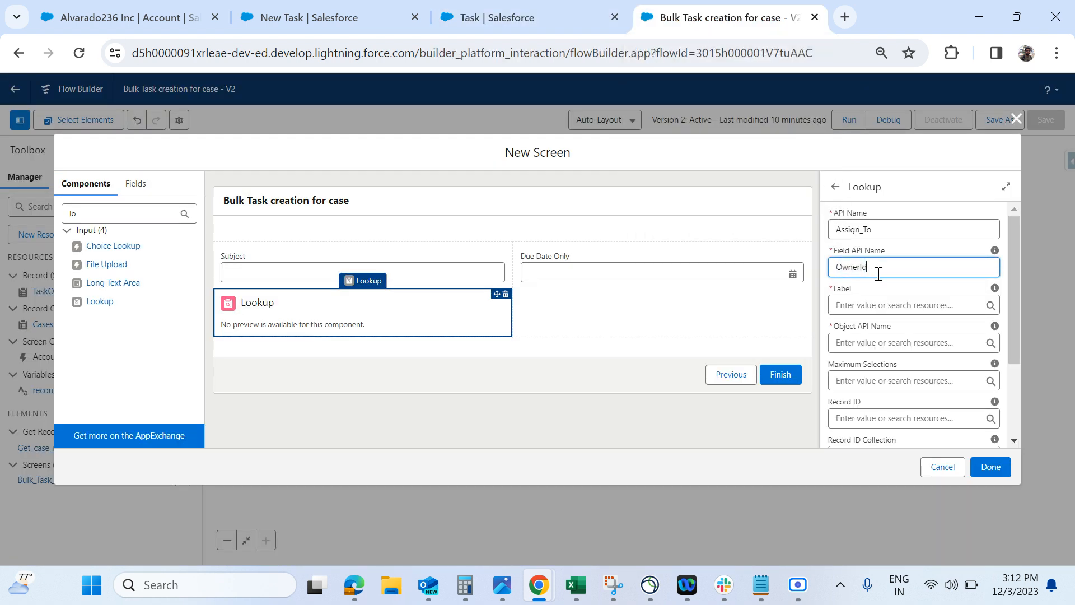
# Set the Lookup component's label to Assign To.
pyautogui.click(870, 309)
pyautogui.write('A')
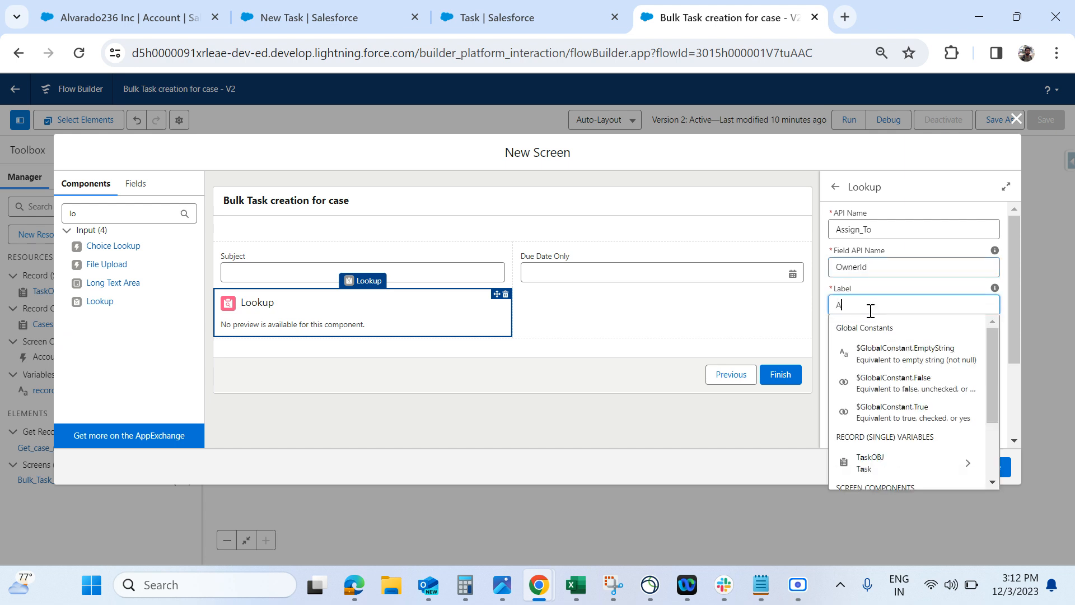
pyautogui.write('ssign To')
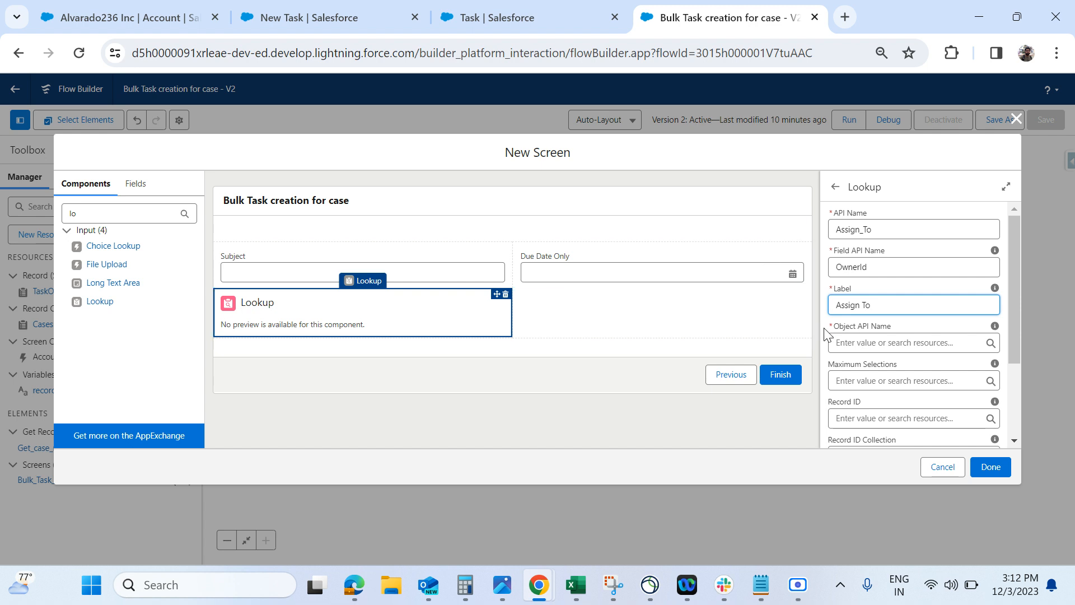
# Try Task as the Lookup component's Object API Name and review its remaining settings.
pyautogui.click(852, 344)
pyautogui.write('Ta')
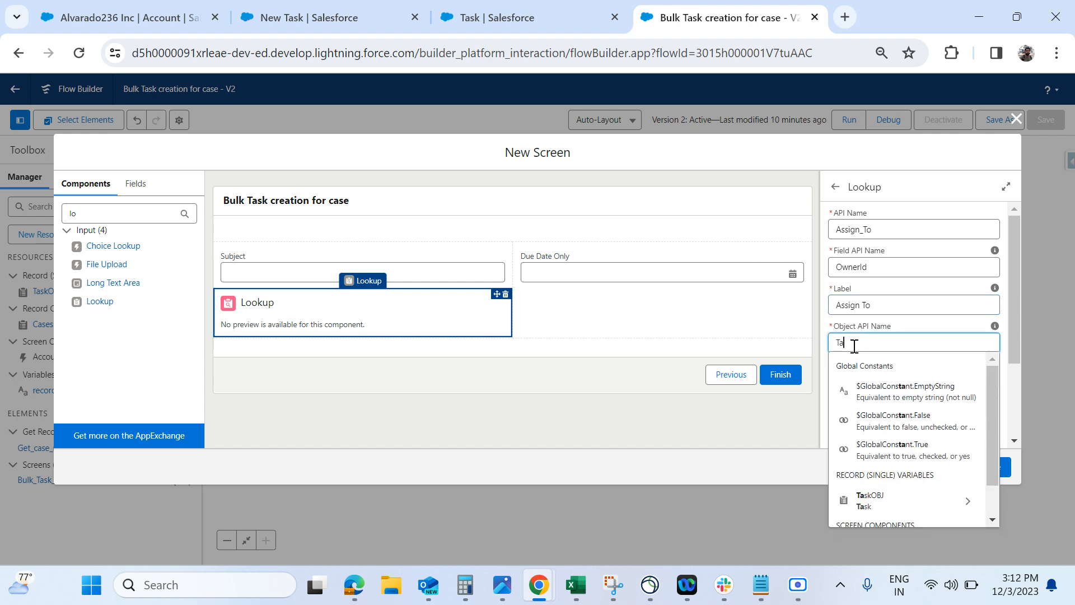
pyautogui.write('sk')
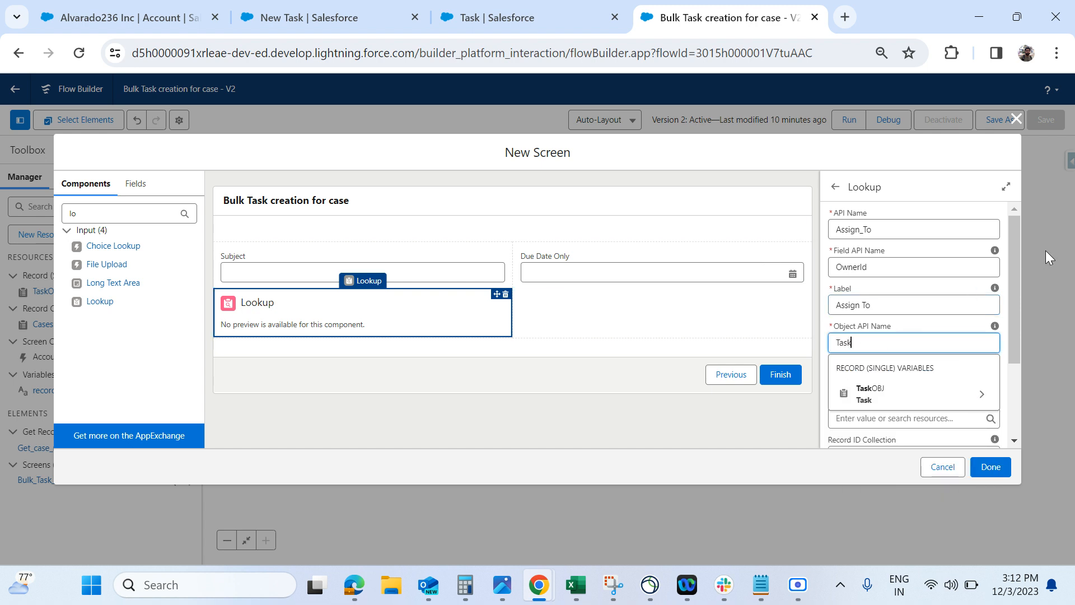
pyautogui.click(946, 189)
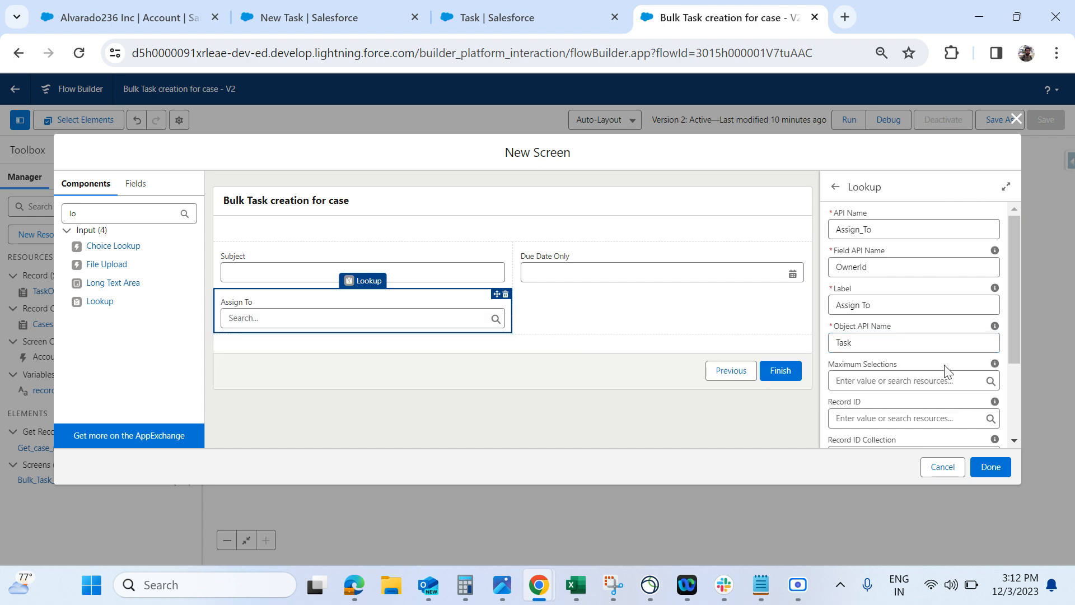
pyautogui.scroll(-3, 946, 380)
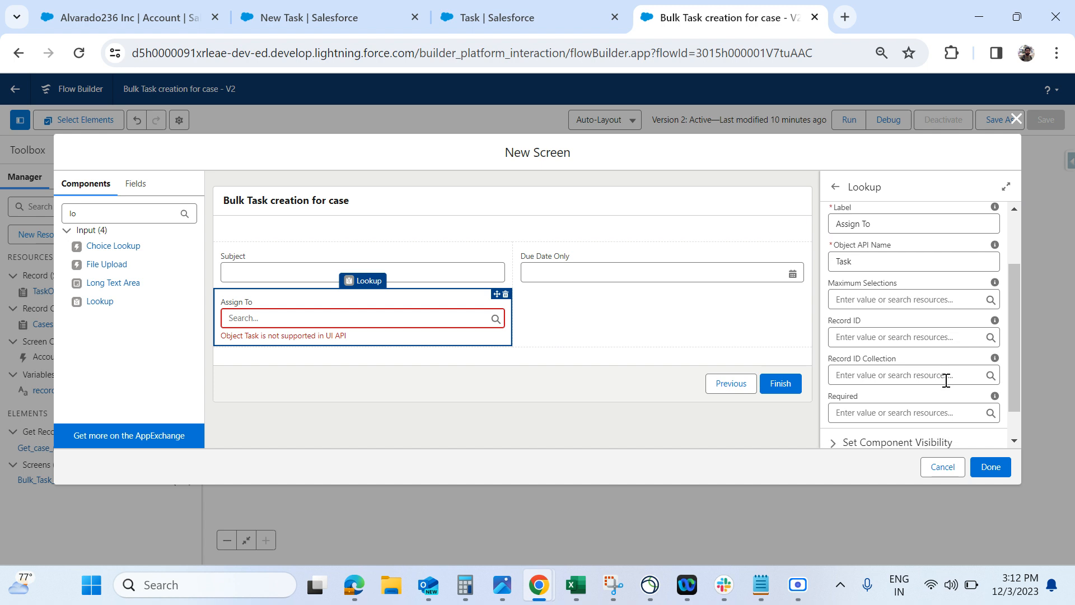
pyautogui.scroll(-2, 946, 380)
pyautogui.scroll(-1, 946, 380)
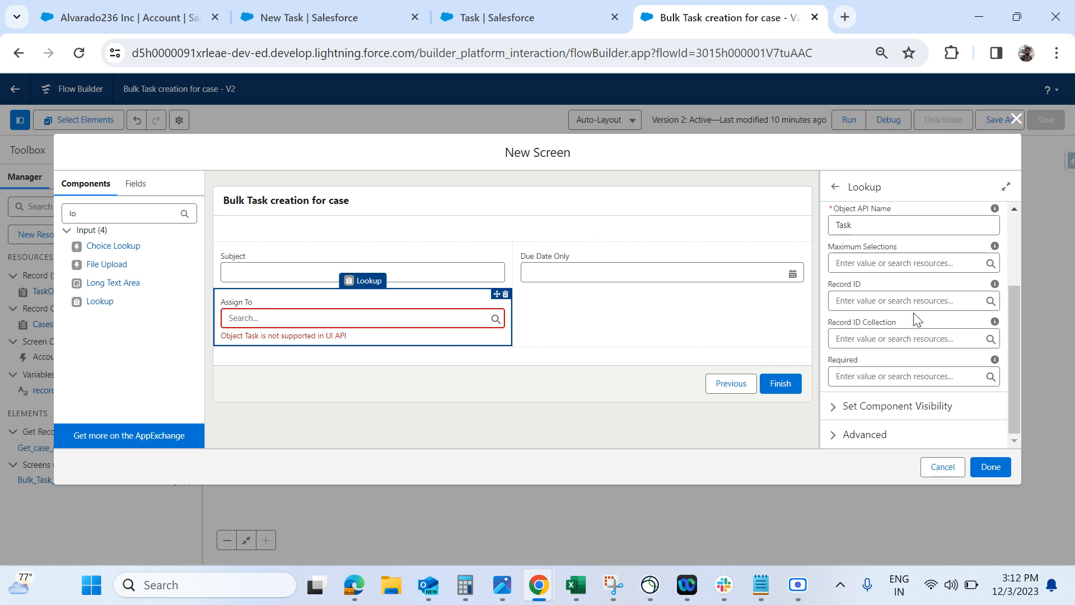
pyautogui.scroll(2, 913, 281)
pyautogui.scroll(1, 914, 285)
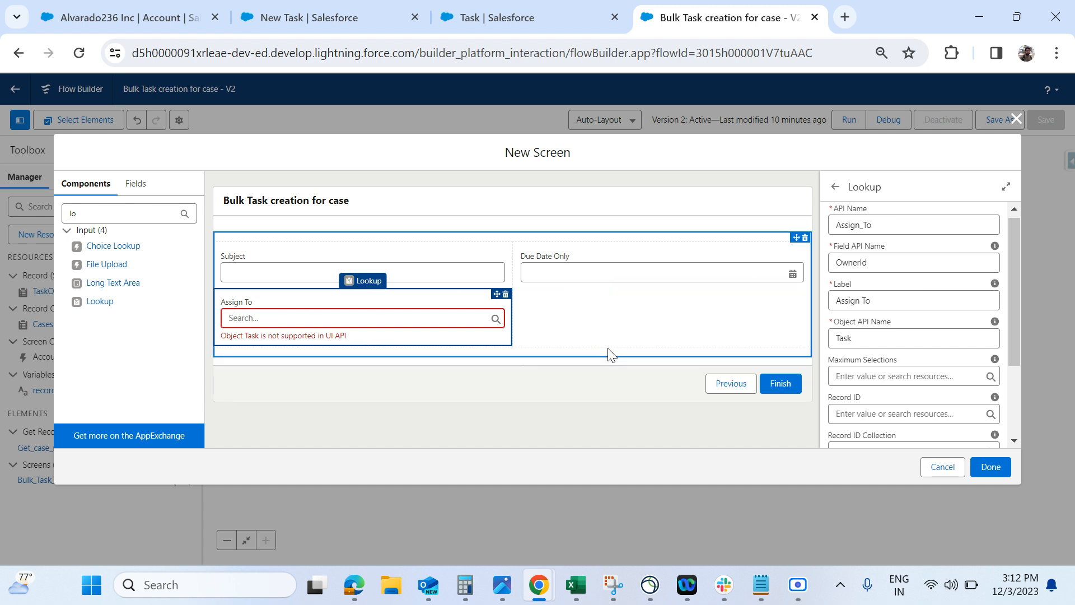
# Try User as the Lookup component's Object API Name and re-enter OwnerId as its Field API Name.
pyautogui.click(876, 339)
pyautogui.doubleClick(877, 339)
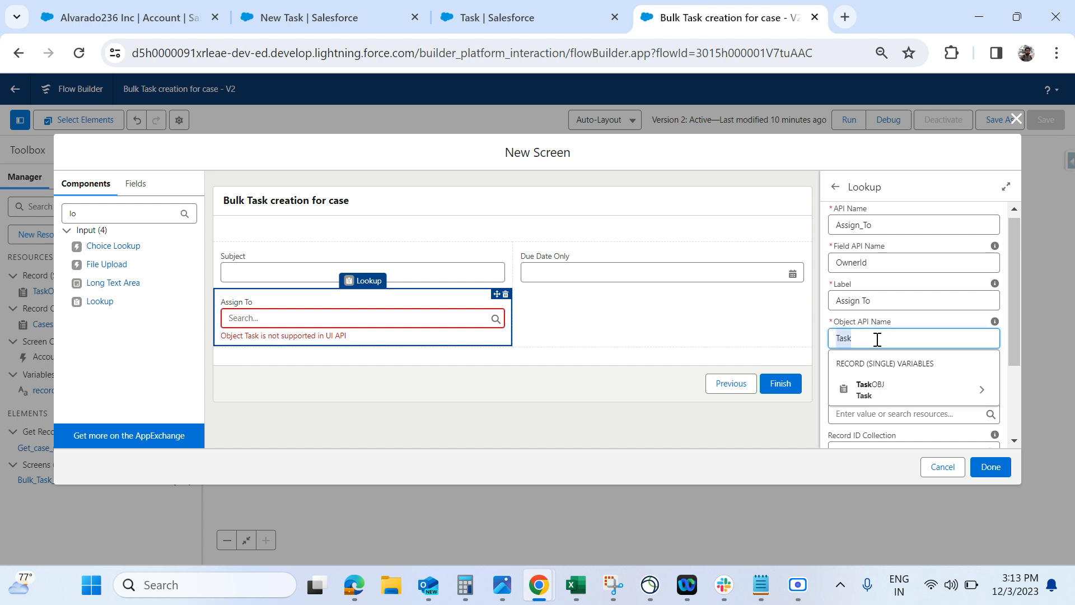
pyautogui.press('BackSpace')
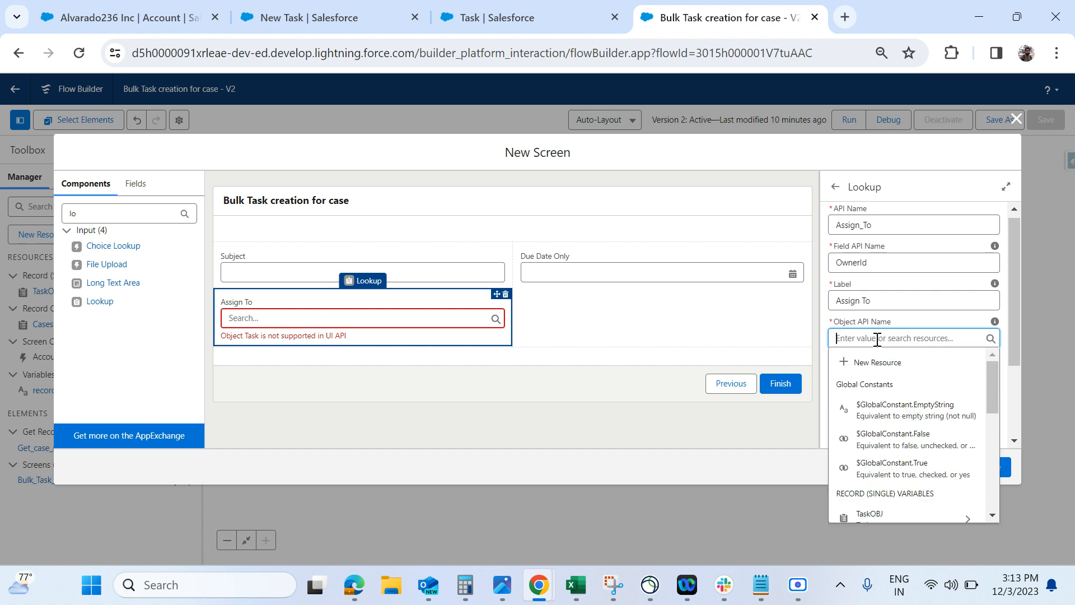
pyautogui.write('User')
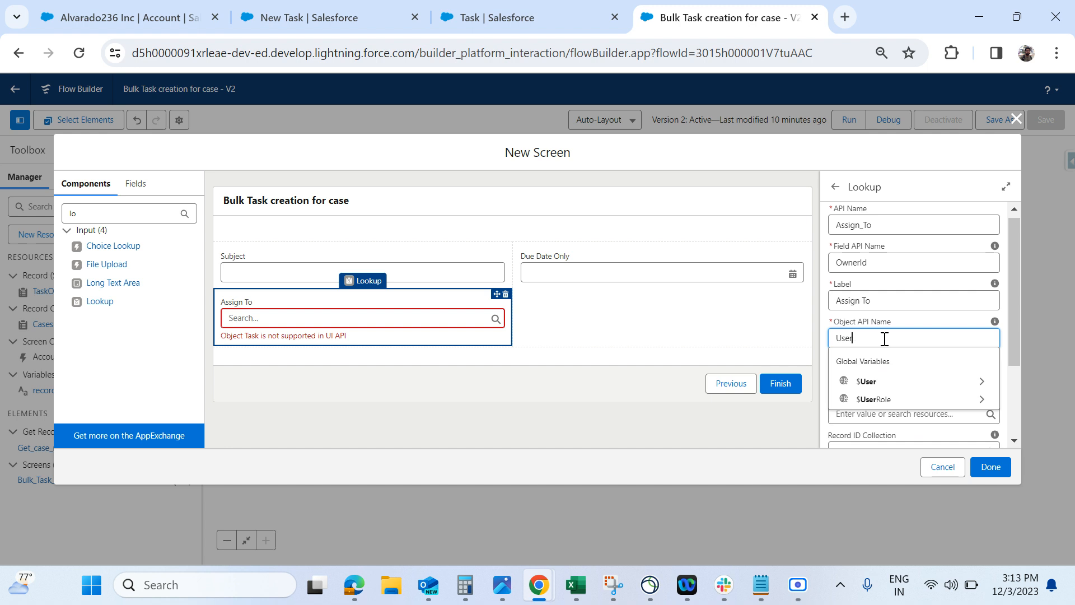
pyautogui.click(917, 262)
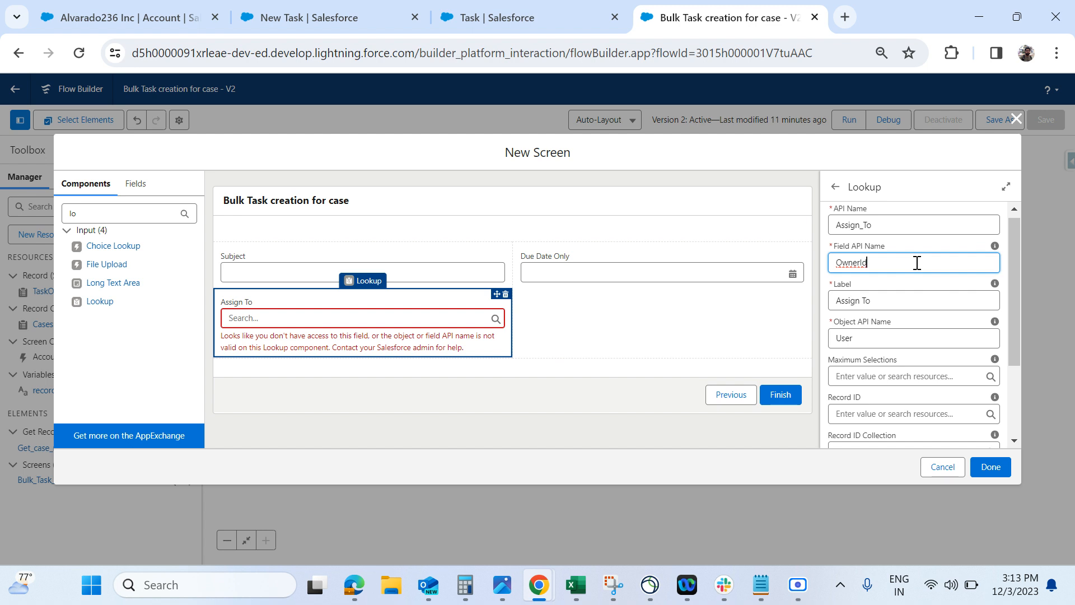
pyautogui.press('BackSpace')
pyautogui.press('BackSpace')
pyautogui.press('BackSpace')
pyautogui.press('BackSpace')
pyautogui.press('BackSpace')
pyautogui.press('BackSpace')
pyautogui.write('wnerId')
# Set the Lookup component's Object API Name to Account and finish editing the task information screen.
pyautogui.doubleClick(881, 338)
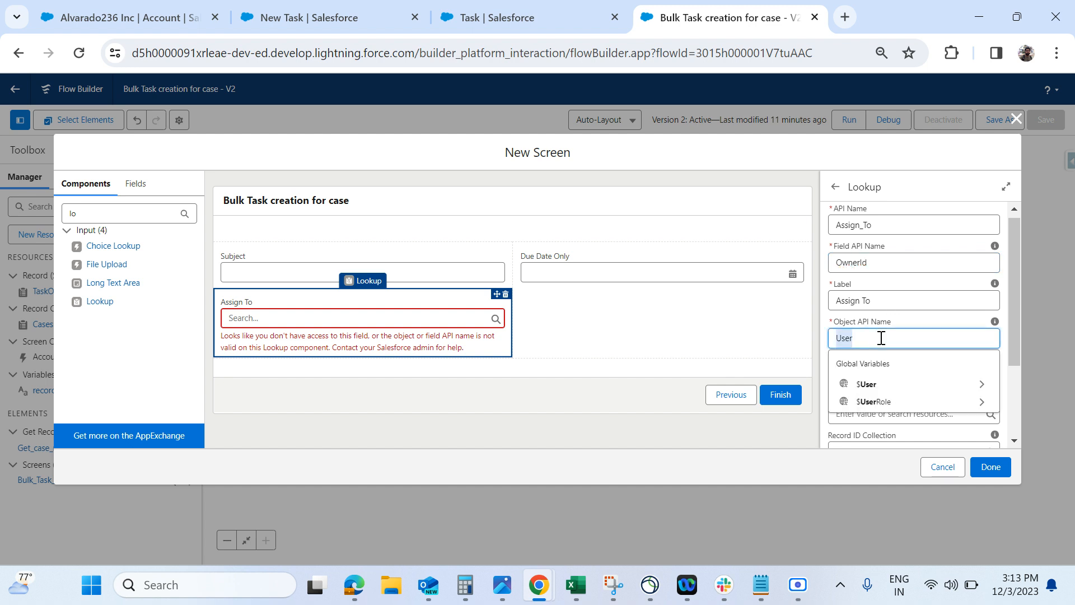
pyautogui.press('BackSpace')
pyautogui.write('Acco')
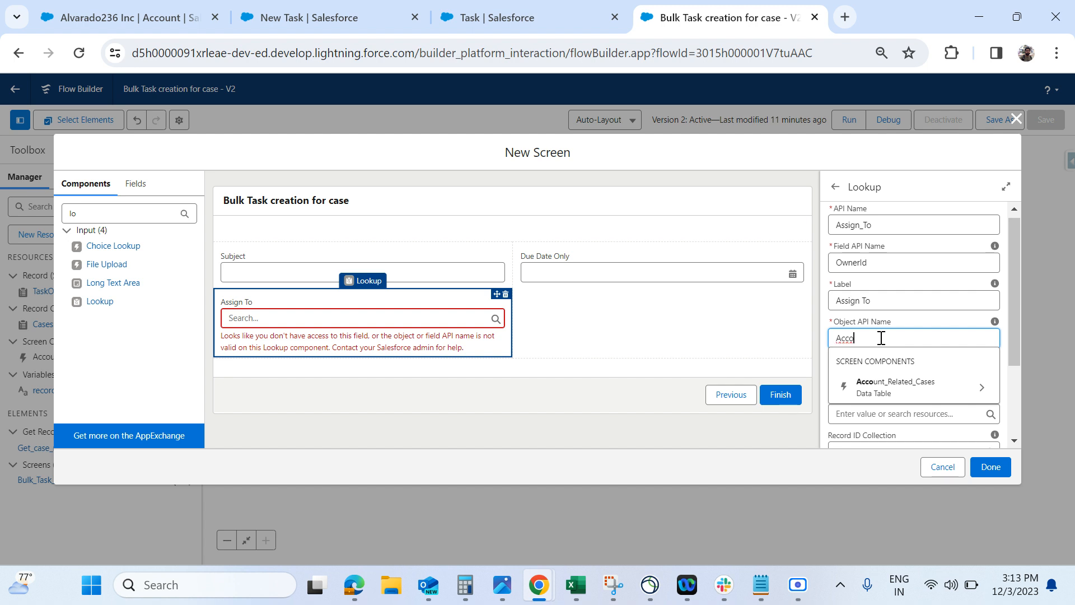
pyautogui.write('unt')
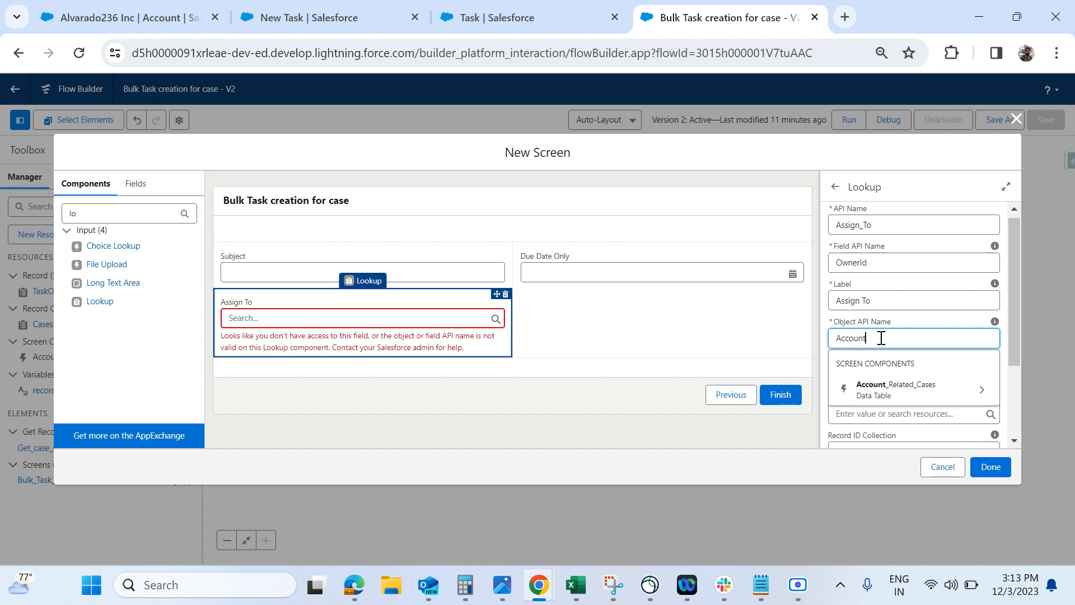
pyautogui.click(665, 328)
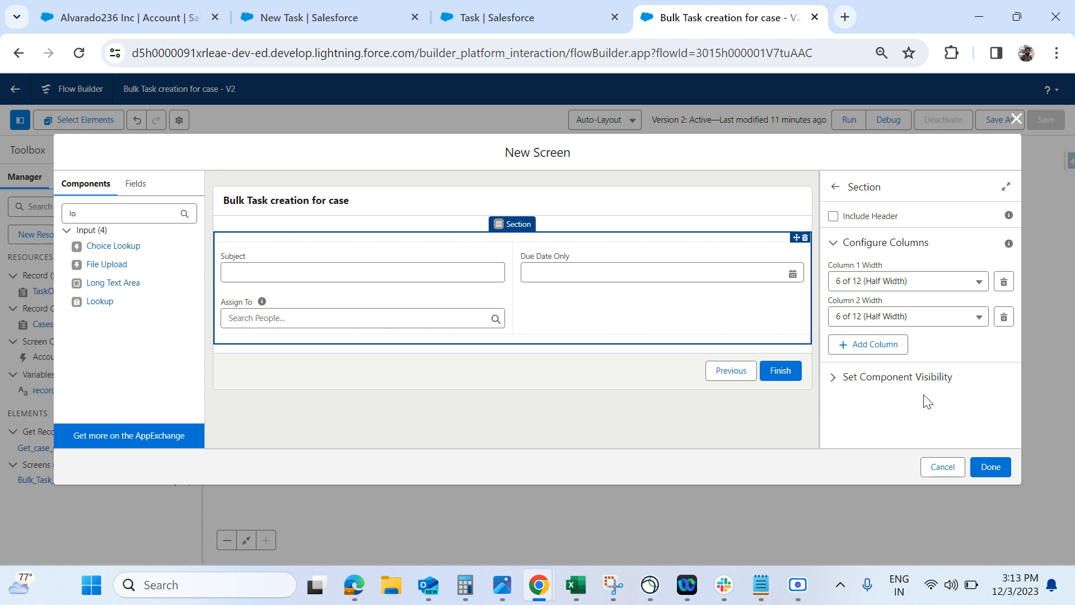
pyautogui.click(981, 470)
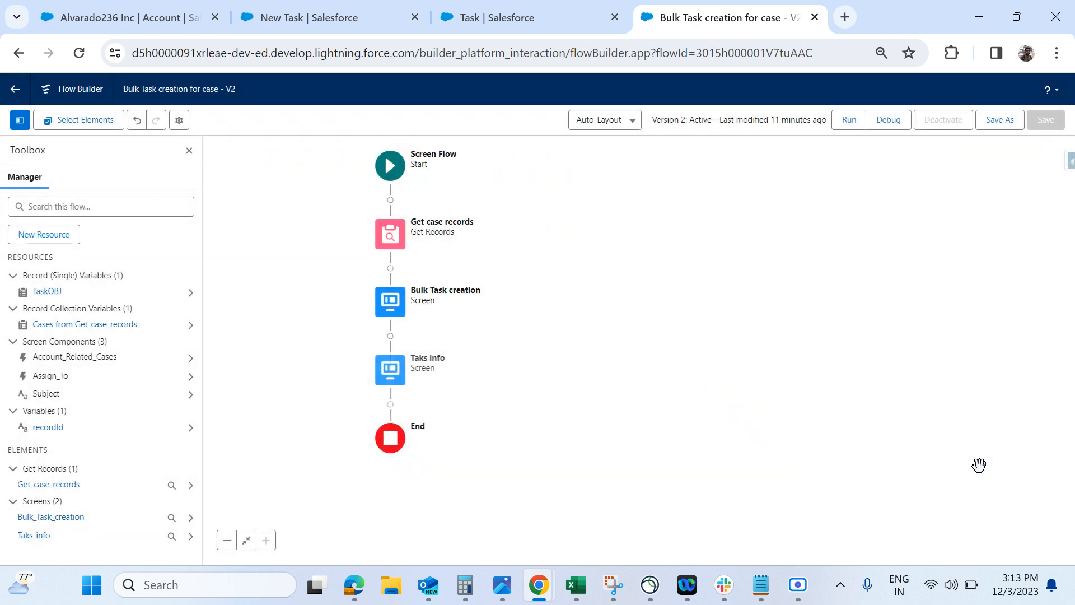
pyautogui.click(391, 405)
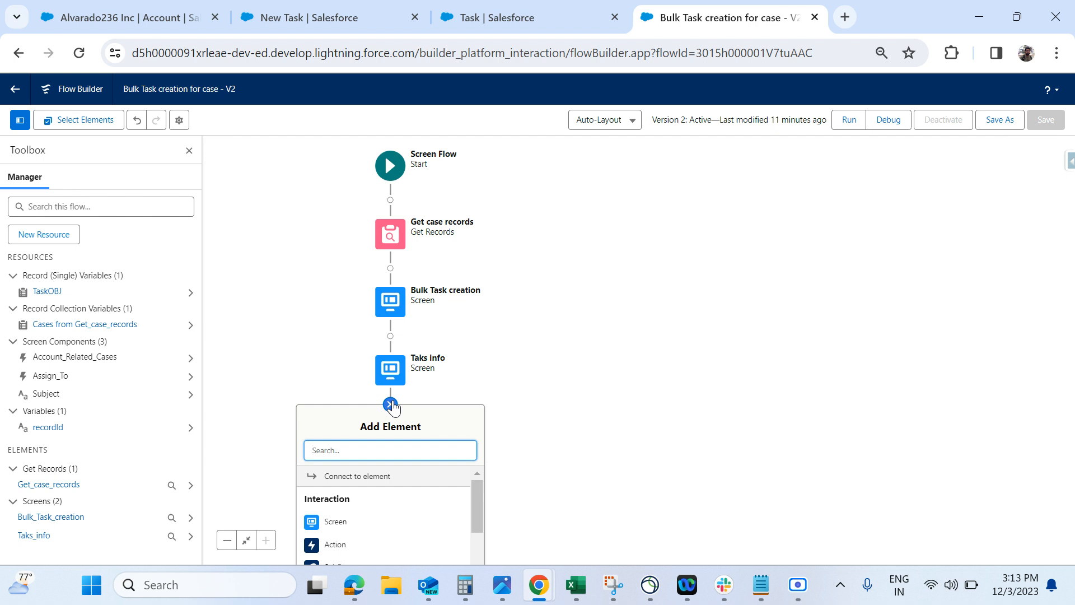
pyautogui.click(651, 322)
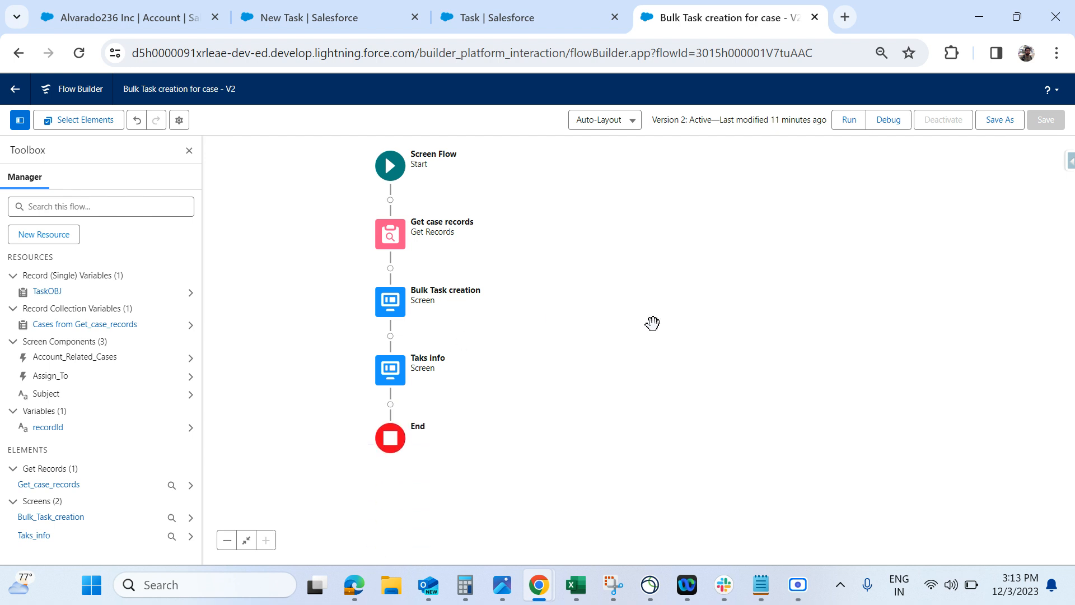
# Start a new Variable resource with data type Record and Task as its object.
pyautogui.click(44, 234)
pyautogui.click(358, 267)
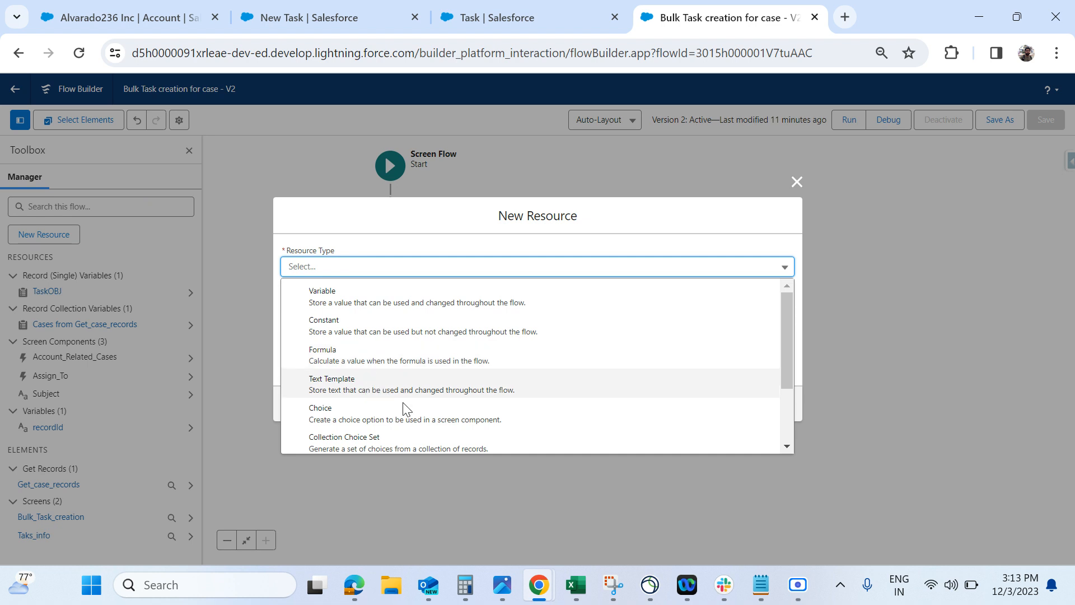
pyautogui.click(361, 306)
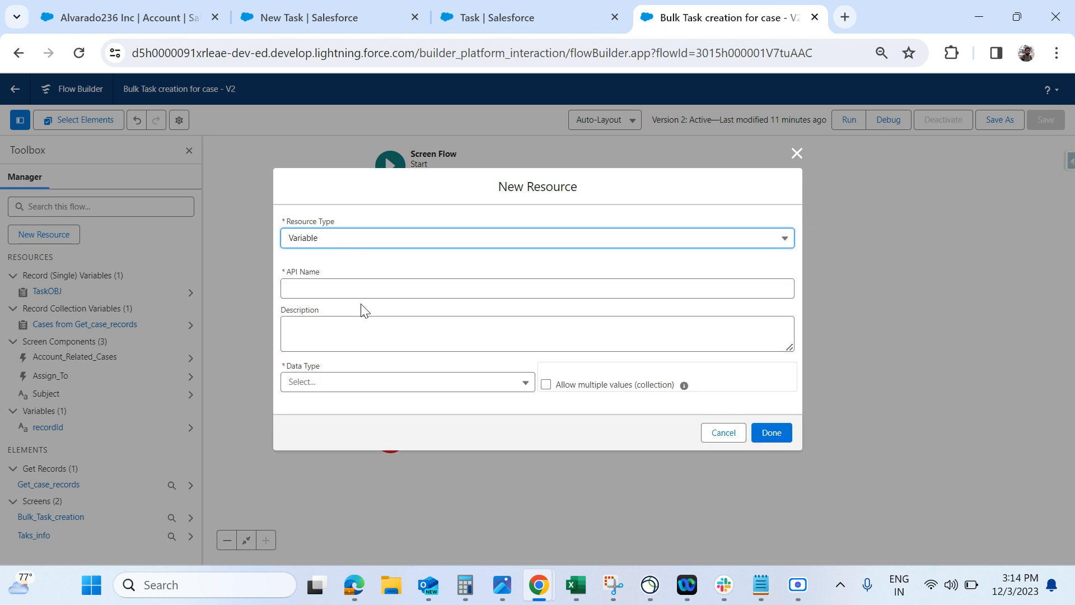
pyautogui.click(349, 392)
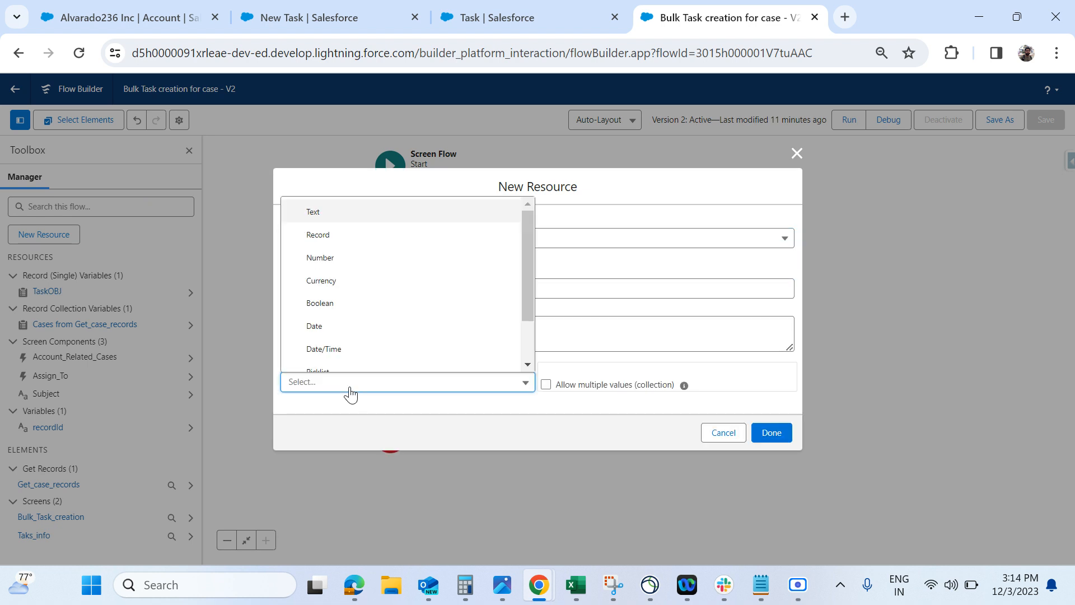
pyautogui.click(361, 217)
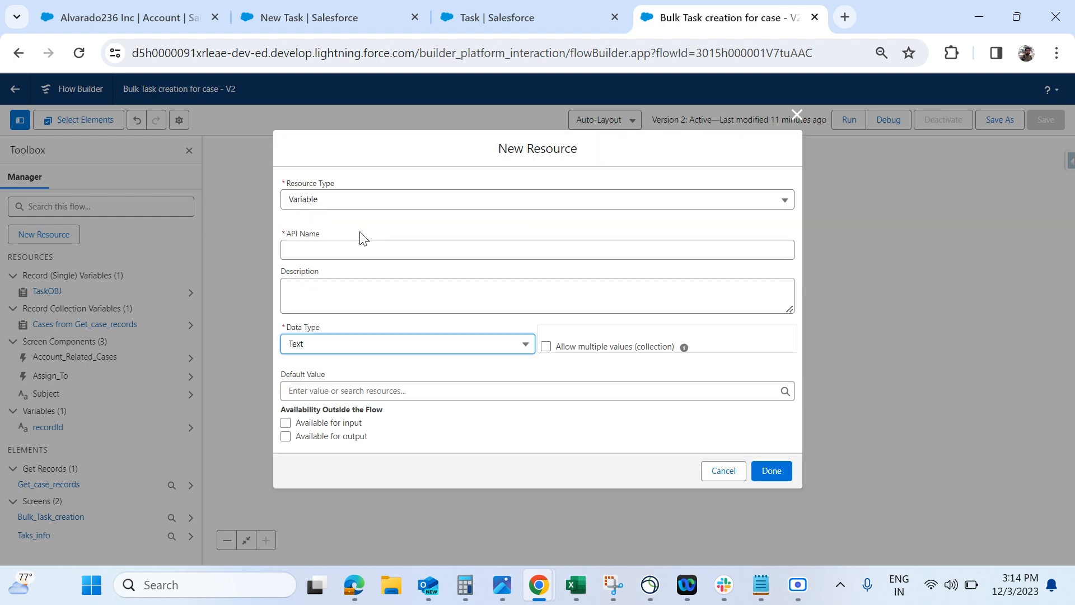
pyautogui.click(347, 353)
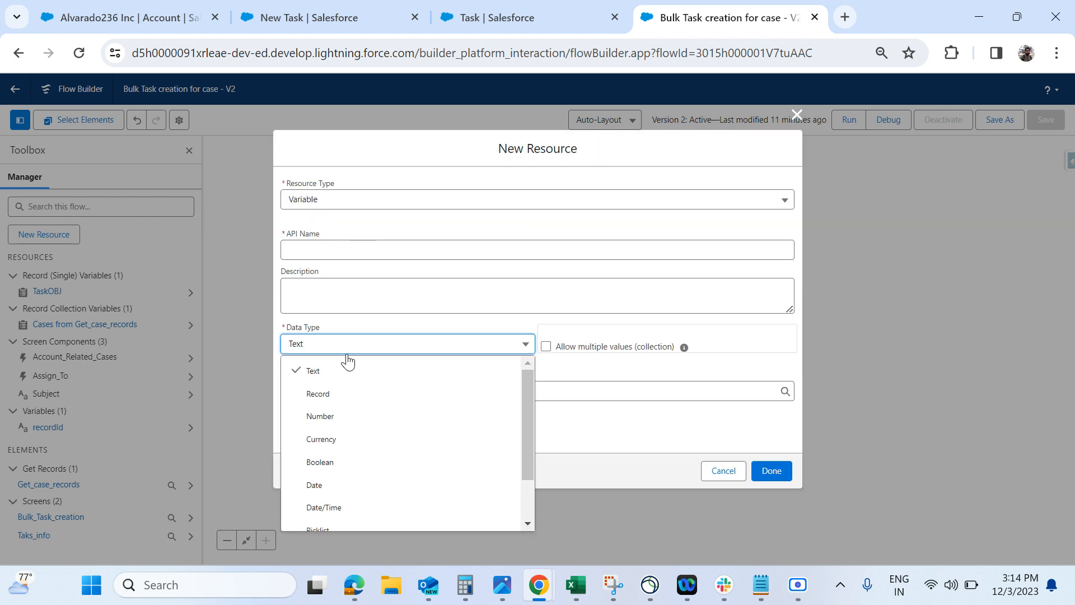
pyautogui.click(331, 394)
pyautogui.click(378, 397)
pyautogui.write('Task')
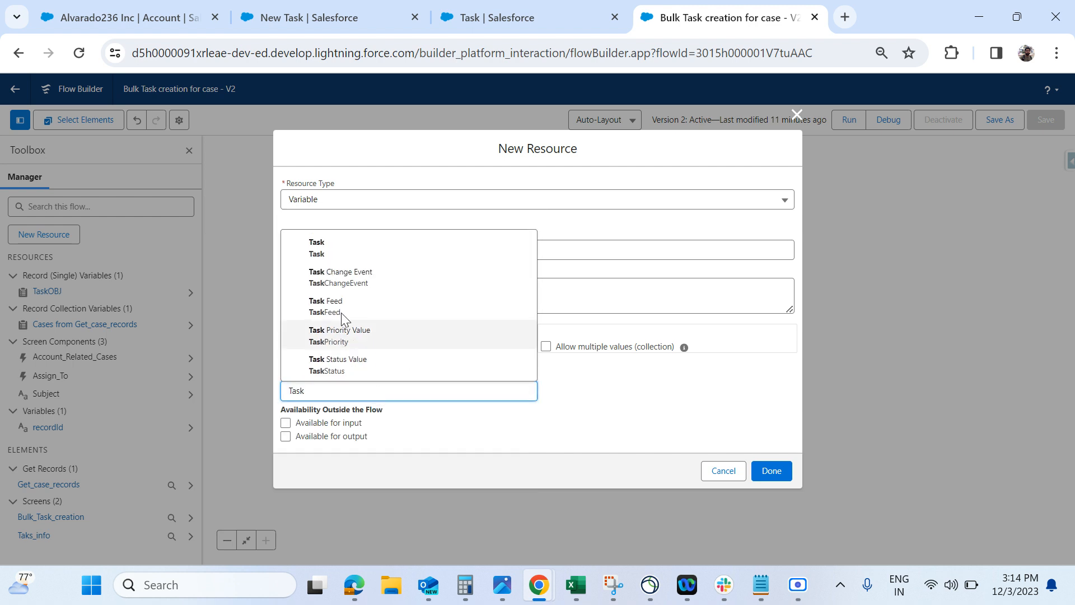
pyautogui.click(317, 247)
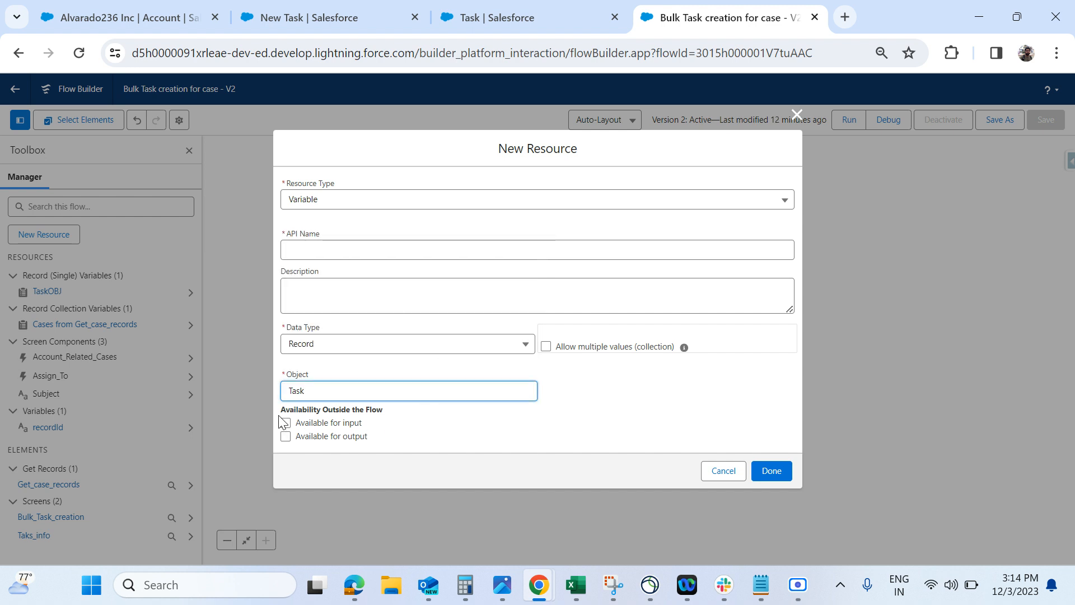
# Name the variable ListOFTAsk, make it available for input and output, allow multiple values, and save it.
pyautogui.click(291, 435)
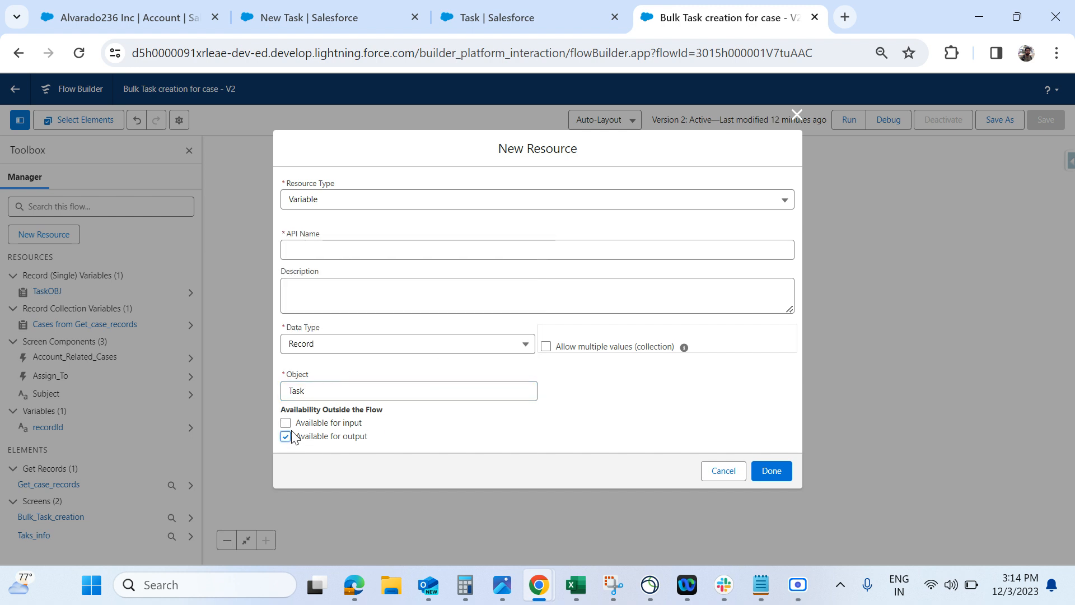
pyautogui.click(287, 423)
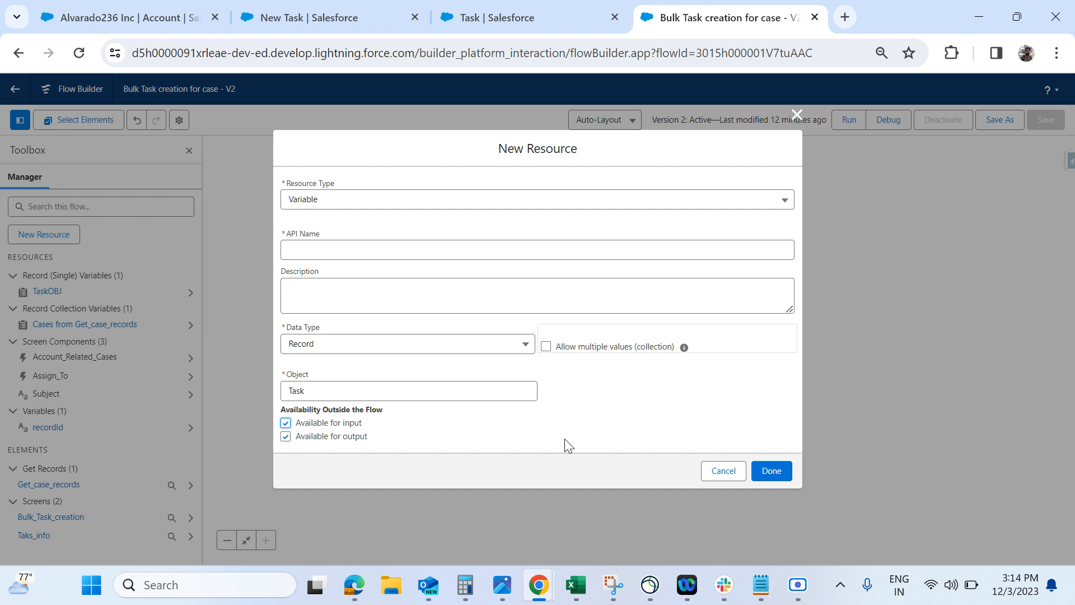
pyautogui.click(328, 252)
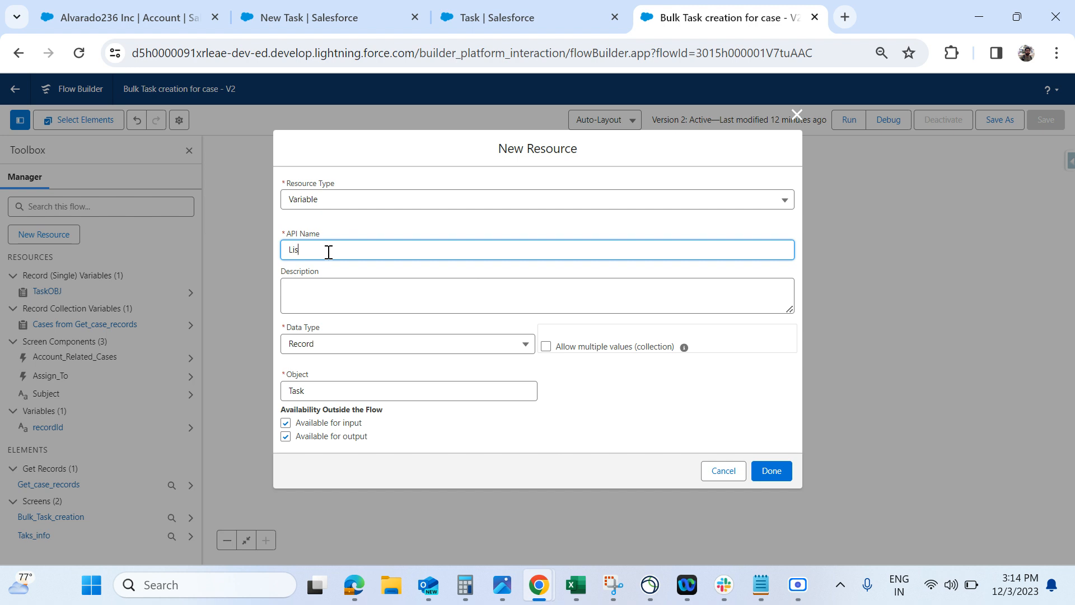
pyautogui.write('ListOFTAsk')
pyautogui.click(361, 287)
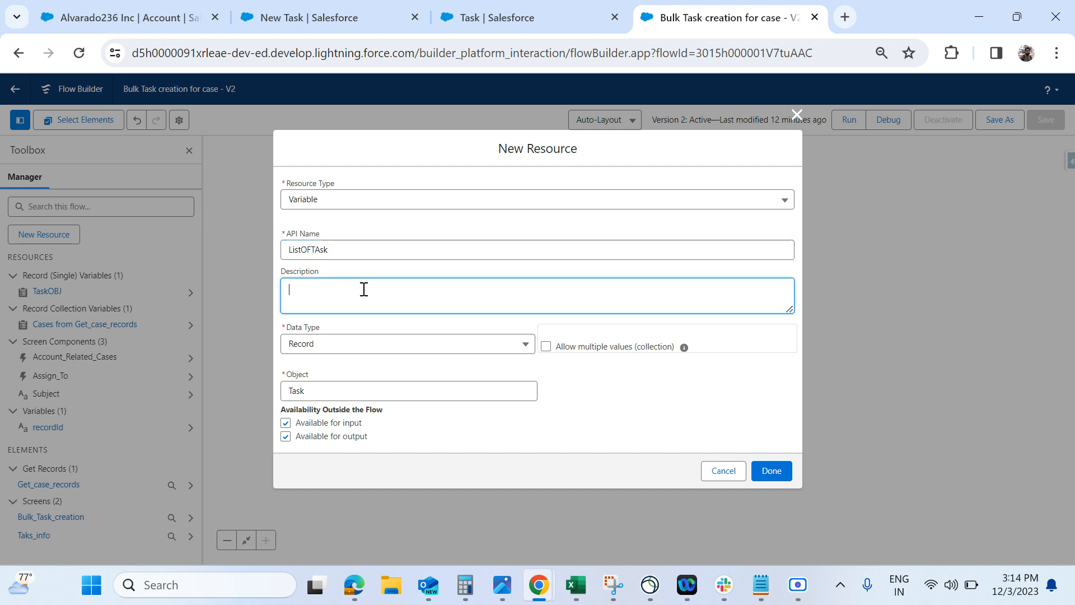
pyautogui.click(545, 346)
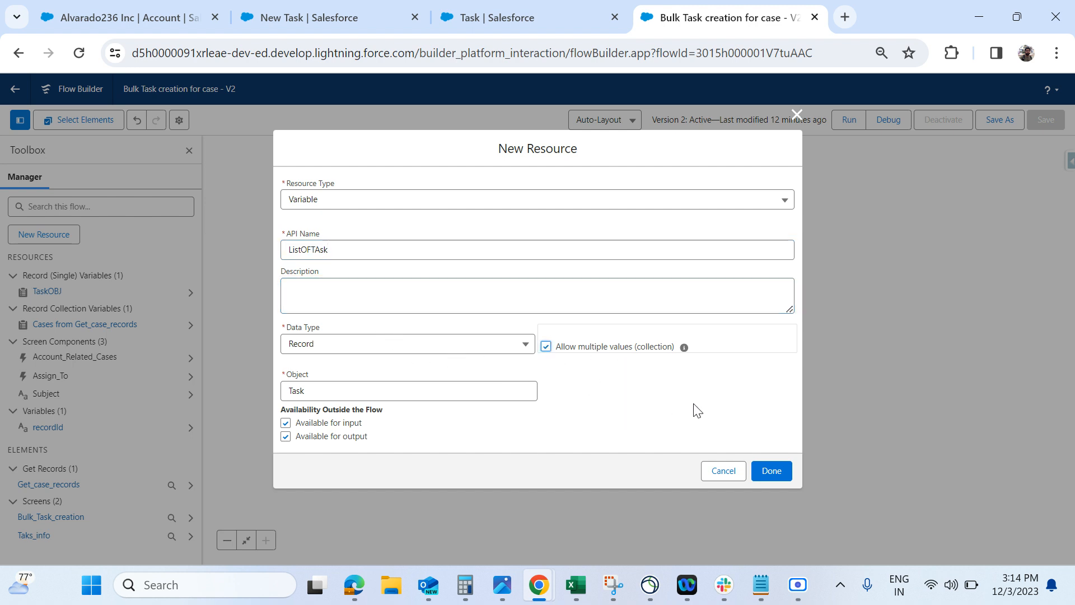
pyautogui.click(769, 473)
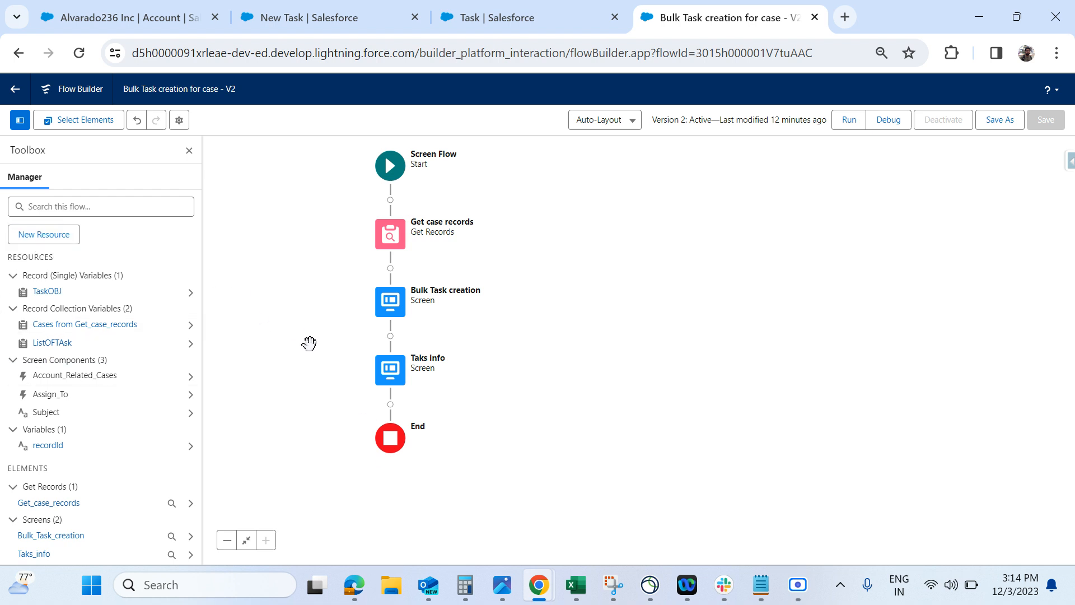
pyautogui.click(36, 235)
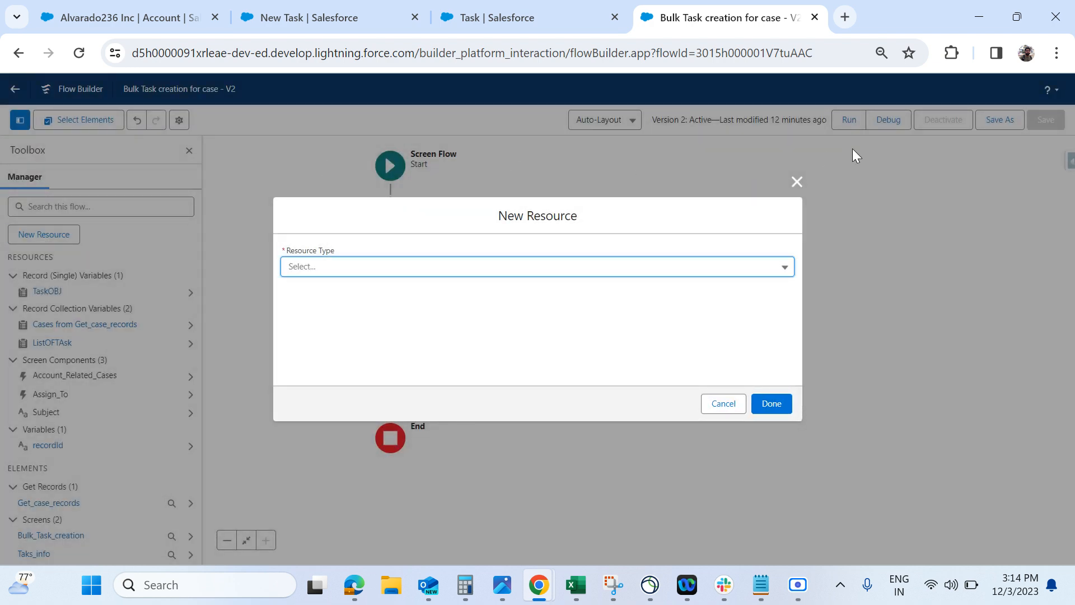
pyautogui.click(797, 182)
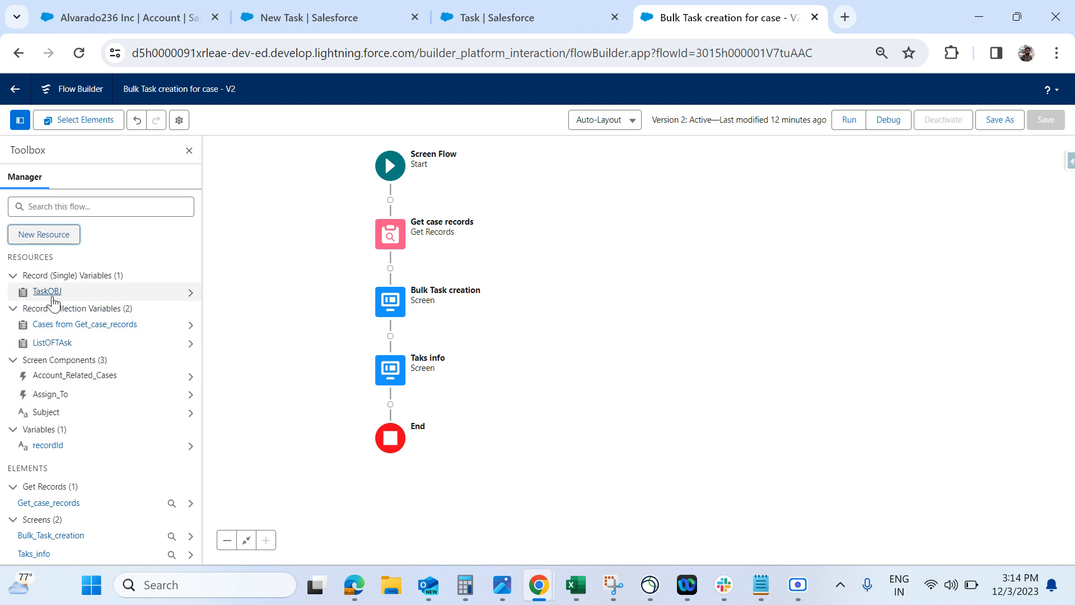
# Add a Loop element after the Taks info screen and label it Loop For selected cases.
pyautogui.click(391, 405)
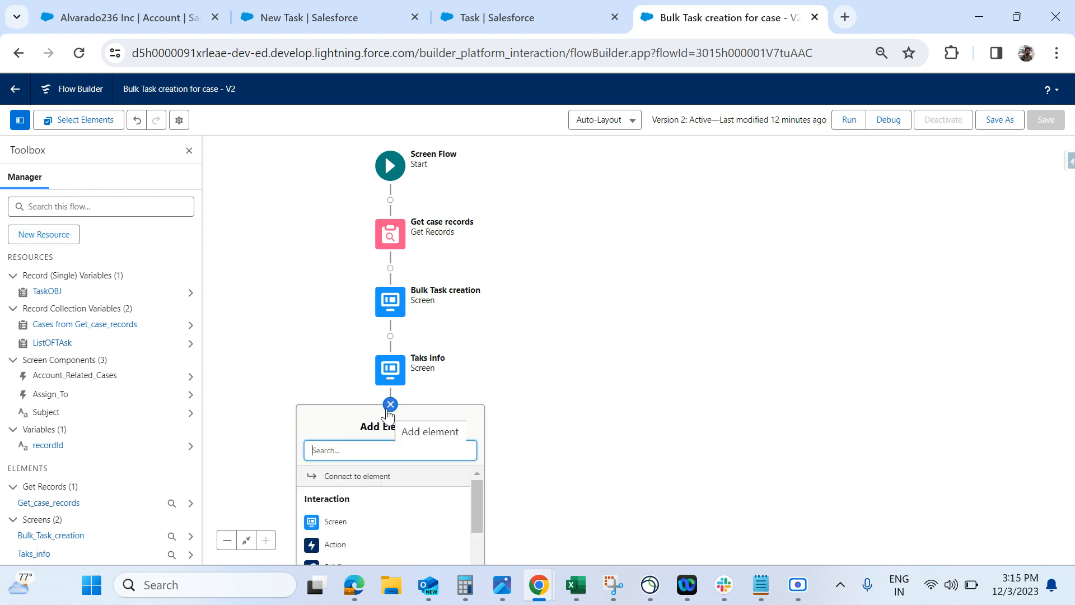
pyautogui.click(600, 406)
pyautogui.moveTo(599, 405); pyautogui.dragTo(645, 204)
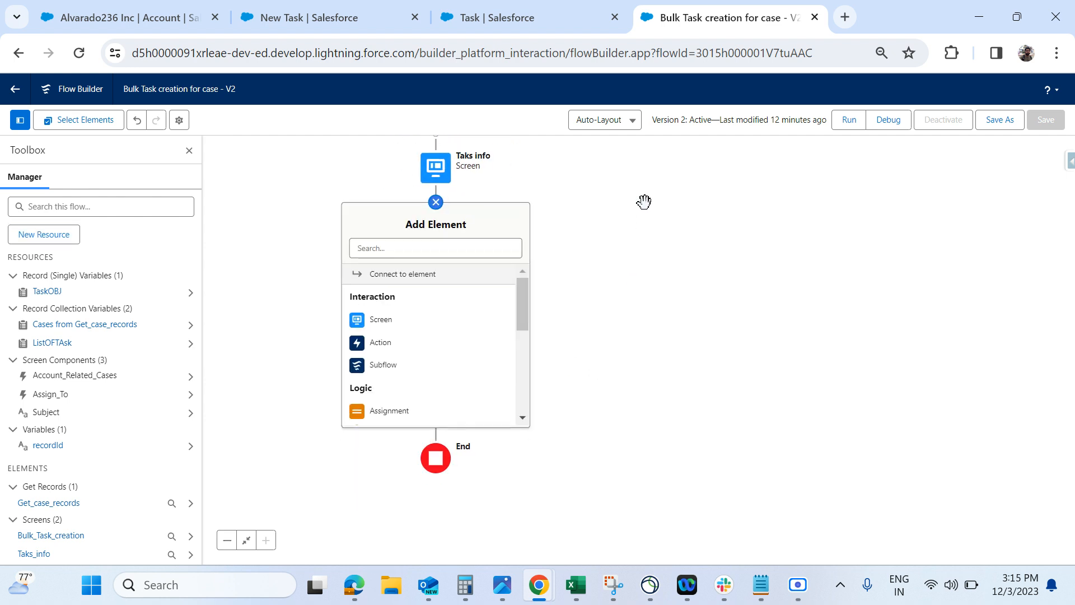
pyautogui.scroll(-5, 431, 384)
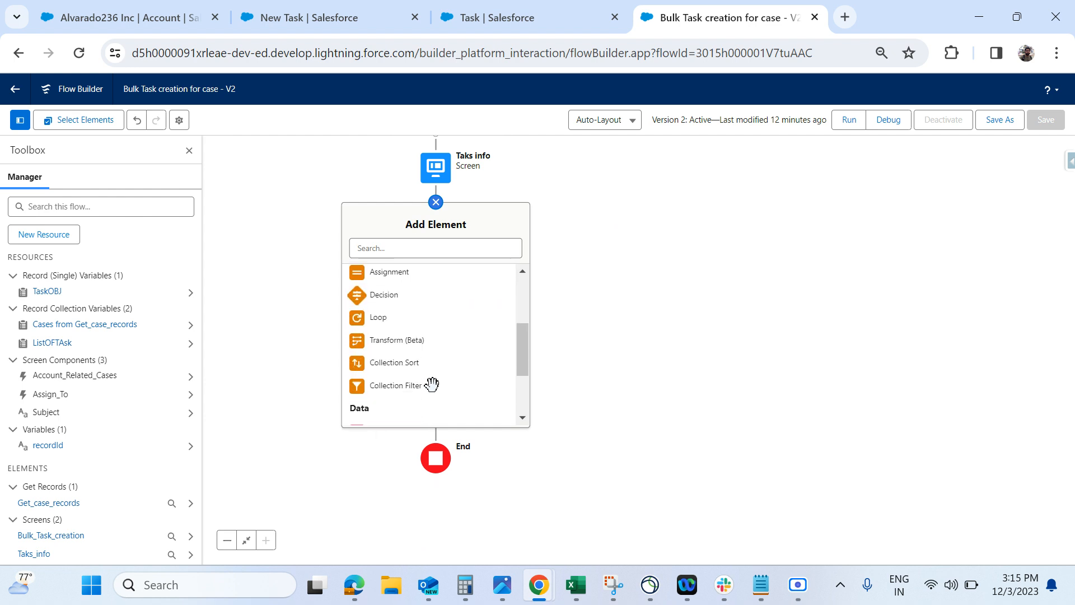
pyautogui.scroll(1, 413, 304)
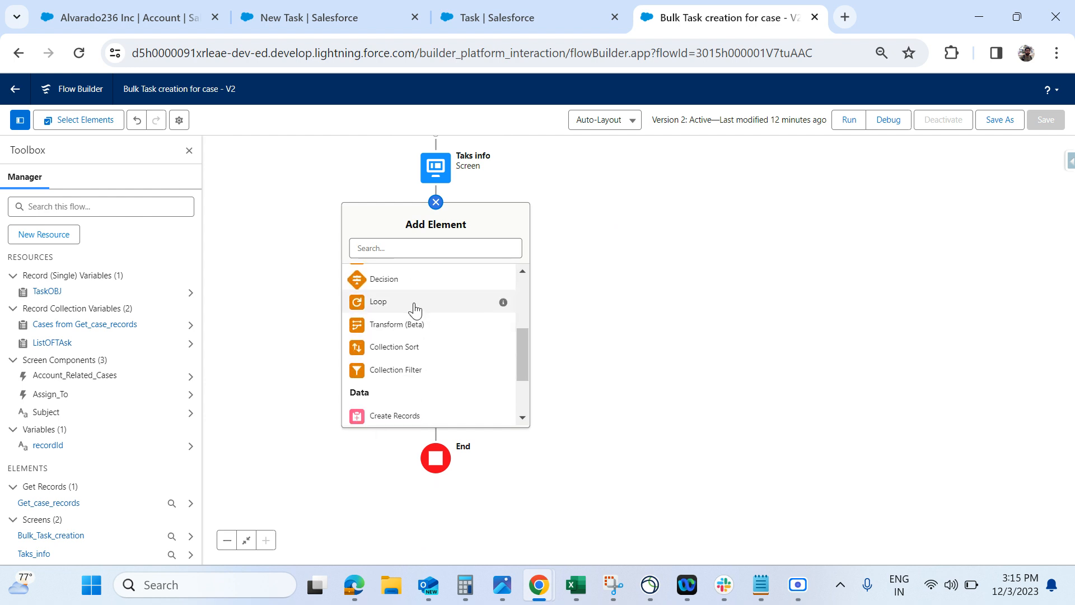
pyautogui.click(414, 309)
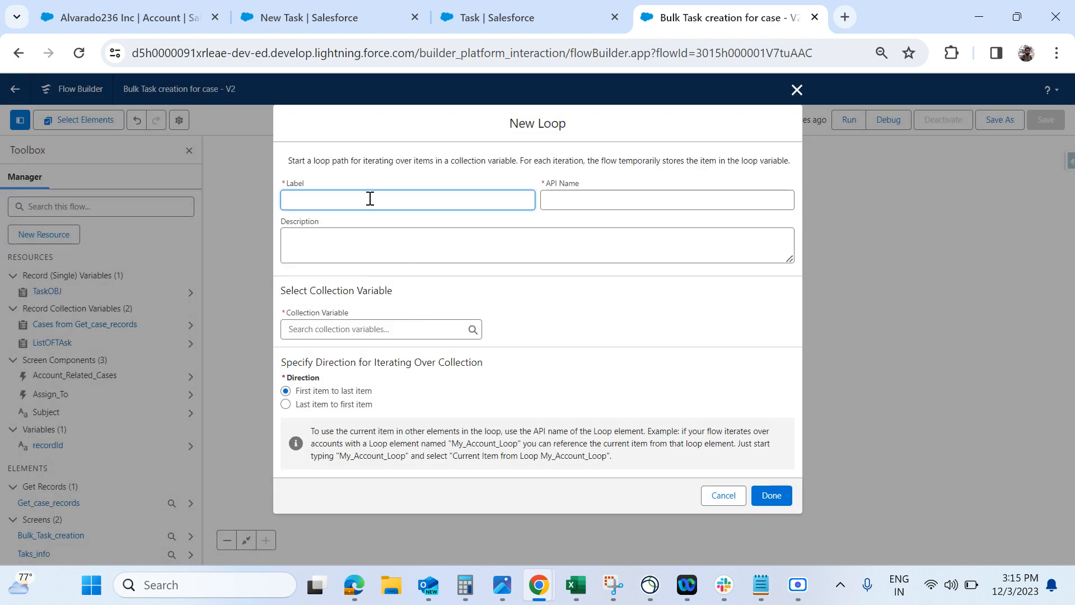
pyautogui.write('Loop fOR')
pyautogui.press('BackSpace')
pyautogui.press('BackSpace')
pyautogui.press('BackSpace')
pyautogui.write('cted cases')
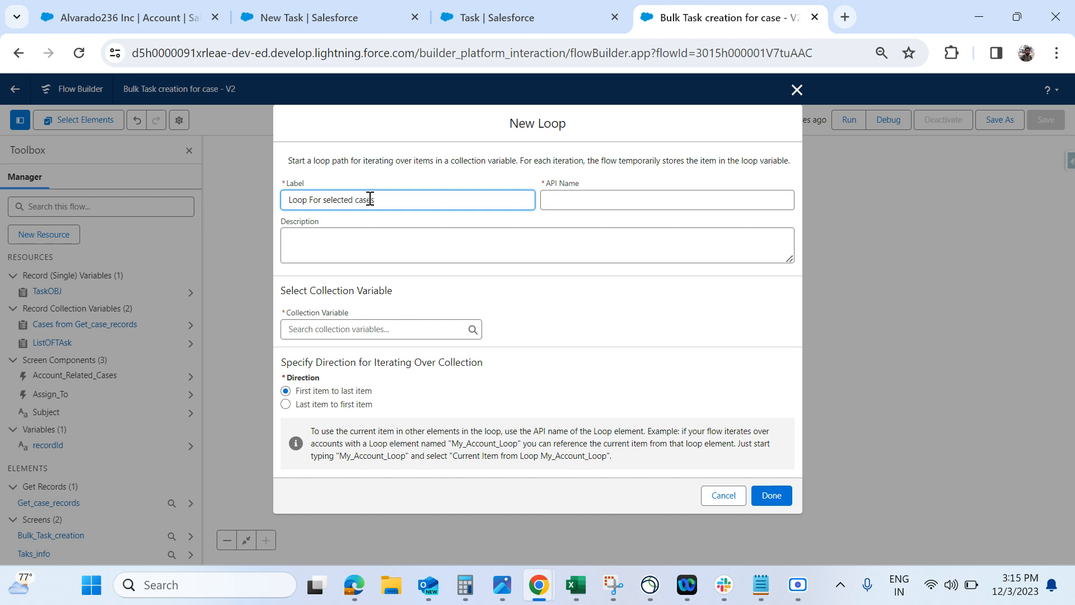
pyautogui.press('Tab')
# Set the loop's collection variable to the selectedRows of Account_Related_Cases and finish the loop.
pyautogui.click(364, 329)
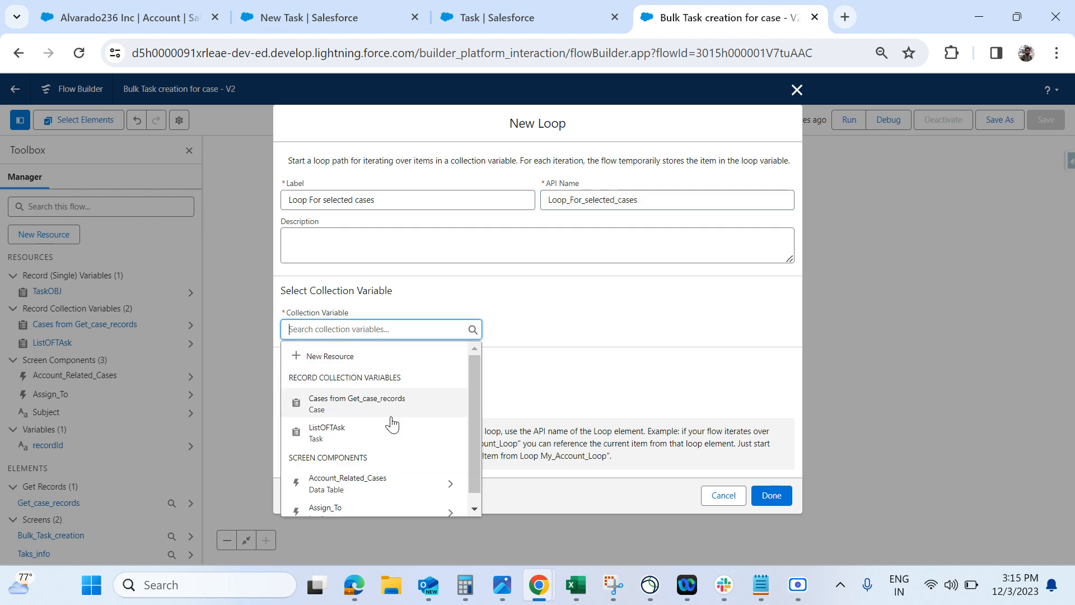
pyautogui.scroll(-1, 392, 424)
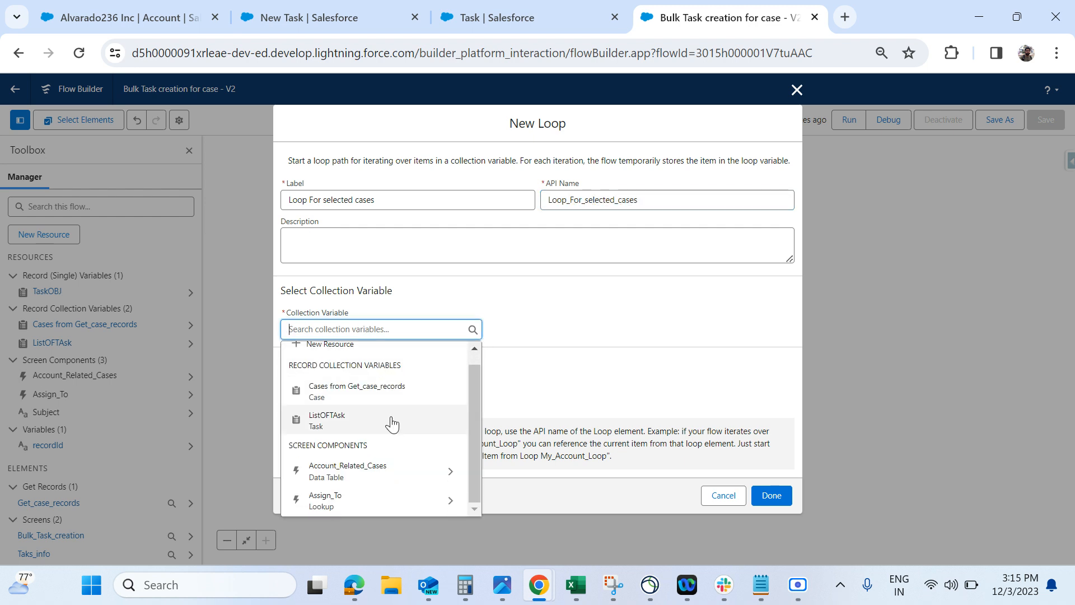
pyautogui.click(421, 475)
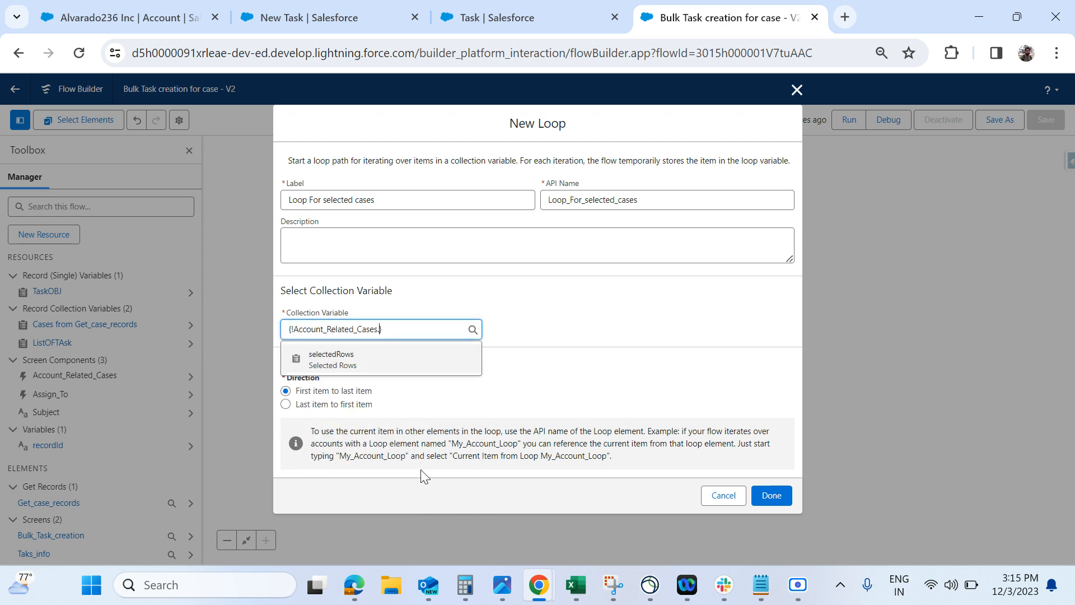
pyautogui.click(362, 362)
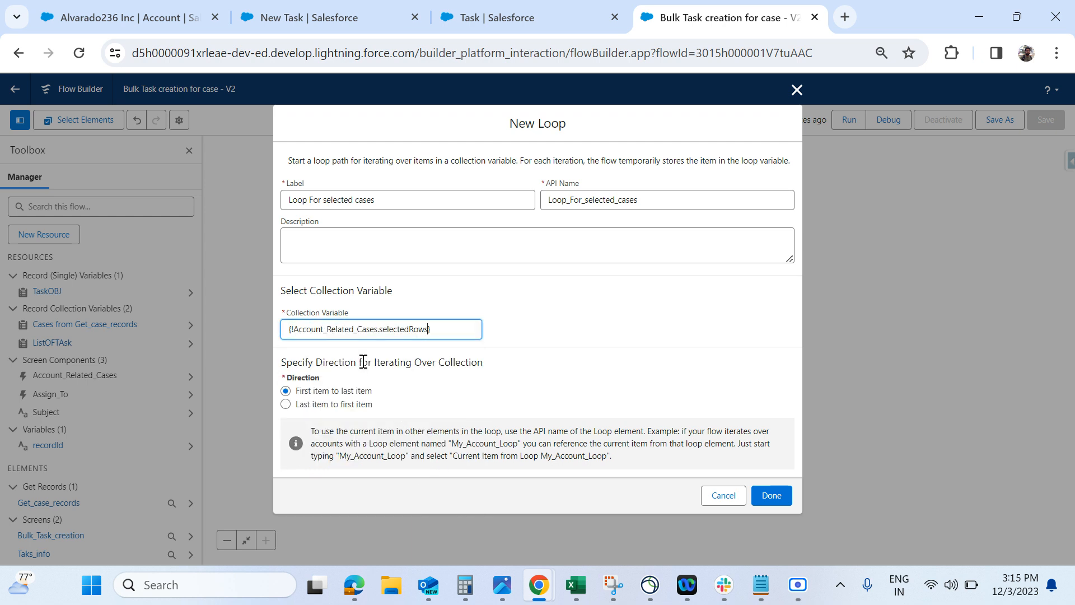
pyautogui.click(595, 370)
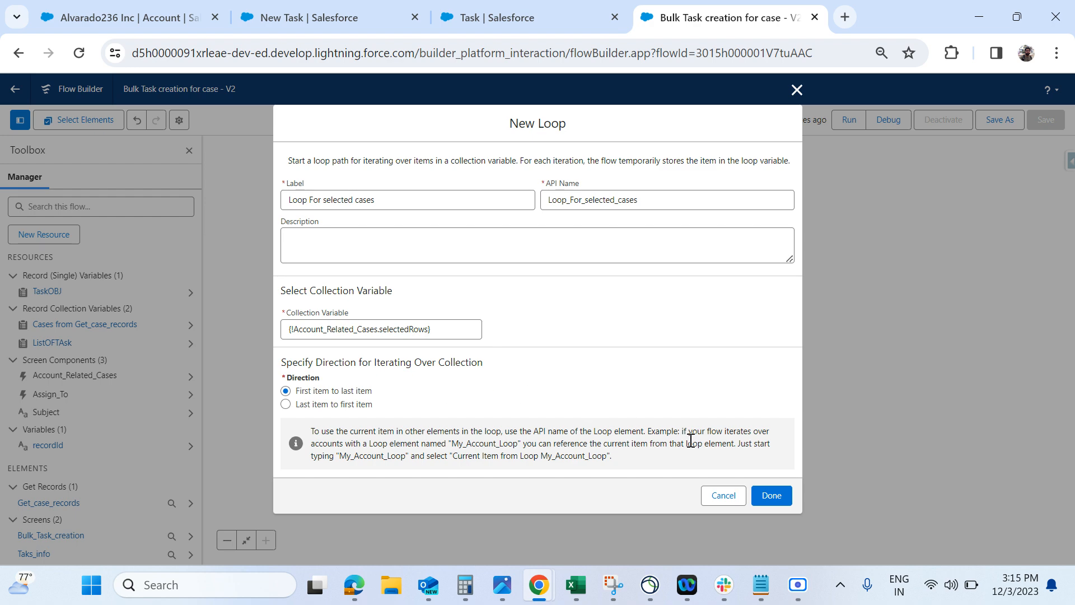
pyautogui.click(773, 499)
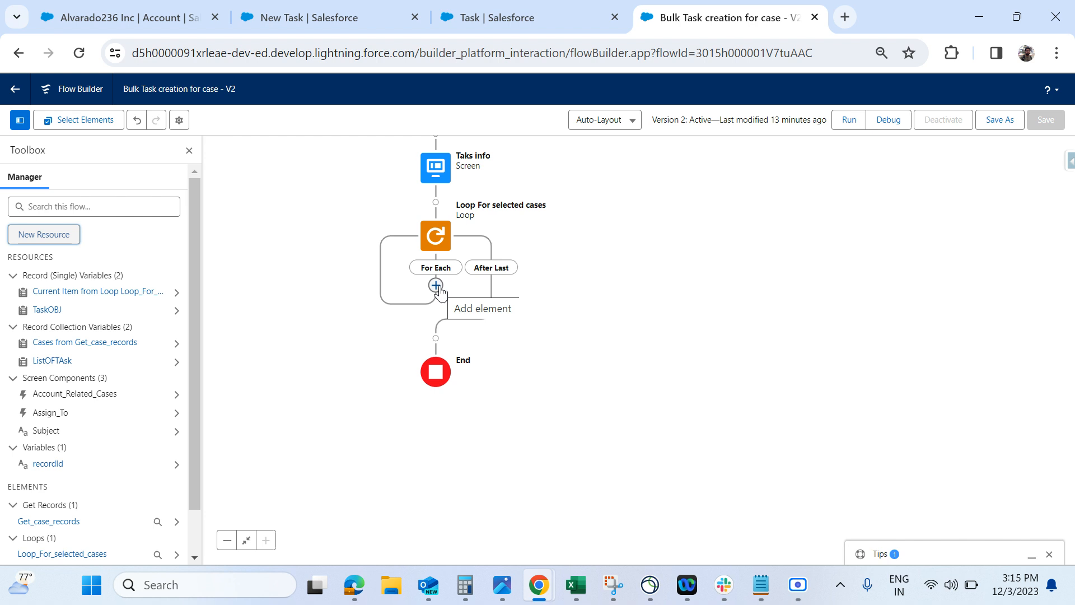
# Add an Assignment element on the loop's For Each path and label it created task.
pyautogui.click(435, 285)
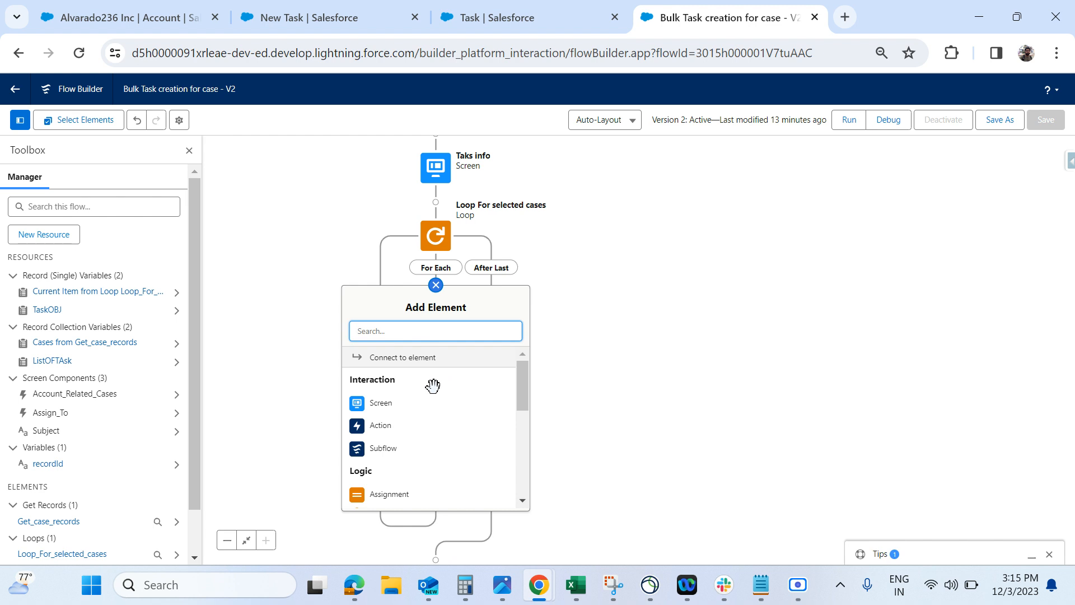
pyautogui.scroll(-1, 430, 424)
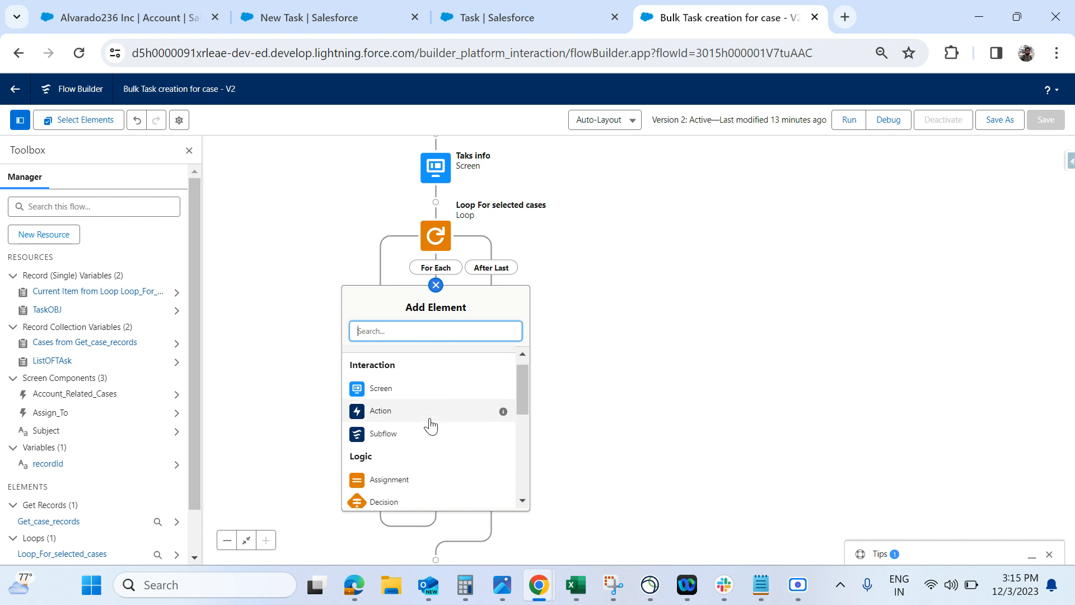
pyautogui.click(394, 454)
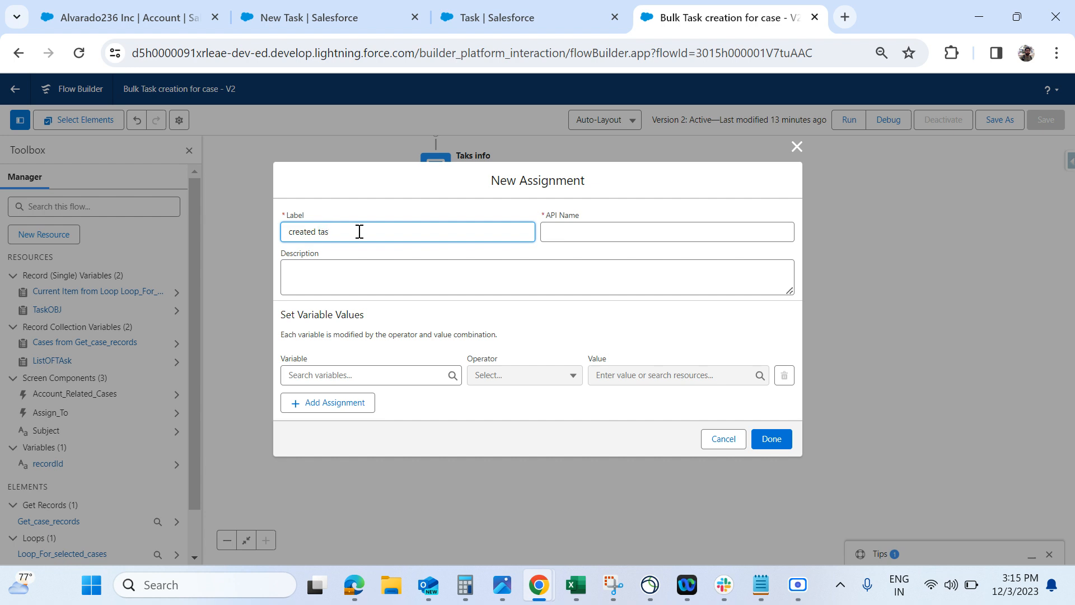
pyautogui.click(579, 241)
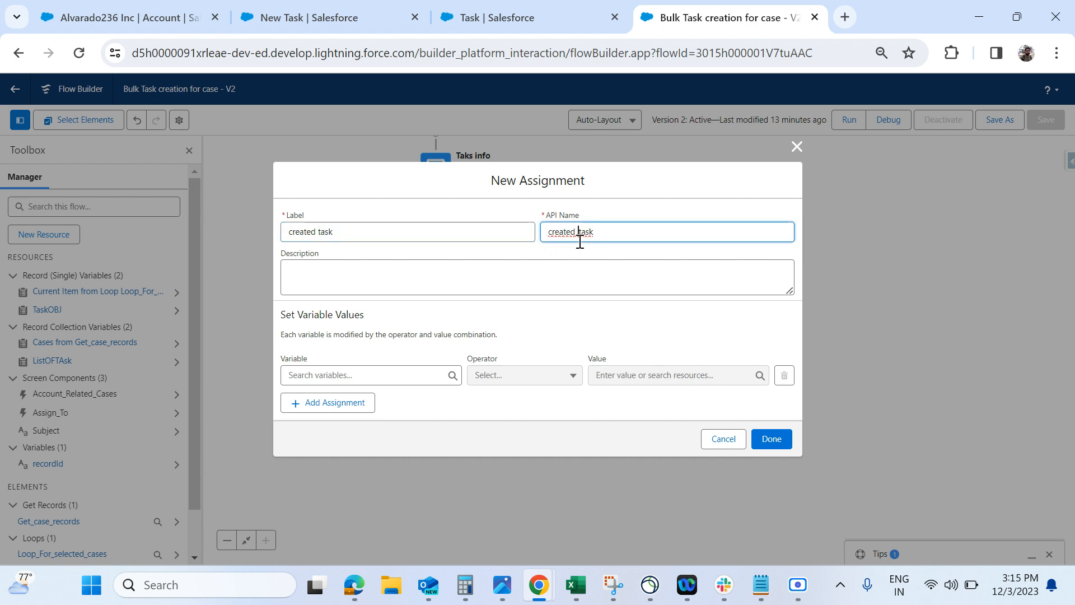
# Choose the OwnerId field of TaskOBJ as the first variable of the created task assignment.
pyautogui.click(423, 371)
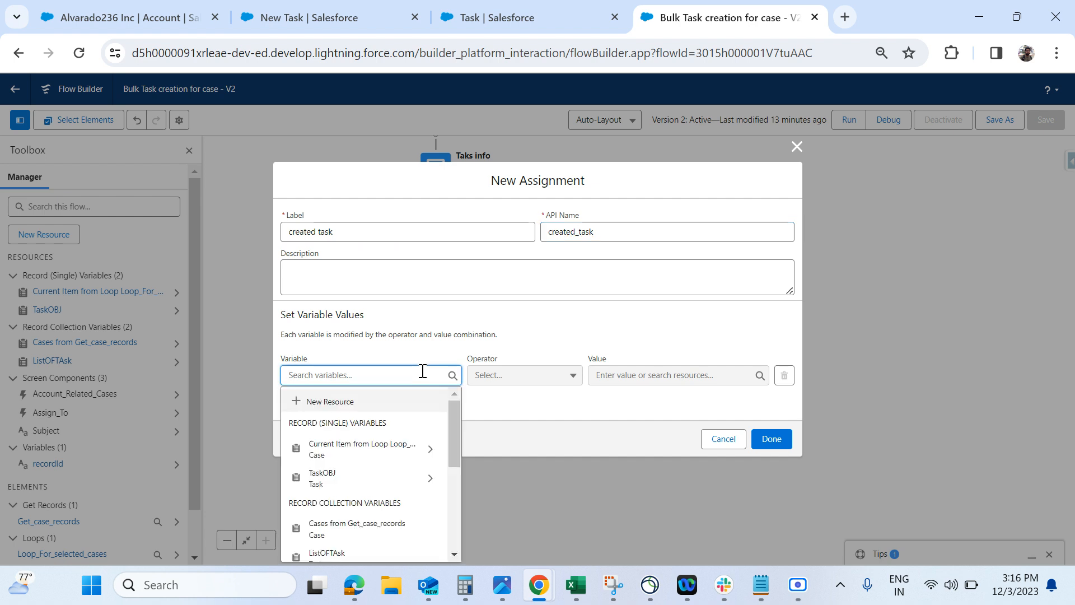
pyautogui.click(390, 484)
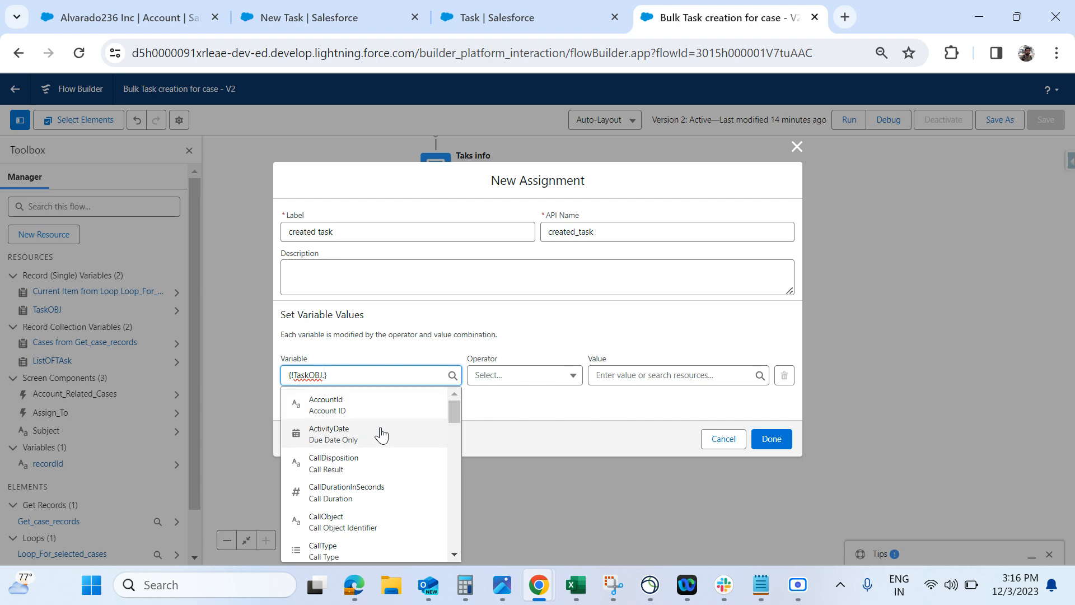
pyautogui.scroll(-3, 382, 479)
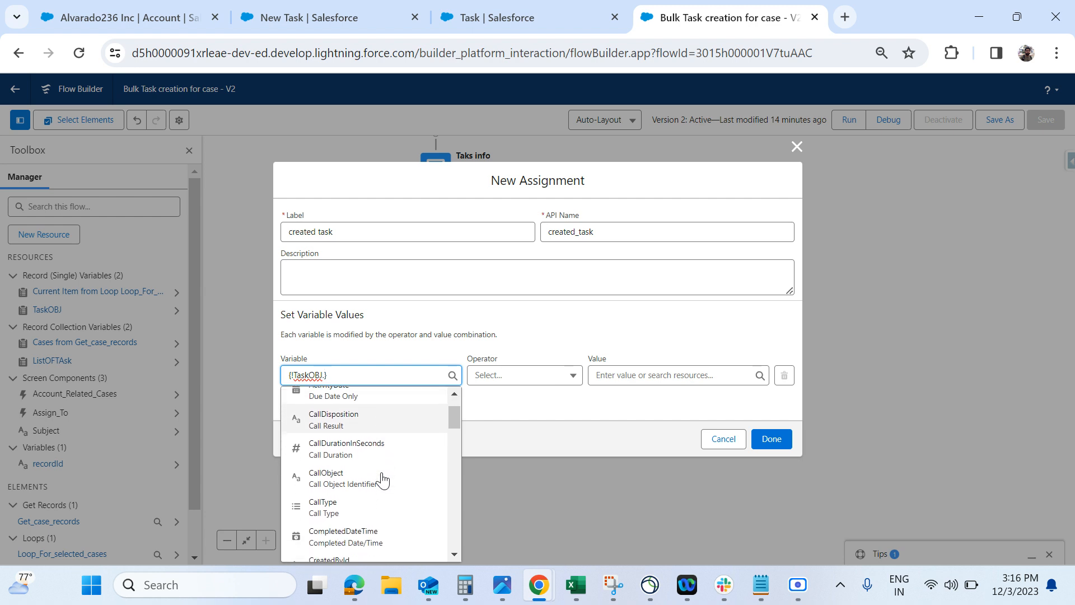
pyautogui.scroll(-3, 382, 479)
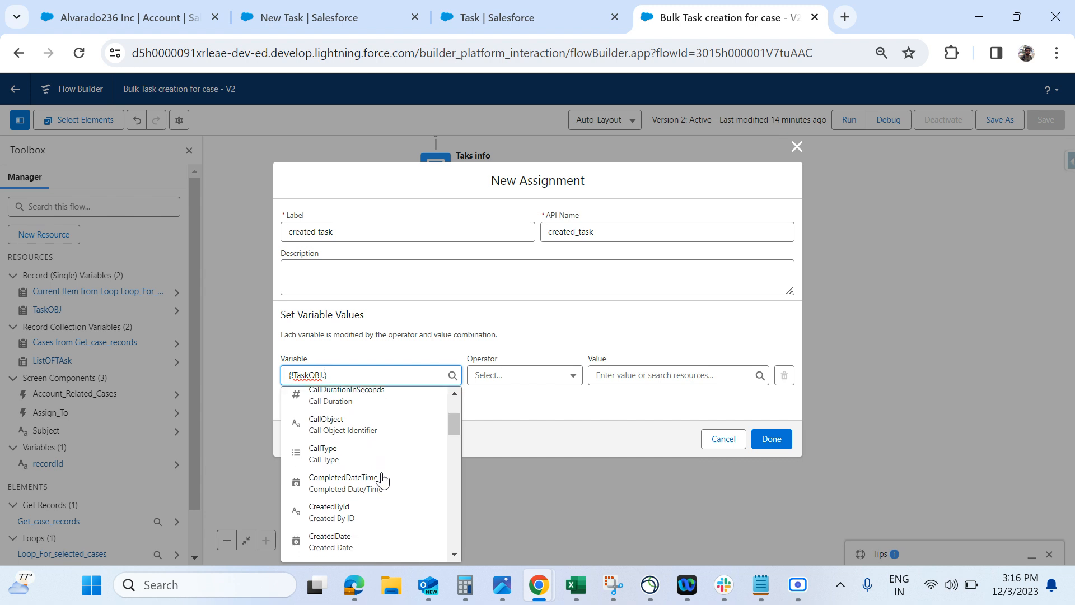
pyautogui.scroll(-2, 382, 480)
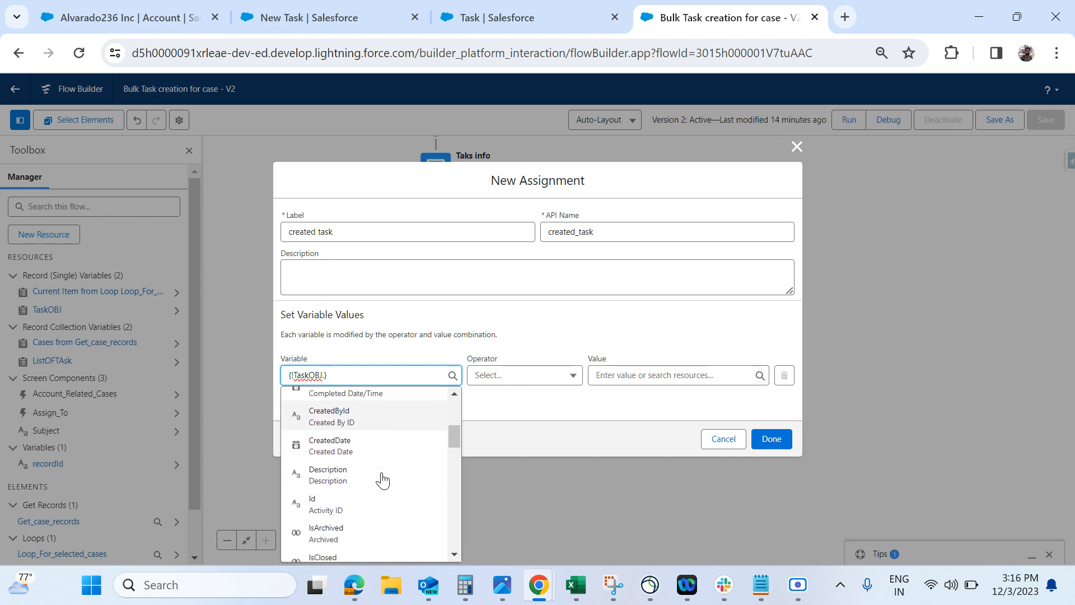
pyautogui.scroll(-4, 383, 480)
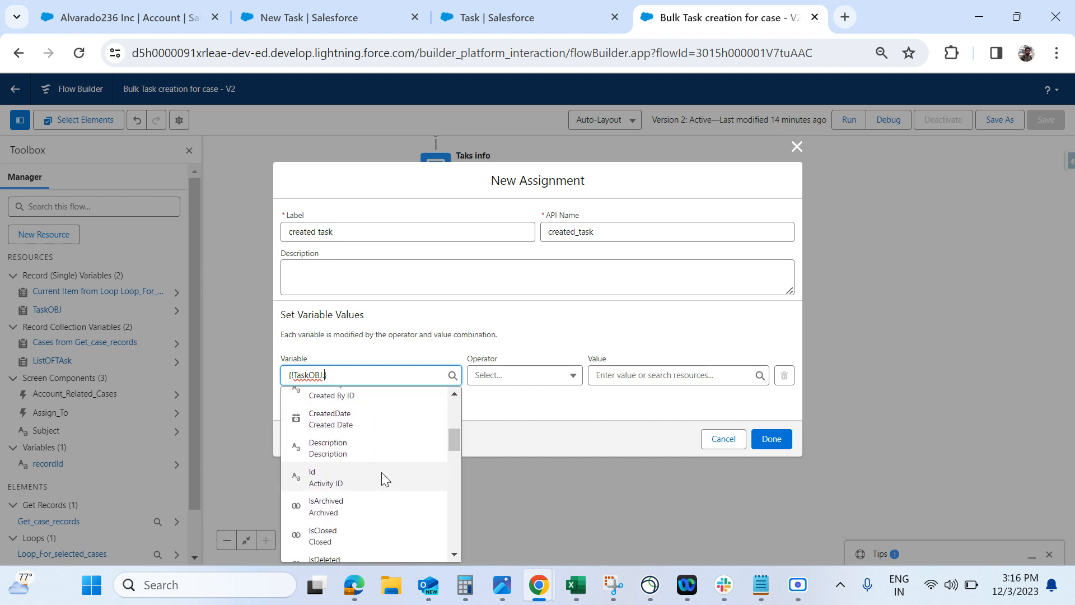
pyautogui.scroll(-4, 382, 480)
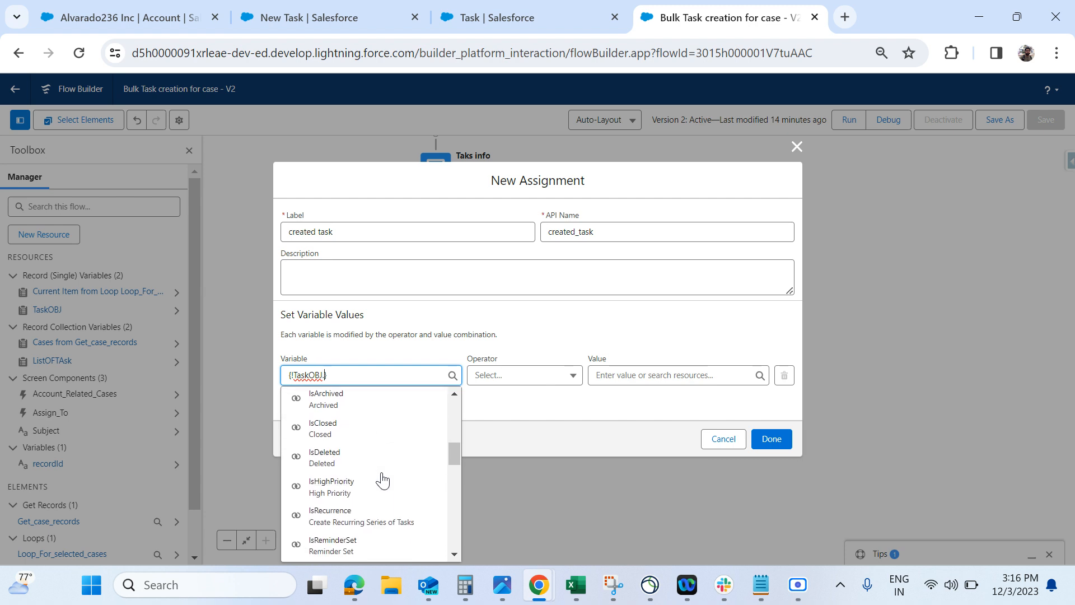
pyautogui.scroll(-3, 382, 479)
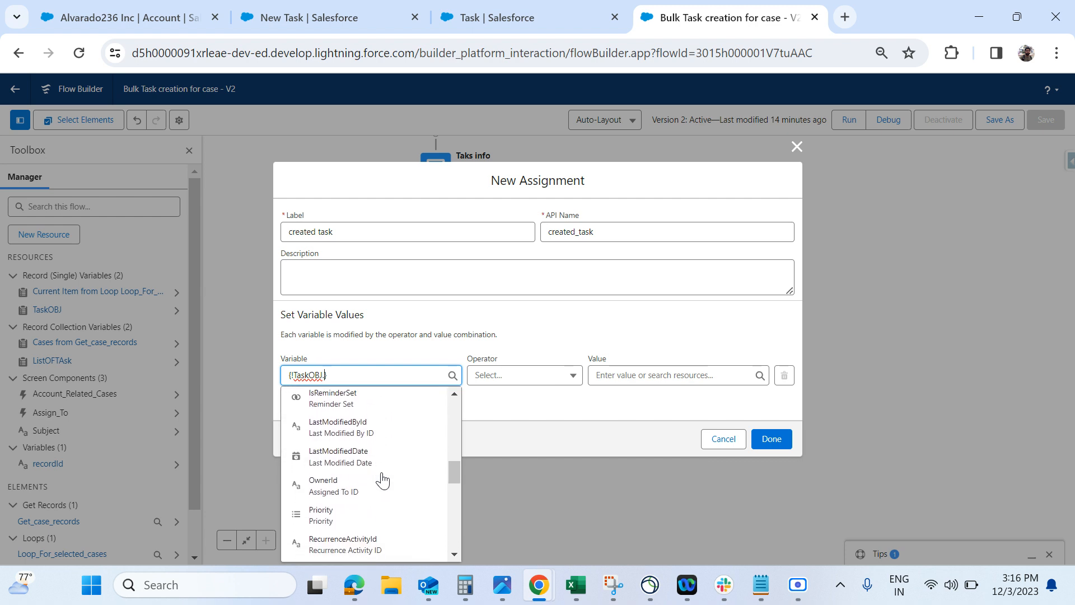
pyautogui.click(381, 474)
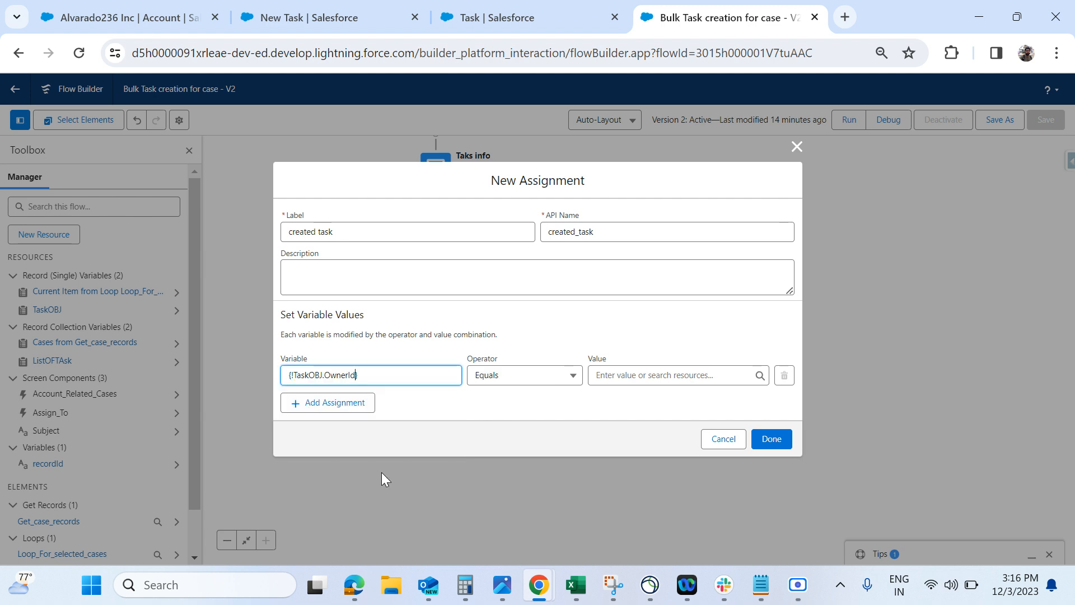
# Set the value for TaskOBJ's Assigned To ID to the recordId of the Assign_To lookup.
pyautogui.click(616, 375)
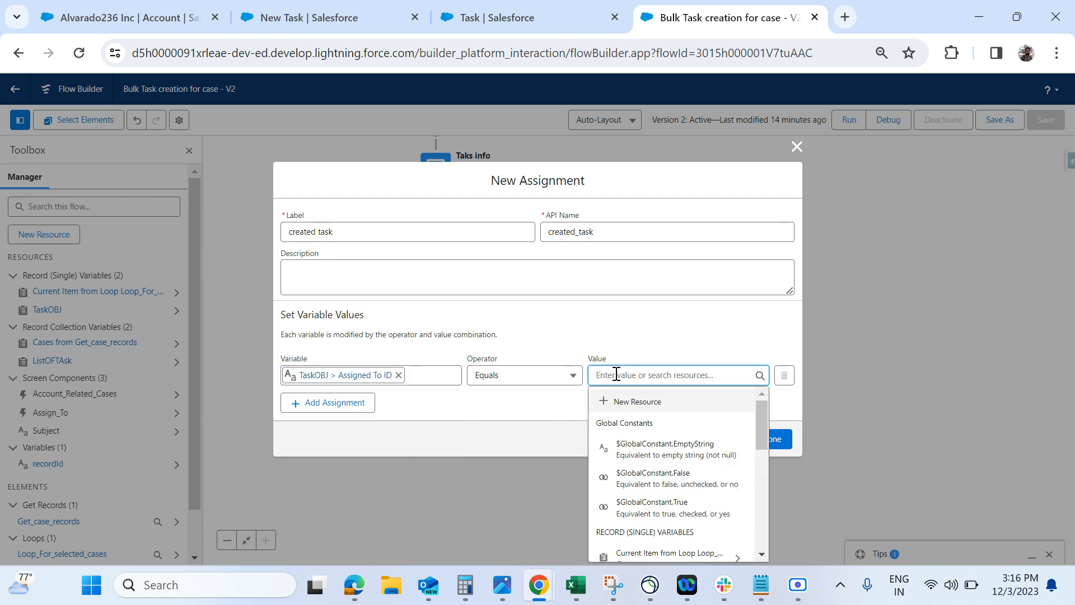
pyautogui.scroll(-2, 665, 512)
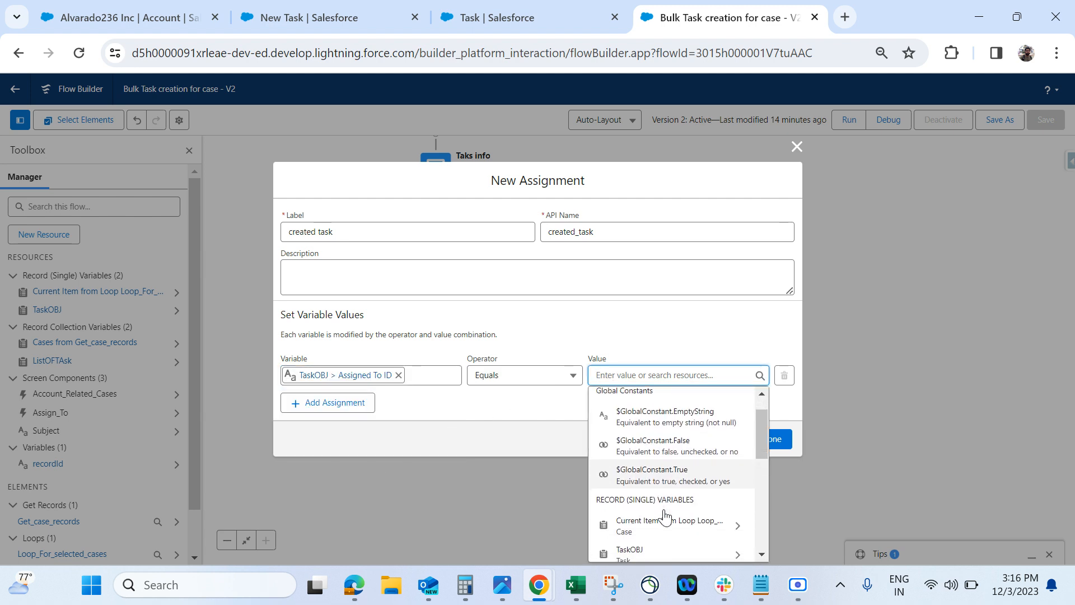
pyautogui.scroll(-3, 665, 516)
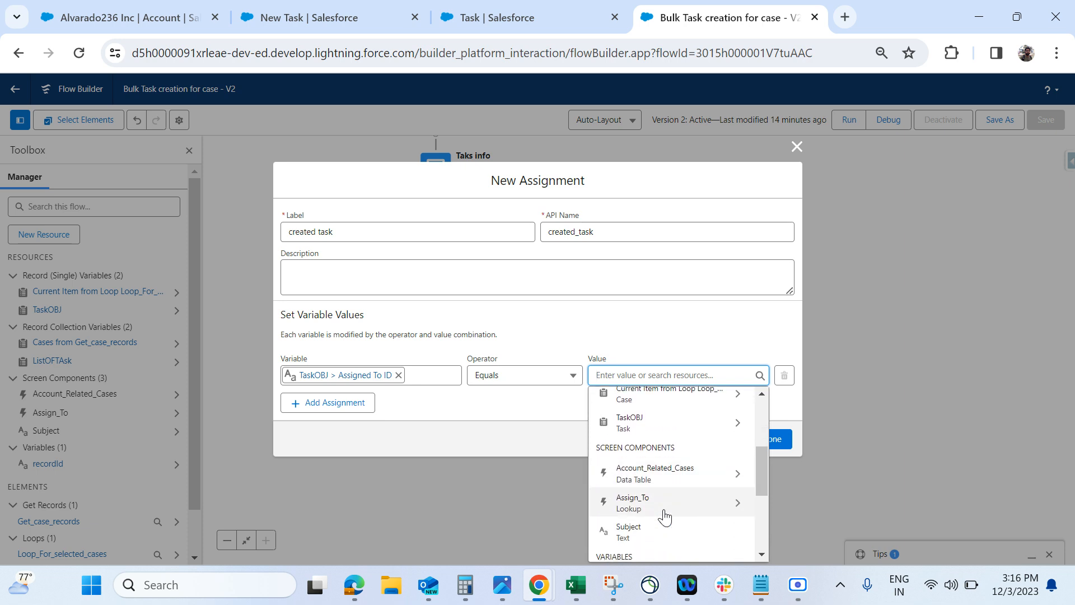
pyautogui.click(665, 516)
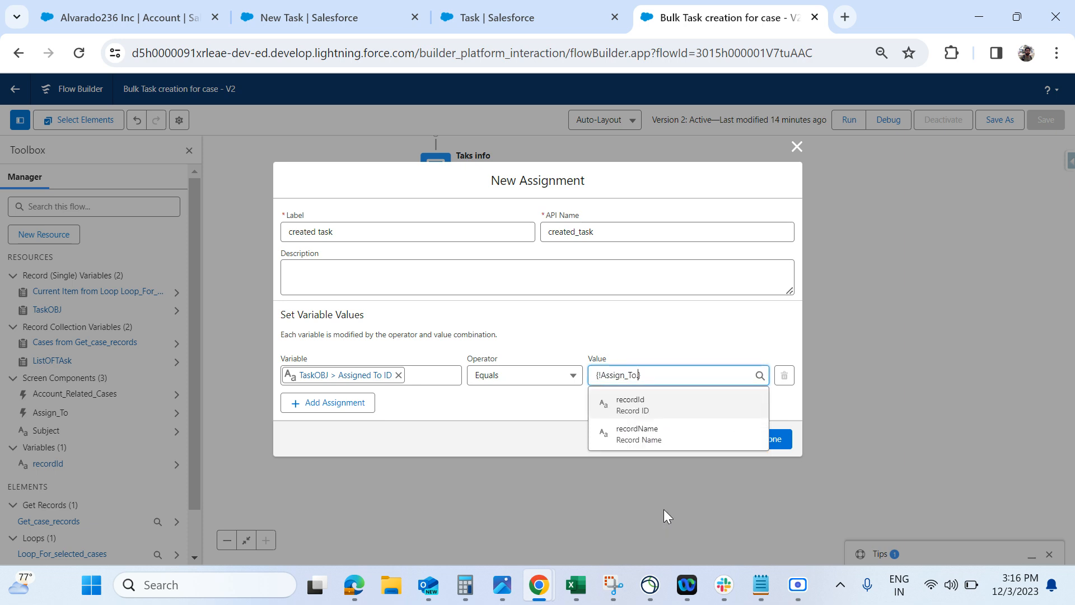
pyautogui.click(638, 406)
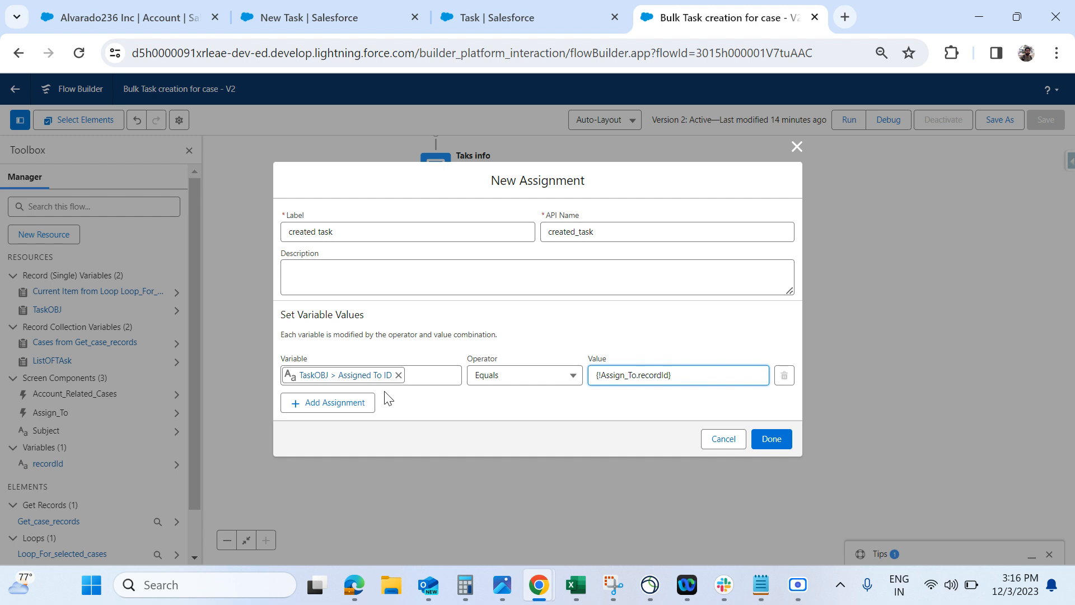
# Add a second assignment row that sets TaskOBJ's Subject equal to the Subject screen component.
pyautogui.click(357, 403)
pyautogui.click(319, 395)
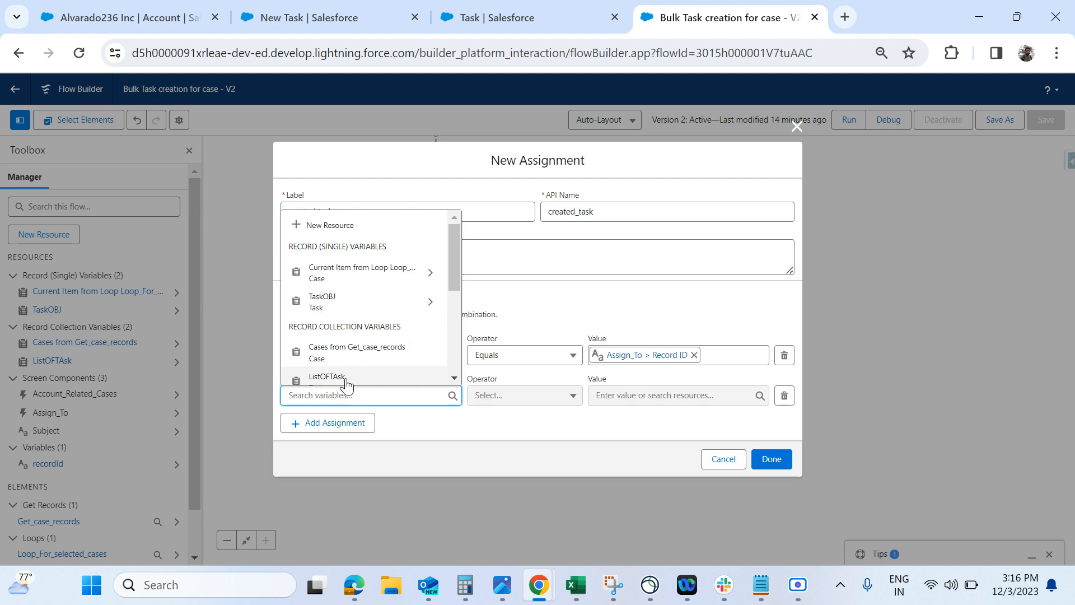
pyautogui.click(369, 307)
pyautogui.write('su')
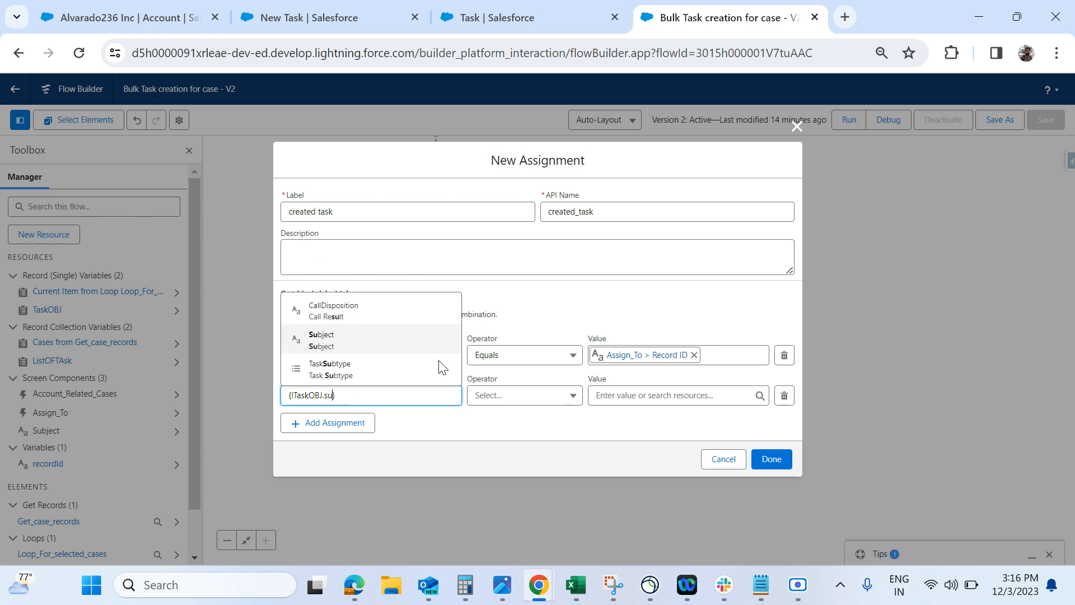
pyautogui.click(317, 337)
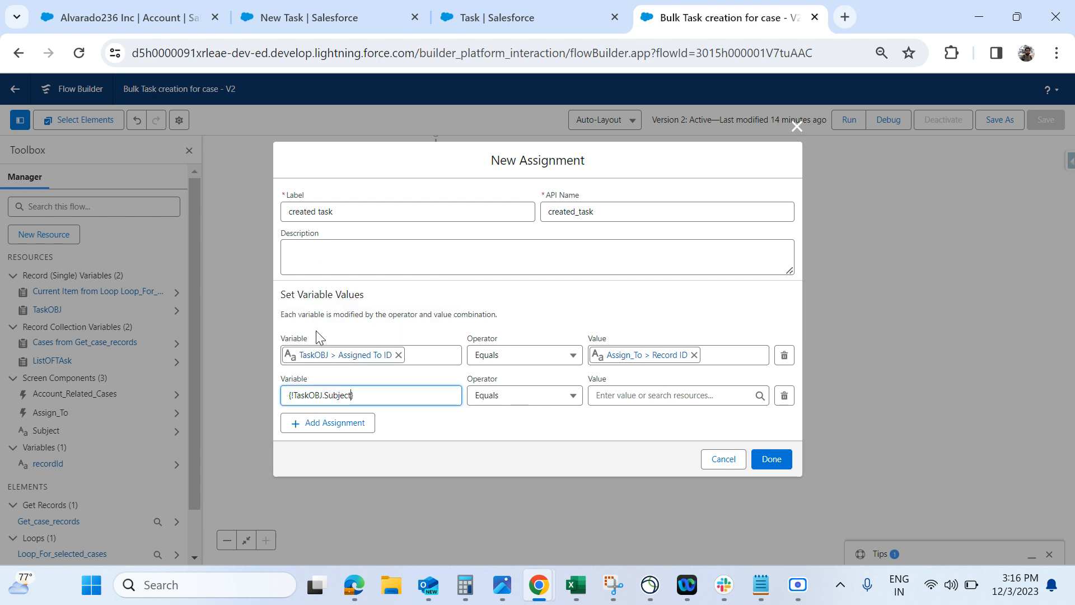
pyautogui.click(629, 398)
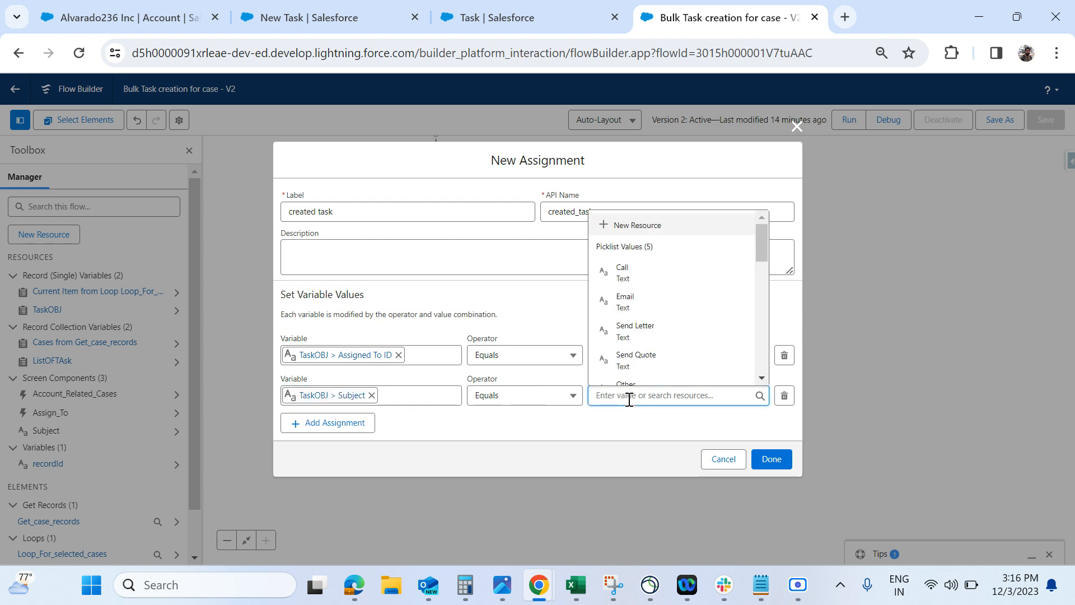
pyautogui.scroll(-3, 645, 342)
pyautogui.scroll(-2, 644, 341)
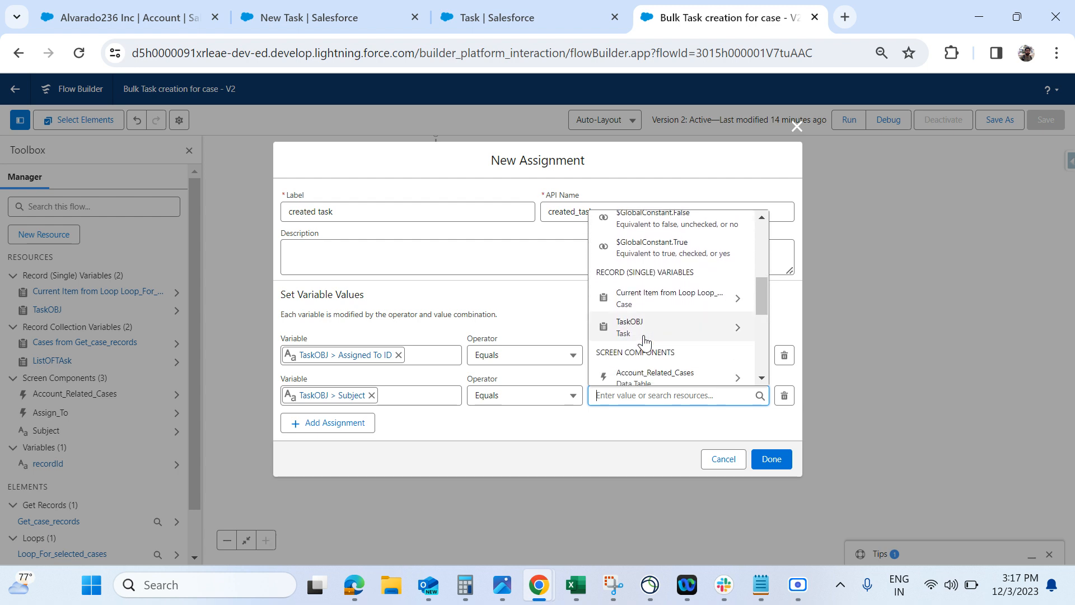
pyautogui.scroll(-3, 645, 342)
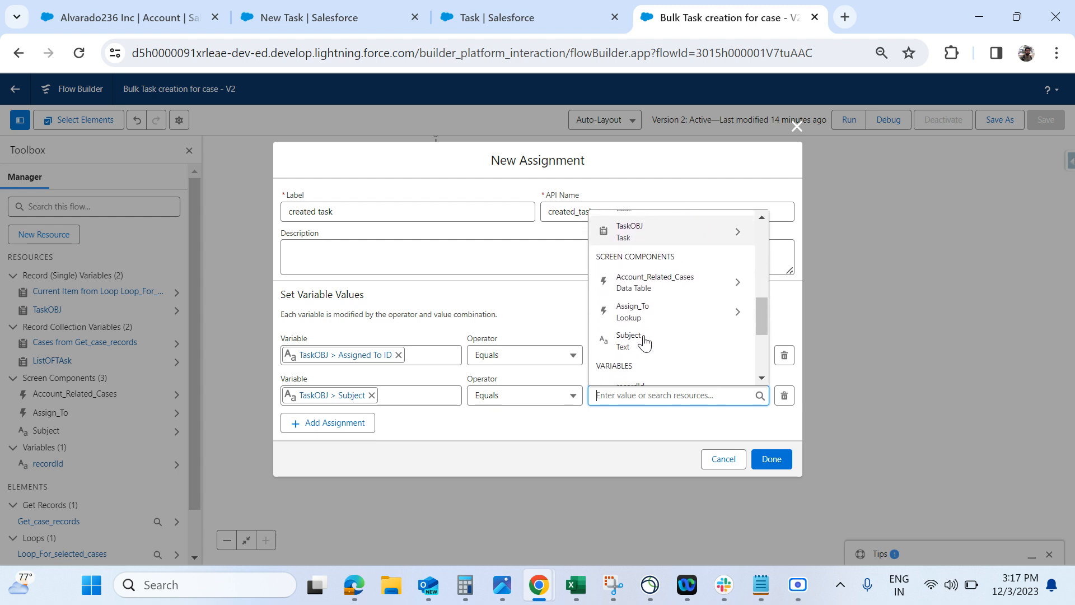
pyautogui.click(641, 312)
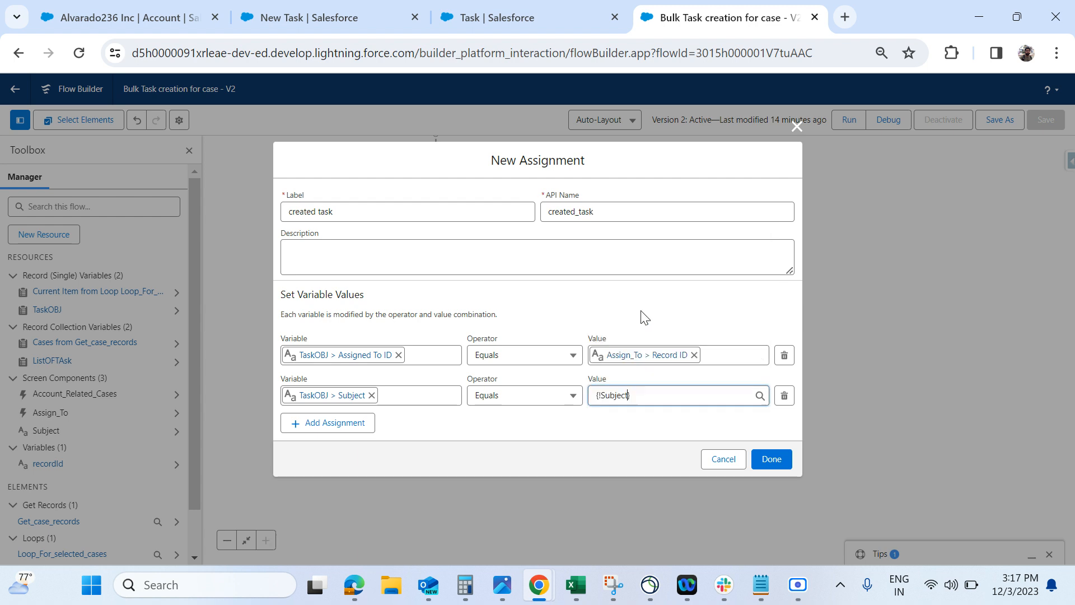
pyautogui.click(463, 423)
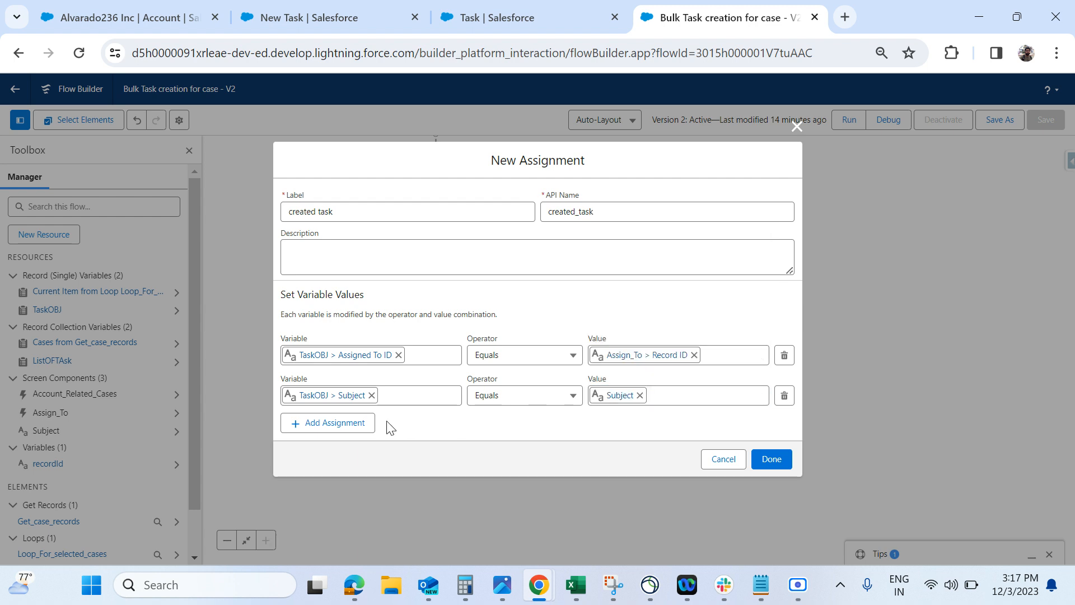
# Add a third assignment row with TaskOBJ's ActivityDate (Due Date Only) as its variable.
pyautogui.click(351, 426)
pyautogui.click(327, 415)
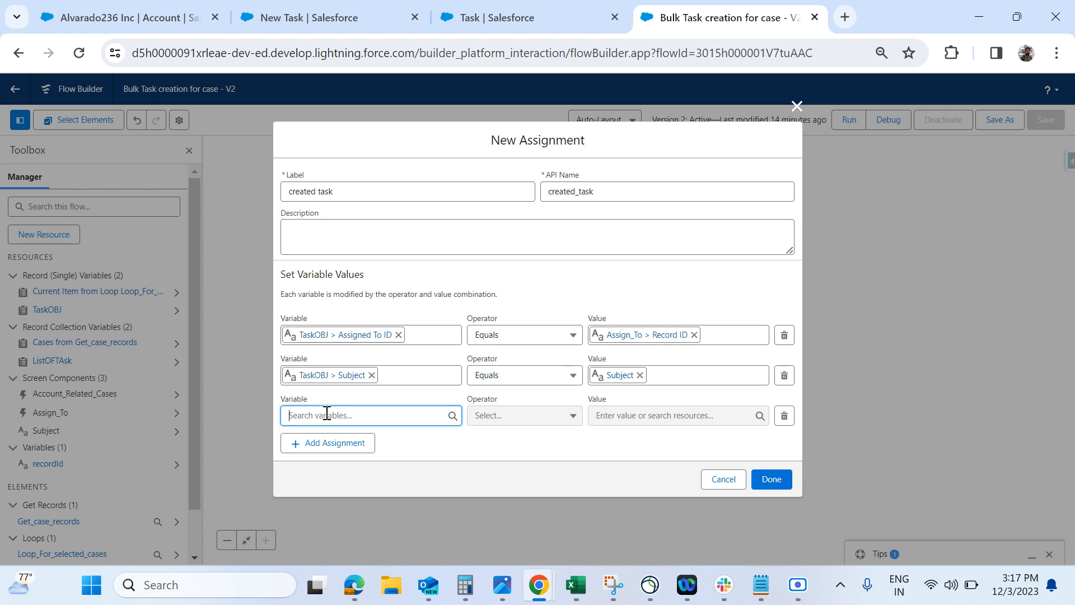
pyautogui.click(356, 324)
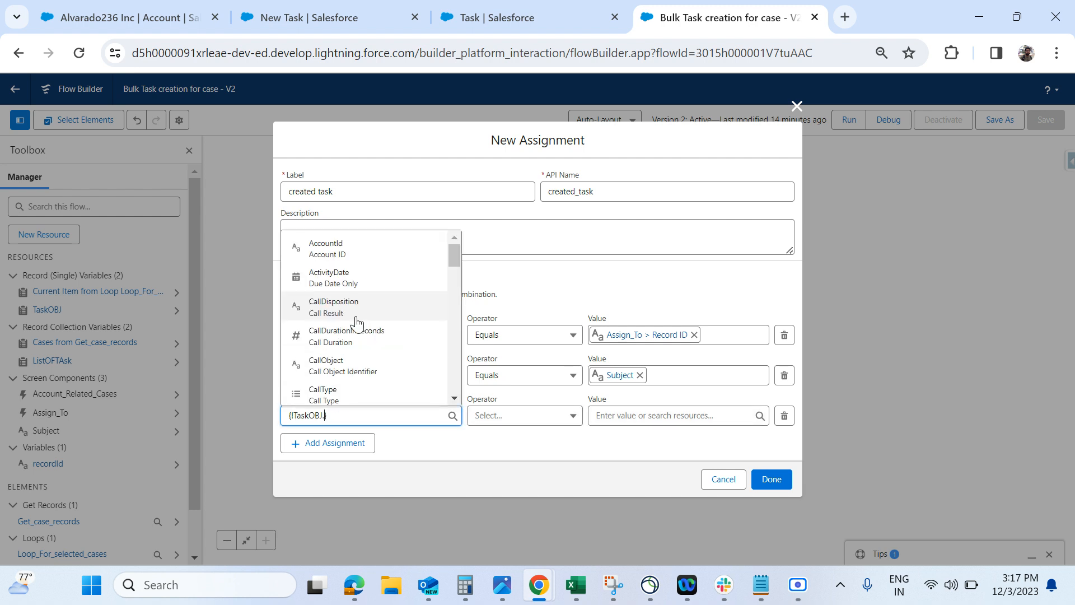
pyautogui.write('du')
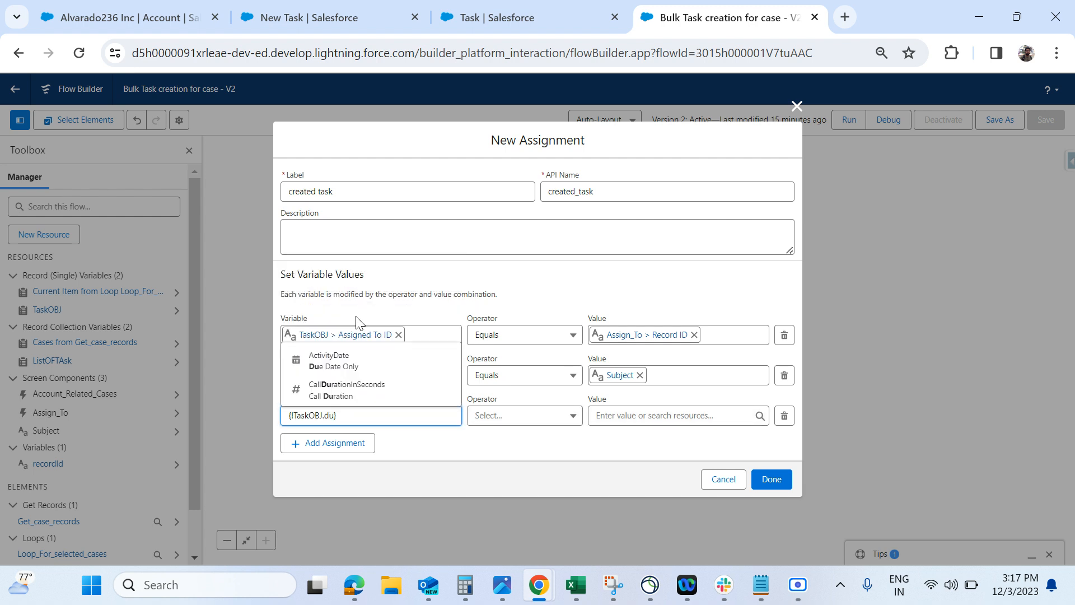
pyautogui.click(373, 370)
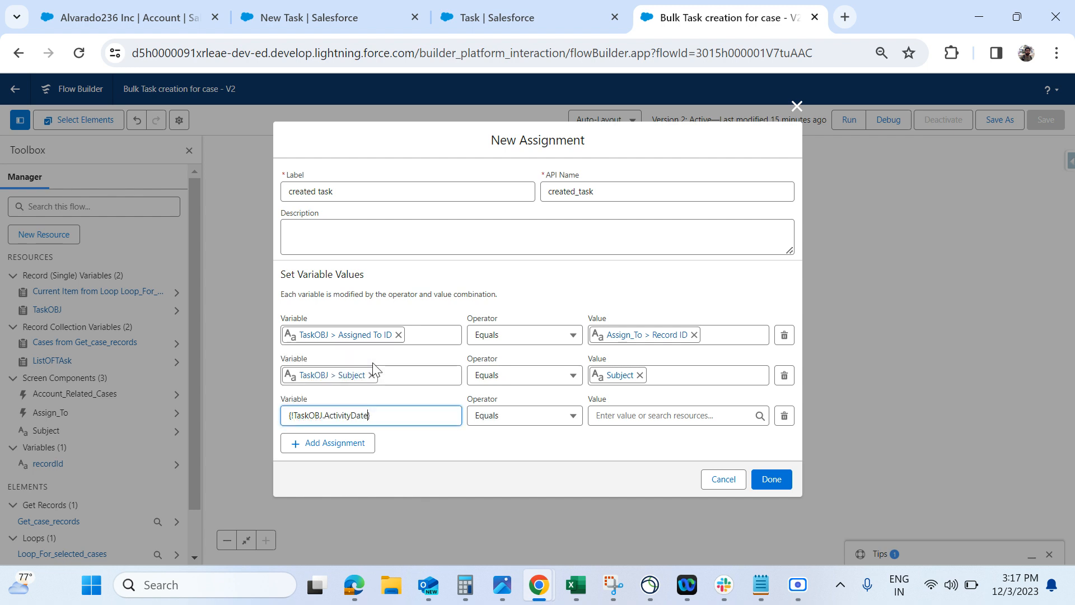
# Set the due date row's value to TaskOBJ's ActivityDate and finish the created task assignment.
pyautogui.click(621, 417)
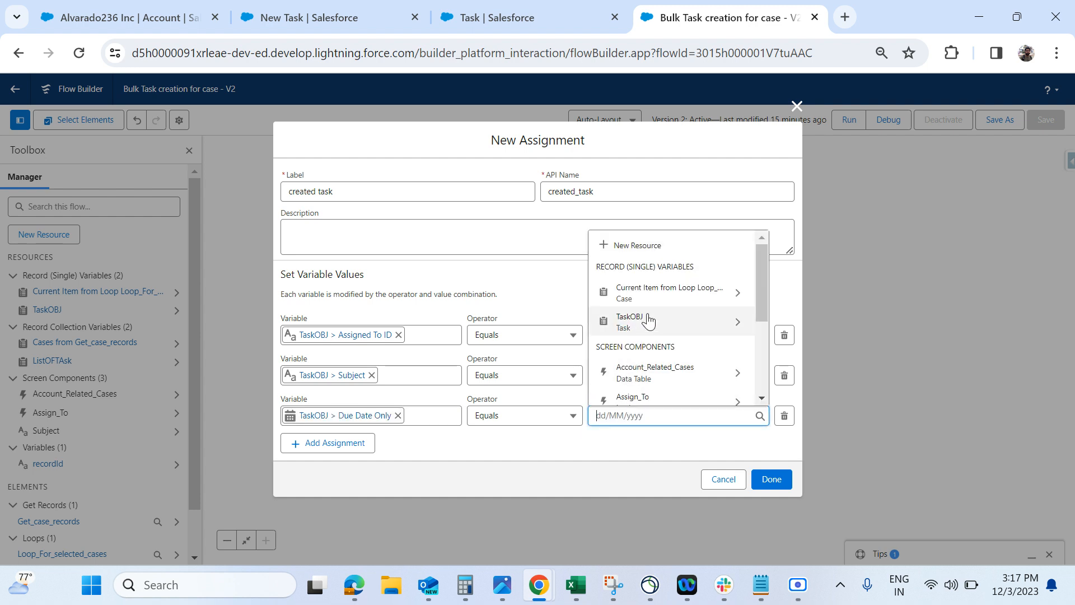
pyautogui.scroll(-5, 666, 384)
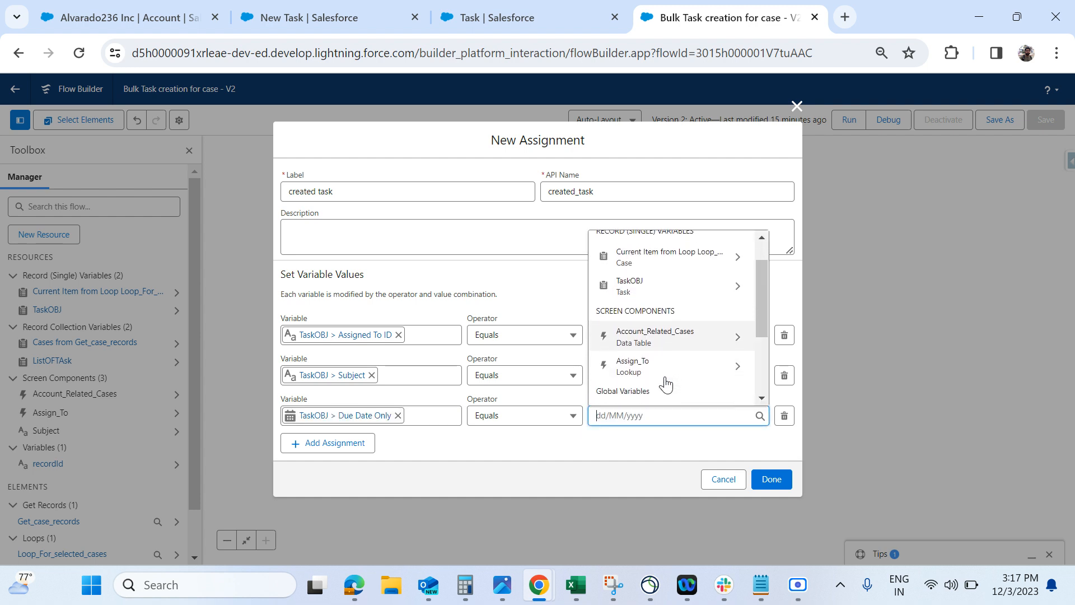
pyautogui.scroll(5, 666, 384)
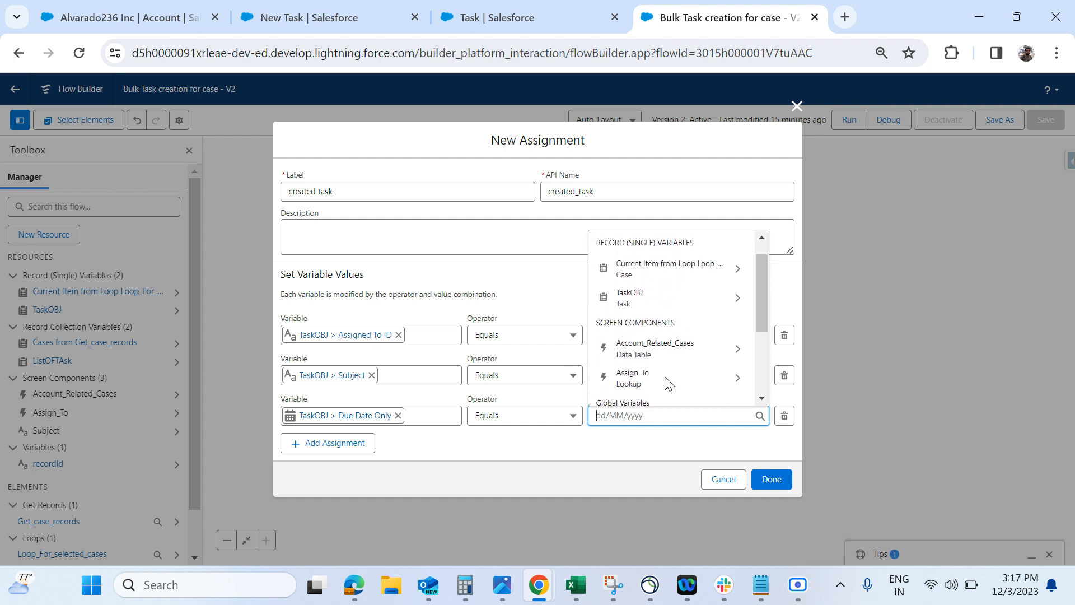
pyautogui.scroll(1, 667, 383)
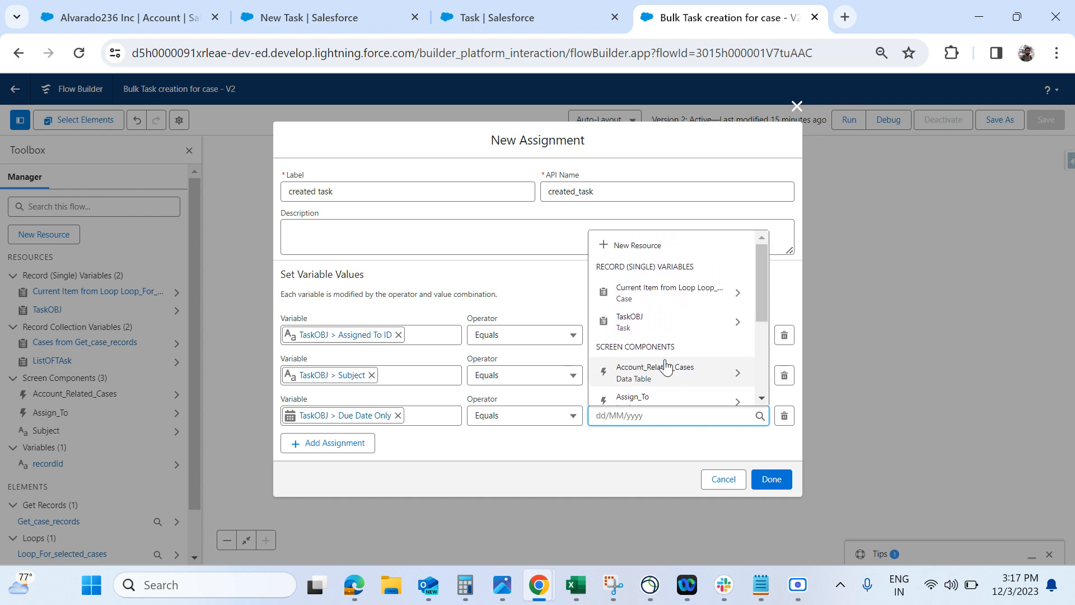
pyautogui.click(644, 322)
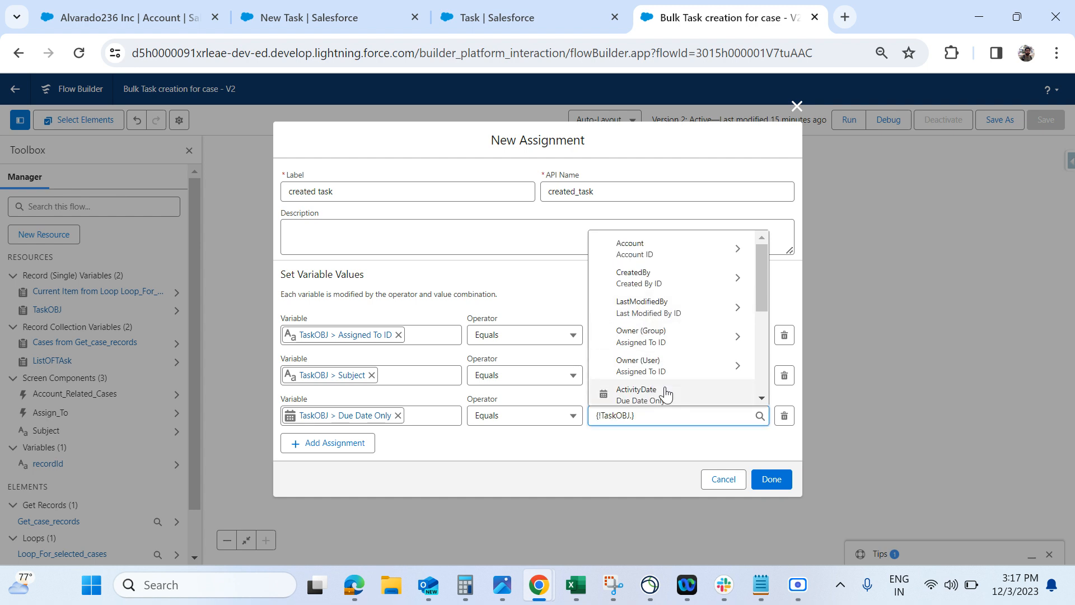
pyautogui.write('du')
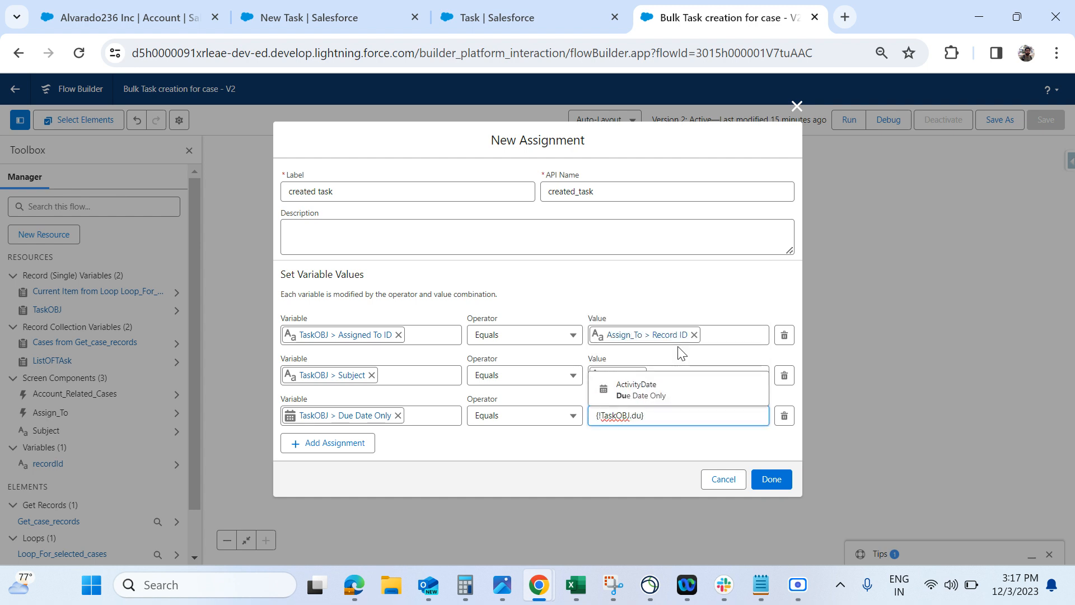
pyautogui.click(671, 388)
pyautogui.click(536, 439)
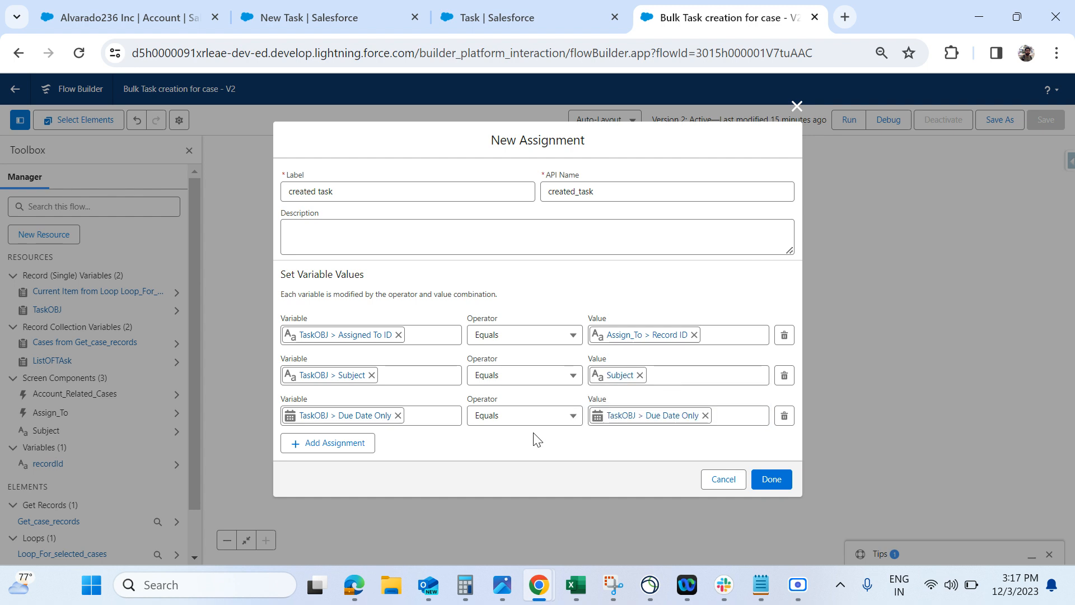
pyautogui.click(777, 484)
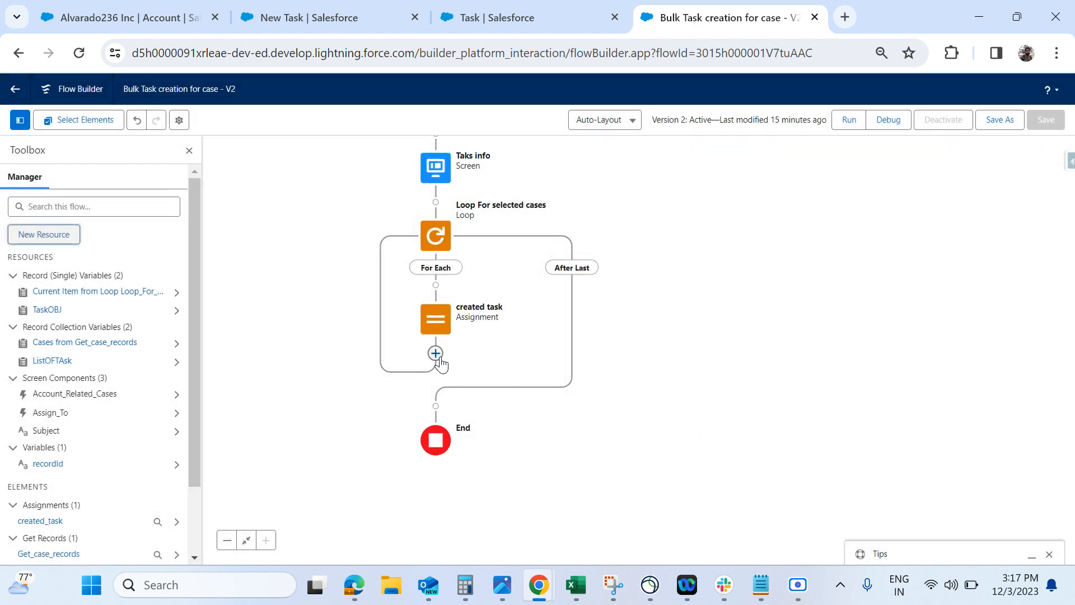
# Reopen the created task assignment for editing and check the New Task form for the remaining task fields.
pyautogui.click(436, 354)
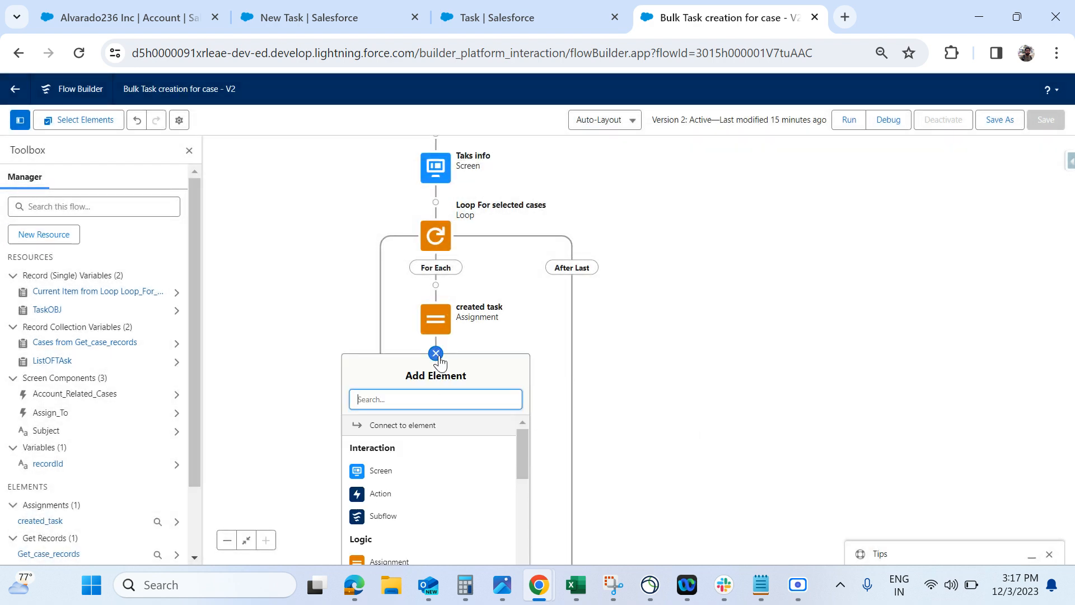
pyautogui.click(442, 313)
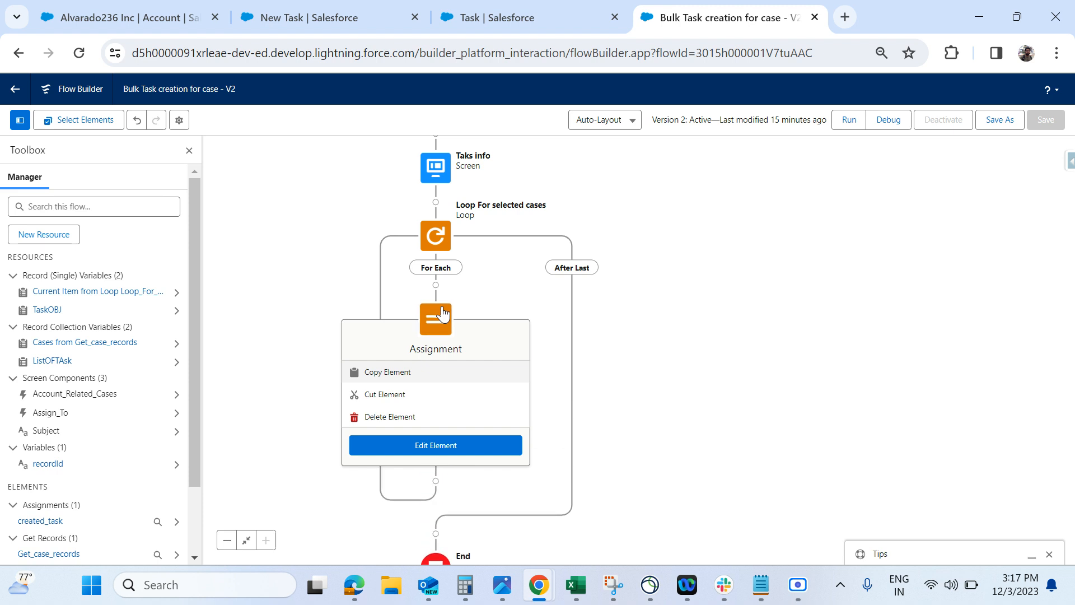
pyautogui.doubleClick(444, 313)
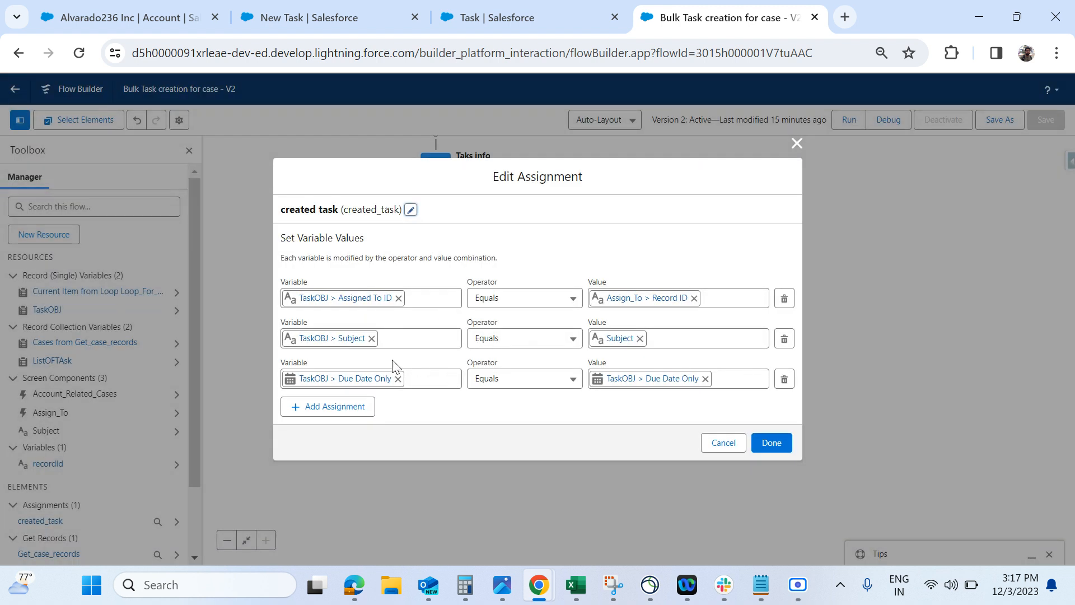
pyautogui.click(489, 17)
pyautogui.click(348, 26)
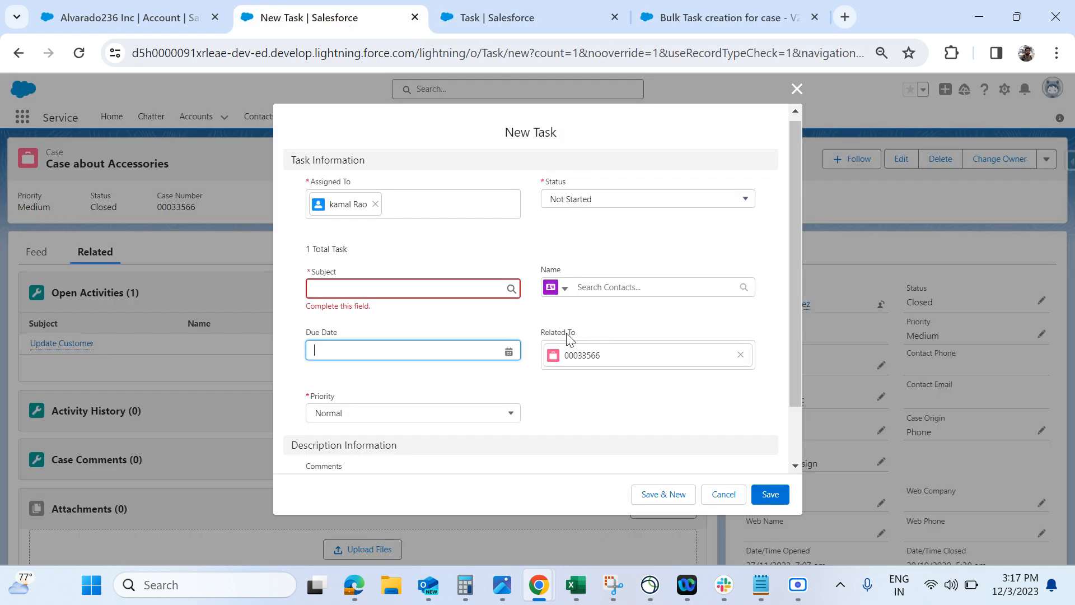
pyautogui.click(690, 15)
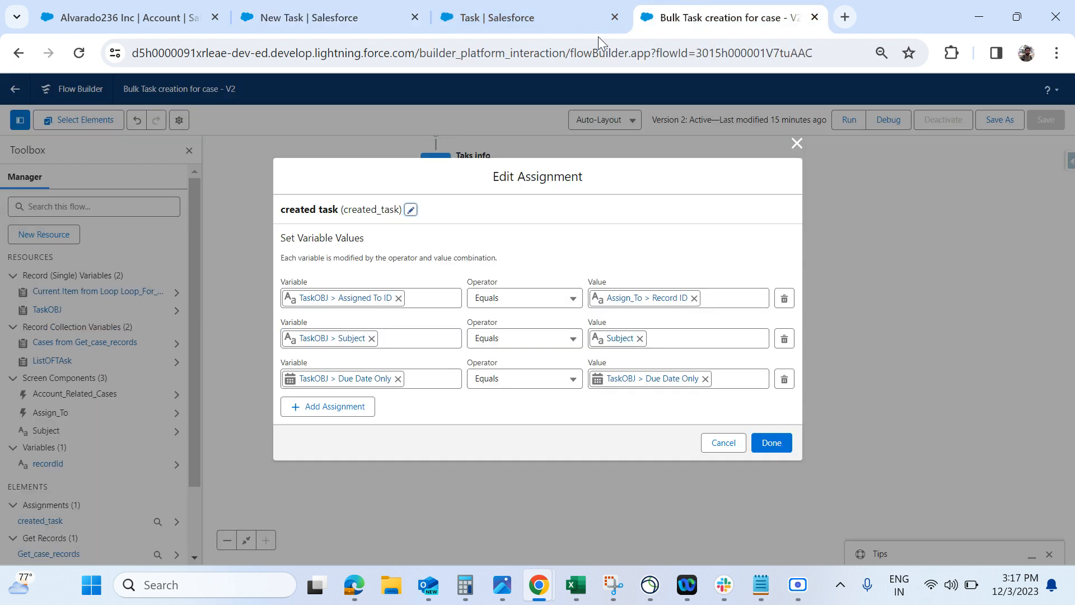
# Add a fourth row to the created task assignment with TaskOBJ's WhatId (Related To ID) as its variable.
pyautogui.click(354, 407)
pyautogui.click(354, 399)
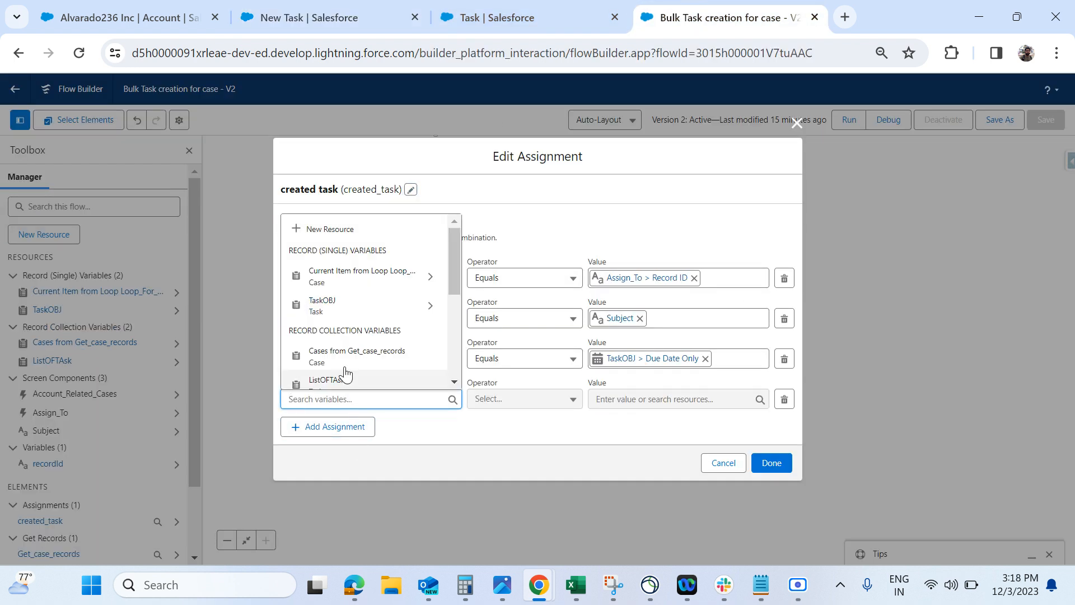
pyautogui.click(343, 305)
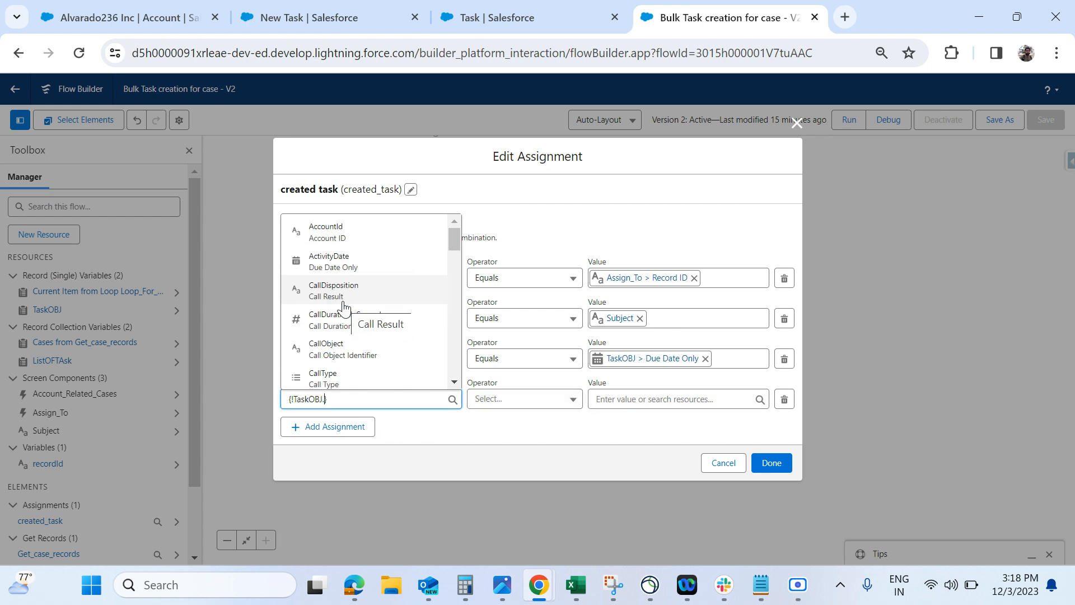
pyautogui.write('rel')
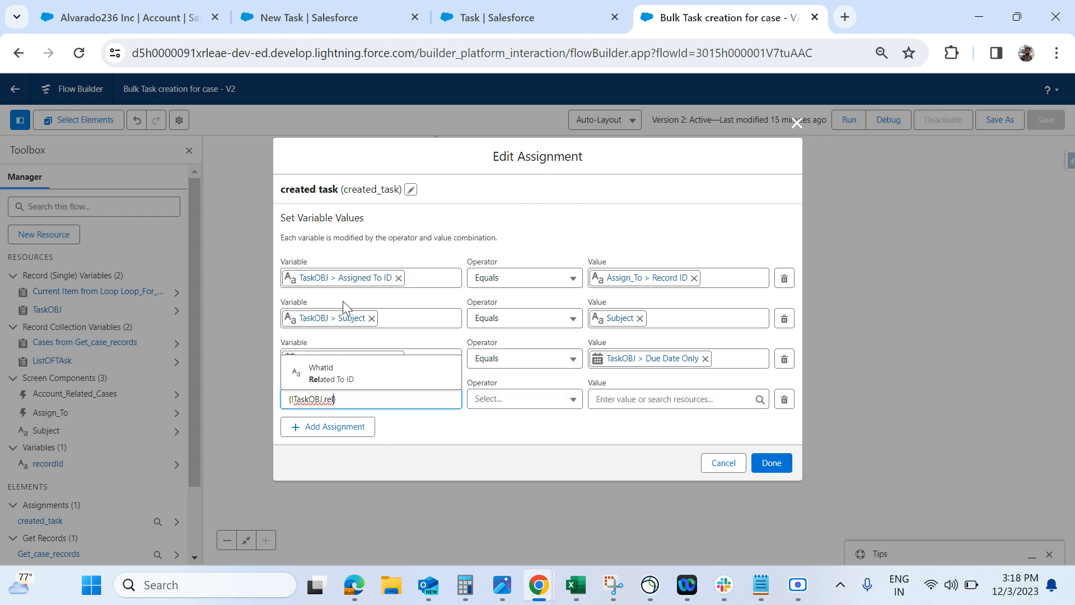
pyautogui.click(351, 379)
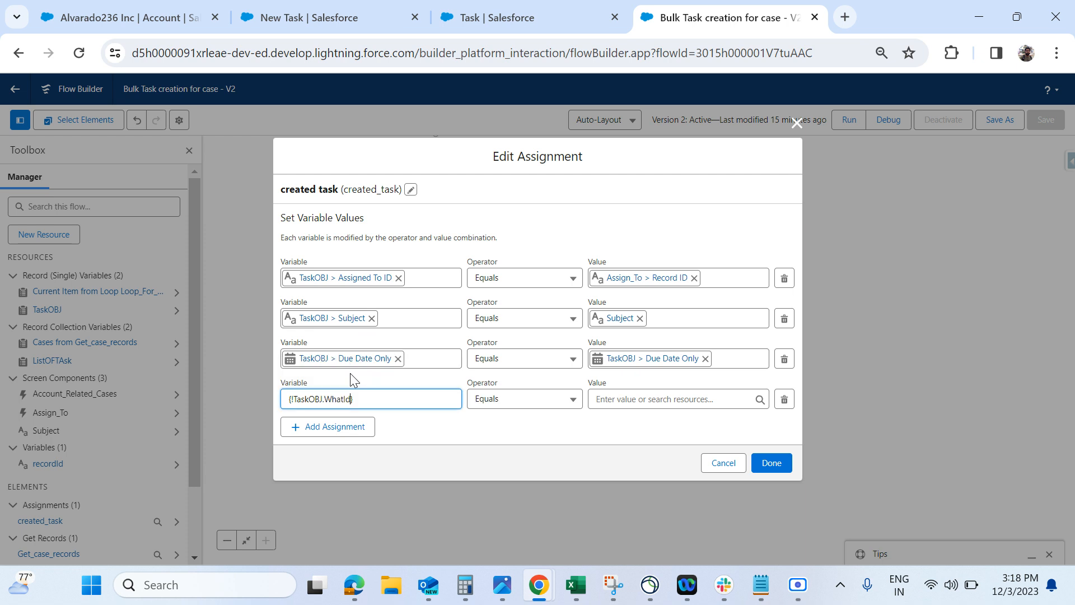
# Set the Related To ID row's value to the Id (Case ID) of the loop's current item and finish the assignment.
pyautogui.click(620, 404)
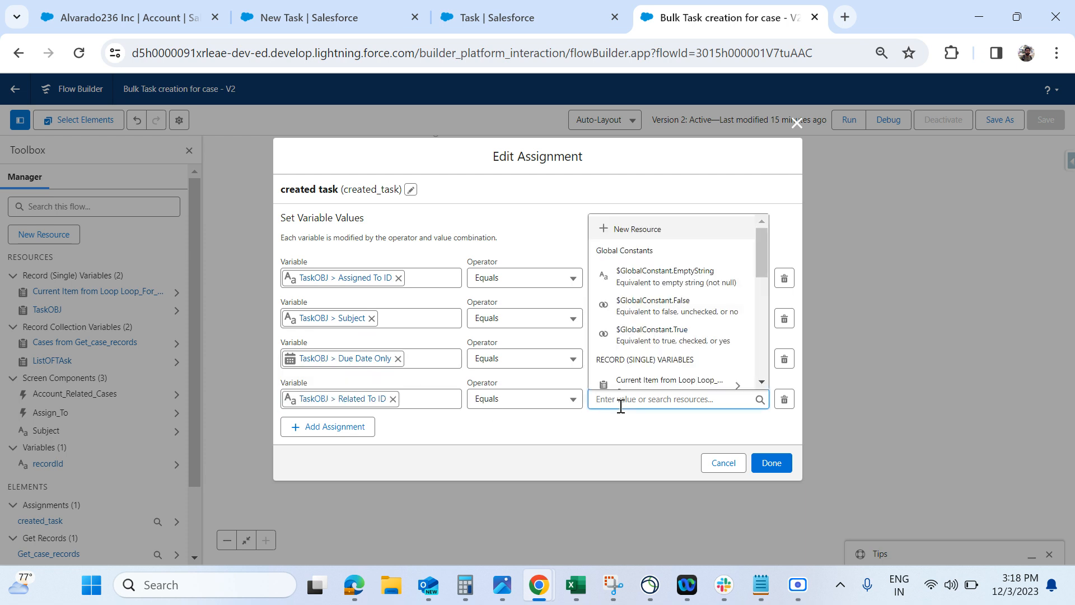
pyautogui.click(647, 384)
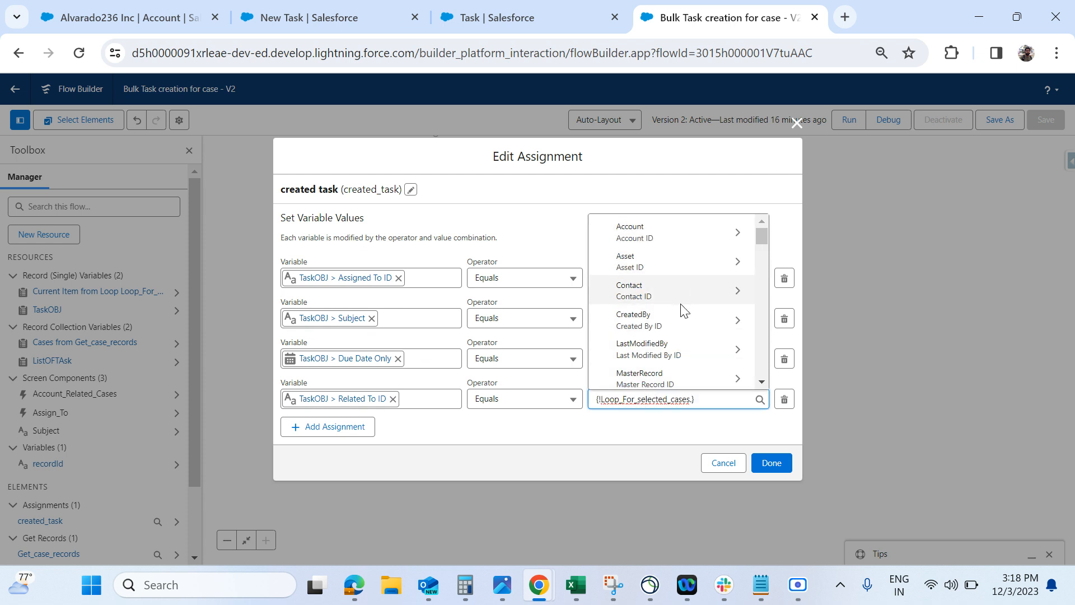
pyautogui.scroll(-4, 690, 345)
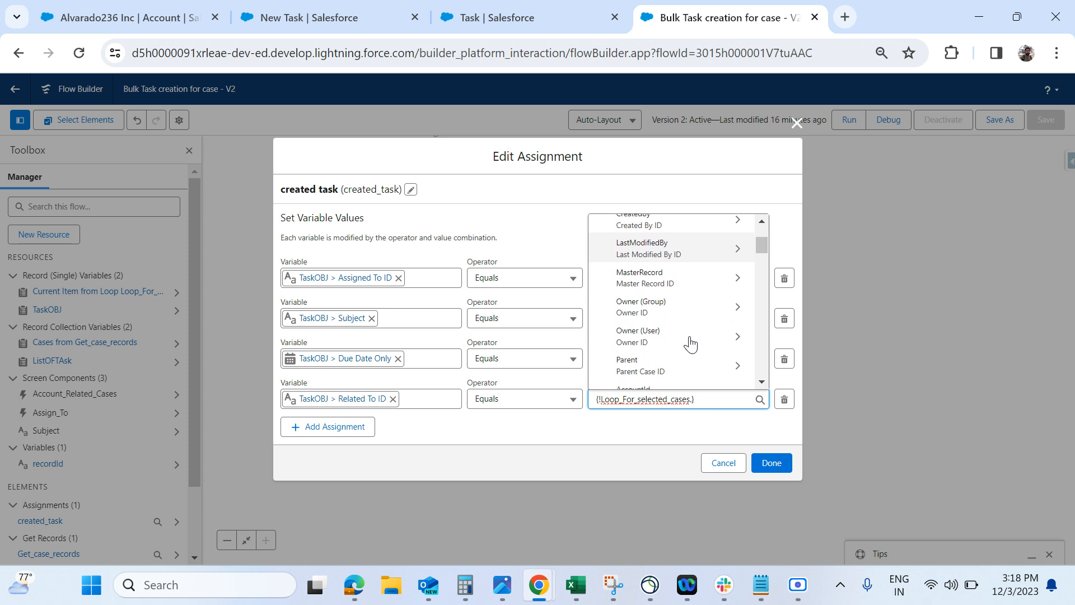
pyautogui.write('id')
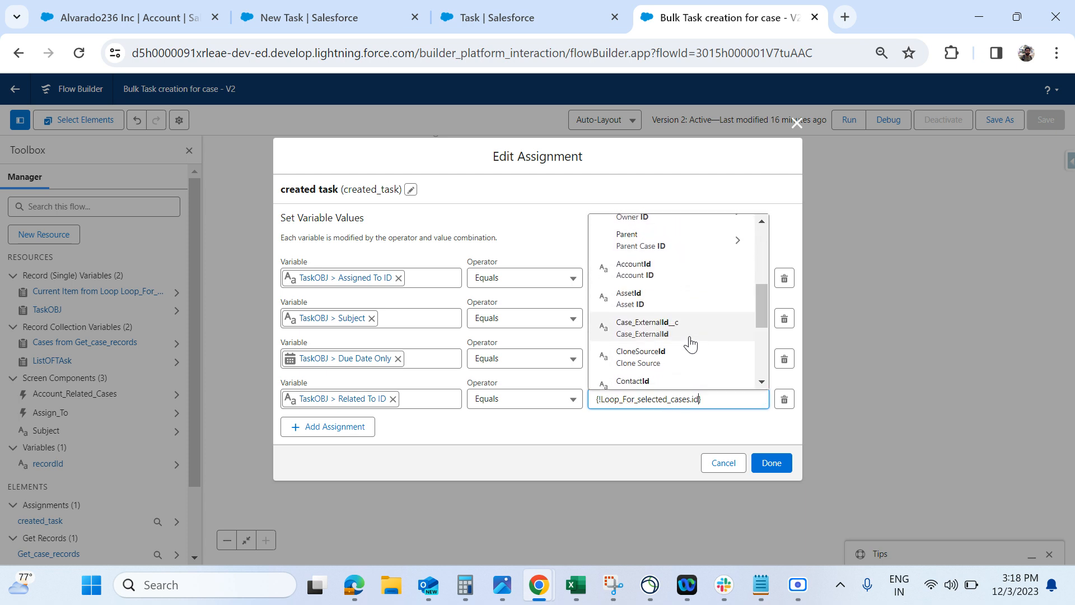
pyautogui.scroll(-4, 713, 332)
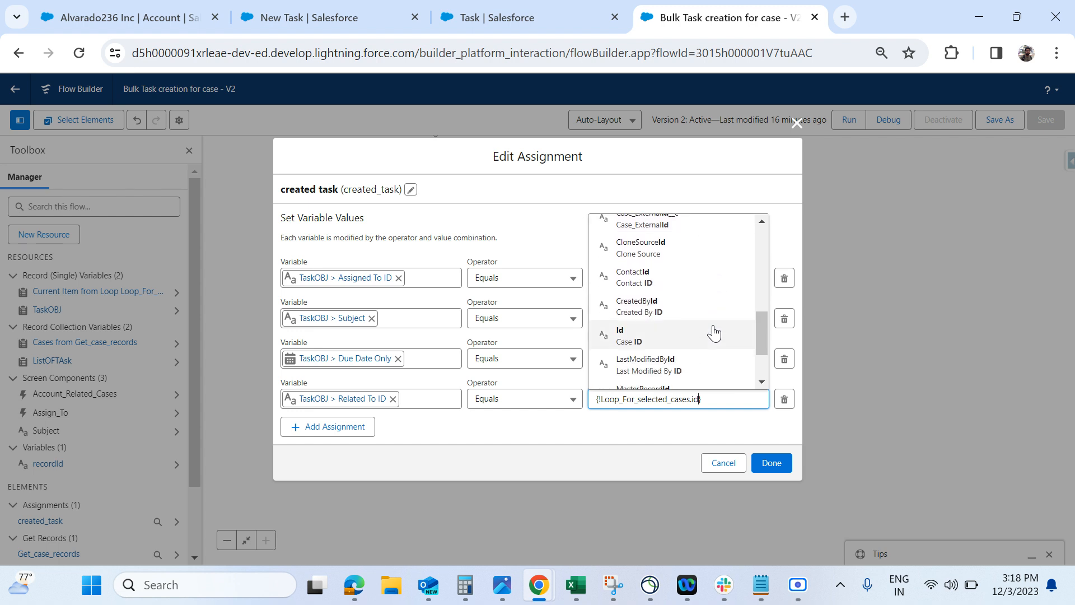
pyautogui.click(694, 330)
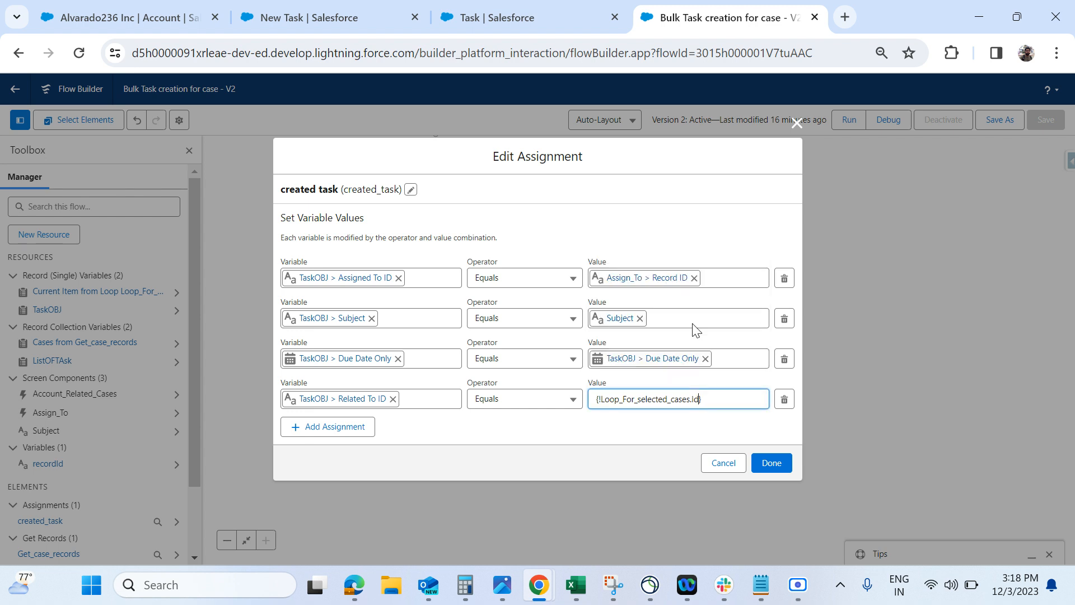
pyautogui.click(657, 431)
pyautogui.click(771, 462)
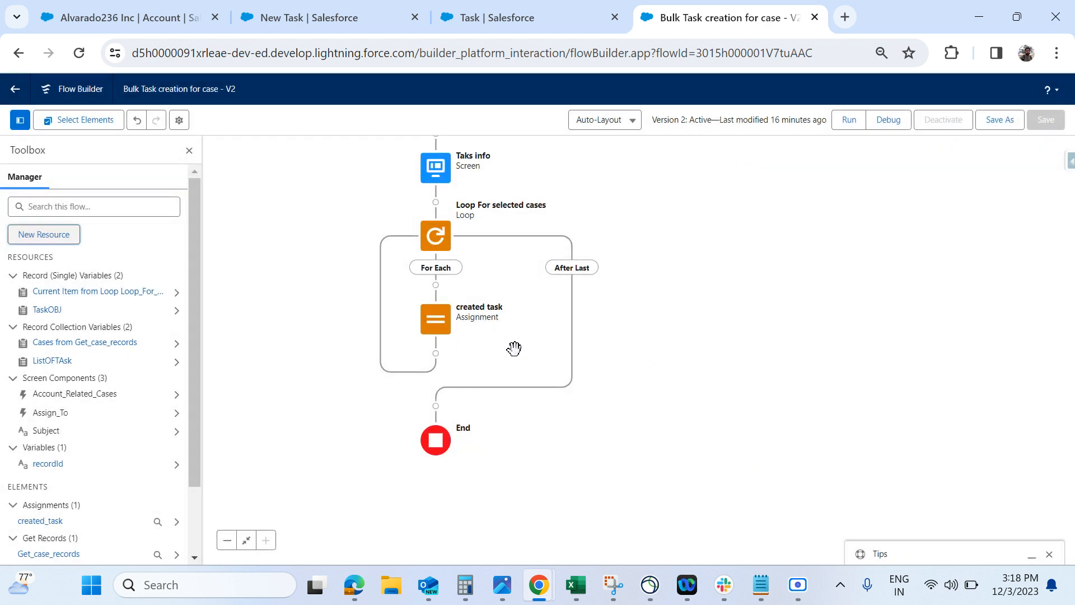
# Add an assignment element labelled "add to the list" after created task inside the loop.
pyautogui.click(436, 353)
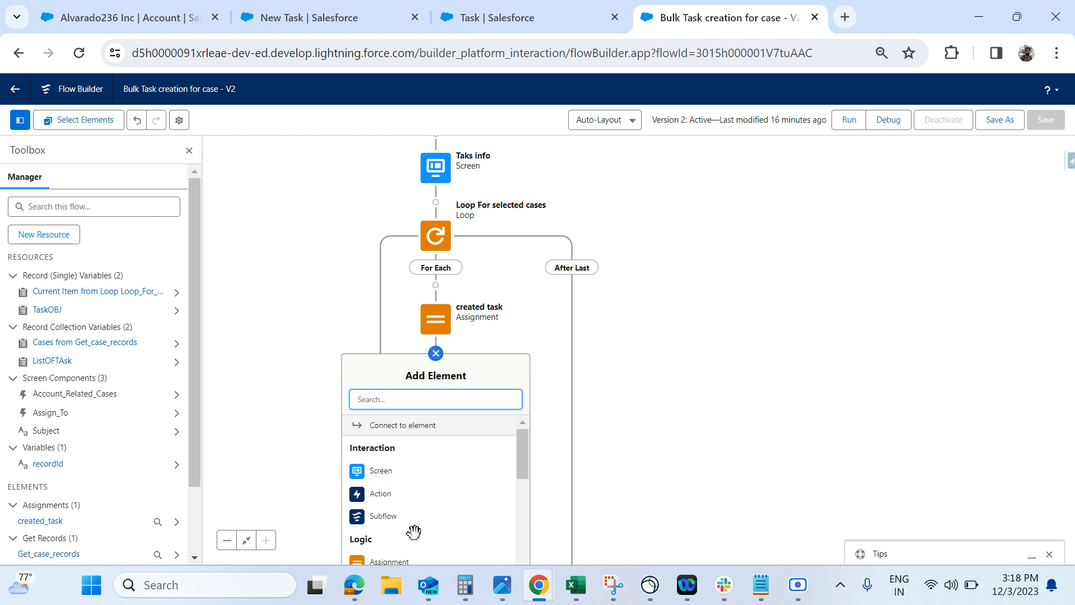
pyautogui.click(407, 561)
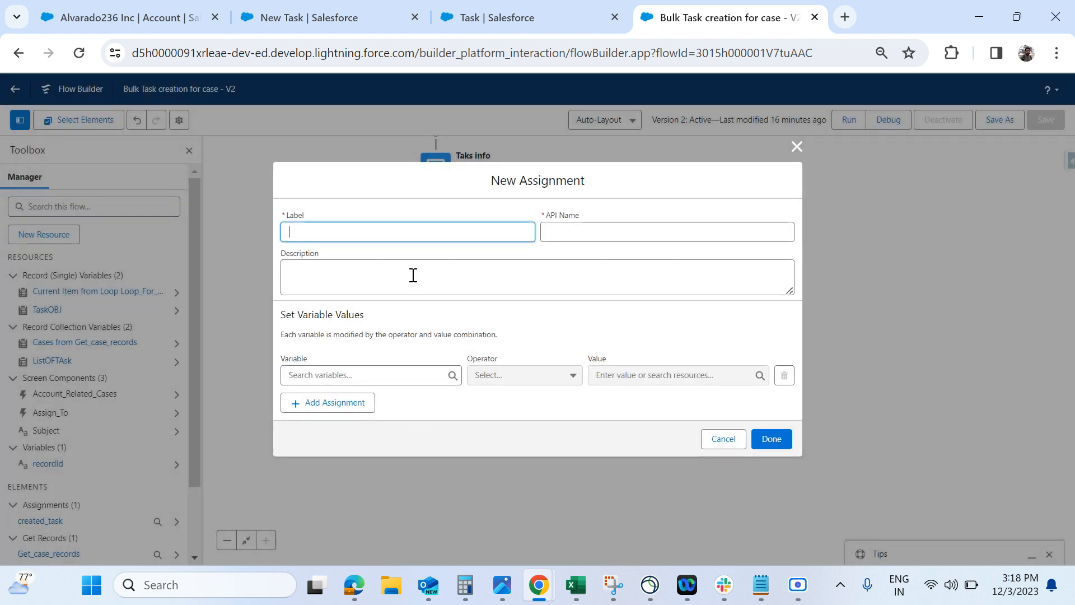
pyautogui.write('add to the list')
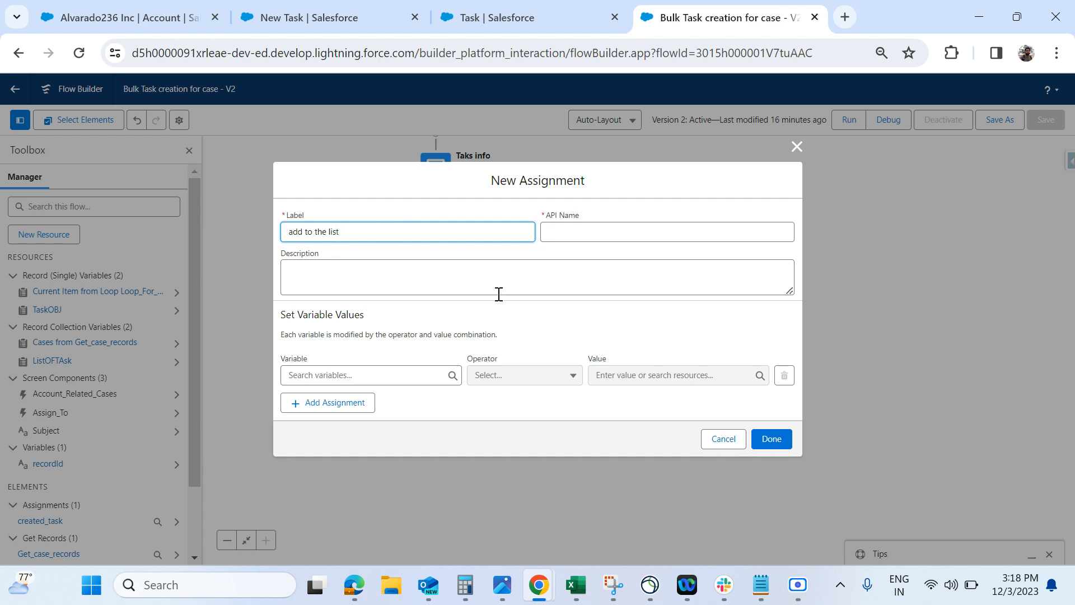
pyautogui.click(498, 294)
# Choose the ListOFTAsk collection as the new assignment's variable with the Add operator.
pyautogui.click(357, 375)
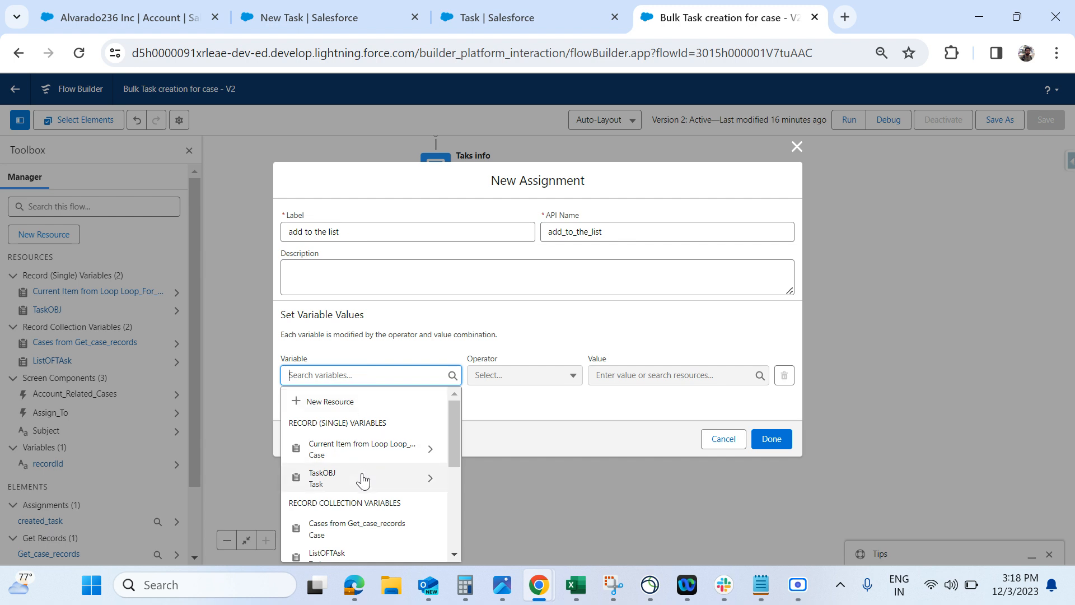
pyautogui.scroll(-2, 363, 478)
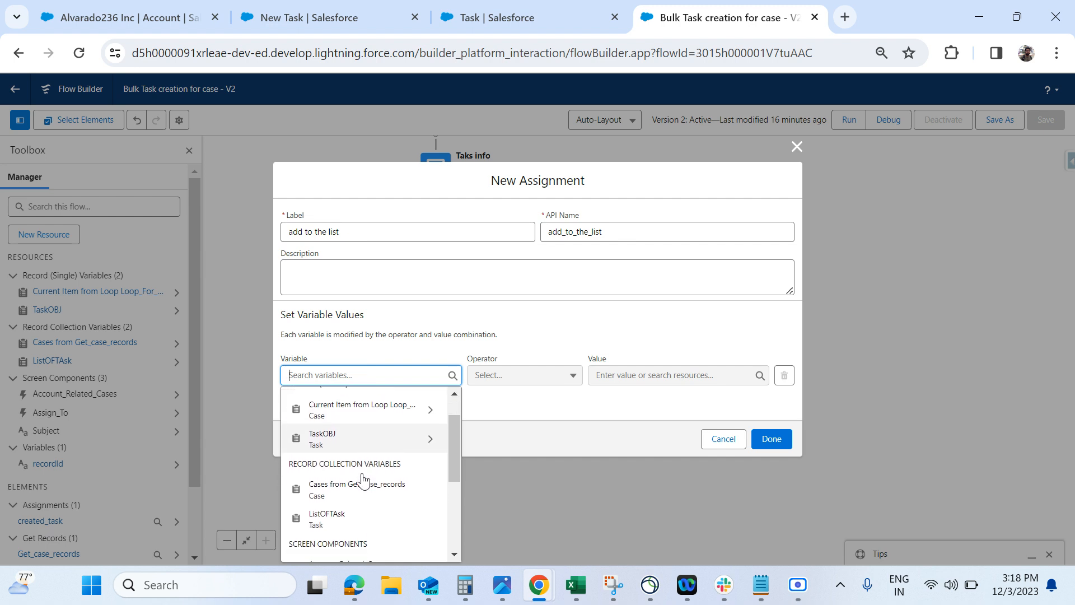
pyautogui.click(339, 510)
pyautogui.click(537, 382)
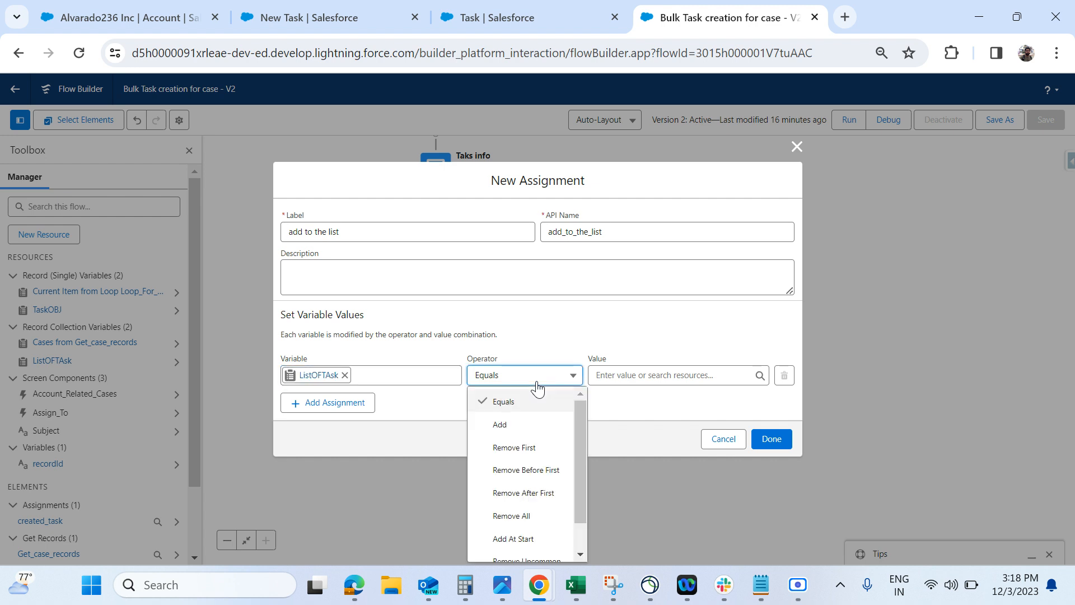
pyautogui.click(539, 424)
# Set the value added to ListOFTAsk to the whole TaskOBJ record and finish the assignment.
pyautogui.click(626, 375)
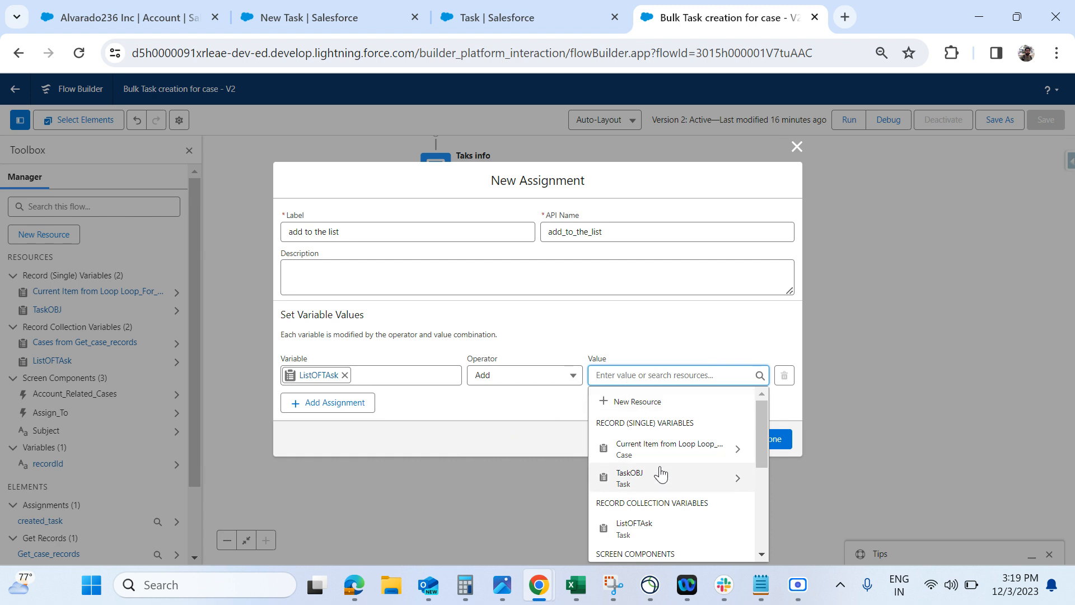
pyautogui.scroll(-2, 661, 473)
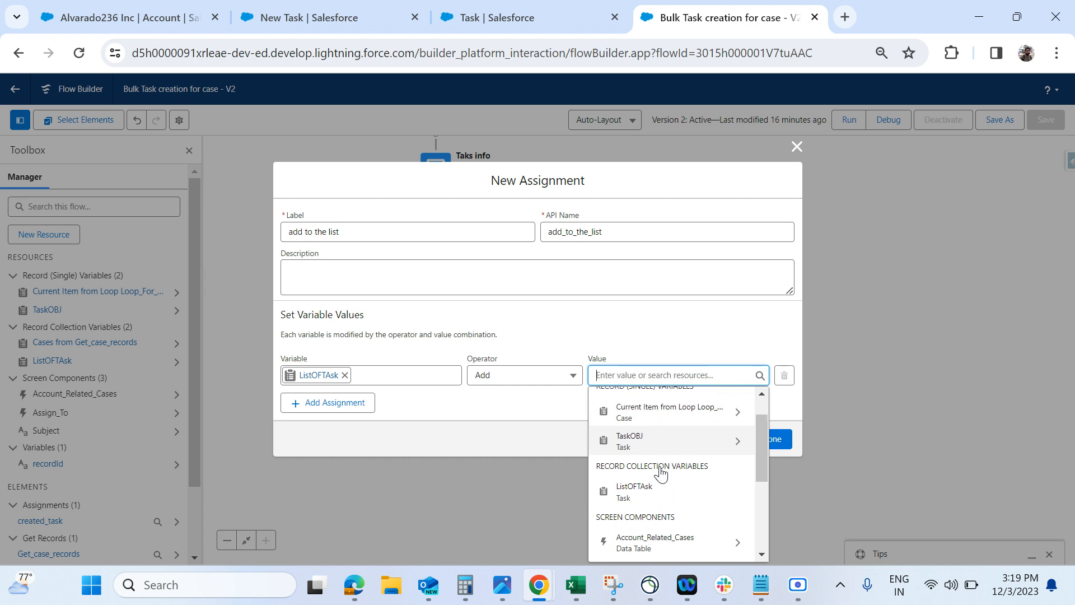
pyautogui.click(644, 445)
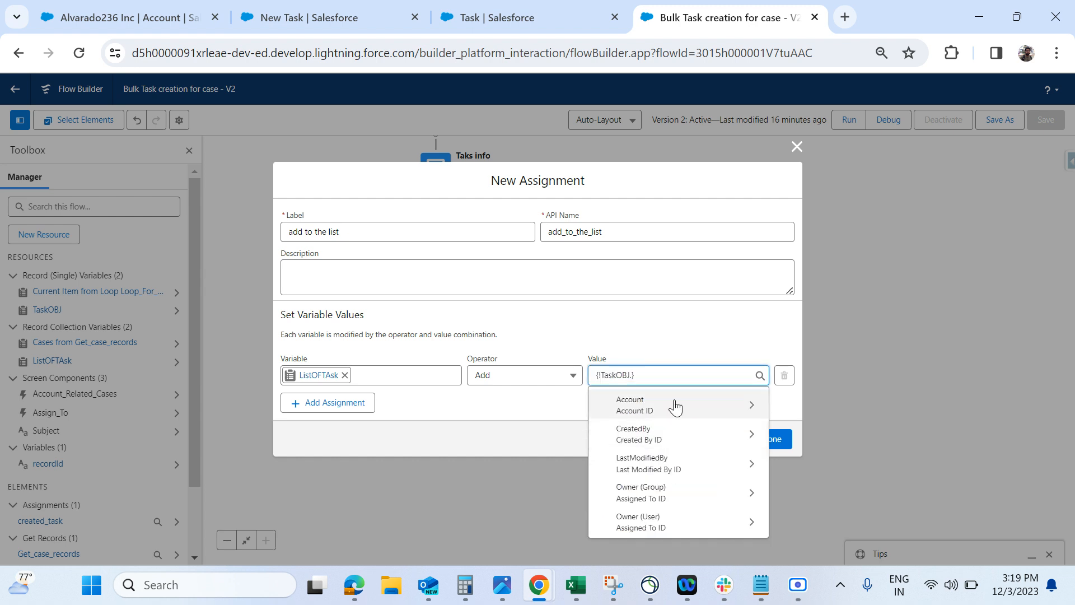
pyautogui.press('BackSpace')
pyautogui.click(730, 320)
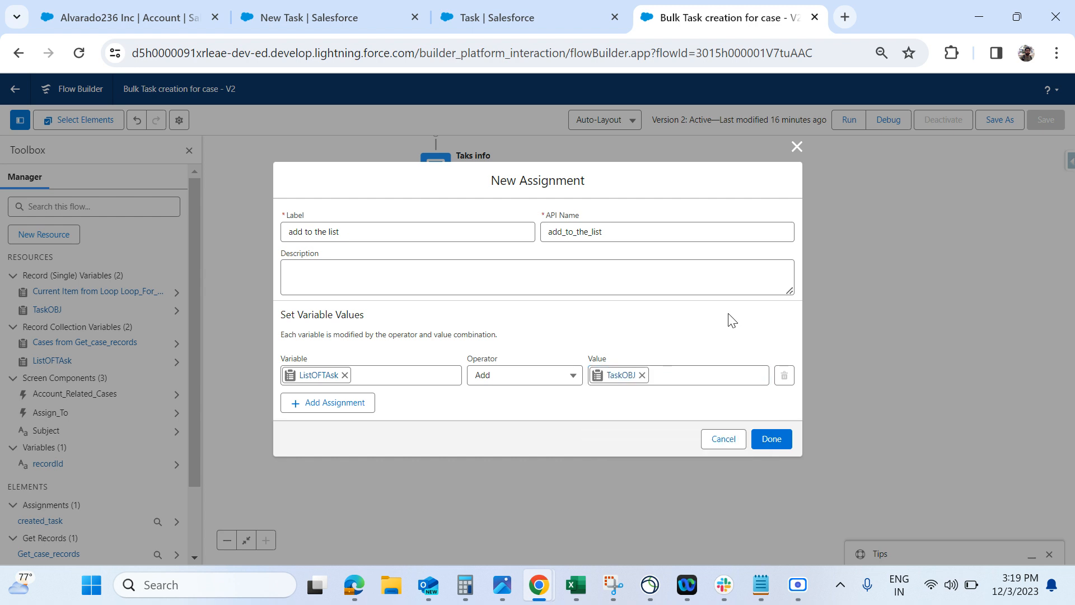
pyautogui.click(771, 439)
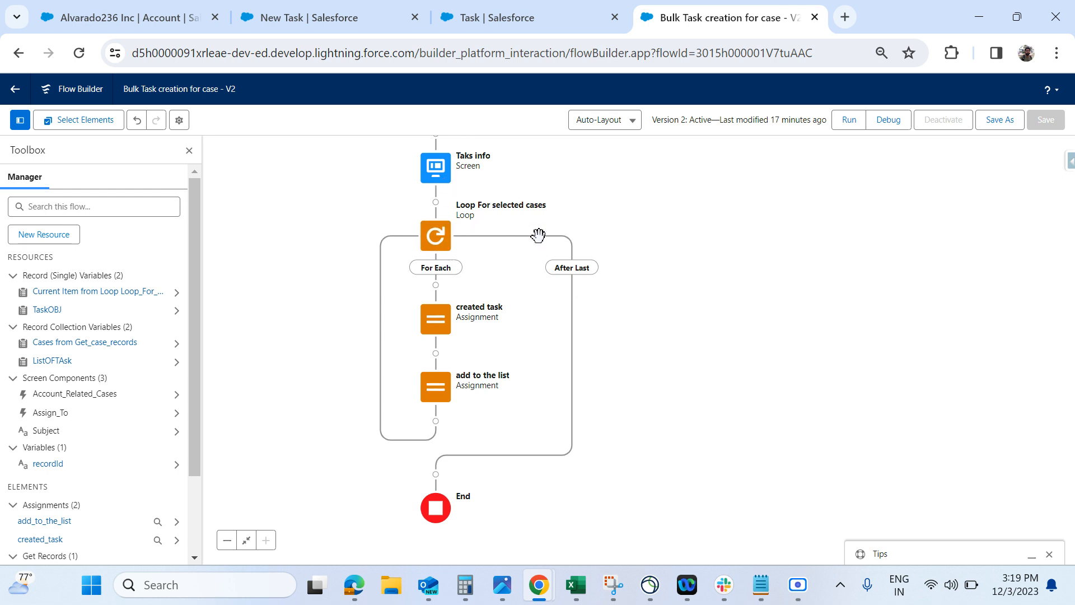
# Add a Create Records element labelled "create task" between the loop's After Last path and the End.
pyautogui.moveTo(674, 404); pyautogui.dragTo(668, 341)
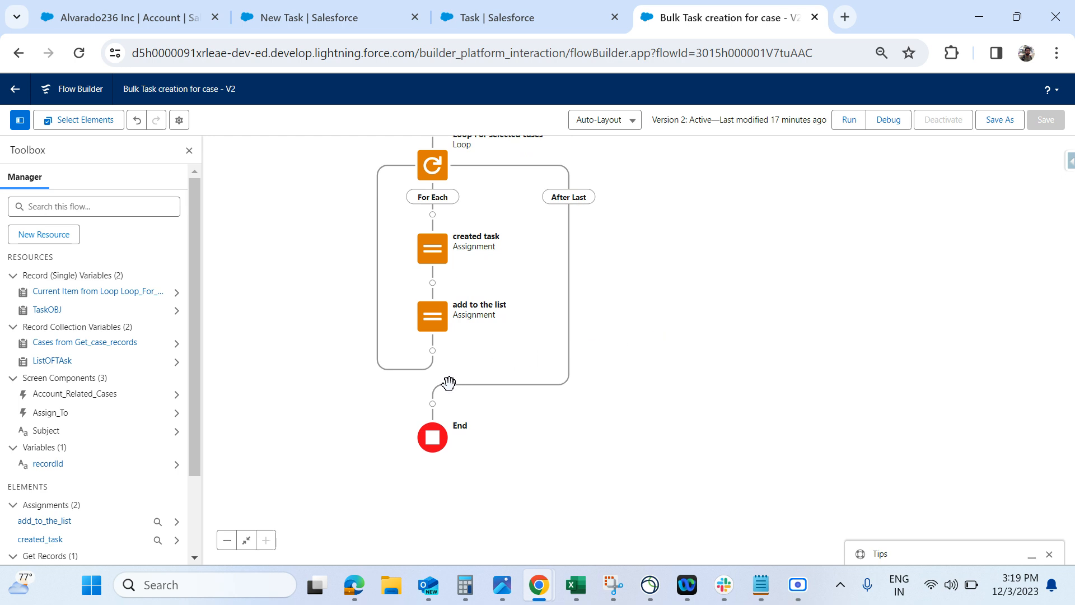
pyautogui.click(434, 406)
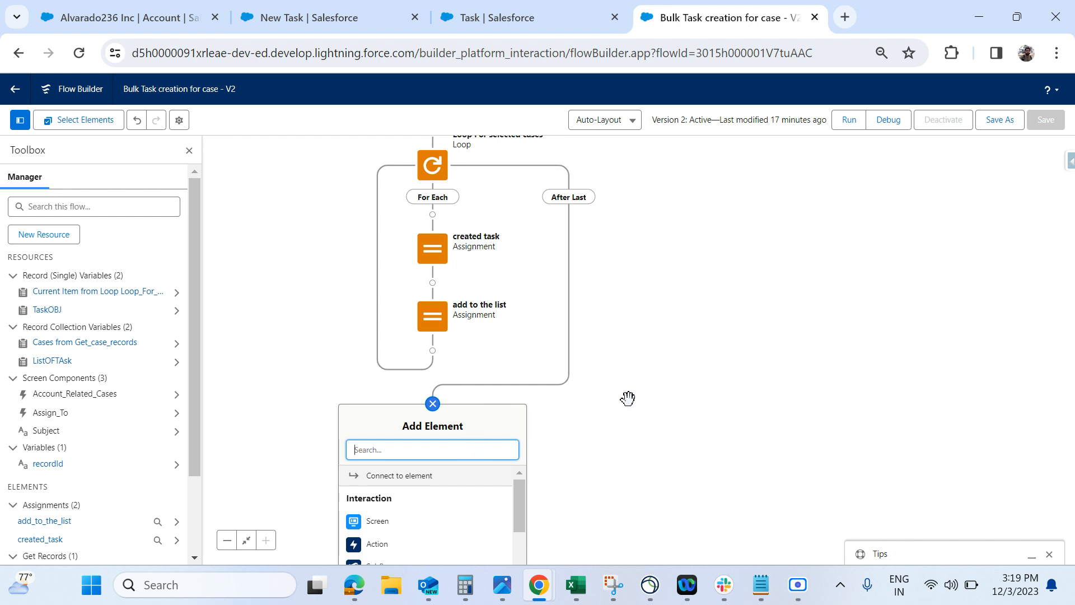
pyautogui.moveTo(629, 401); pyautogui.dragTo(667, 171)
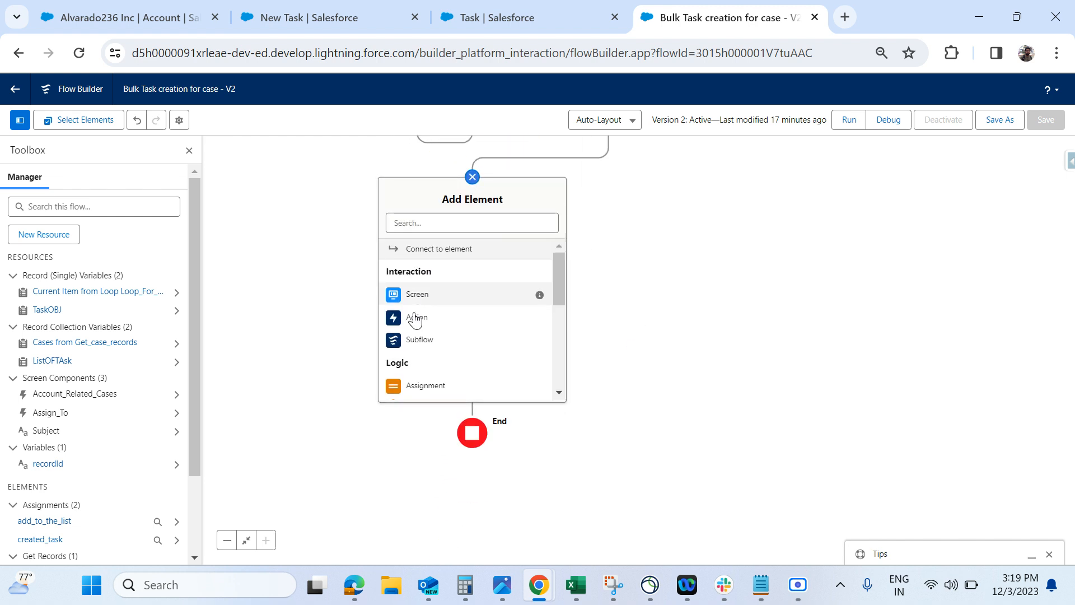
pyautogui.scroll(-2, 421, 344)
pyautogui.scroll(-3, 425, 352)
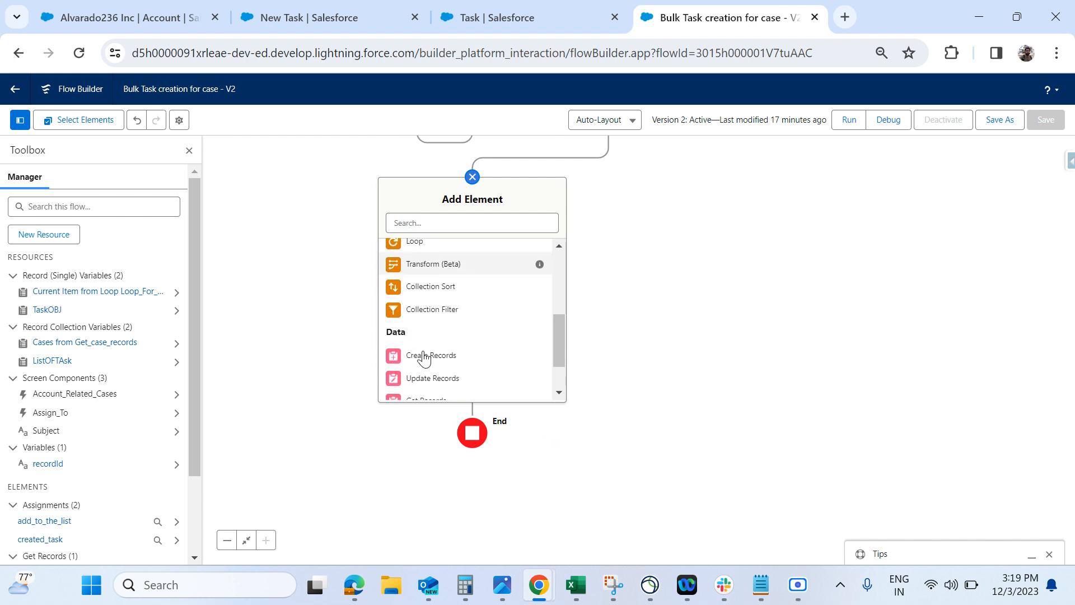
pyautogui.click(434, 347)
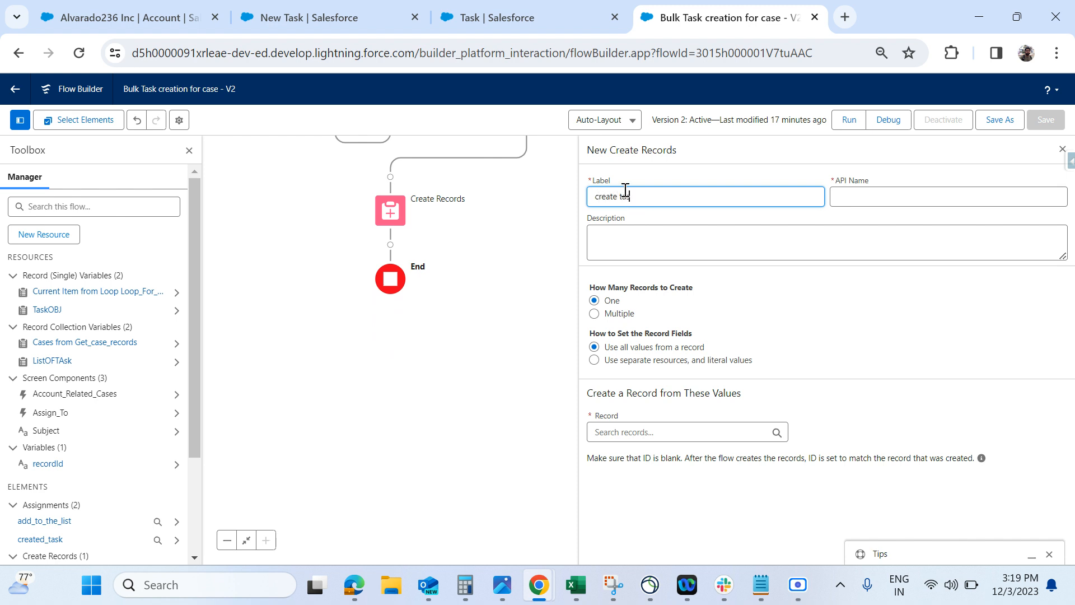
pyautogui.press('Tab')
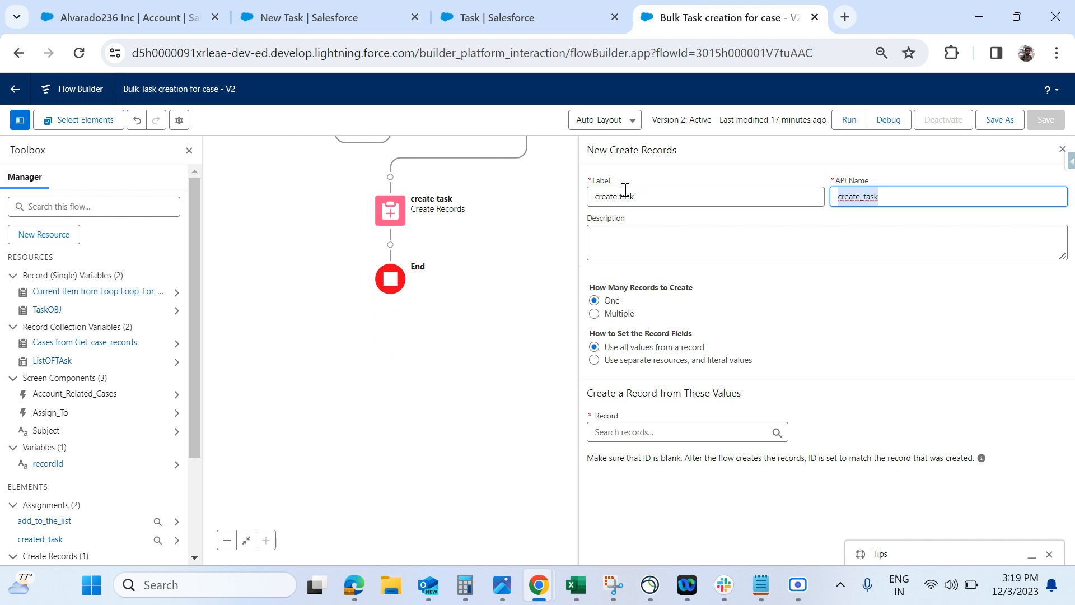
# Configure the create task element to create multiple records from the ListOFTAsk collection.
pyautogui.click(619, 314)
pyautogui.click(649, 386)
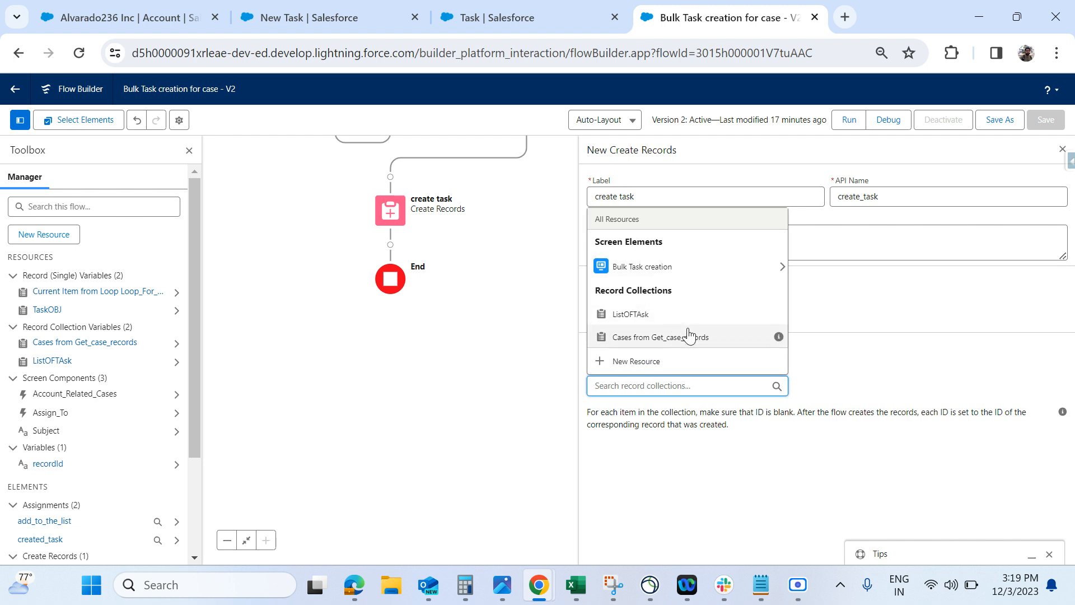
pyautogui.click(669, 318)
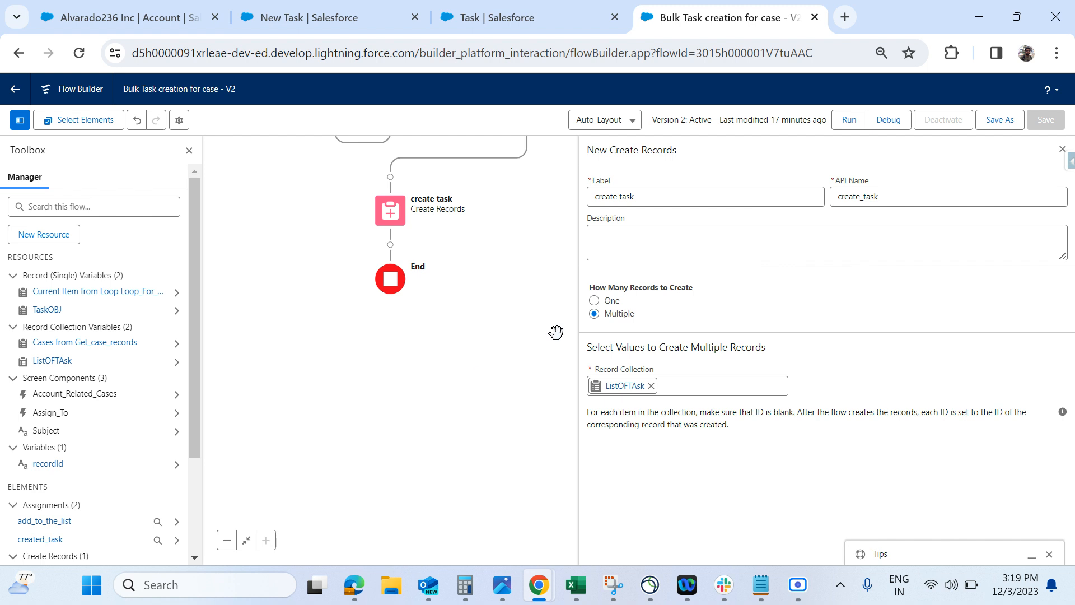
# Add a fault path to the create task element and dismiss the error dialog.
pyautogui.click(394, 216)
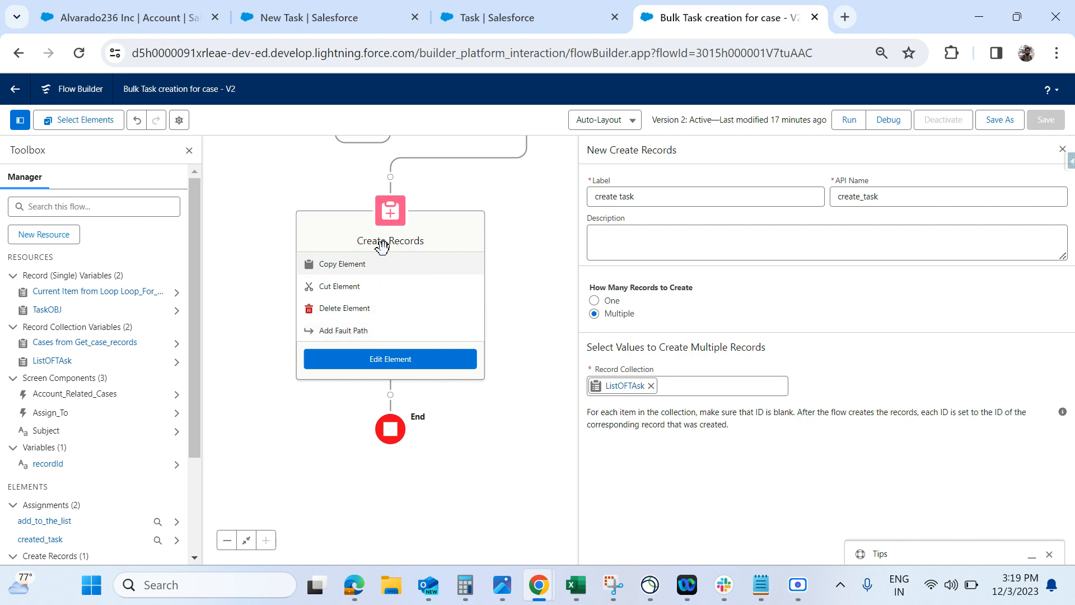
pyautogui.click(333, 331)
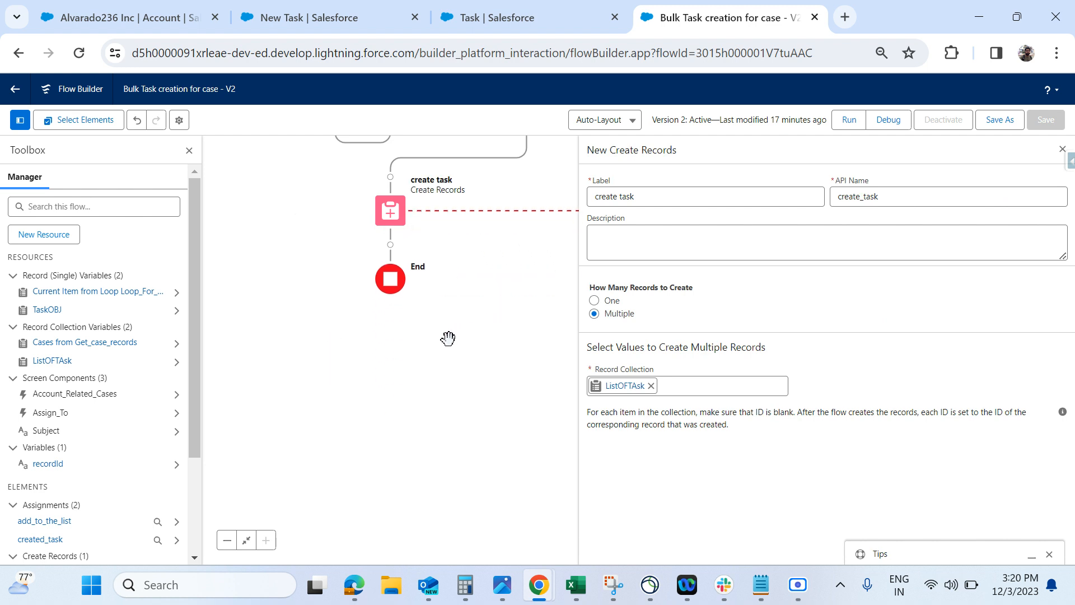
pyautogui.click(1062, 150)
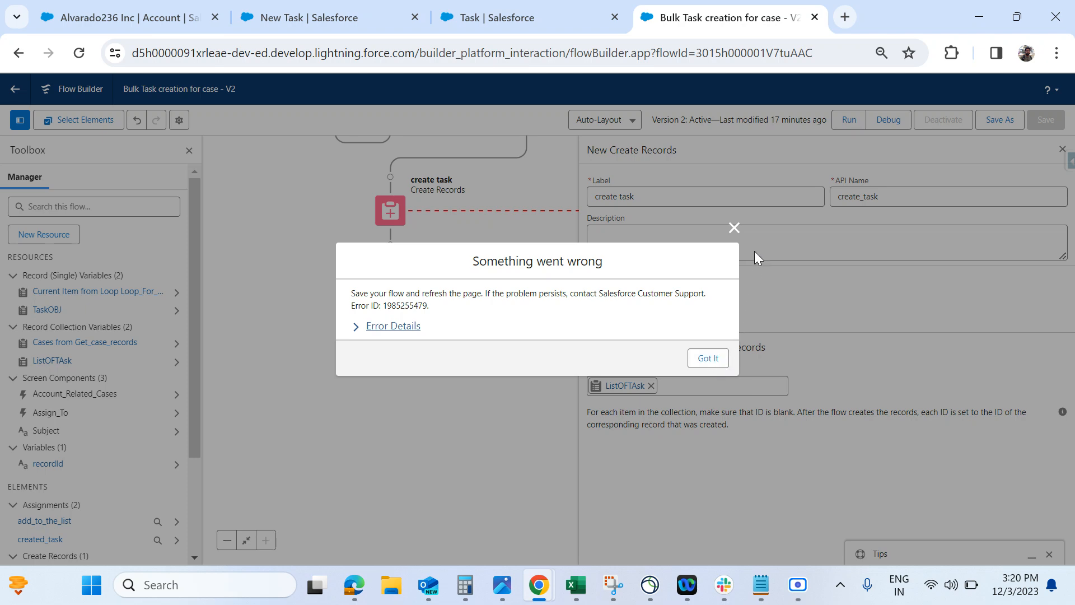
pyautogui.click(714, 360)
pyautogui.moveTo(476, 295); pyautogui.dragTo(308, 403)
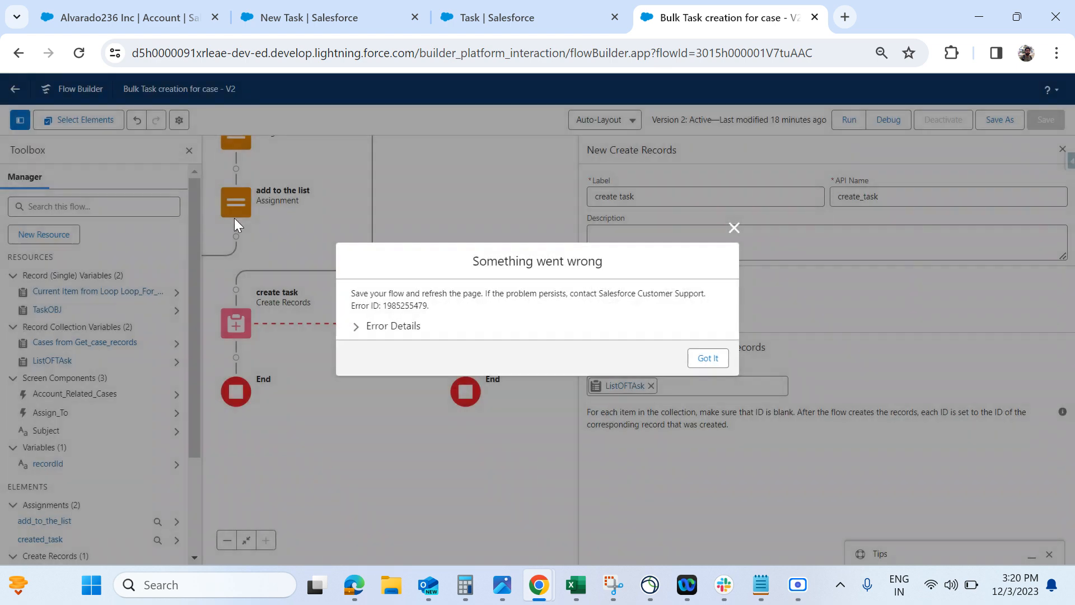
pyautogui.click(732, 228)
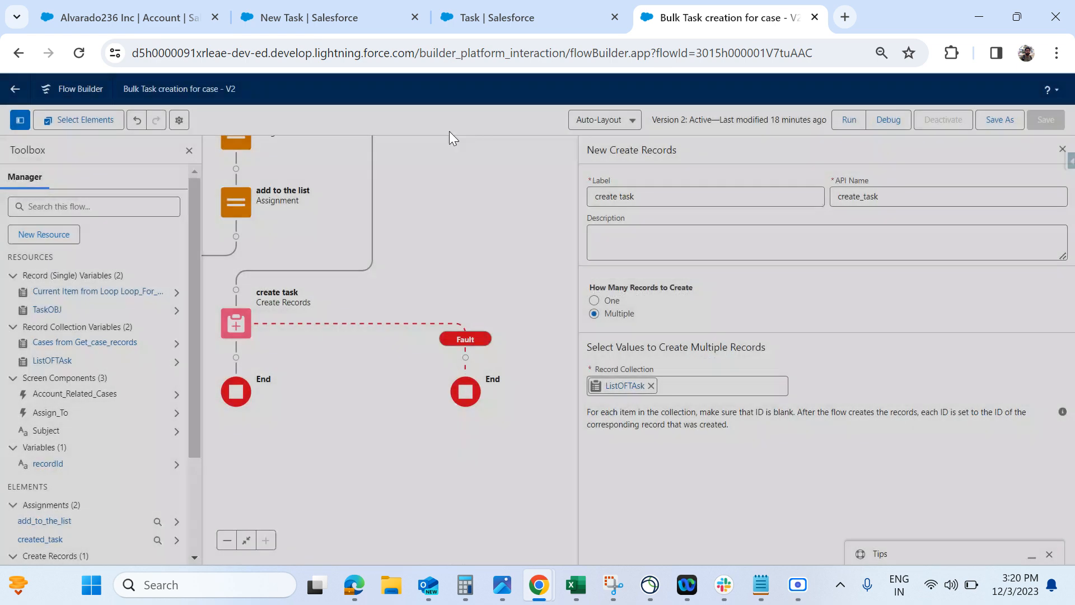
pyautogui.click(188, 151)
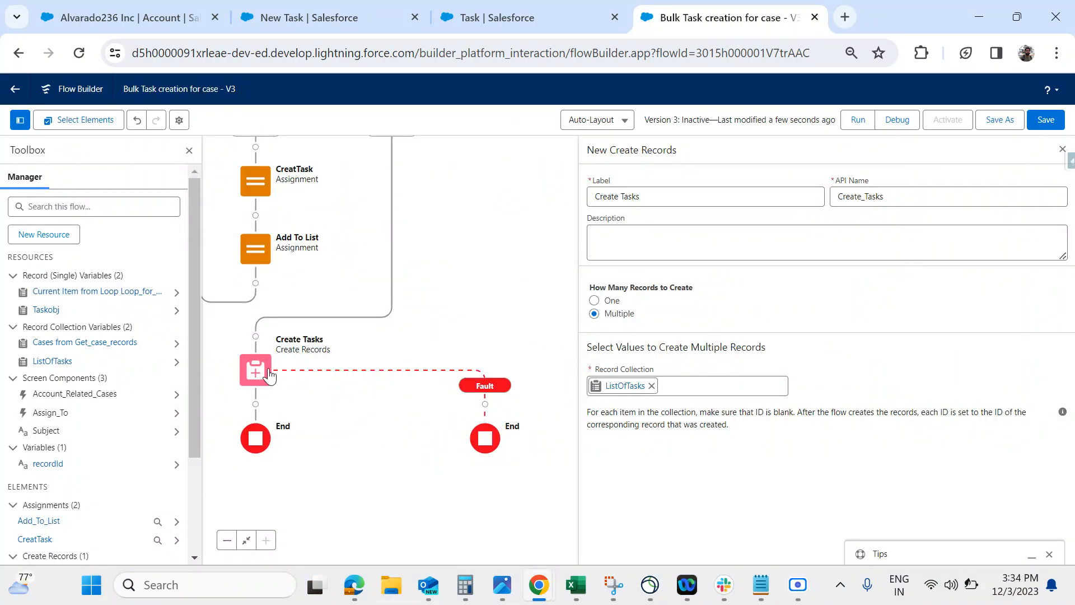
# Add a Screen element on the fault path with the label and API name ErrorScreen.
pyautogui.click(485, 405)
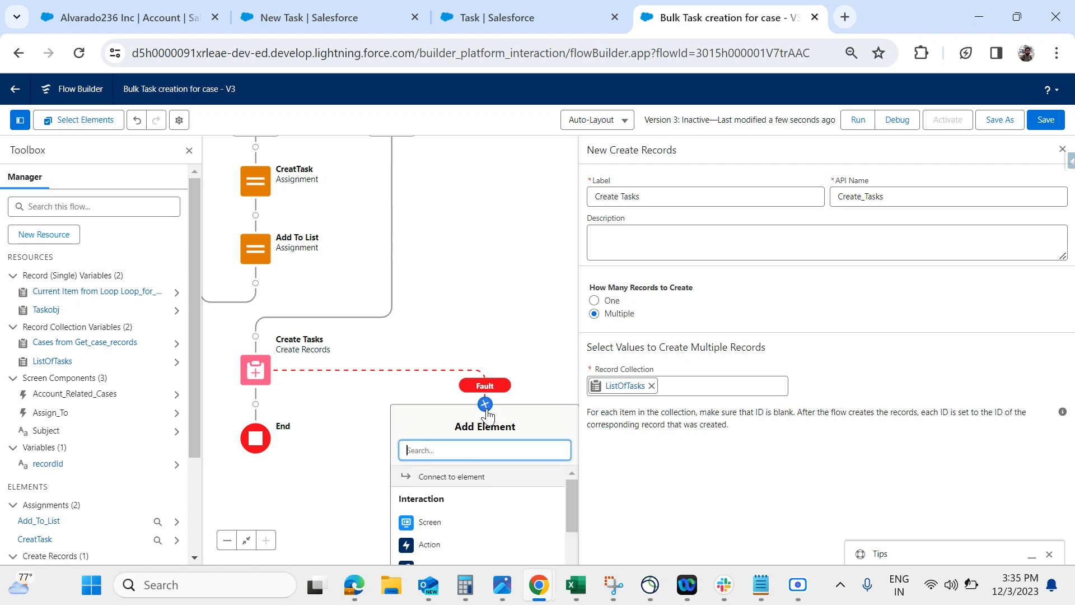
pyautogui.click(449, 531)
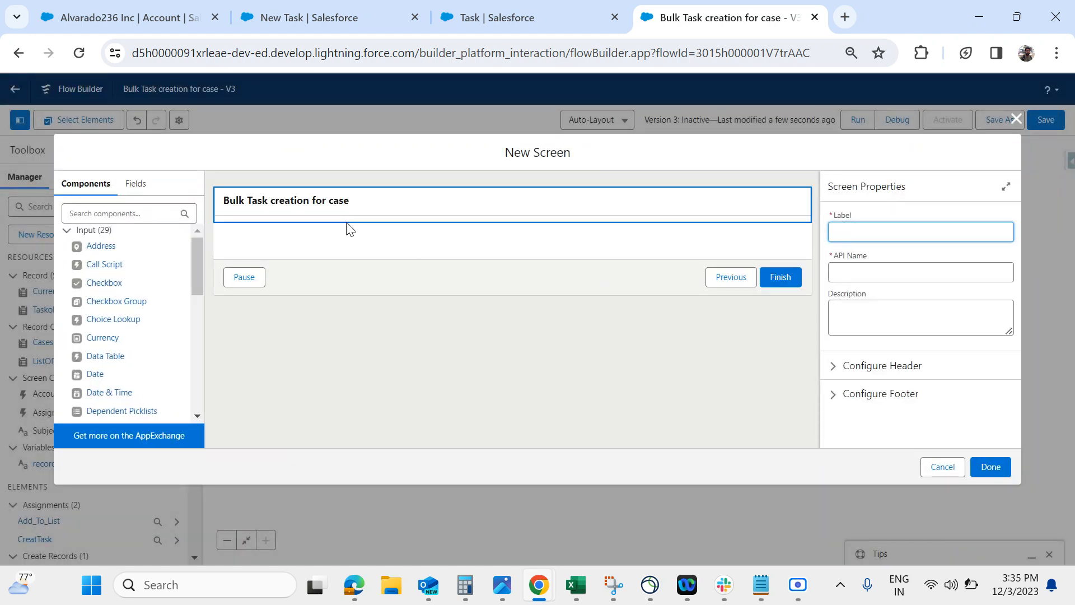
pyautogui.click(333, 241)
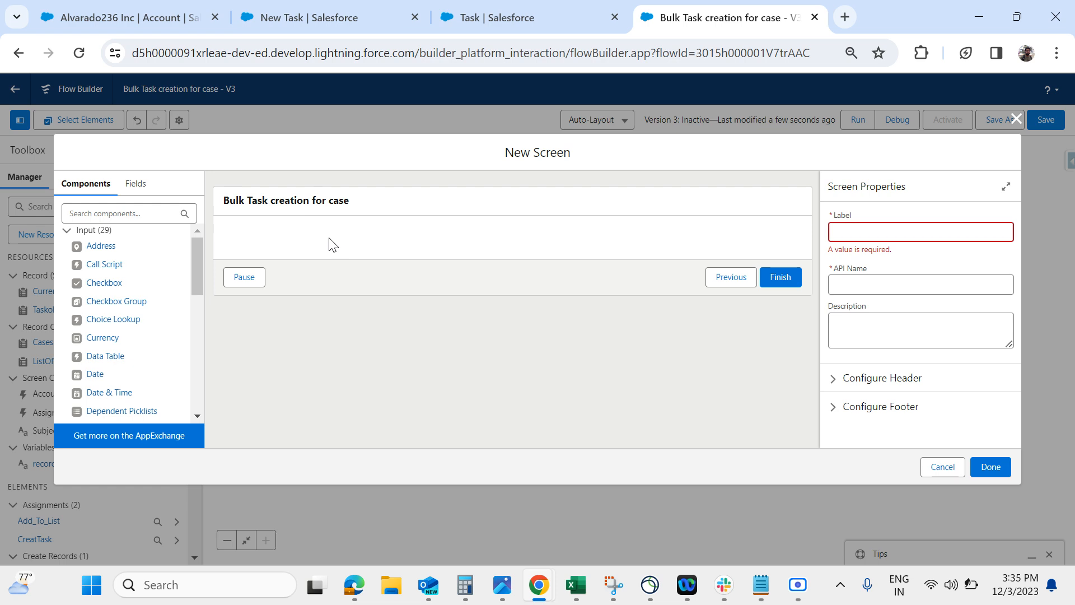
pyautogui.click(871, 231)
pyautogui.write('ErrorScreen')
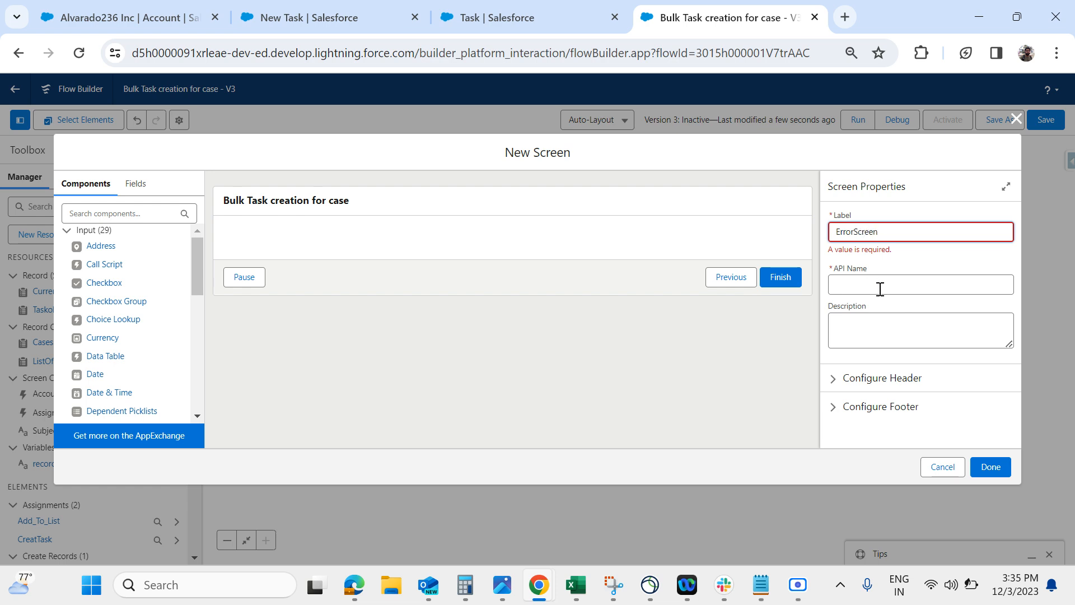
pyautogui.click(893, 285)
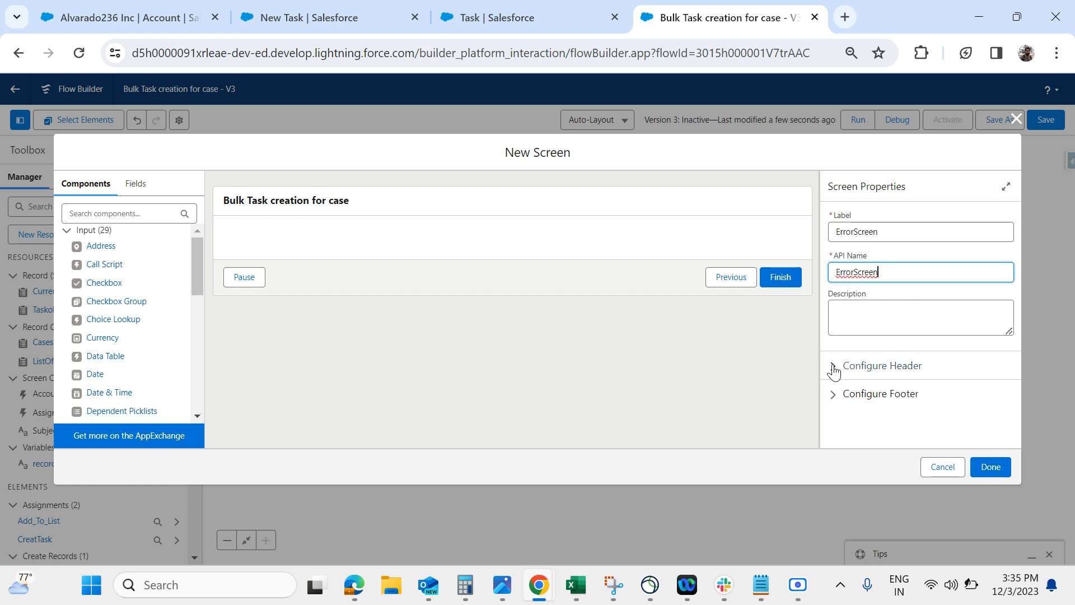
# Hide the Pause button in the error screen's footer configuration.
pyautogui.click(835, 392)
pyautogui.scroll(-4, 925, 409)
pyautogui.scroll(-1, 929, 409)
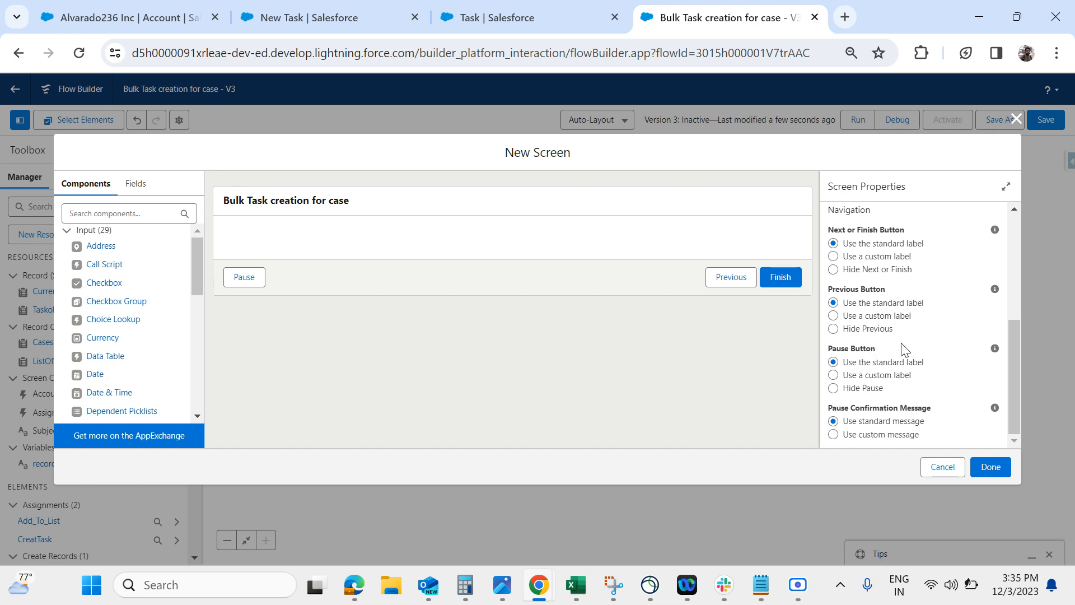
pyautogui.click(859, 389)
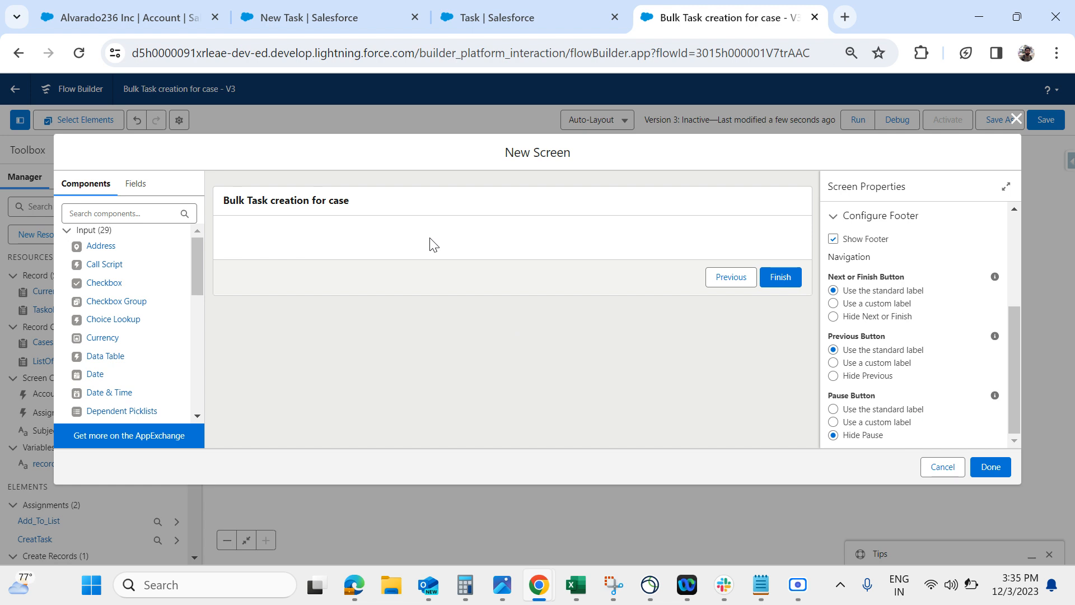
# Add a Display Text component to the error screen with the API name ErrorMessage.
pyautogui.scroll(-6, 119, 367)
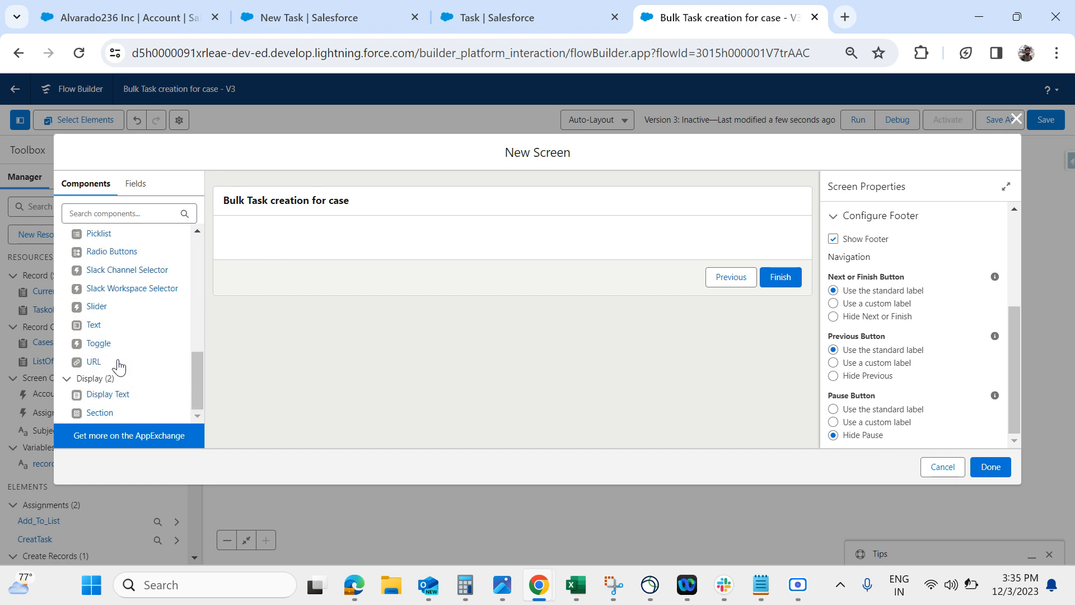
pyautogui.moveTo(115, 396); pyautogui.dragTo(368, 245)
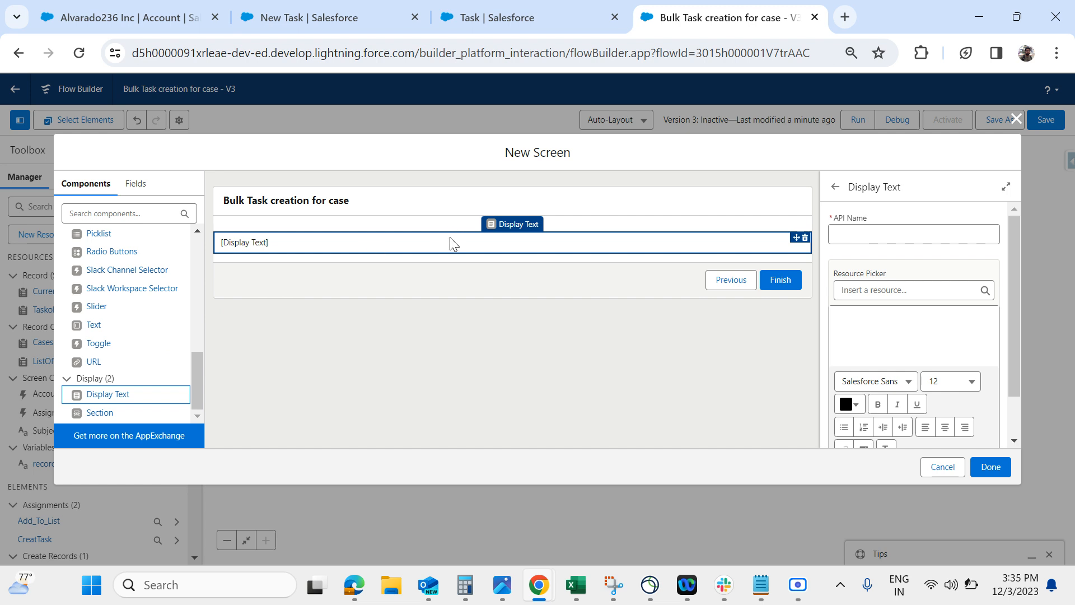
pyautogui.click(848, 230)
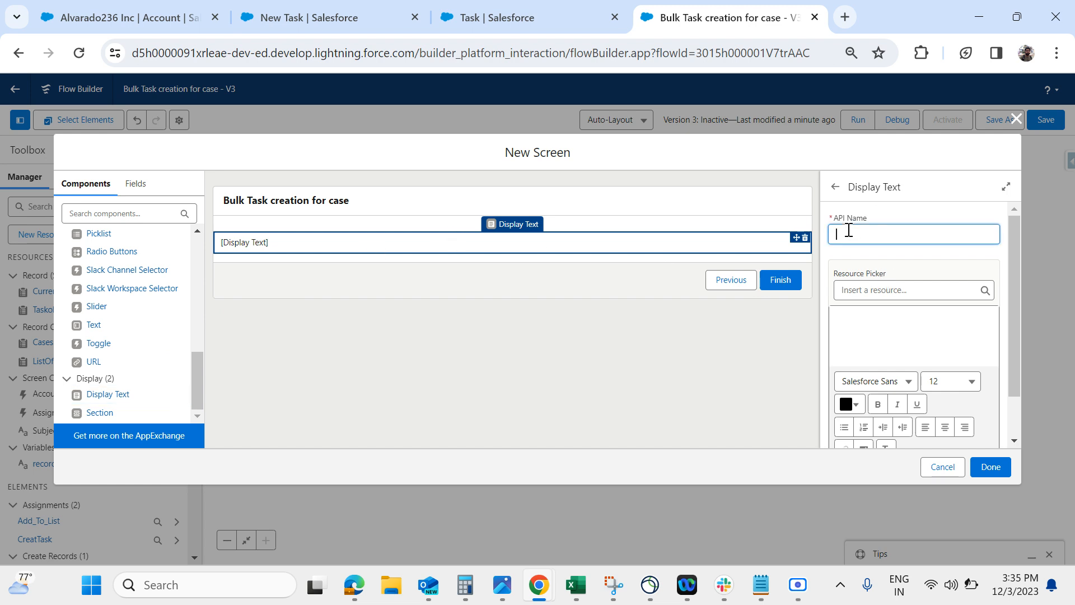
pyautogui.write('ErrorMessage')
# Enter "Error! Somthing went wrong" as the text of the ErrorMessage component.
pyautogui.click(899, 324)
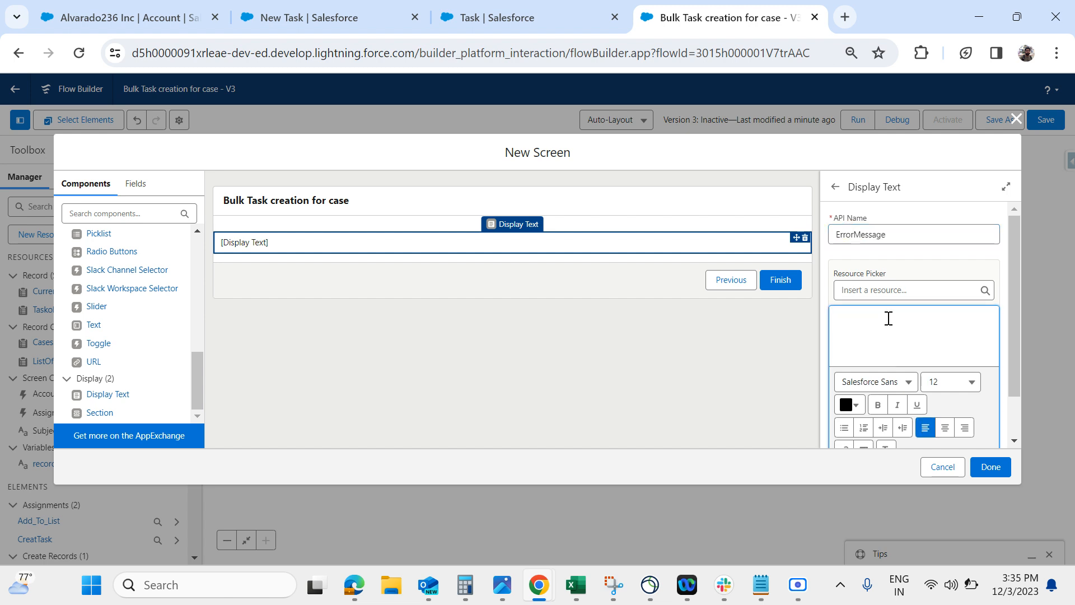
pyautogui.write('Error! S')
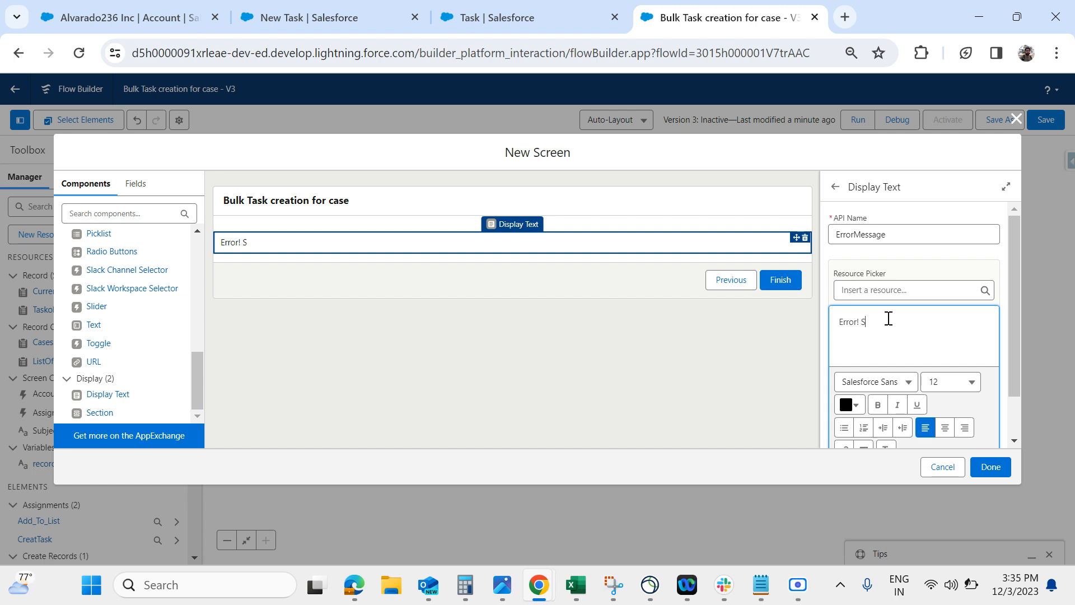
pyautogui.write('thing went wrong')
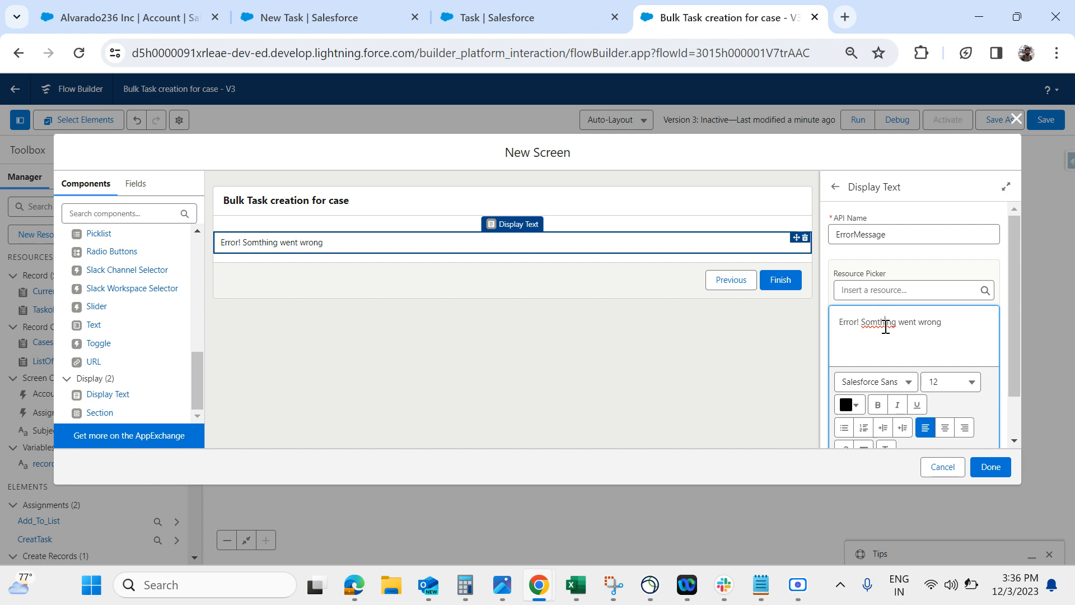
pyautogui.rightClick(885, 327)
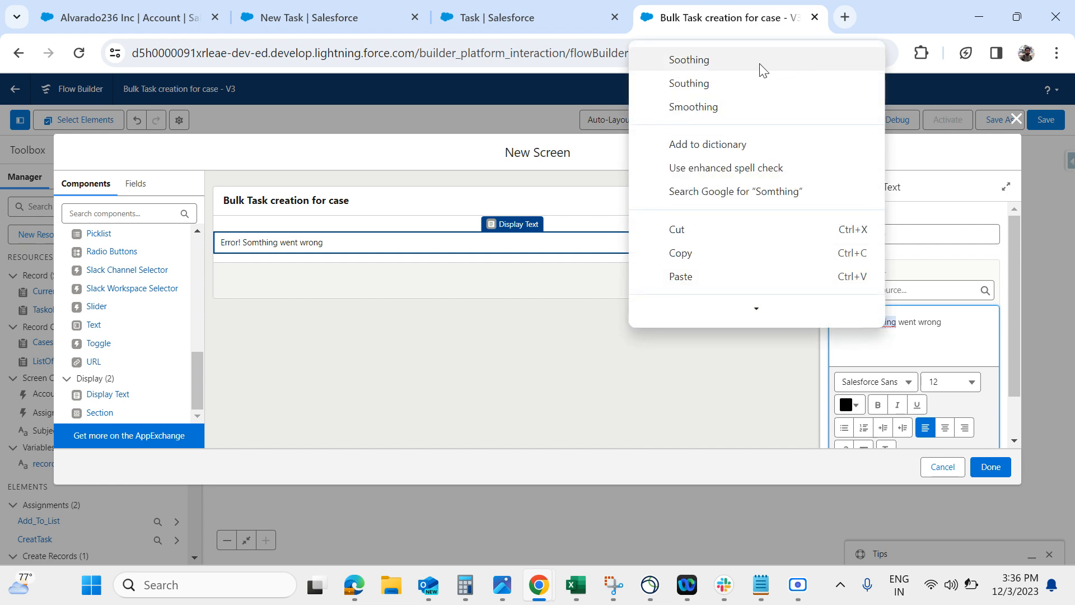
pyautogui.click(703, 445)
pyautogui.click(703, 446)
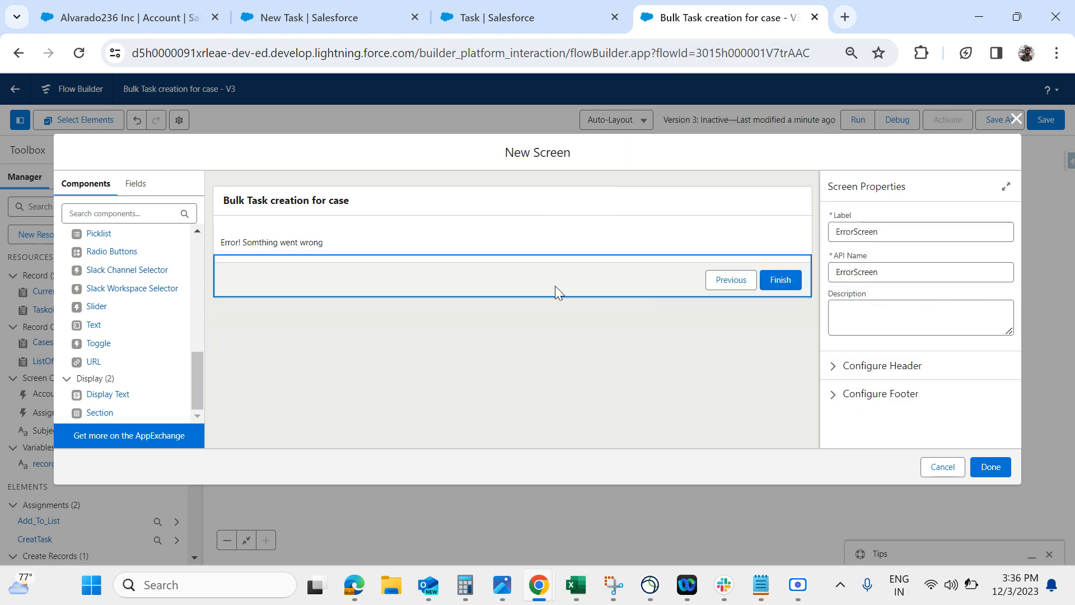
pyautogui.click(347, 241)
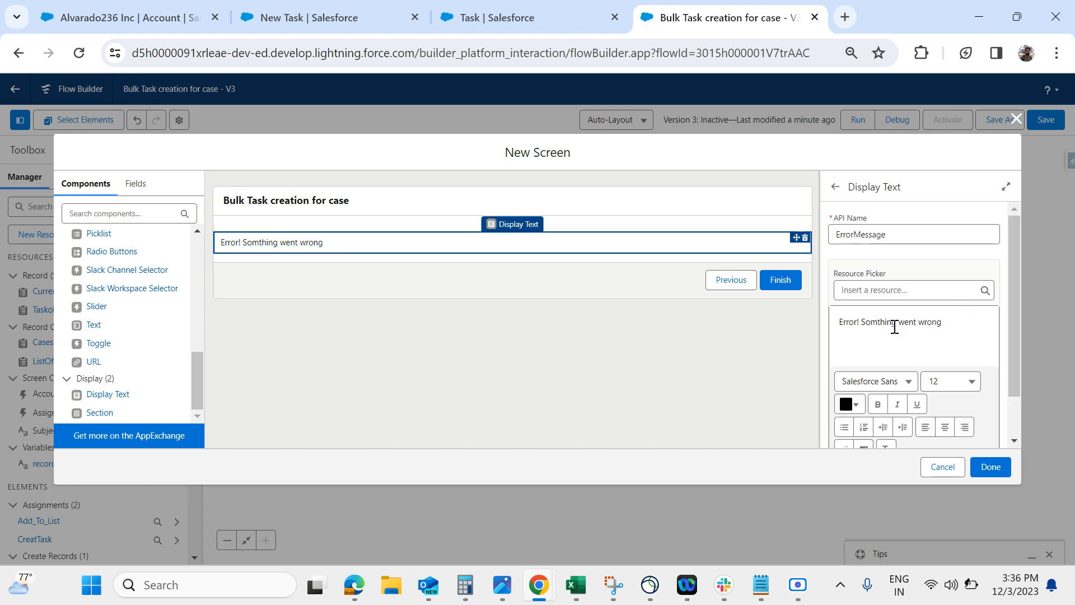
pyautogui.click(954, 322)
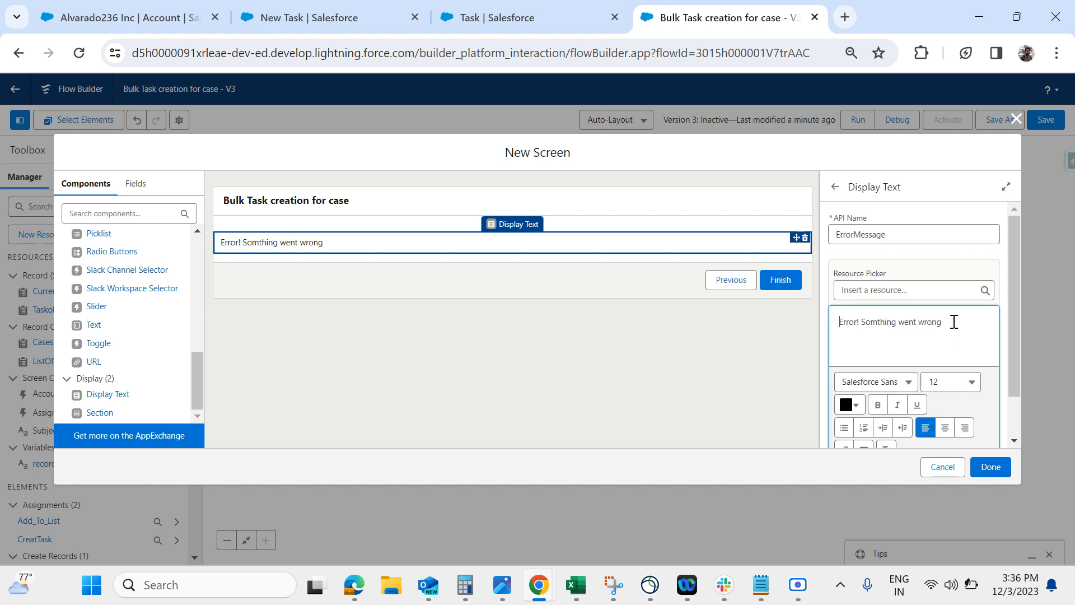
pyautogui.rightClick(886, 324)
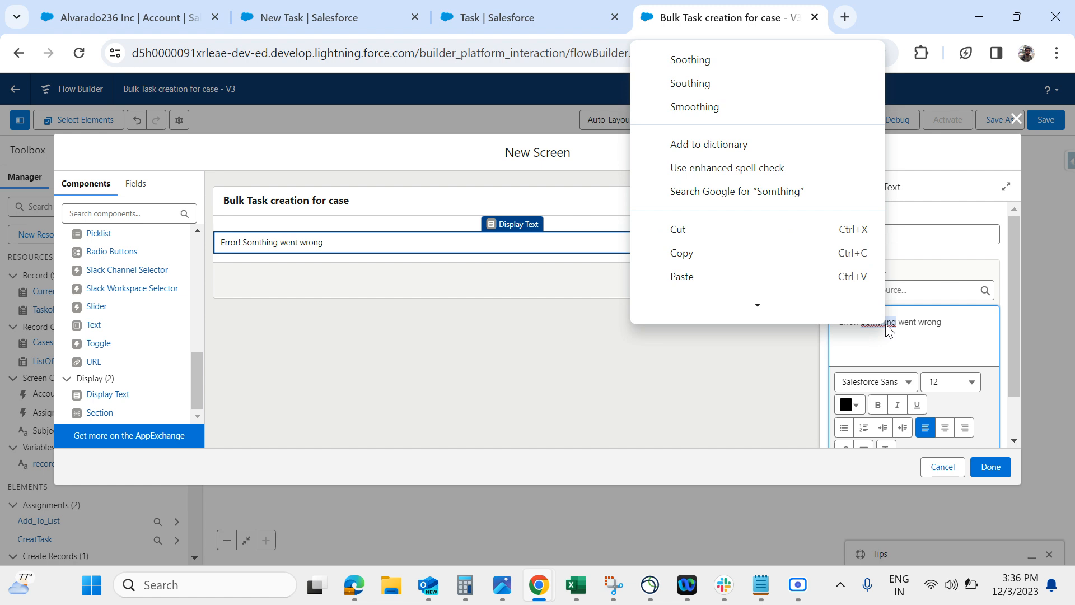
pyautogui.click(945, 345)
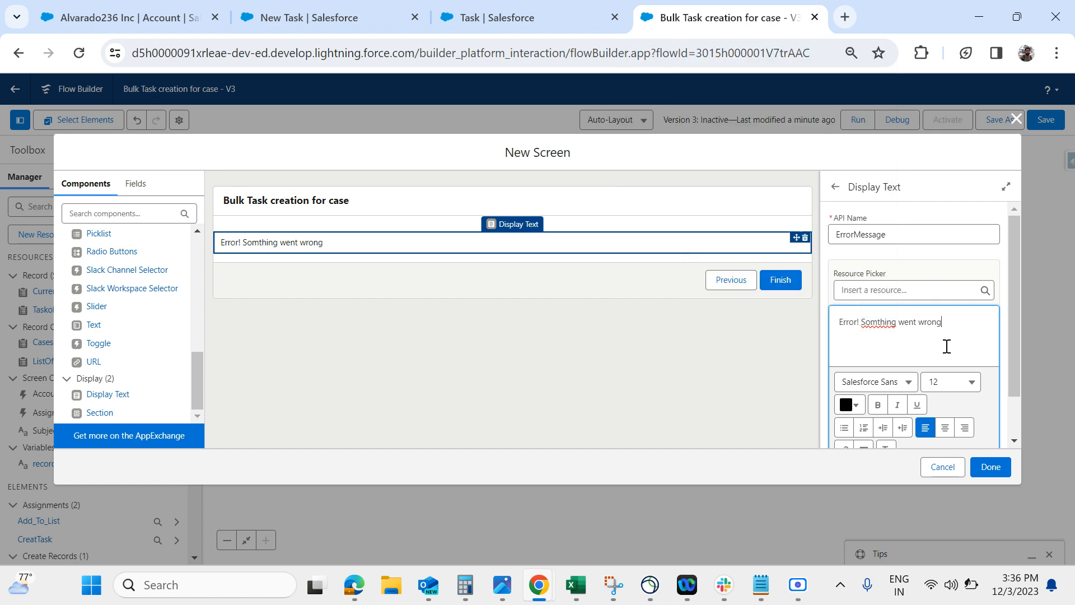
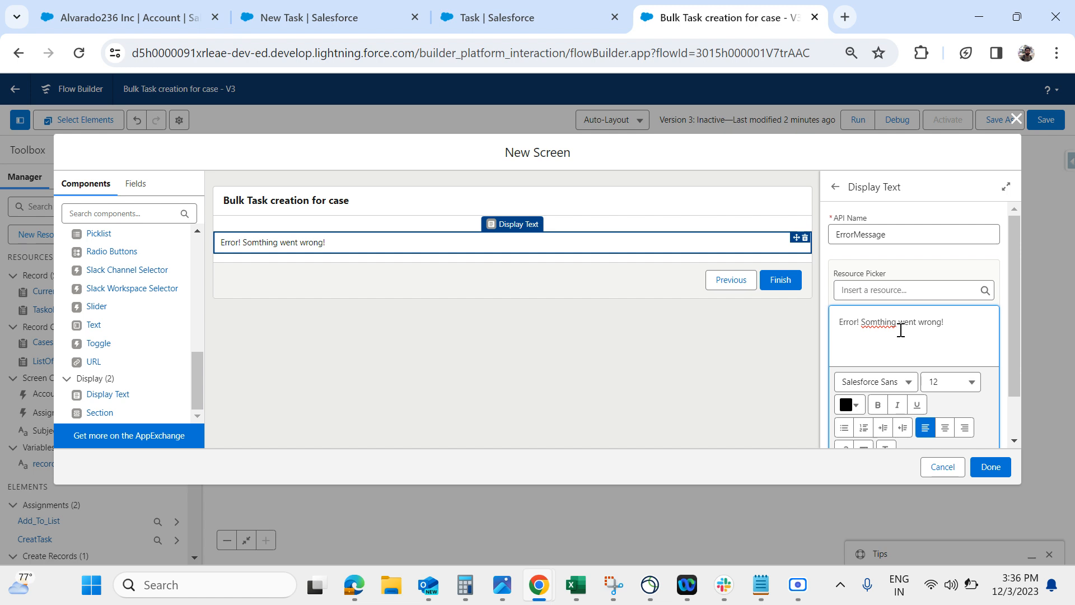
# End the error message with an exclamation mark and insert the Create_Tasks resource on a new line below it.
pyautogui.press('Return')
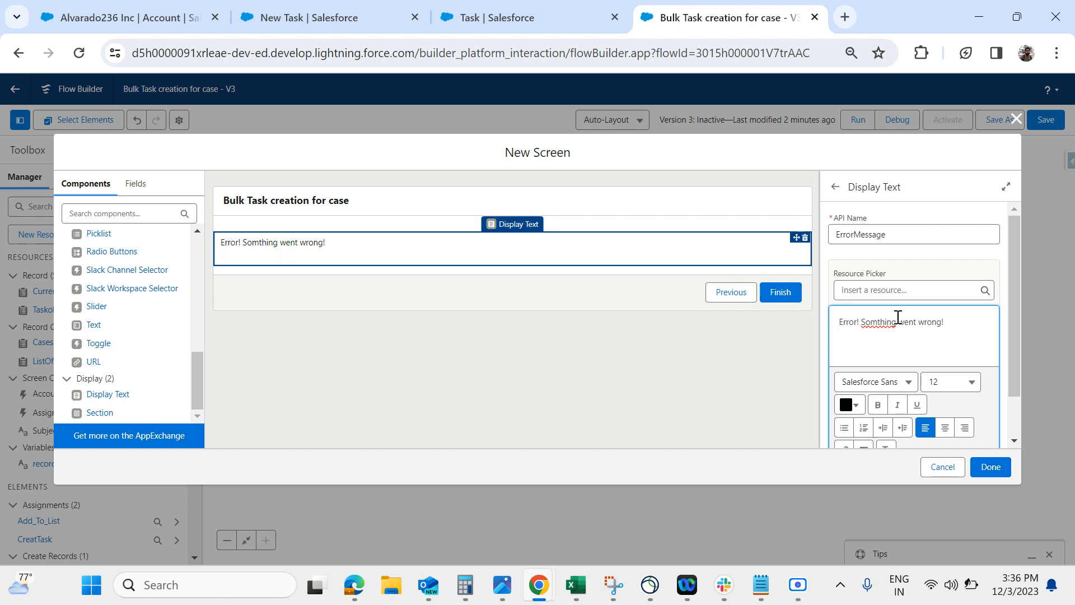
pyautogui.click(889, 290)
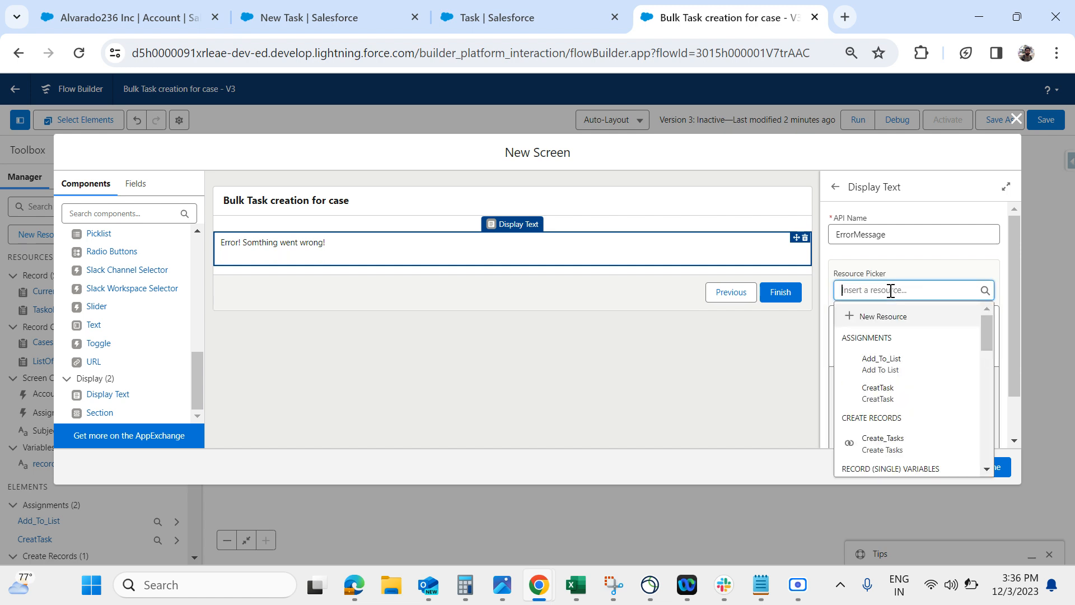
pyautogui.scroll(-3, 903, 463)
pyautogui.scroll(-10, 903, 464)
pyautogui.scroll(-3, 903, 464)
pyautogui.scroll(2, 905, 464)
pyautogui.scroll(5, 905, 464)
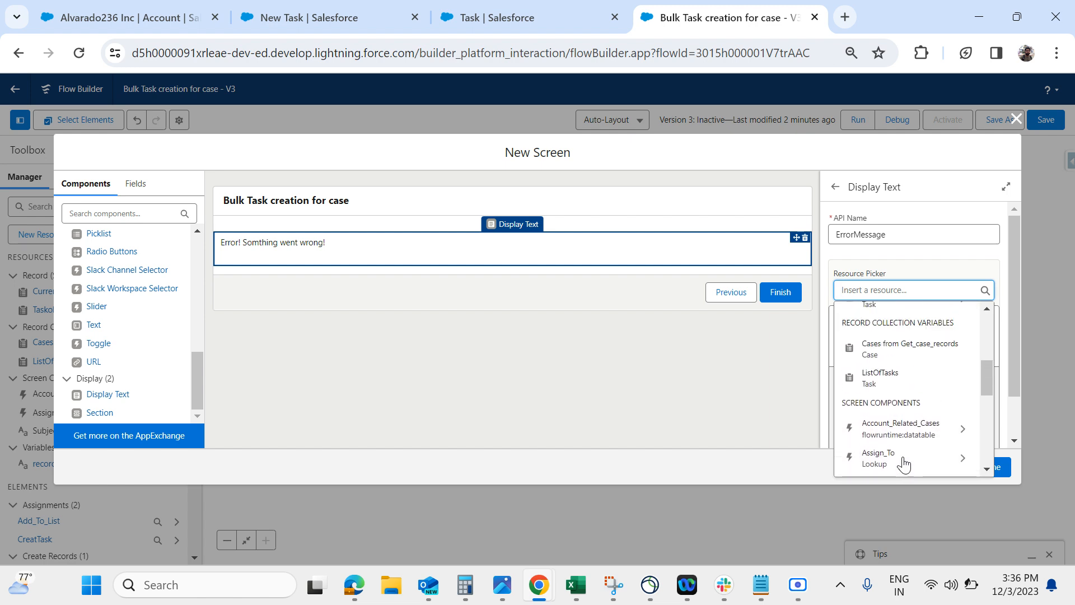
pyautogui.scroll(1, 904, 448)
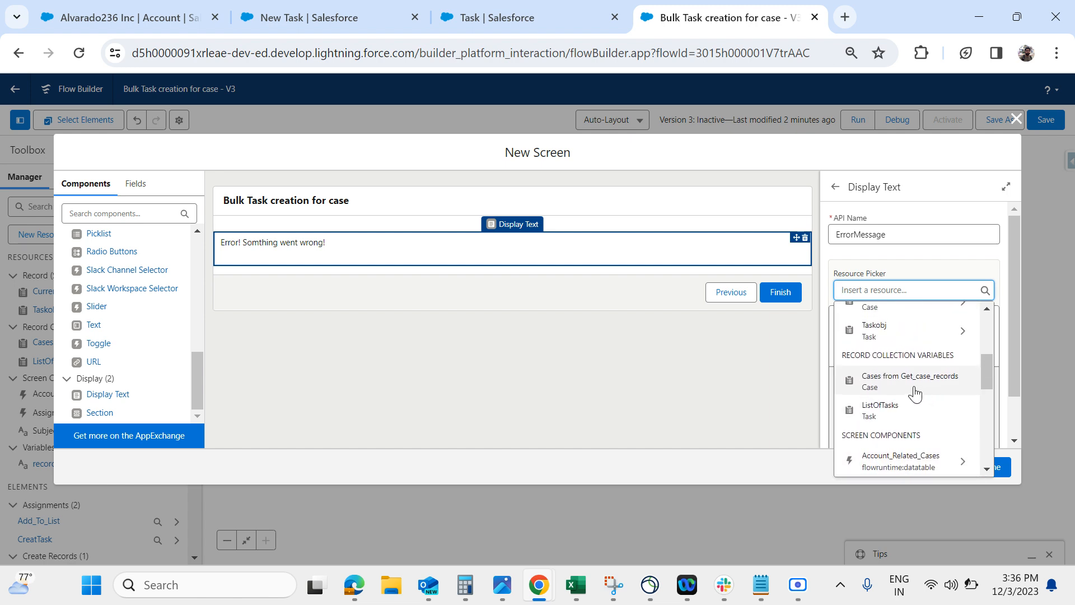
pyautogui.scroll(1, 911, 394)
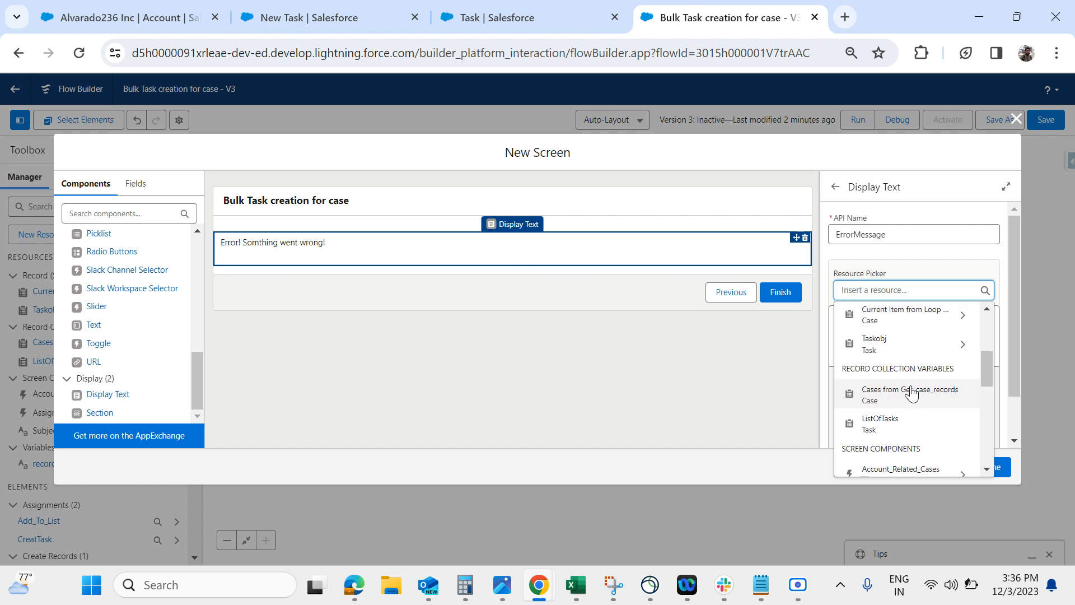
pyautogui.scroll(3, 911, 393)
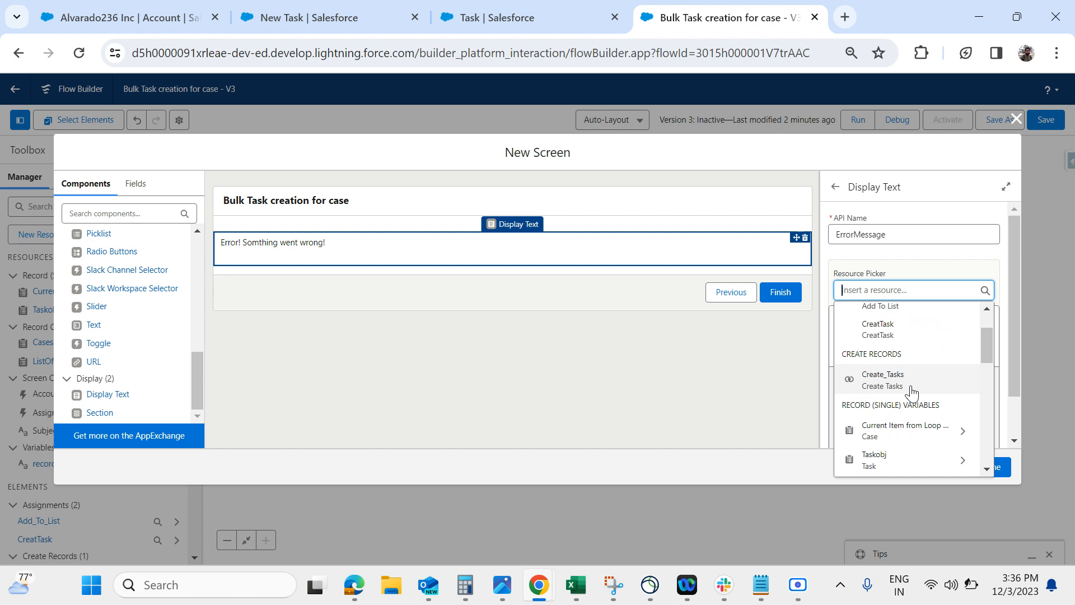
pyautogui.click(883, 379)
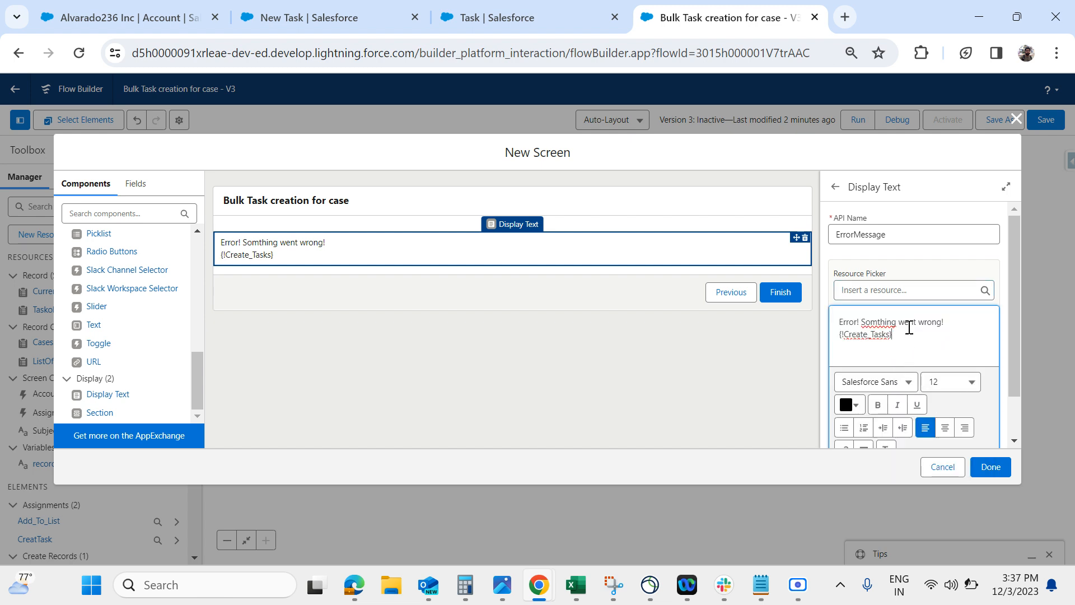
# Set the font colour for the error message text to red, #CD2020.
pyautogui.moveTo(864, 320); pyautogui.dragTo(829, 315)
pyautogui.click(856, 406)
pyautogui.click(947, 258)
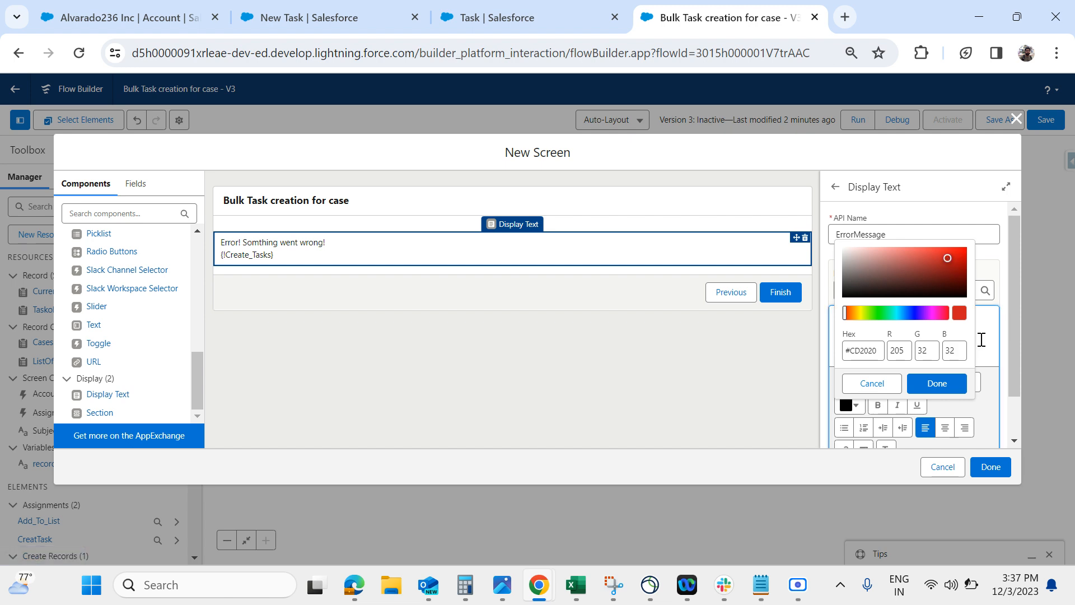
pyautogui.click(944, 386)
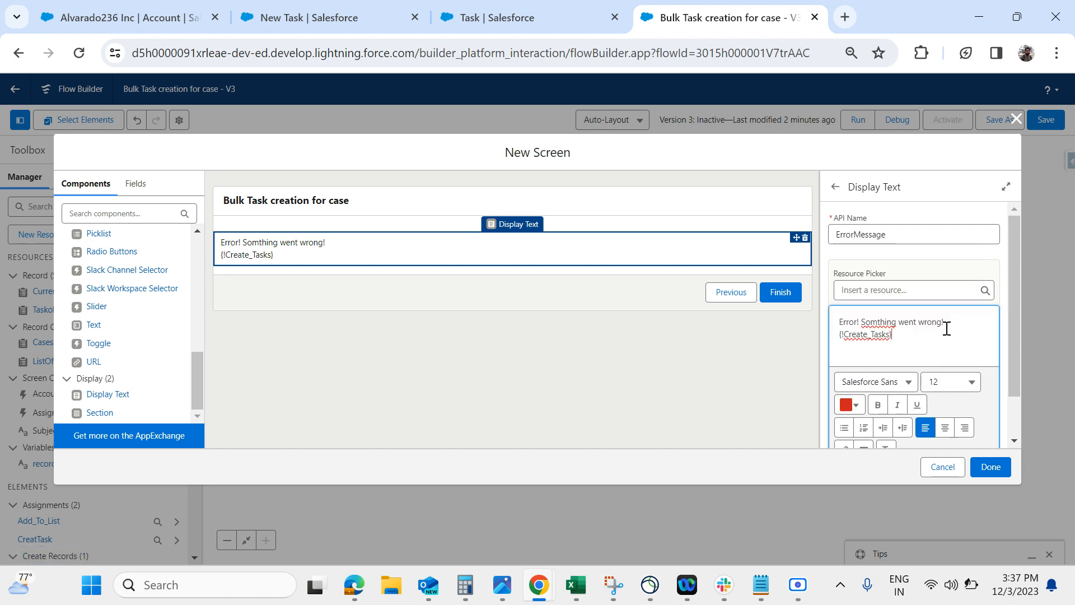
# Make "Somthing went wrong!" bold and colour the Create_Tasks resource line red, #E72323.
pyautogui.moveTo(950, 325); pyautogui.dragTo(869, 325)
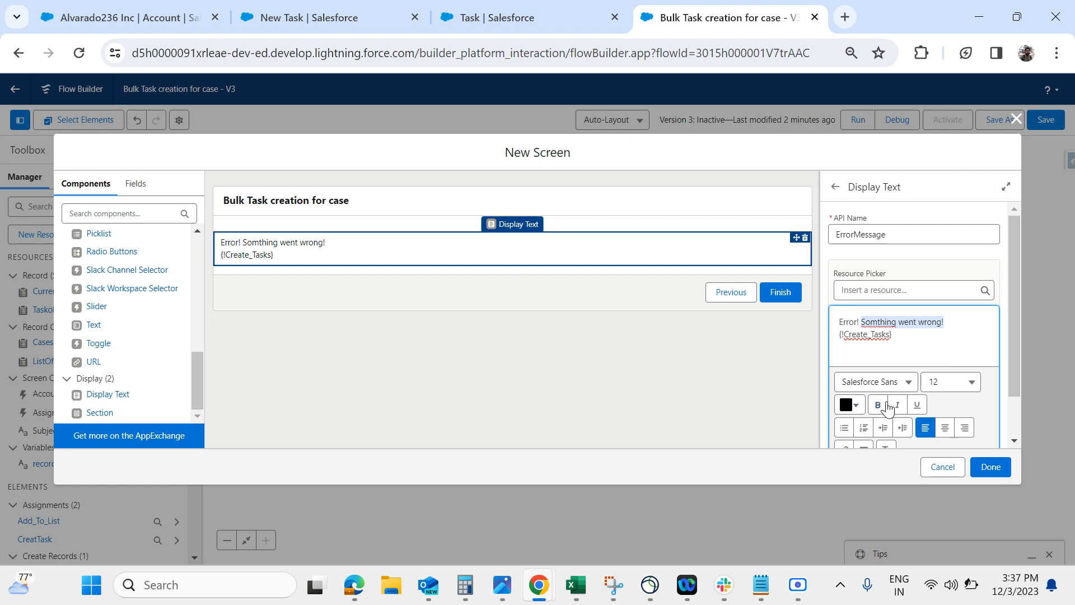
pyautogui.click(878, 404)
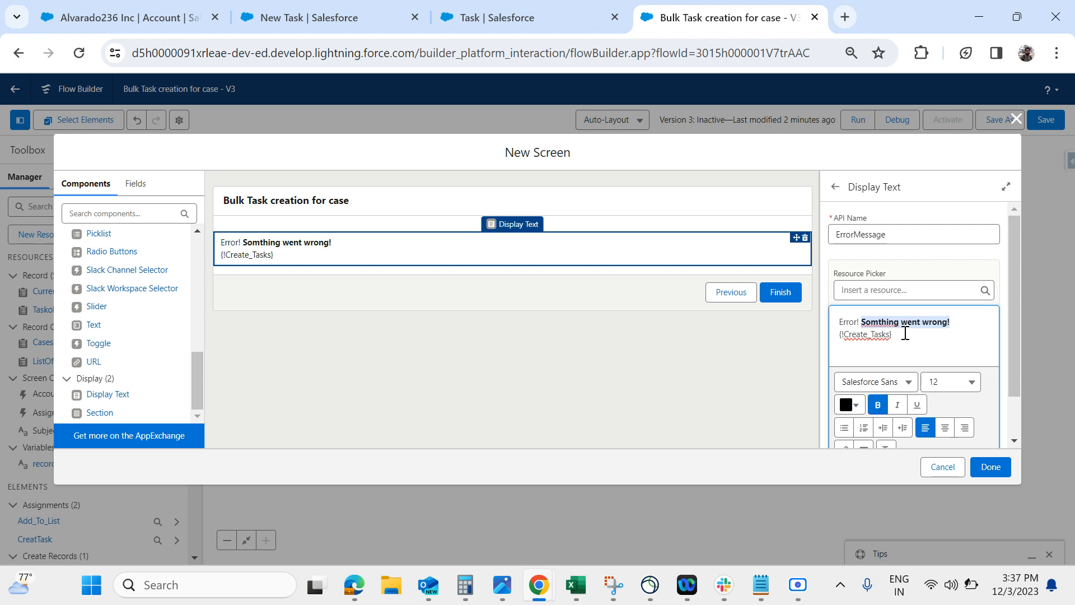
pyautogui.moveTo(905, 334); pyautogui.dragTo(838, 334)
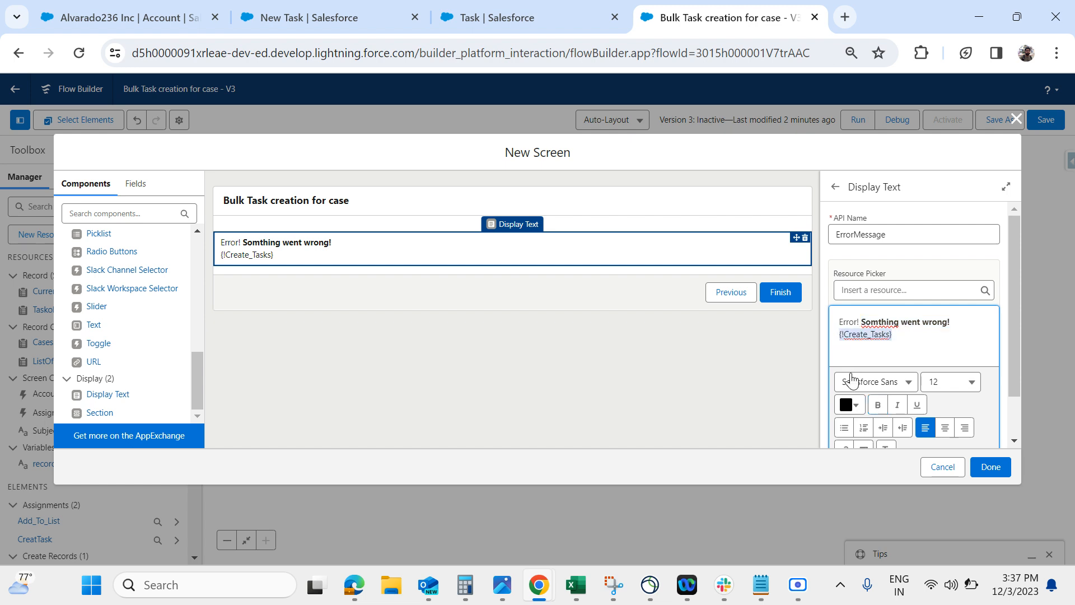
pyautogui.click(858, 406)
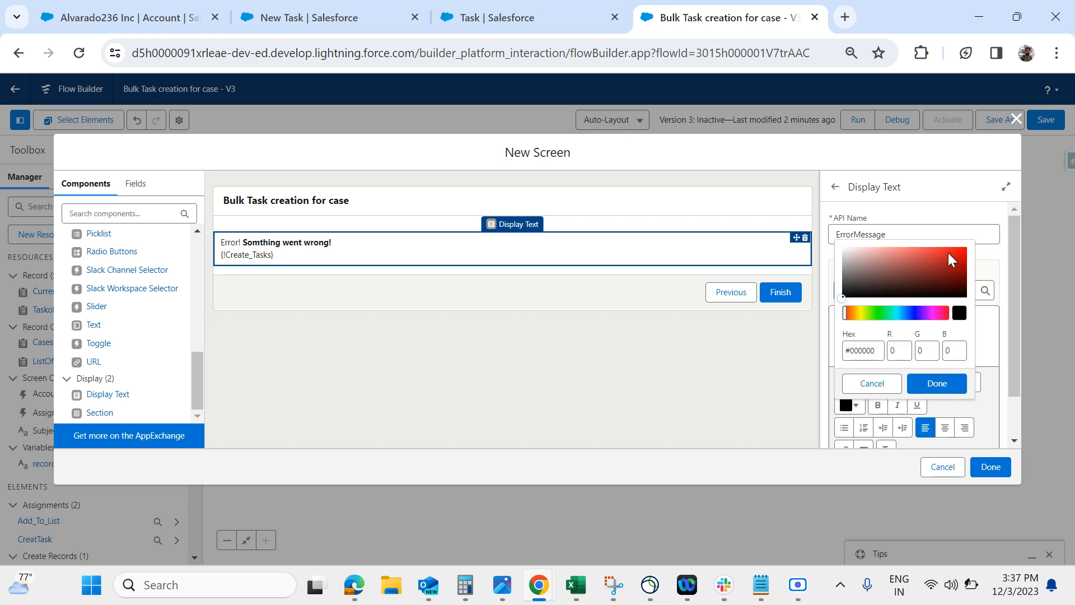
pyautogui.click(948, 254)
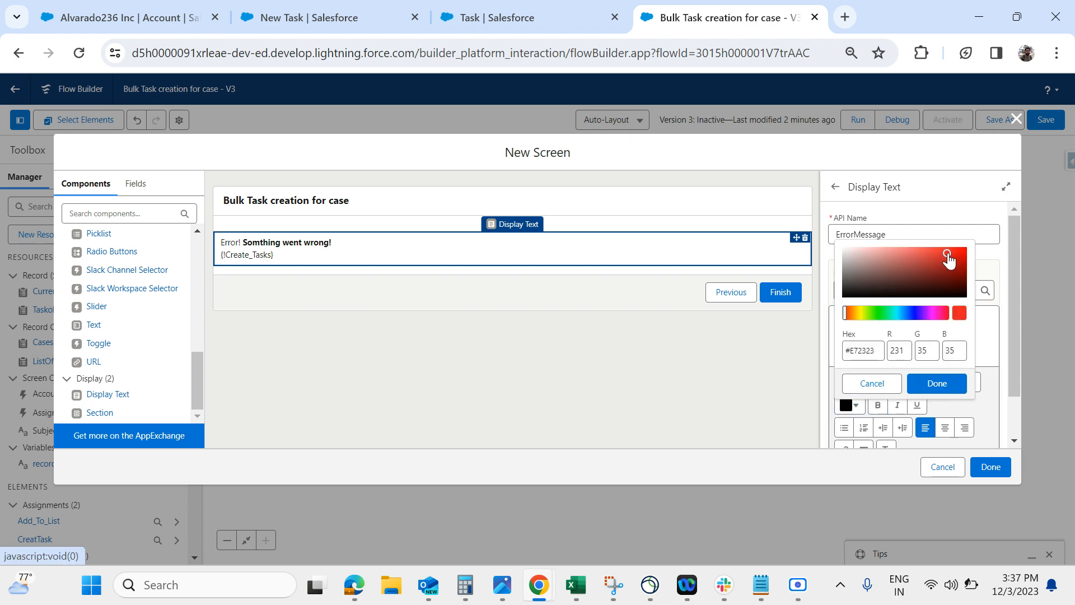
pyautogui.click(944, 385)
pyautogui.moveTo(922, 342)
pyautogui.mouseDown()
pyautogui.moveTo(842, 329)
pyautogui.moveTo(914, 343)
pyautogui.moveTo(940, 328)
pyautogui.moveTo(929, 347)
pyautogui.mouseUp()
pyautogui.click(929, 346)
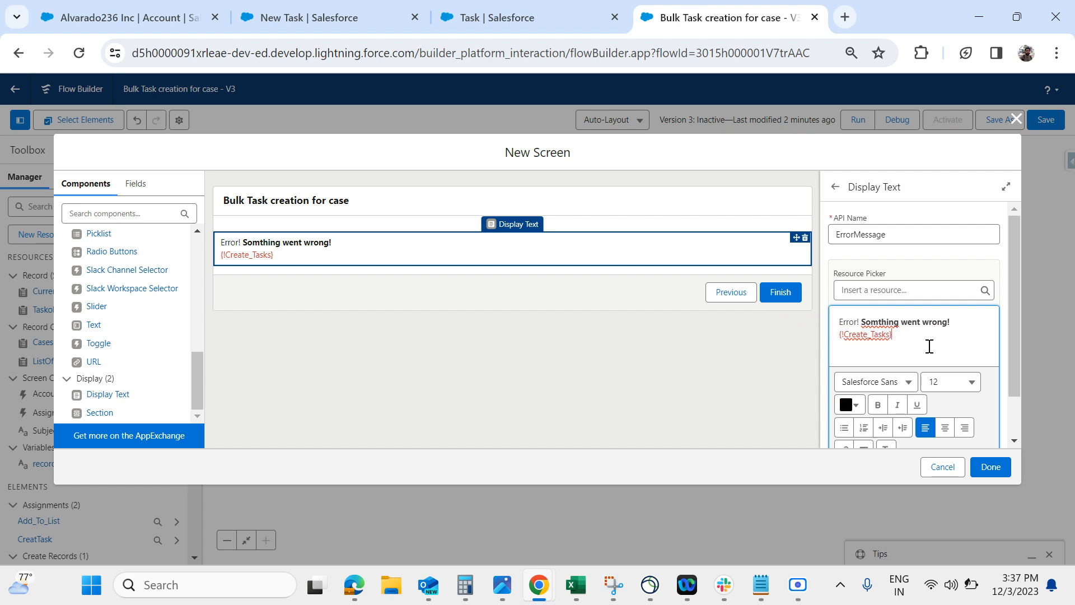
# Set the whole error message to font size 22, centre it and finish editing the error screen.
pyautogui.hotkey('ctrl', 'a')
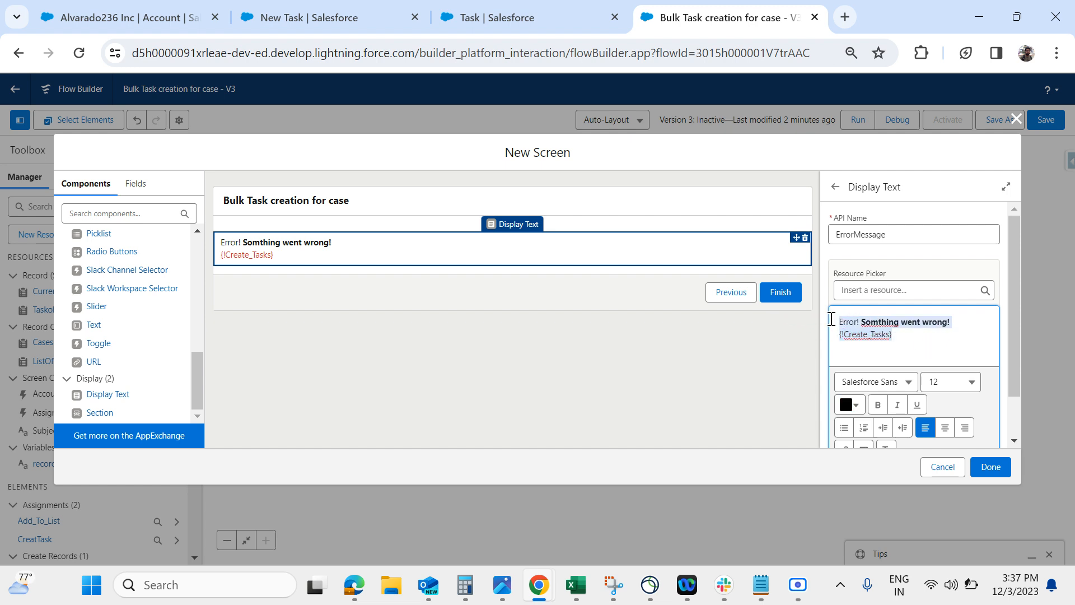
pyautogui.click(946, 385)
pyautogui.scroll(-2, 915, 347)
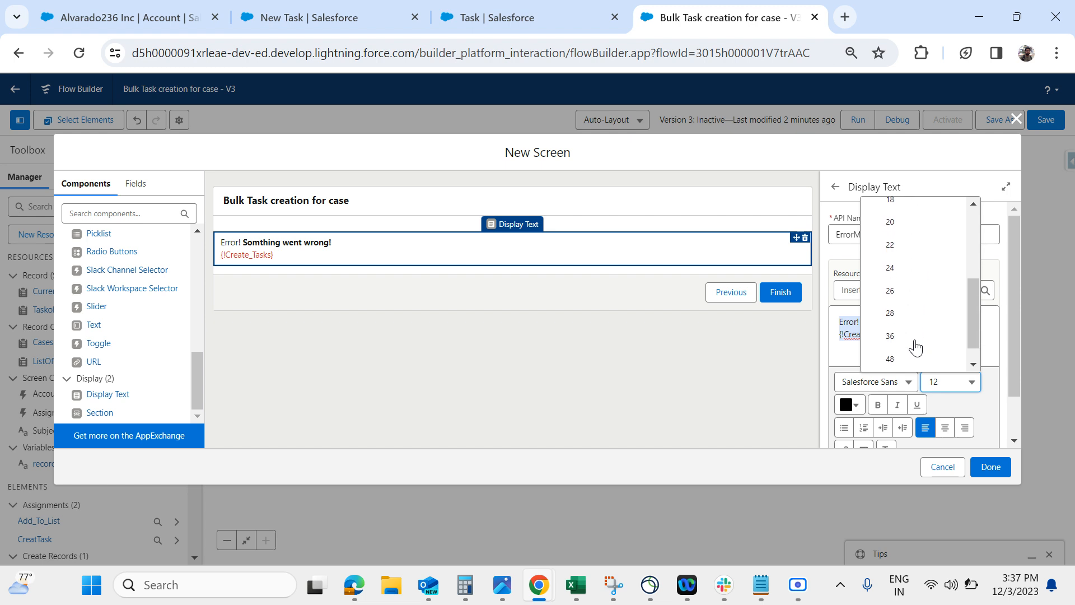
pyautogui.click(907, 251)
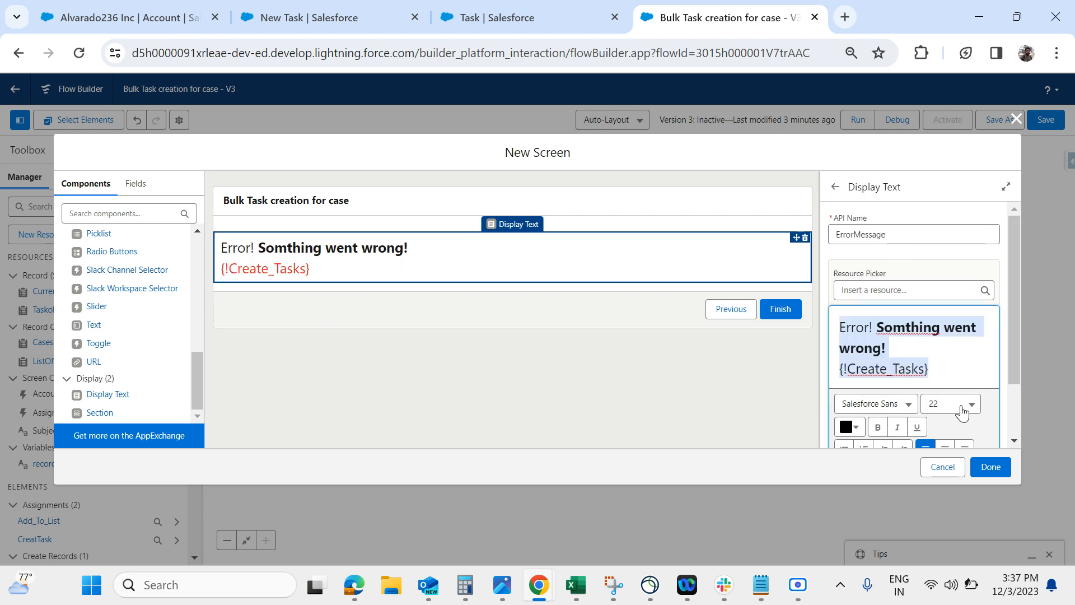
pyautogui.scroll(-2, 961, 408)
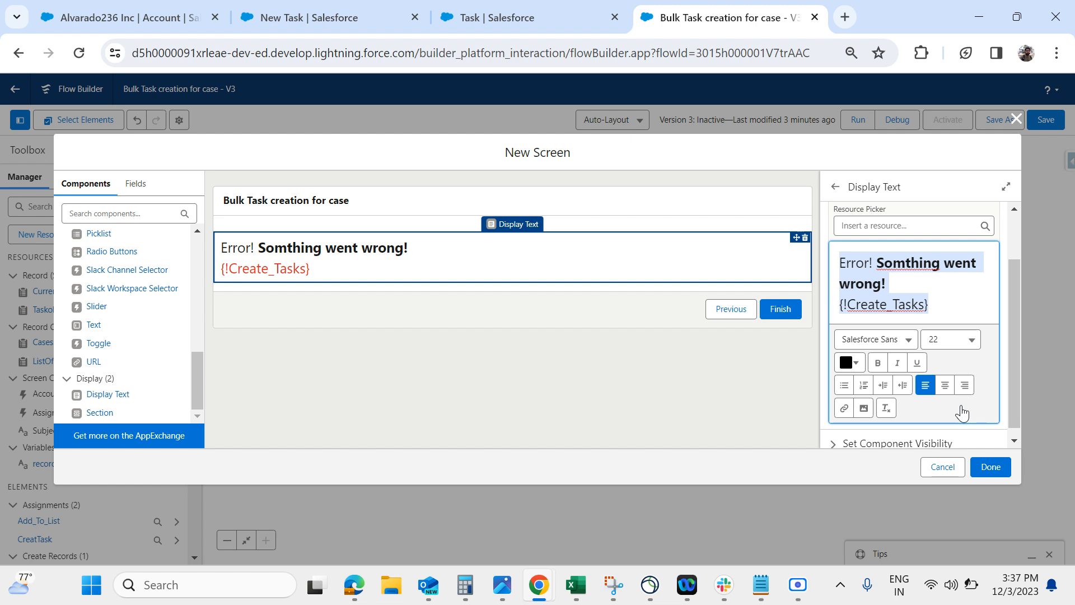
pyautogui.click(945, 377)
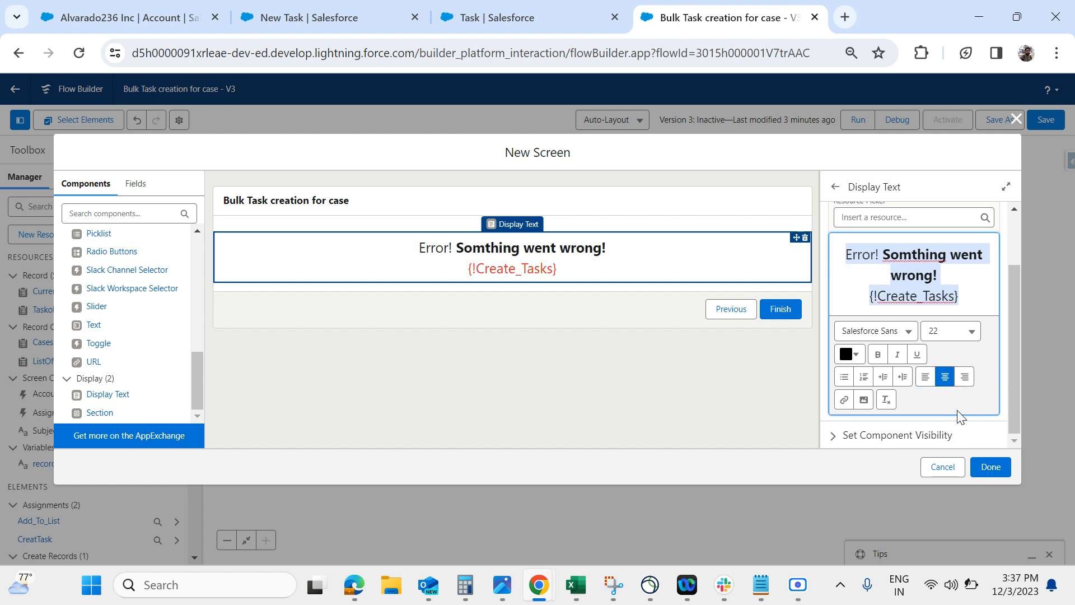
pyautogui.click(997, 472)
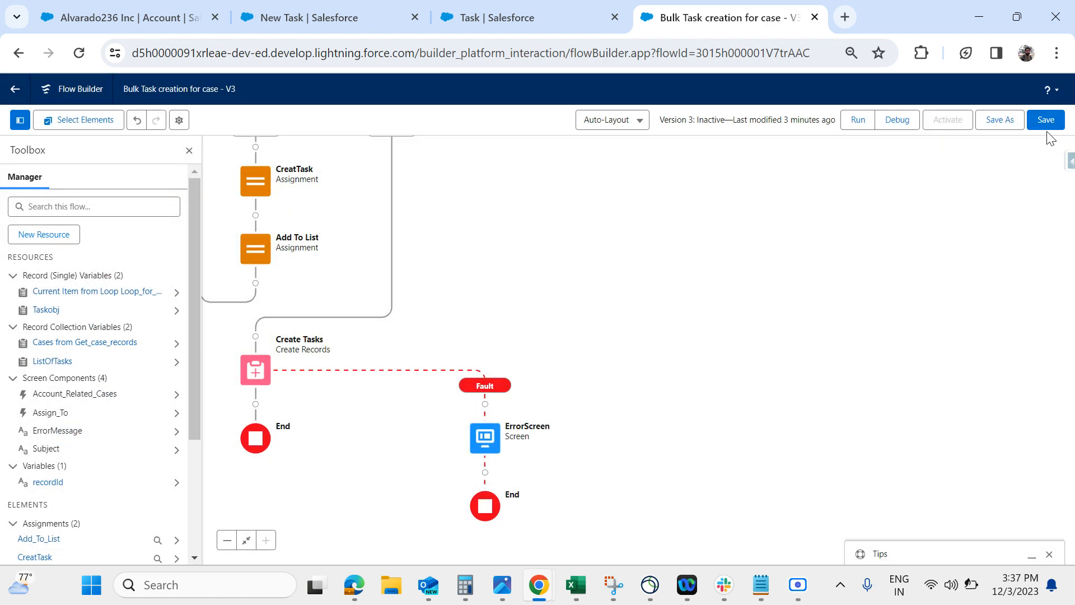
# Save version 3 of the Bulk Task creation for case flow and activate it.
pyautogui.click(1046, 121)
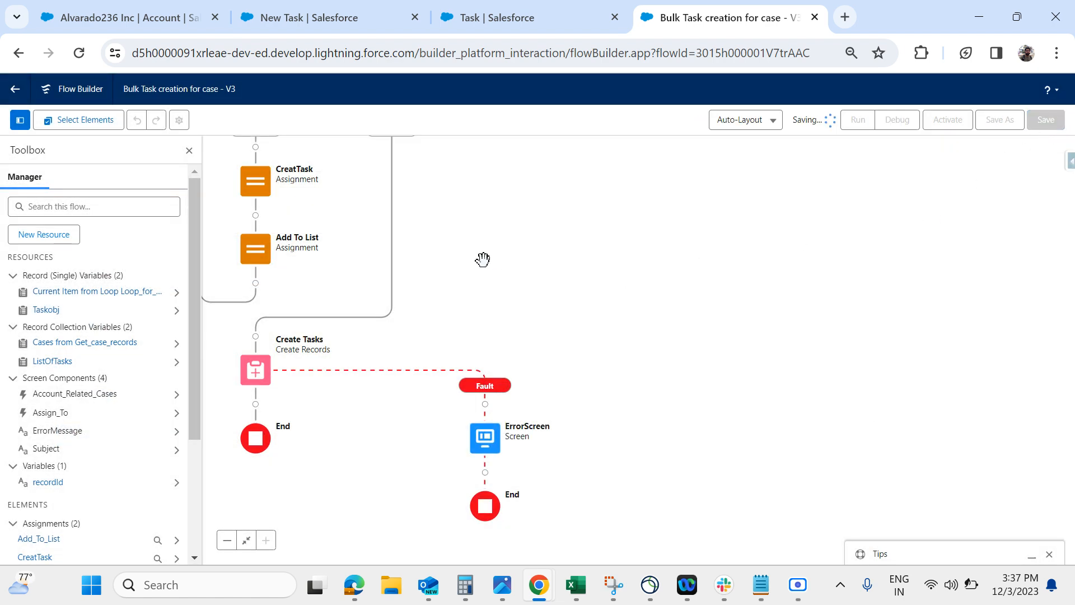
pyautogui.moveTo(440, 311); pyautogui.dragTo(631, 533)
pyautogui.moveTo(630, 197); pyautogui.dragTo(603, 423)
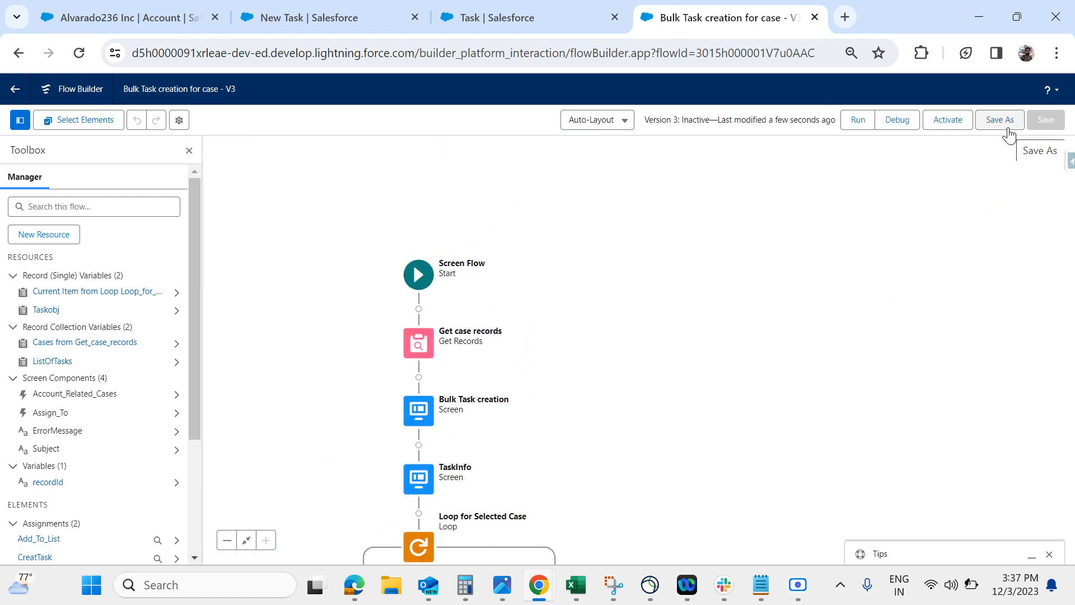
pyautogui.click(950, 128)
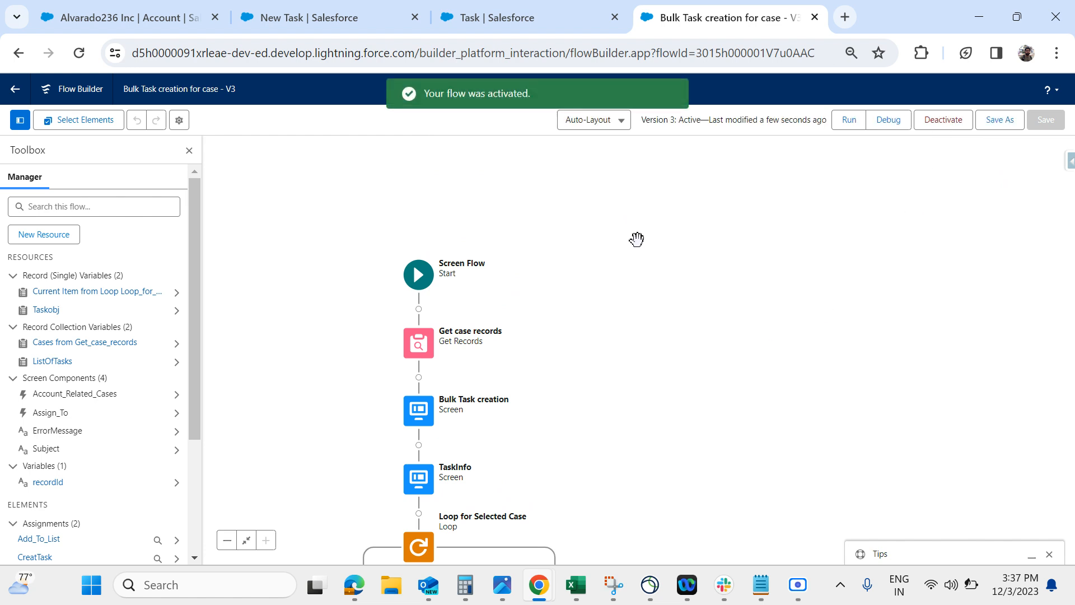
# Discard the open New Task form and reload the Case about Accessories record.
pyautogui.click(290, 17)
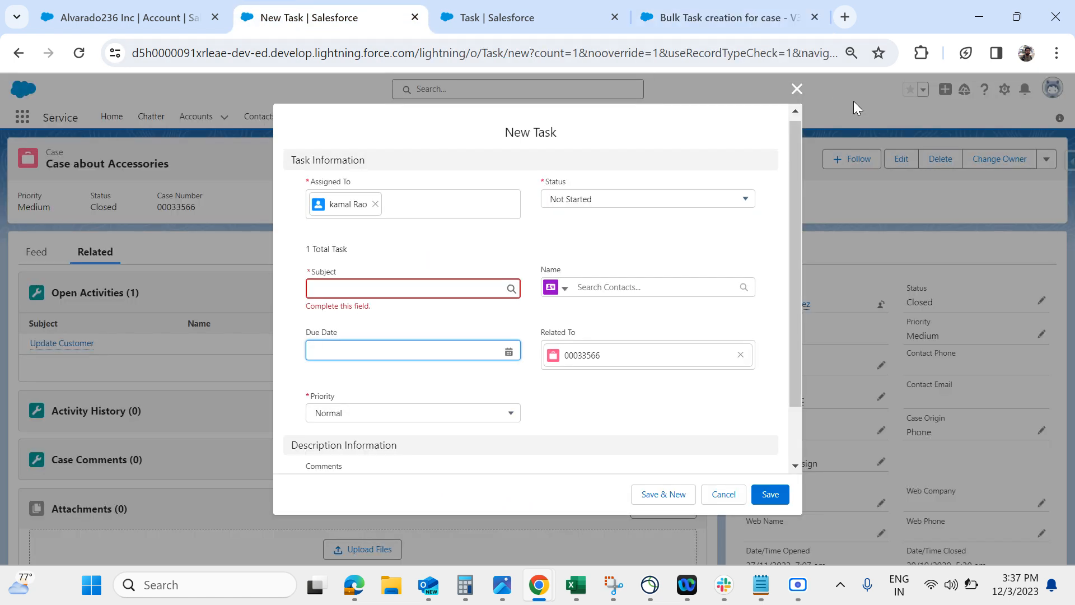
pyautogui.click(796, 89)
pyautogui.click(79, 52)
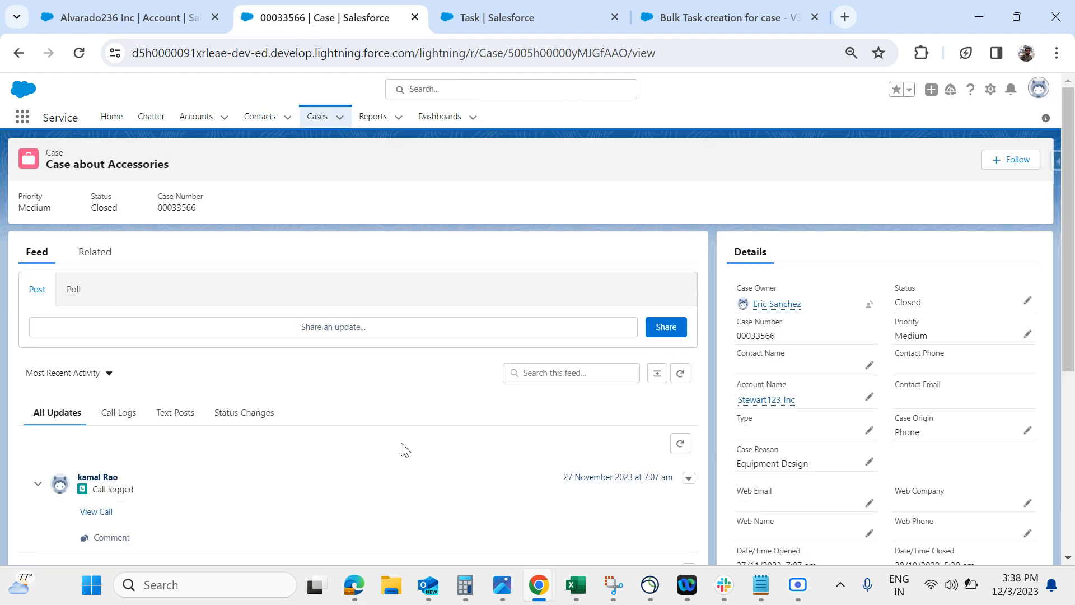
# Check the open activities and other related lists of the Case about Accessories record.
pyautogui.click(92, 251)
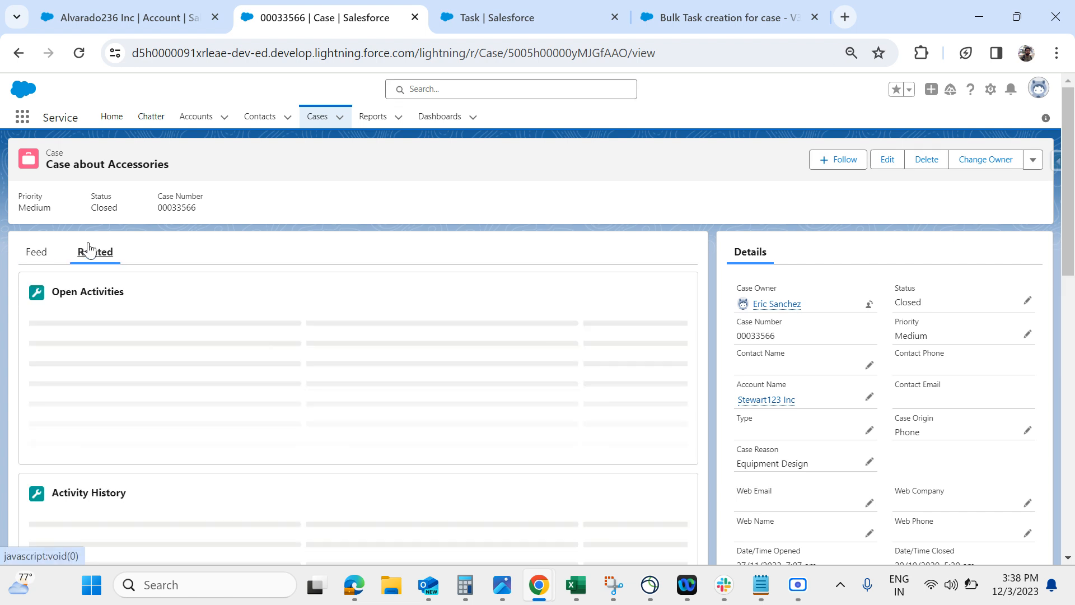
pyautogui.scroll(-1, 281, 455)
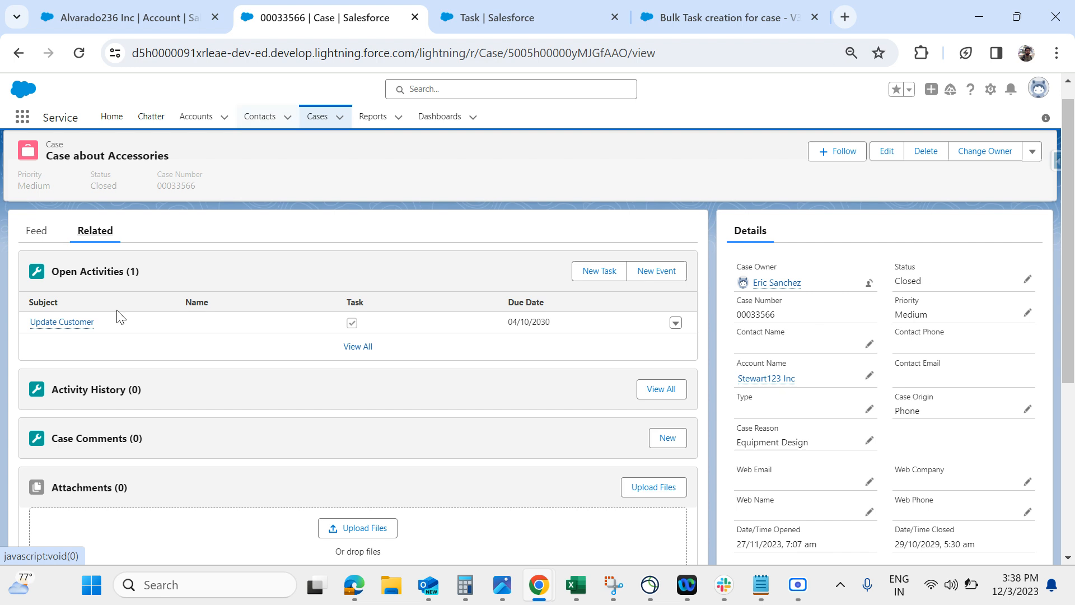
pyautogui.click(34, 232)
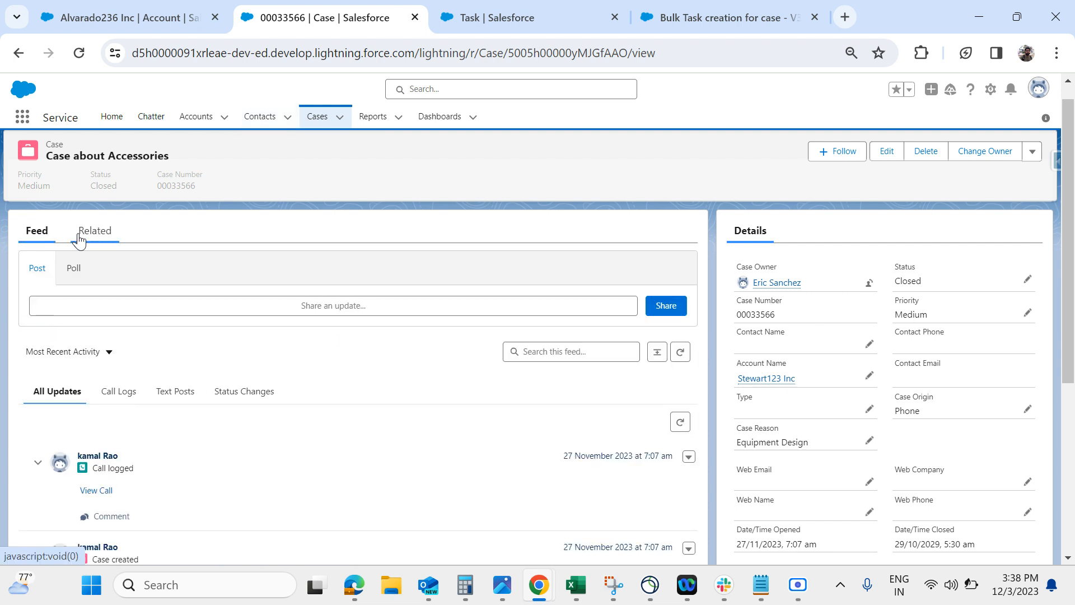
pyautogui.click(89, 232)
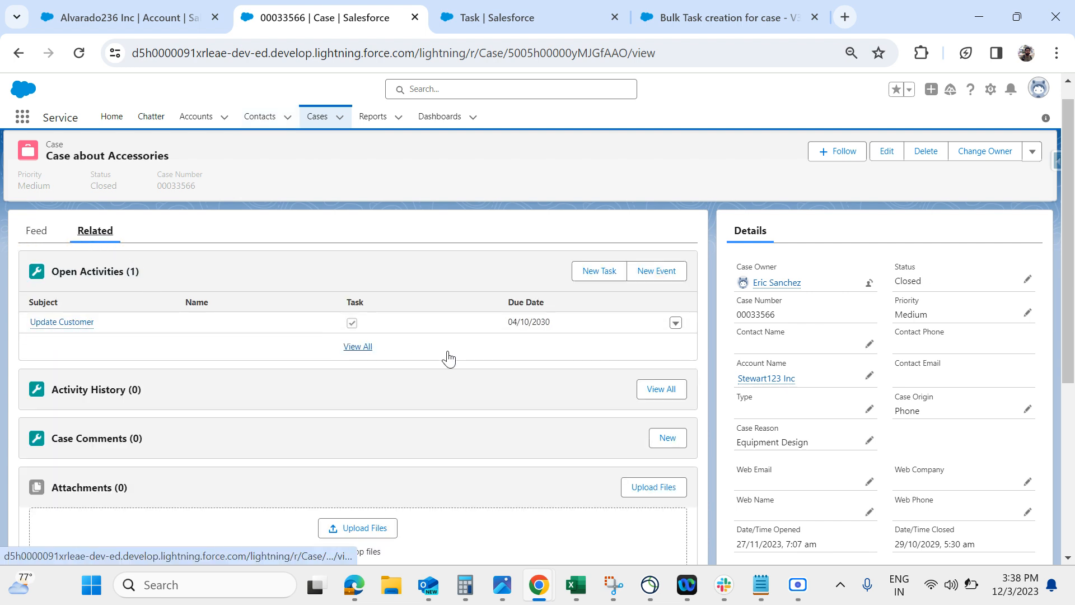
pyautogui.scroll(1, 372, 319)
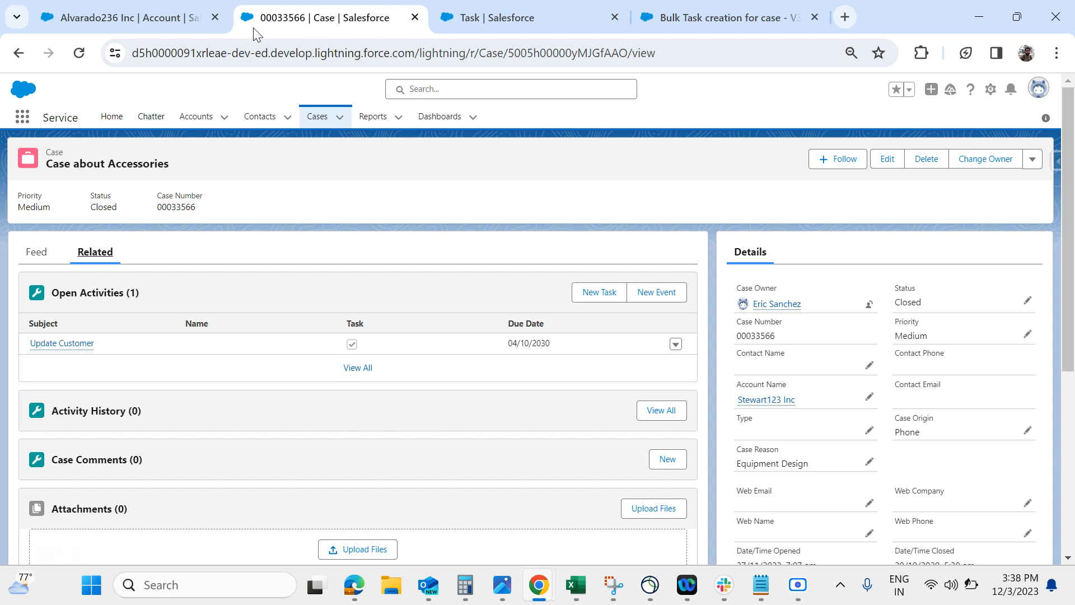
# Open the Stewart123 Inc account record and look over its related cases.
pyautogui.click(101, 17)
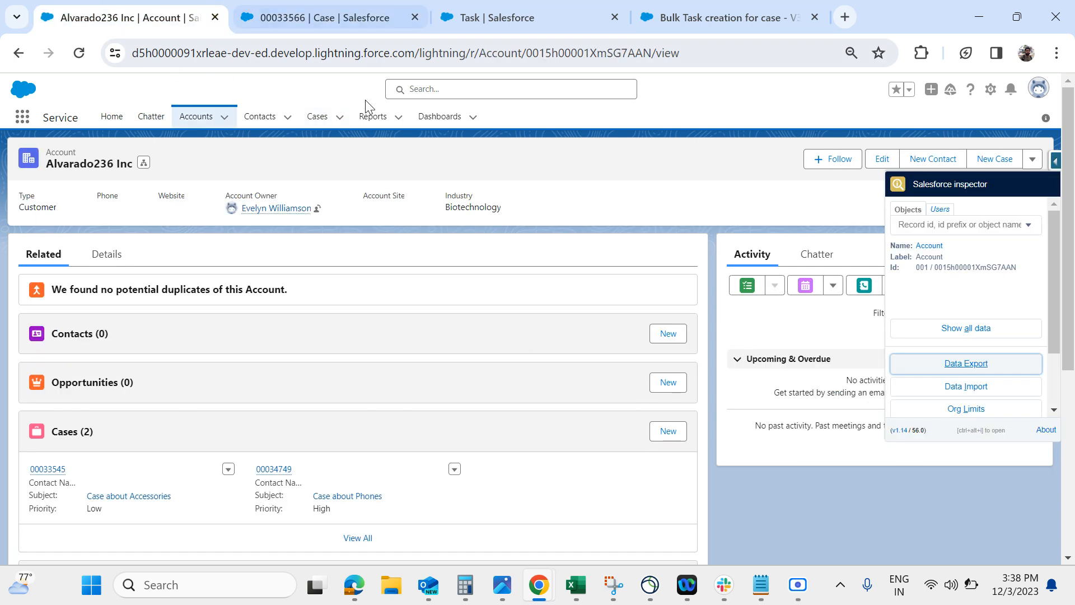
pyautogui.click(687, 210)
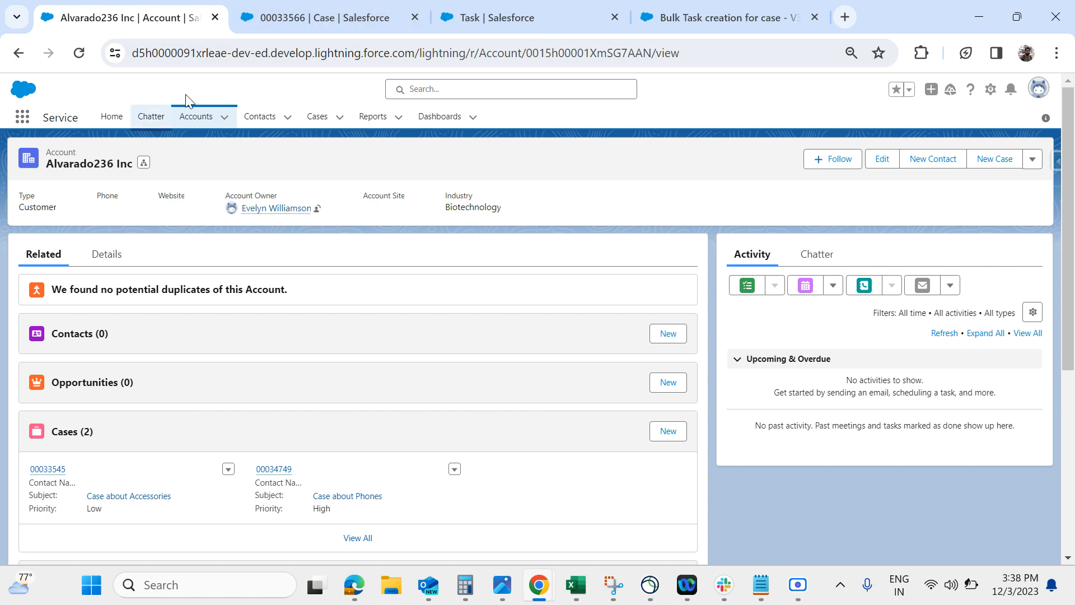
pyautogui.click(193, 117)
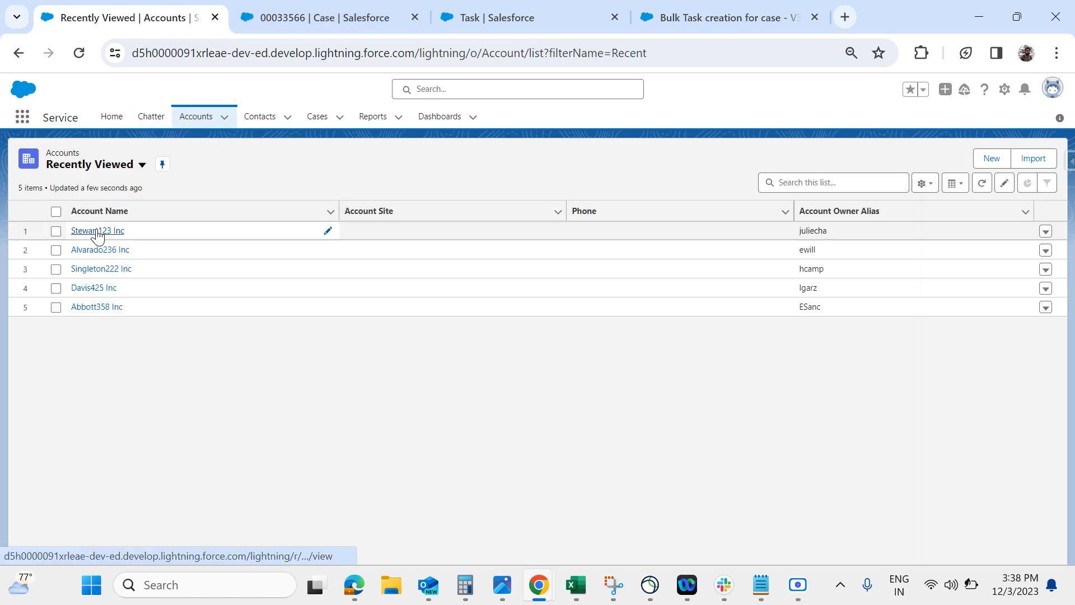
pyautogui.click(97, 232)
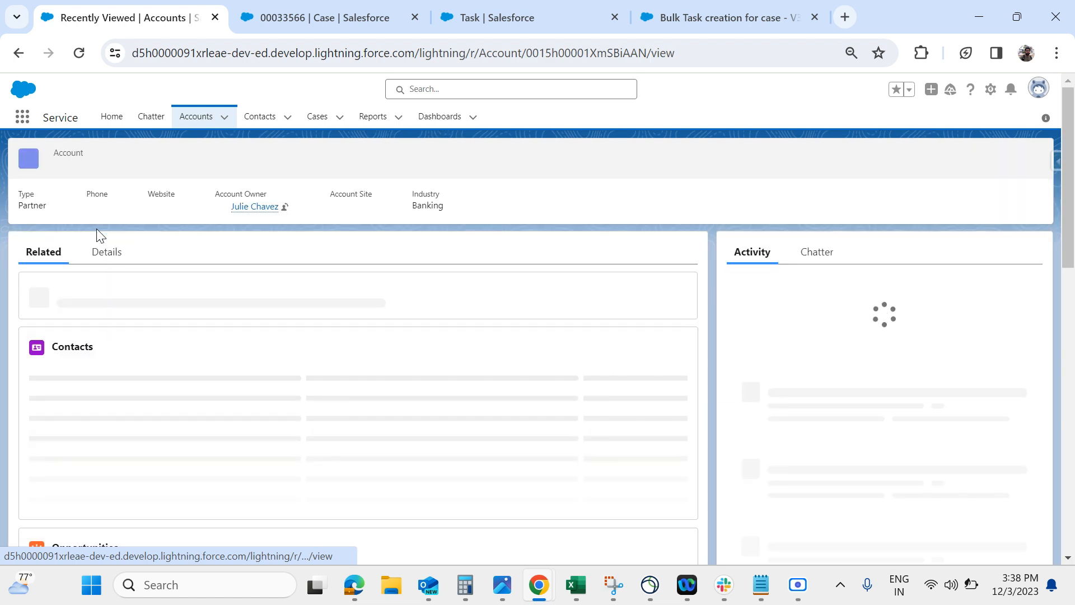
pyautogui.scroll(-2, 207, 392)
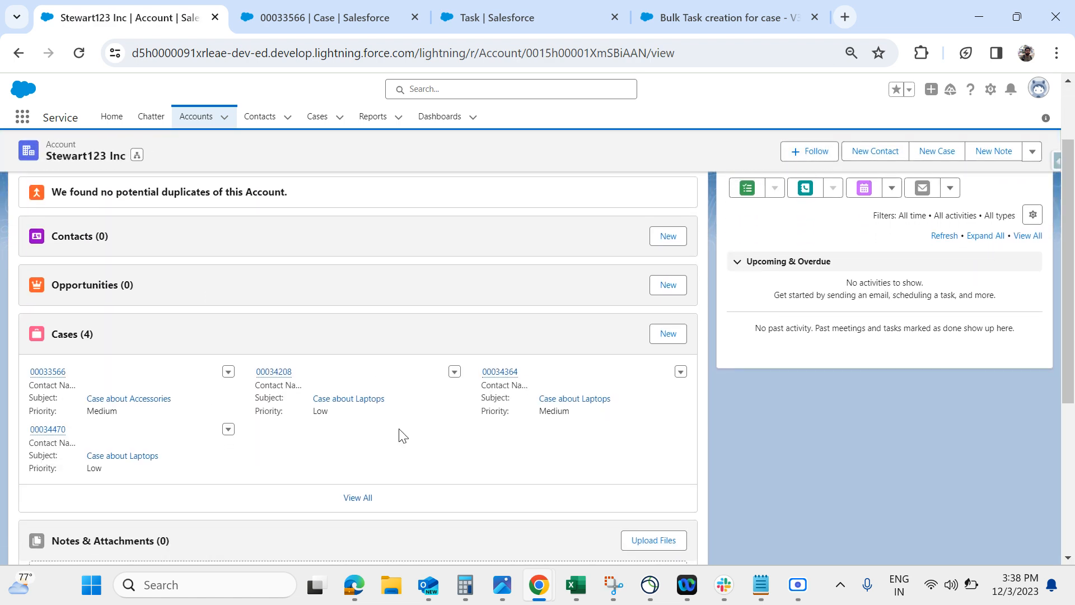
pyautogui.scroll(2, 631, 400)
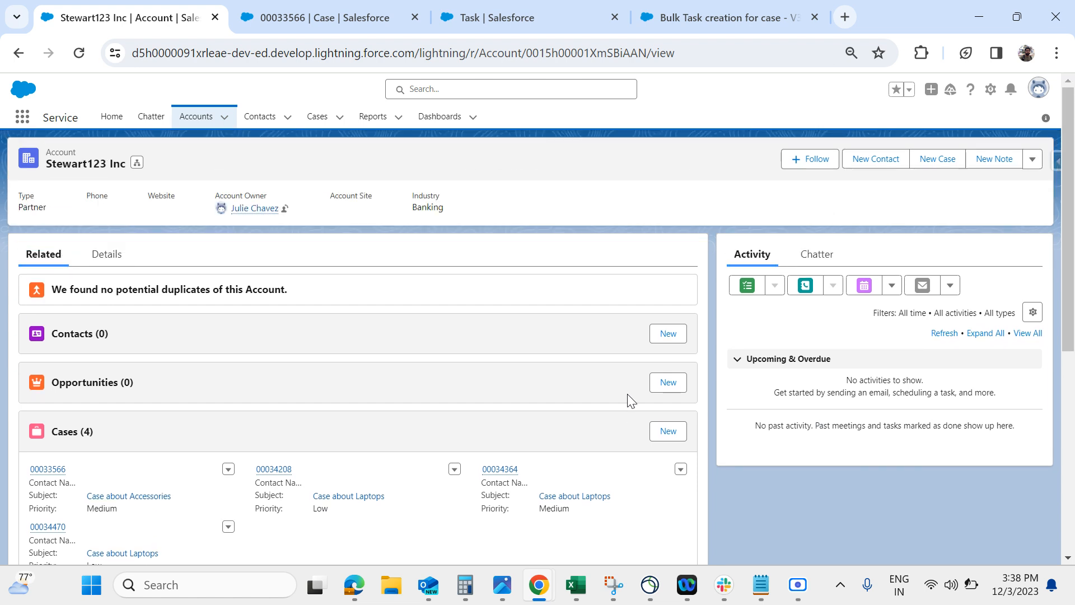
pyautogui.click(101, 253)
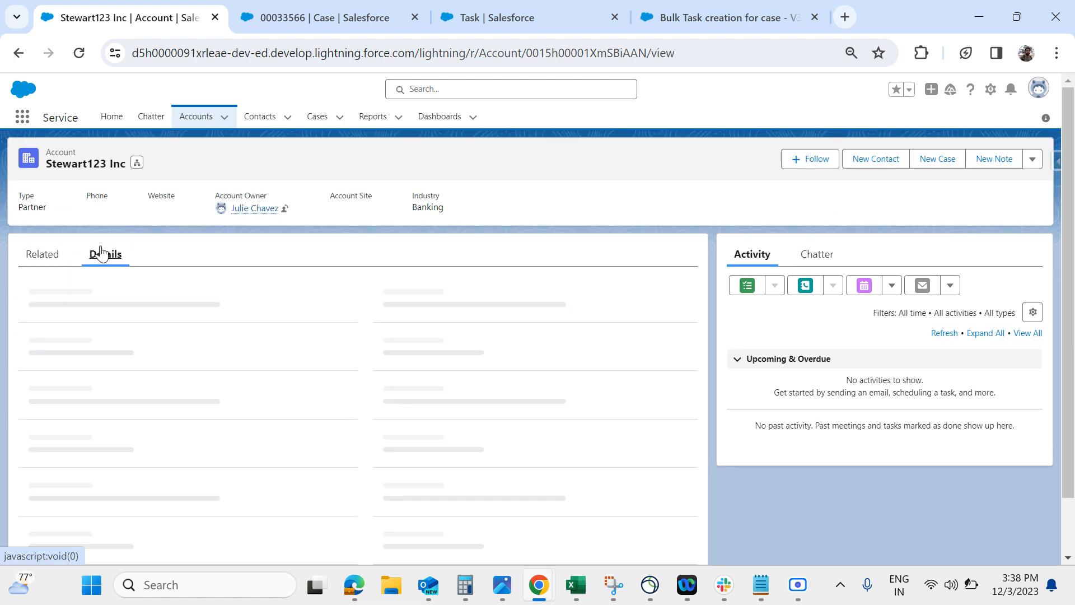
pyautogui.click(41, 257)
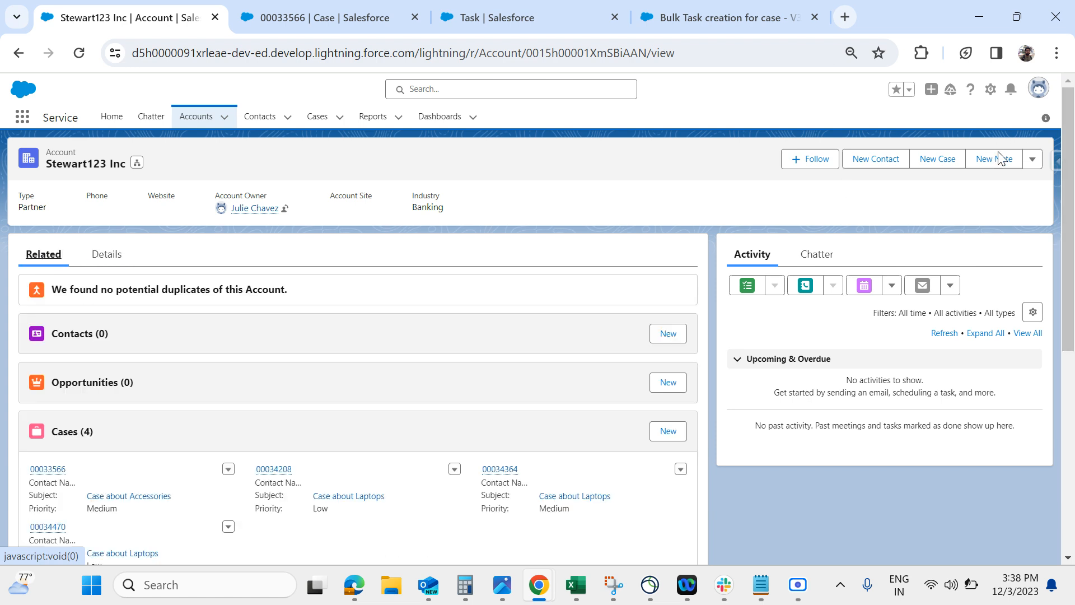
# Launch the Bulk task creation action on the Stewart123 Inc account, select only the three closed cases and continue to the task details.
pyautogui.click(1032, 161)
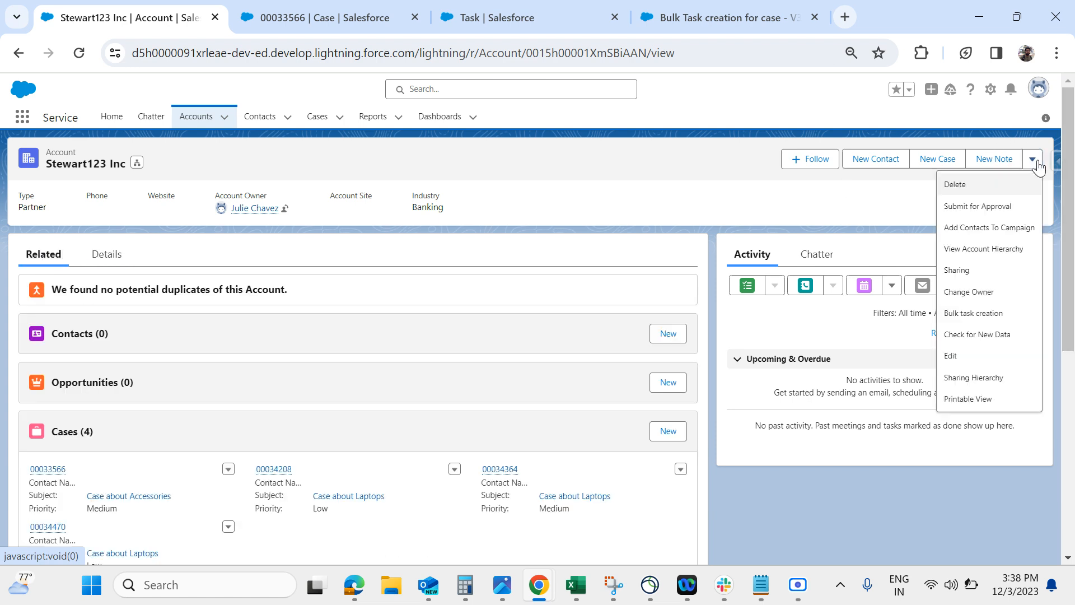
pyautogui.click(993, 315)
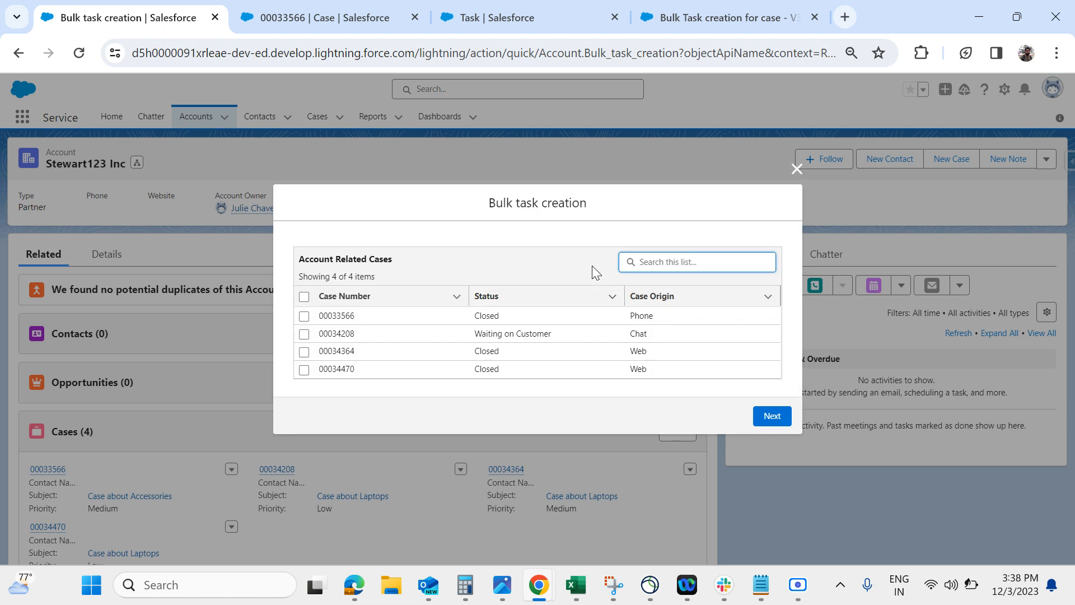
pyautogui.click(304, 316)
pyautogui.click(304, 316)
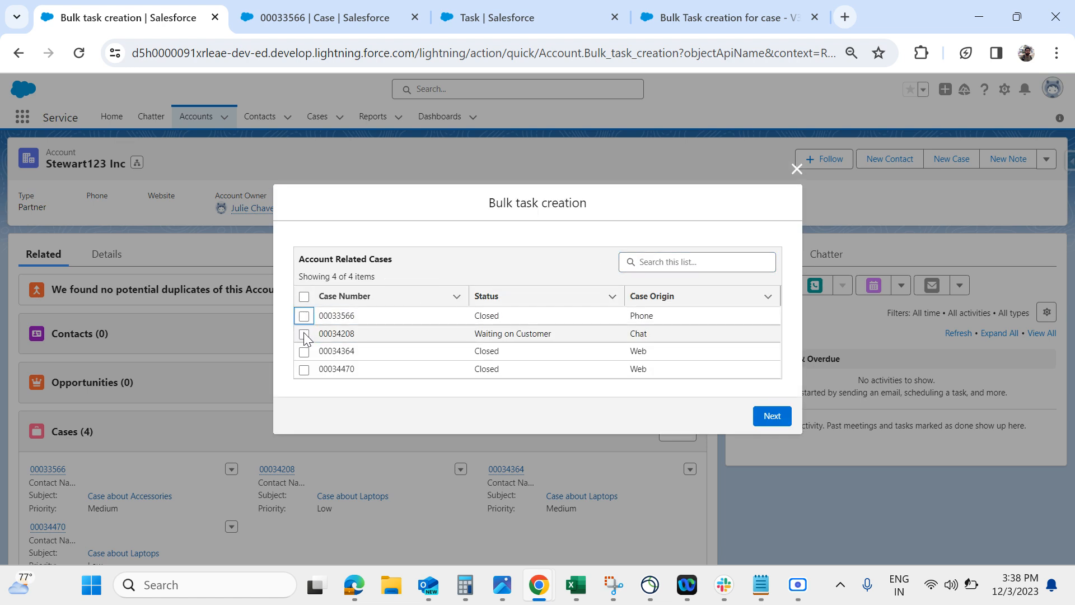
pyautogui.click(304, 335)
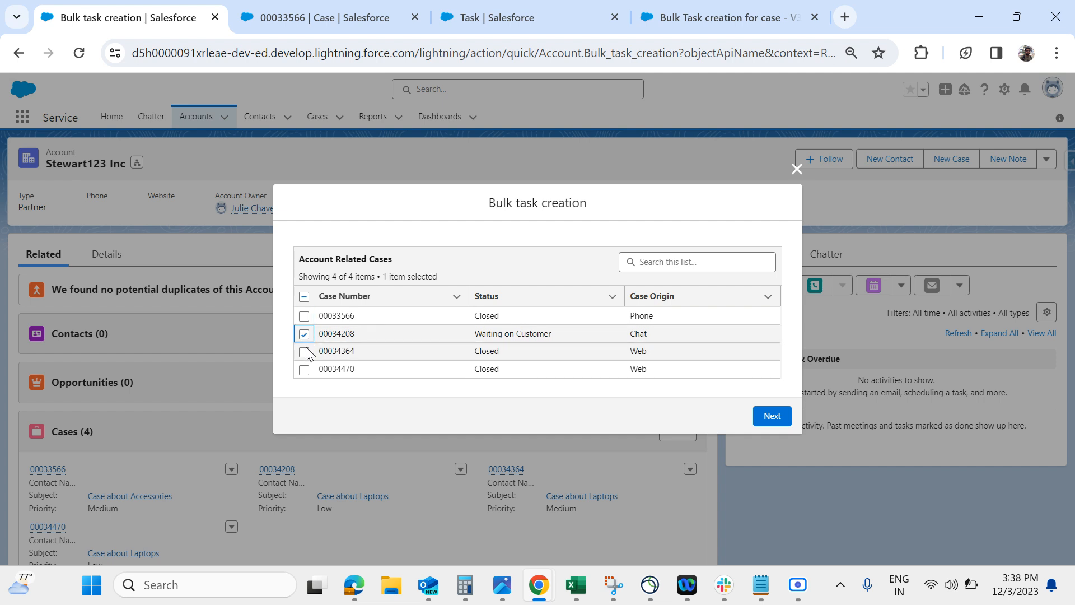
pyautogui.click(304, 352)
pyautogui.click(305, 335)
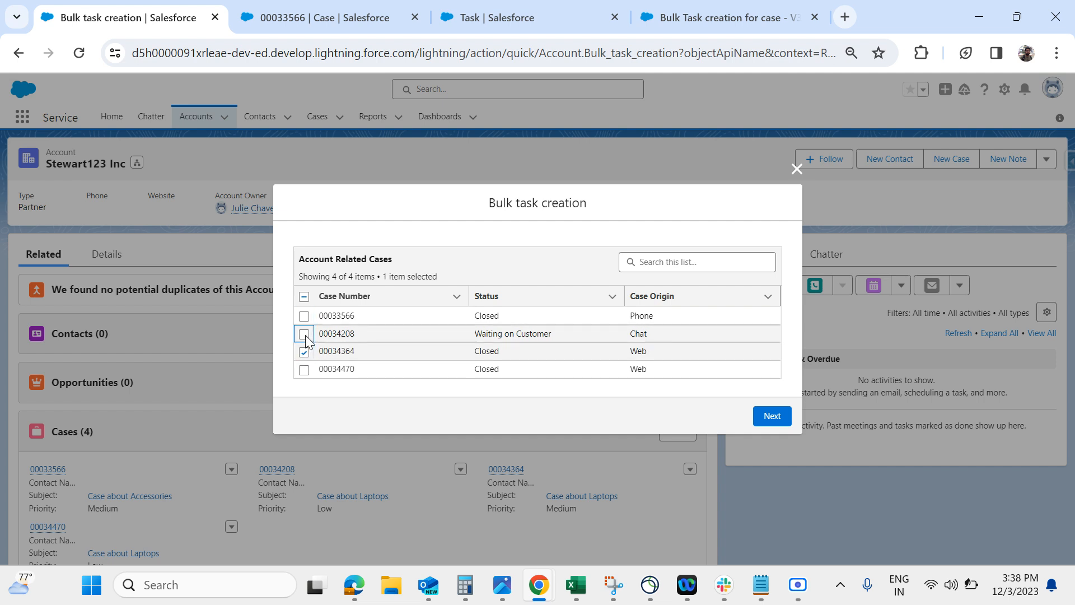
pyautogui.click(305, 335)
pyautogui.click(304, 317)
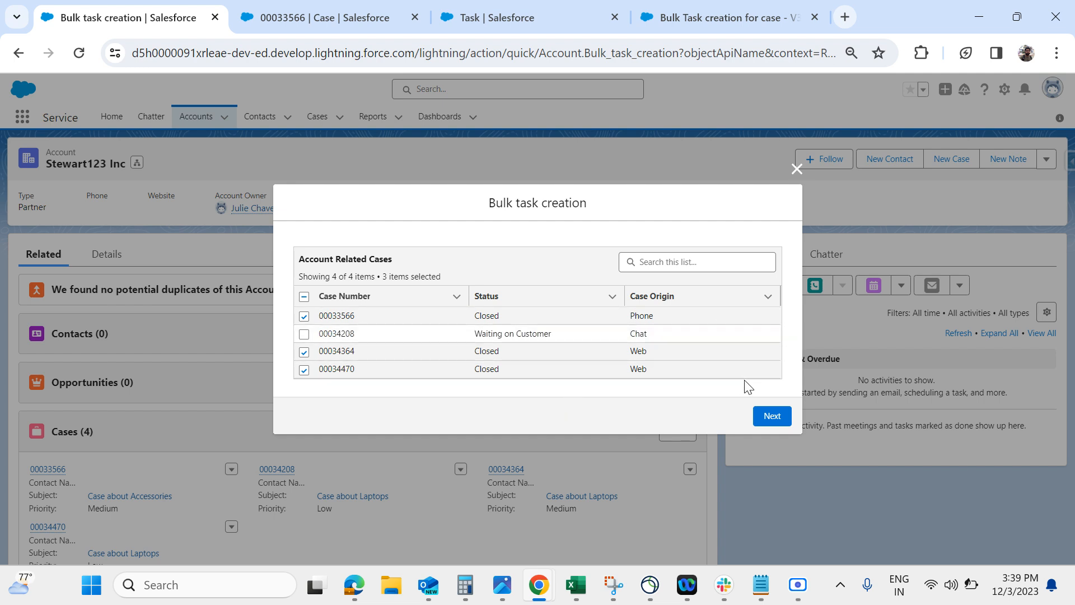
pyautogui.click(776, 417)
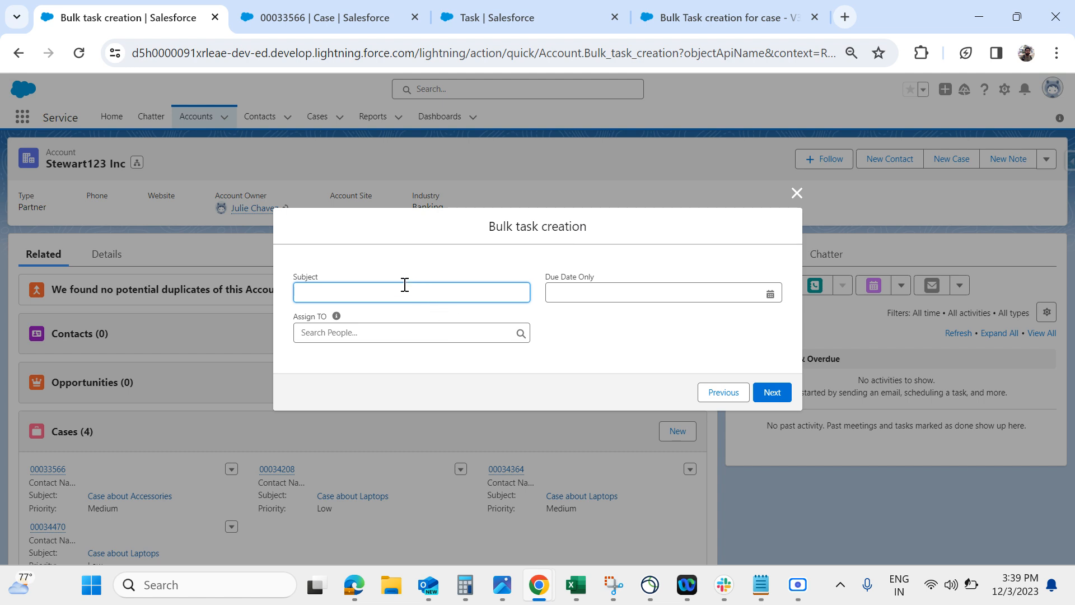
# Enter the subject "Task for call", the due date 05-Dec-2023 and the person to assign to, and submit the bulk task form.
pyautogui.write('Task for call')
pyautogui.click(599, 328)
pyautogui.click(666, 296)
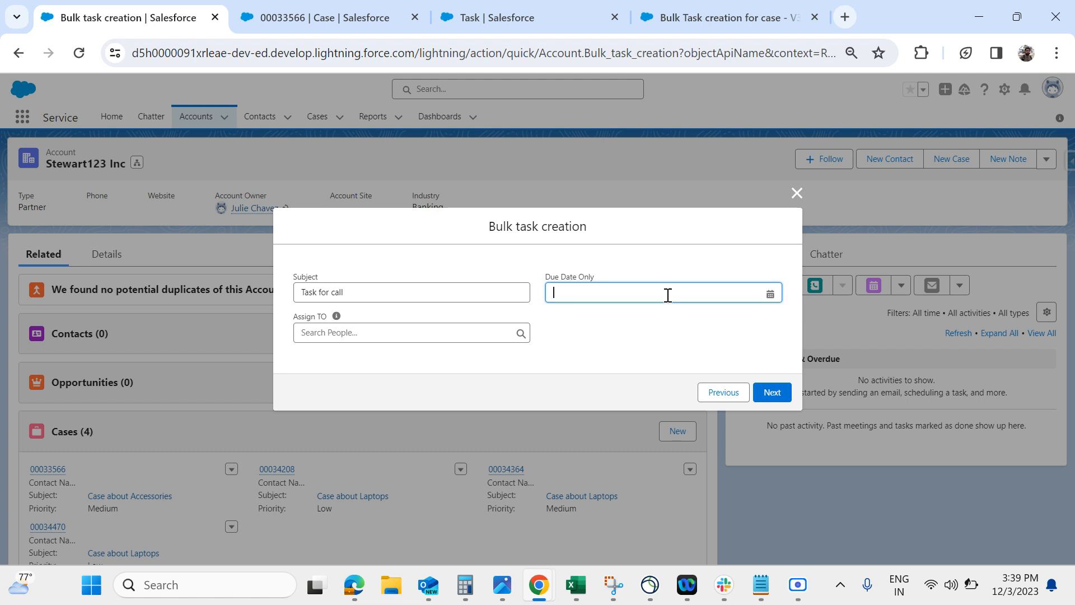
pyautogui.click(673, 391)
pyautogui.click(441, 333)
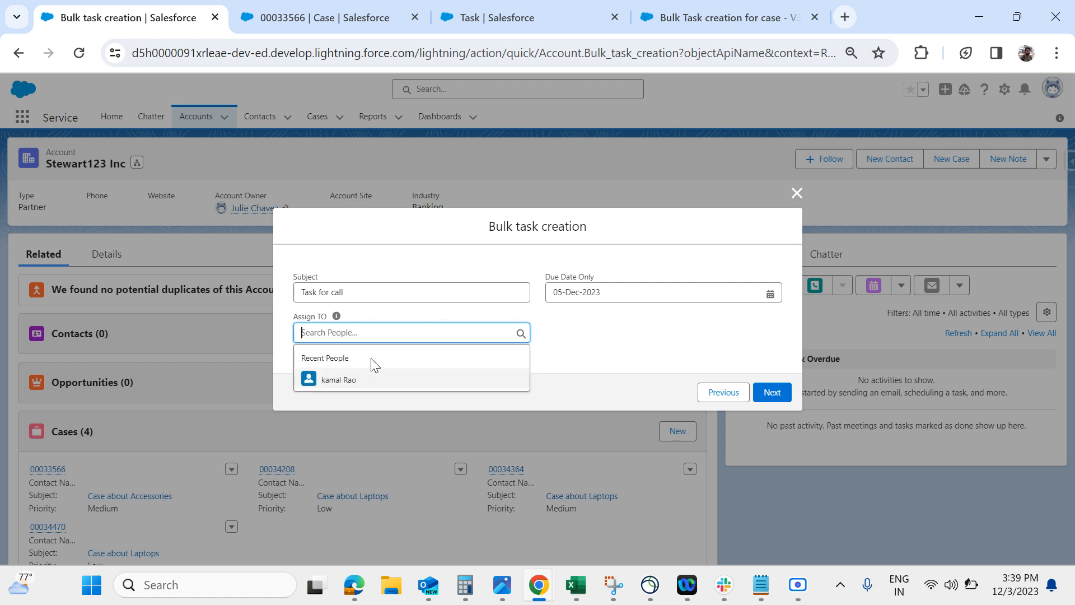
pyautogui.click(333, 380)
pyautogui.click(627, 342)
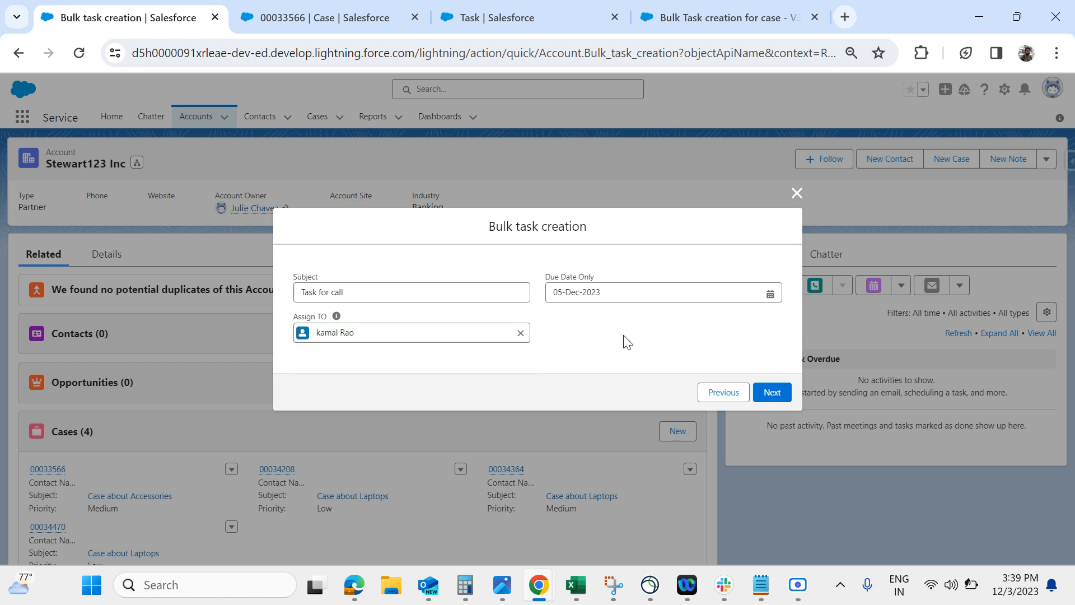
pyautogui.click(775, 393)
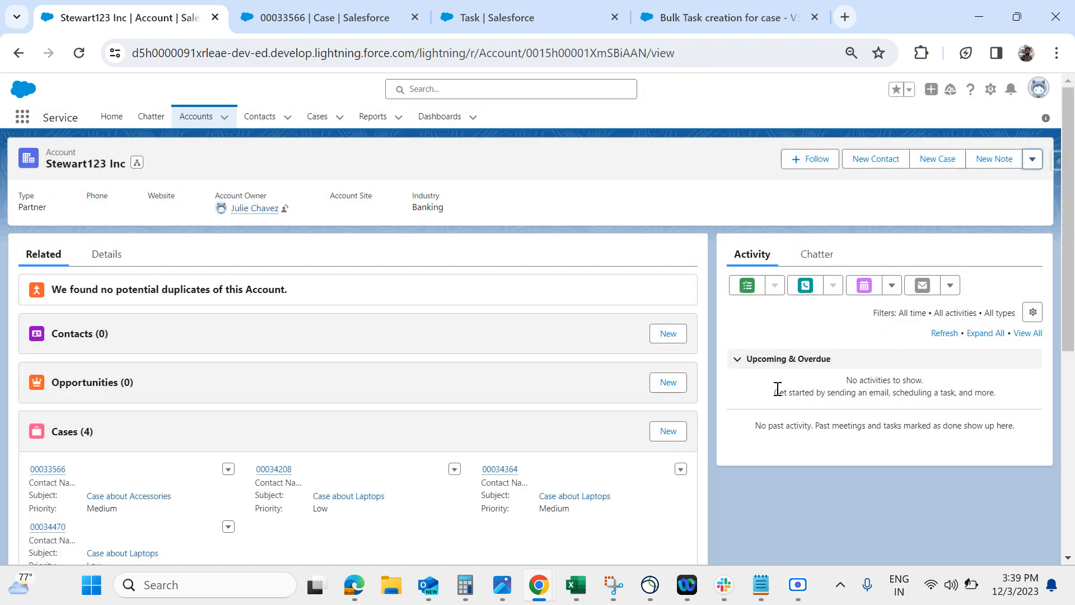
# Review the Bulk Task creation for case flow from its screens through the loop to the Create Tasks fault path.
pyautogui.click(691, 15)
pyautogui.moveTo(581, 471); pyautogui.dragTo(711, 205)
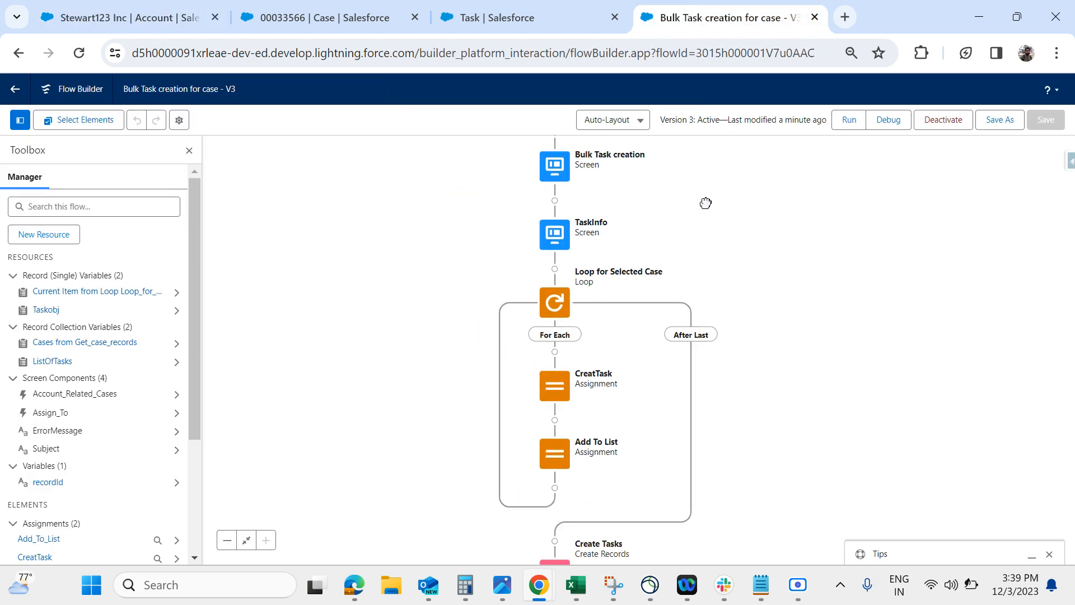
pyautogui.moveTo(696, 350); pyautogui.dragTo(659, 169)
pyautogui.moveTo(646, 314); pyautogui.dragTo(661, 222)
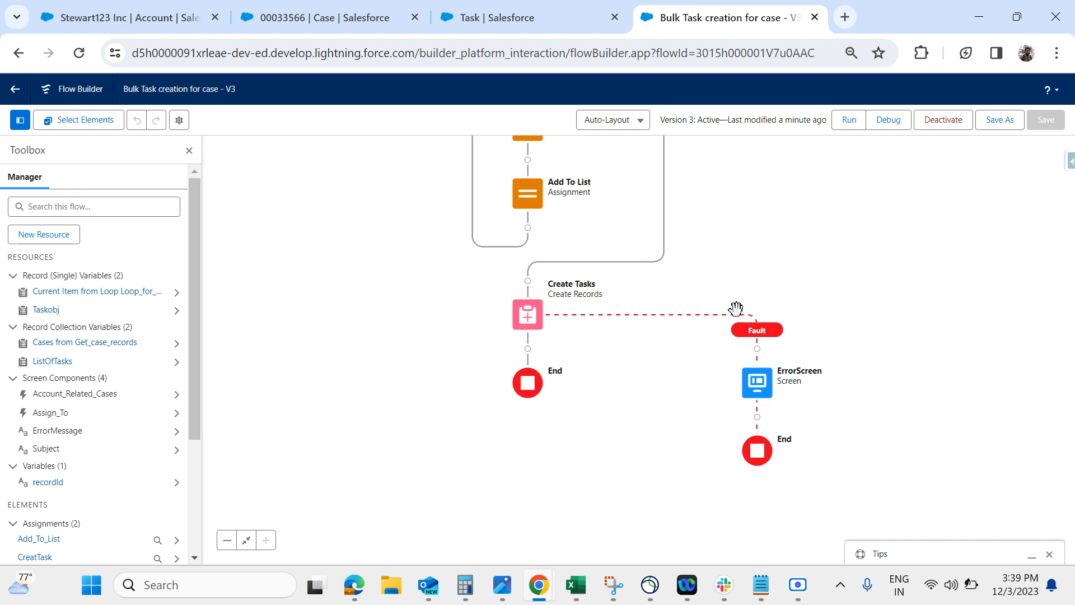
# Reload the Stewart123 Inc account record and open each of its four related cases in a separate browser tab.
pyautogui.click(315, 26)
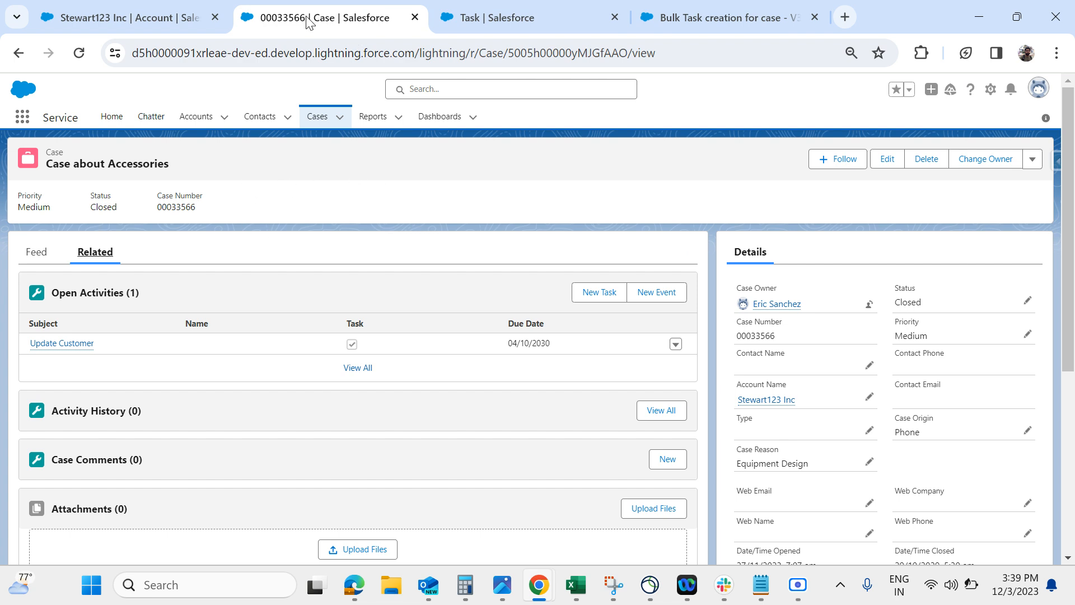
pyautogui.click(191, 24)
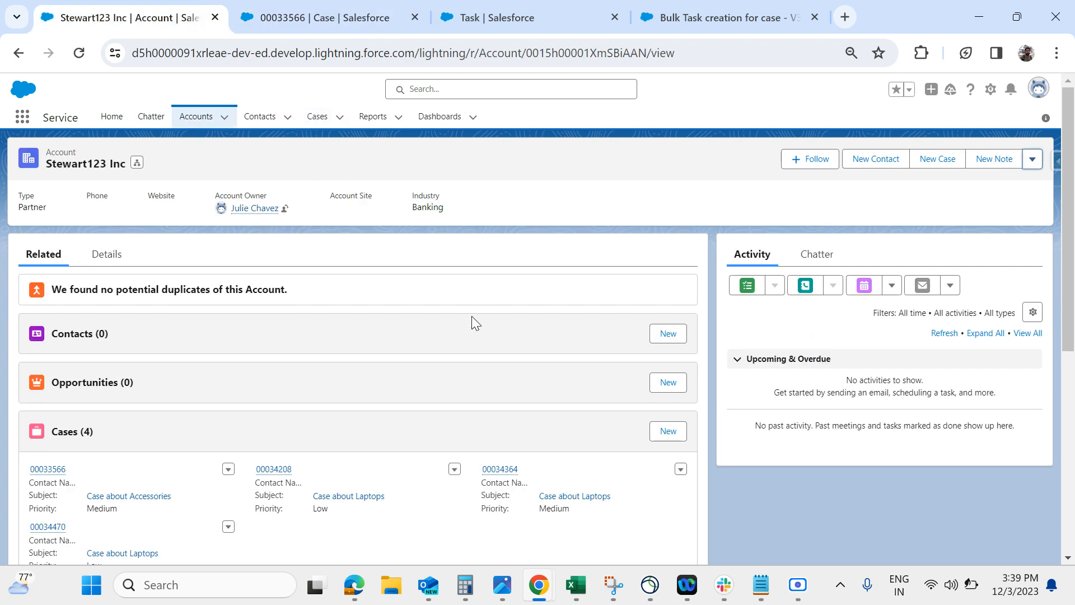
pyautogui.scroll(-2, 396, 402)
pyautogui.click(79, 55)
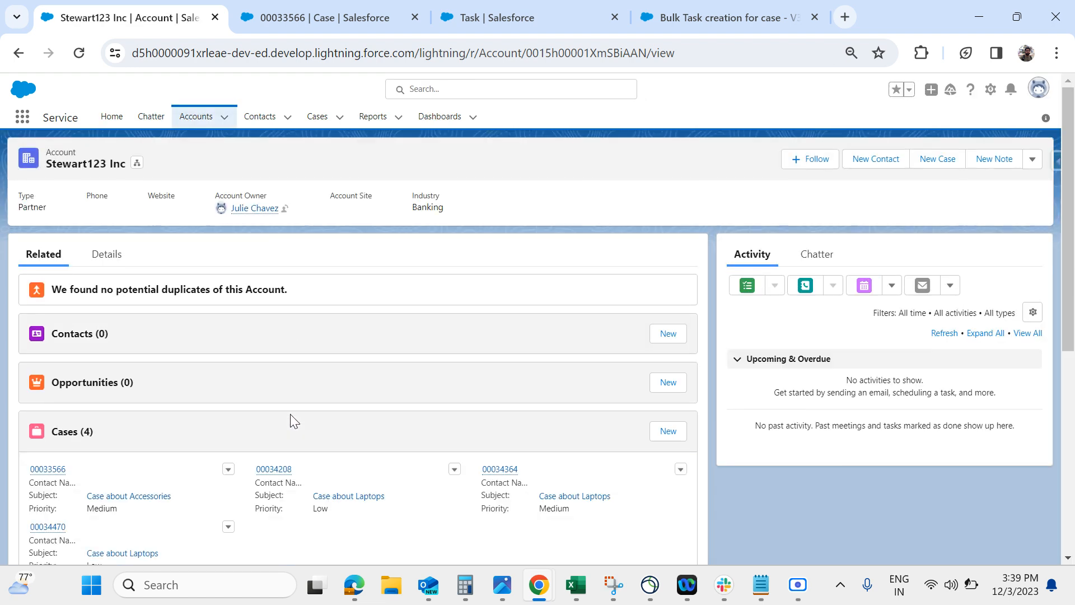
pyautogui.scroll(-2, 291, 418)
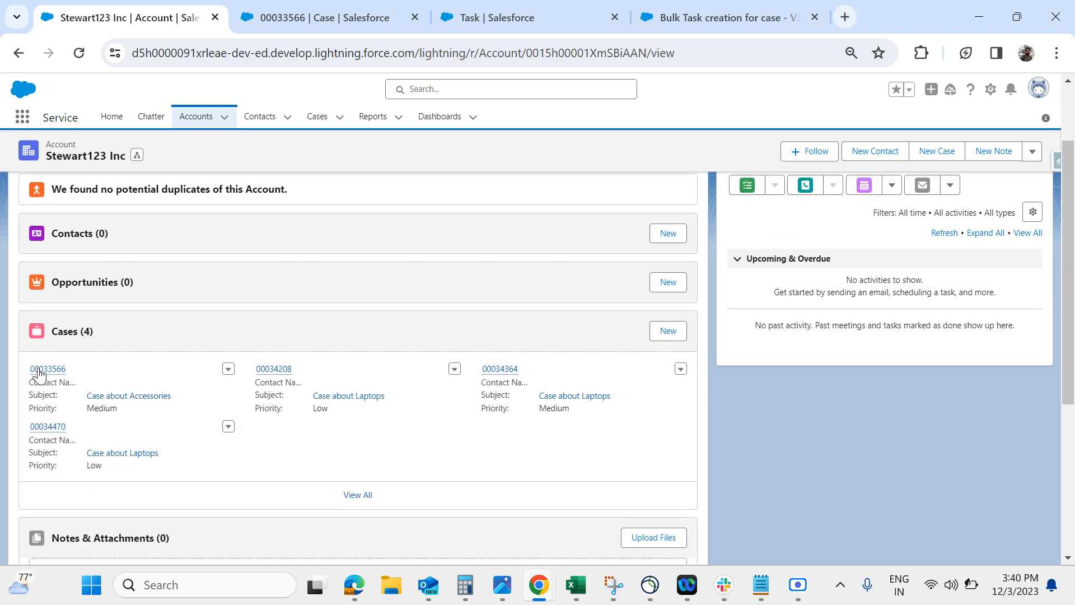
pyautogui.moveTo(37, 369)
pyautogui.middleClick(48, 427)
pyautogui.middleClick(48, 371)
pyautogui.middleClick(493, 370)
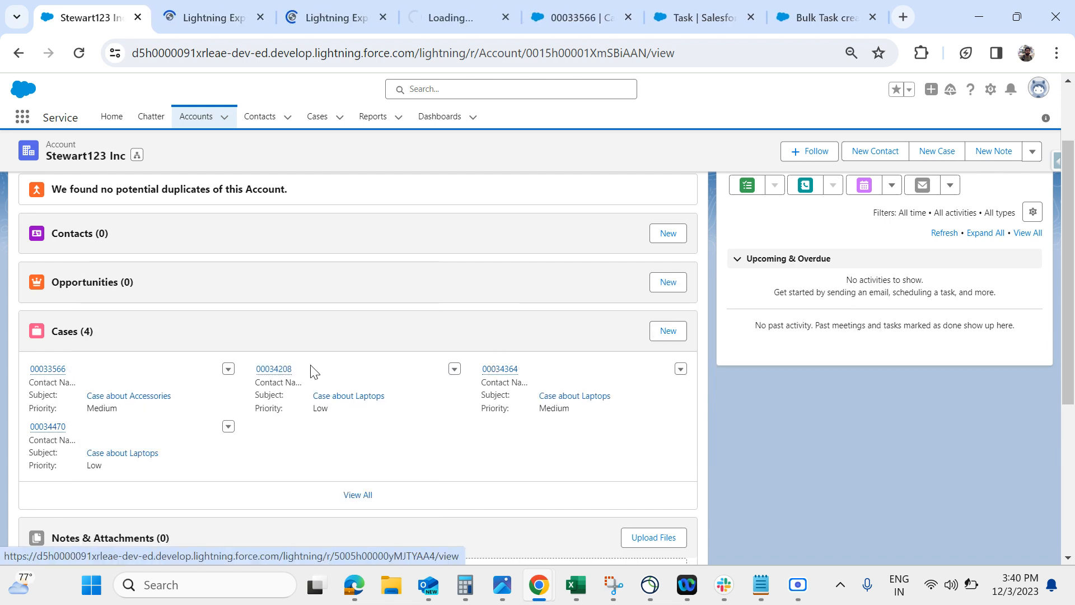
pyautogui.middleClick(283, 370)
# Check the open activities of the three closed cases for the "Task for call" task.
pyautogui.click(189, 27)
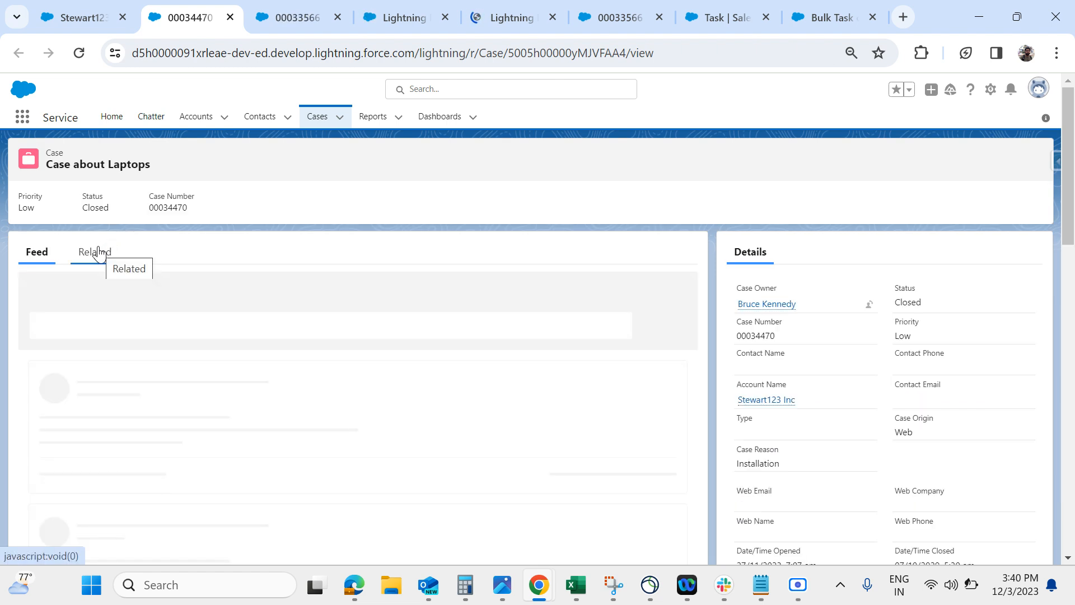
pyautogui.click(98, 253)
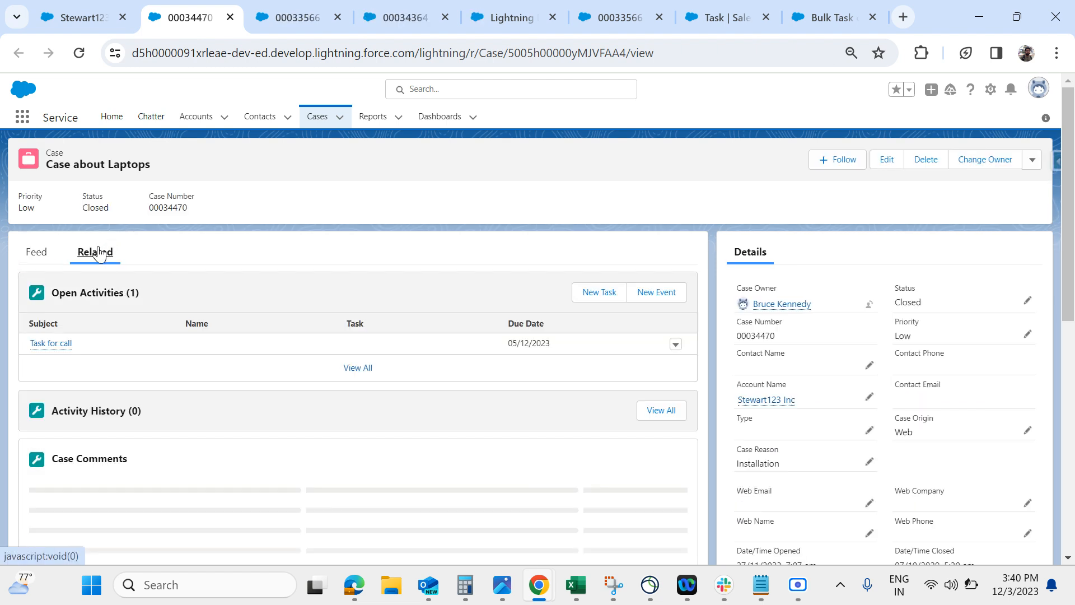
pyautogui.moveTo(58, 355)
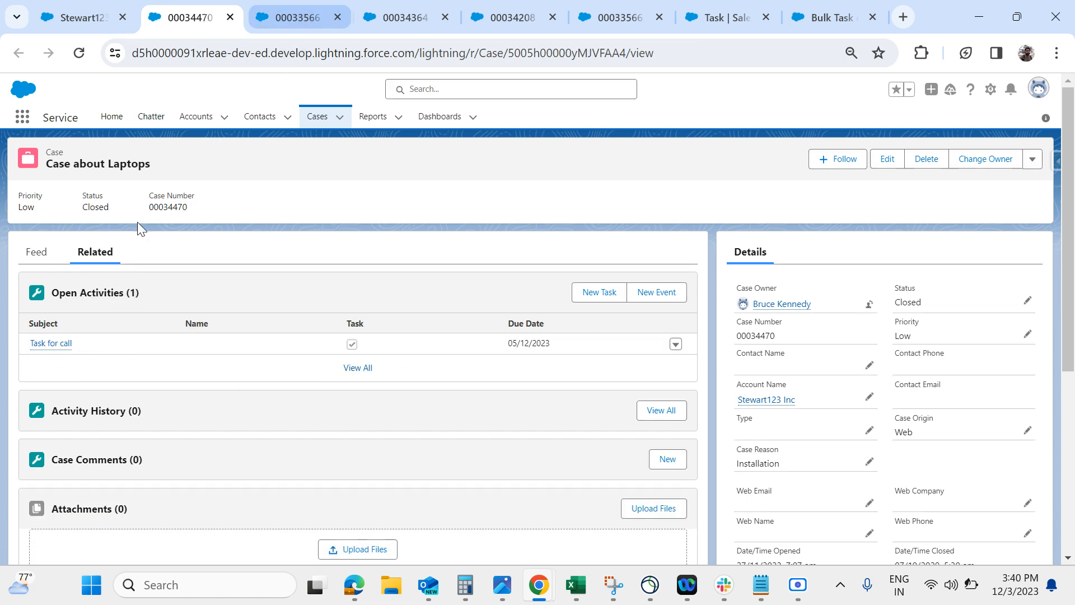
pyautogui.click(296, 22)
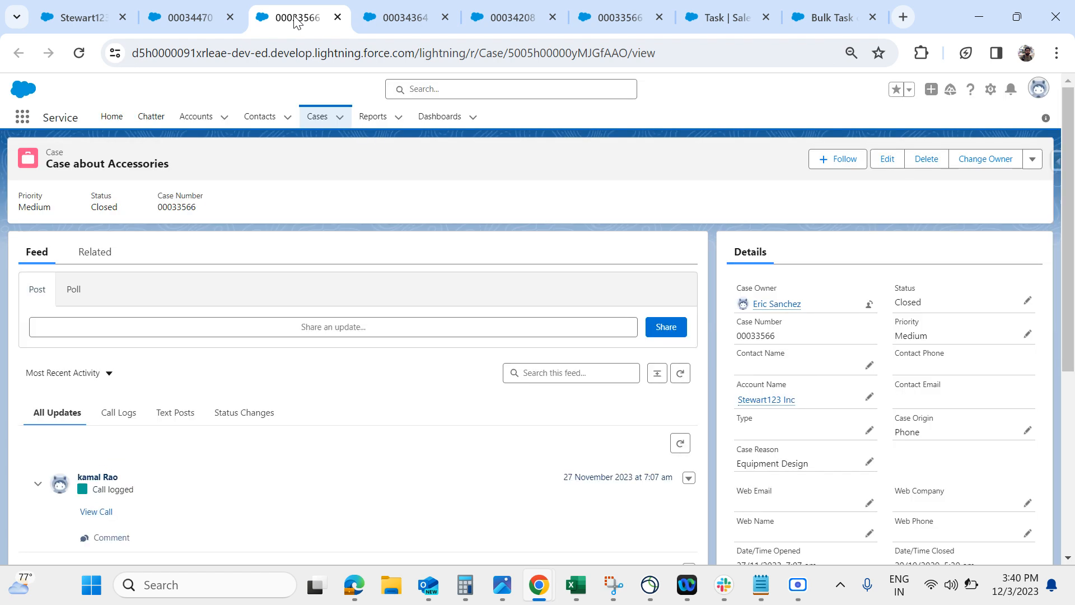
pyautogui.click(97, 254)
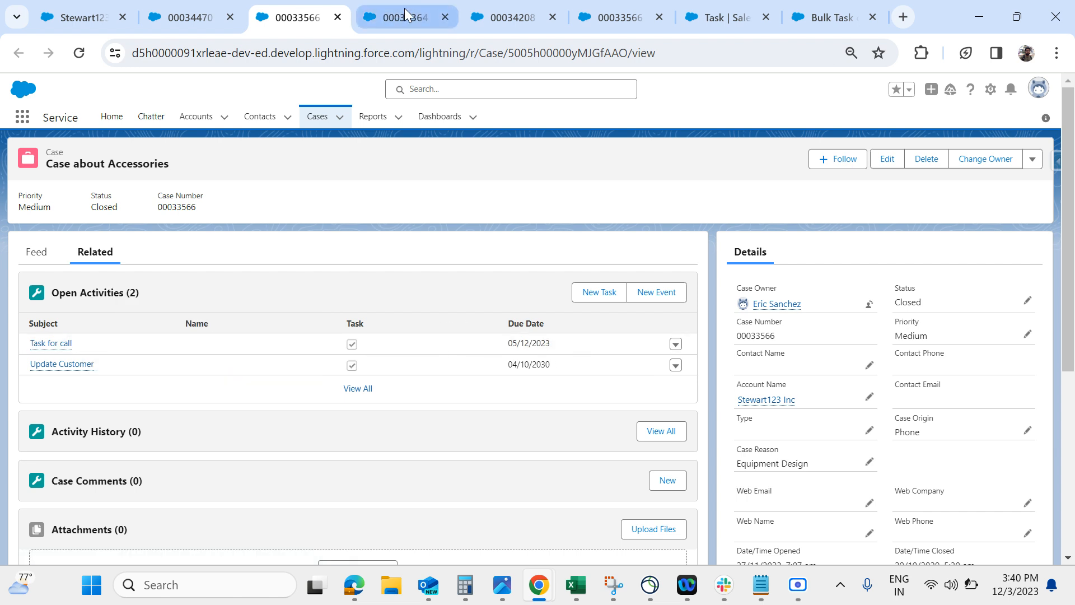
pyautogui.click(390, 21)
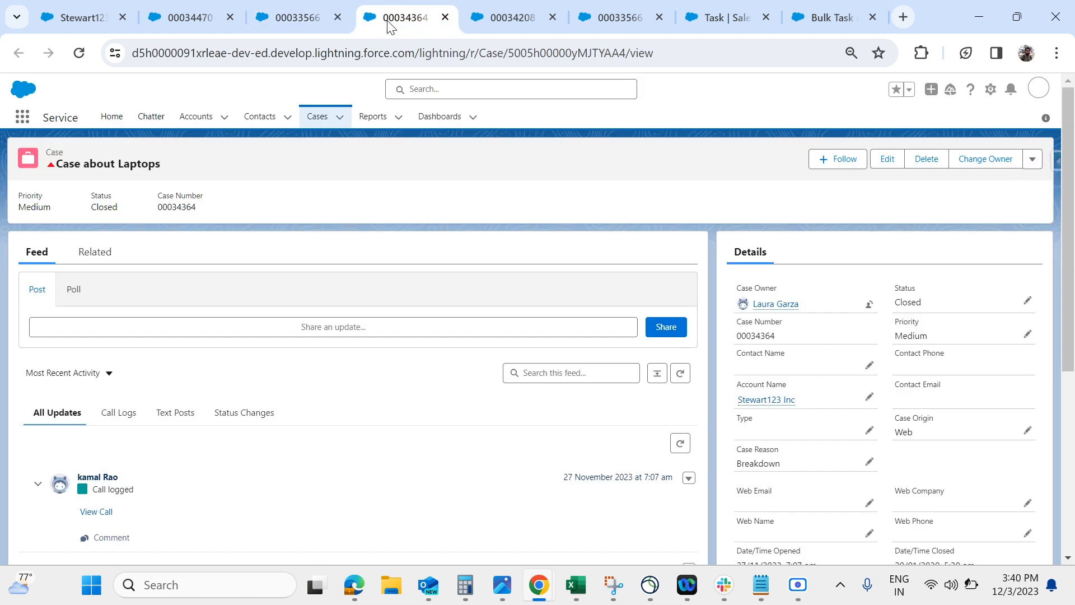
pyautogui.click(103, 258)
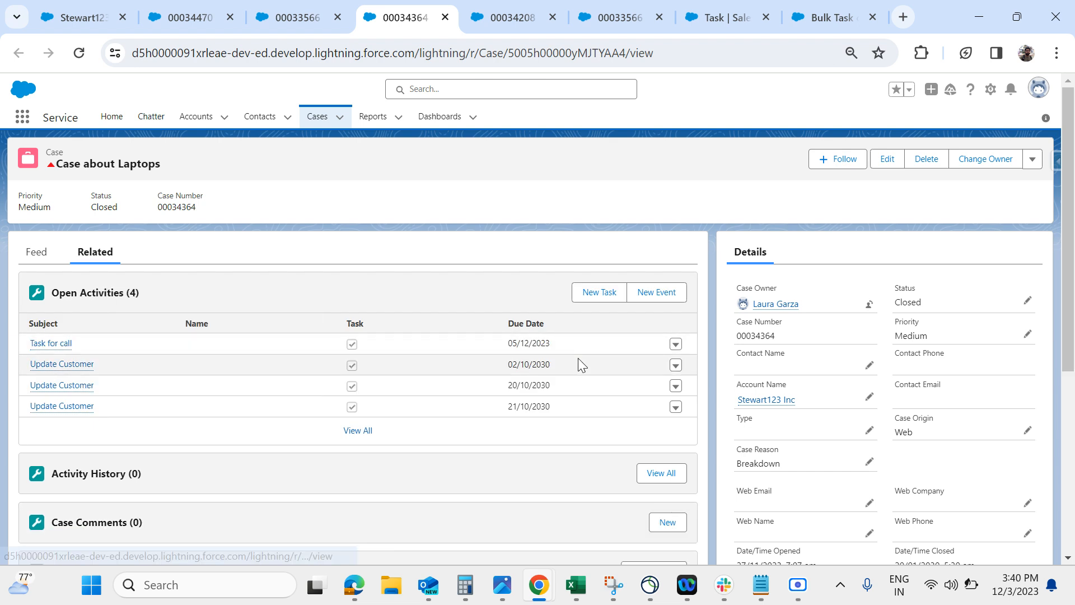
# Check the open activities of the Waiting on Customer case and return to the Stewart123 Inc account record.
pyautogui.click(493, 22)
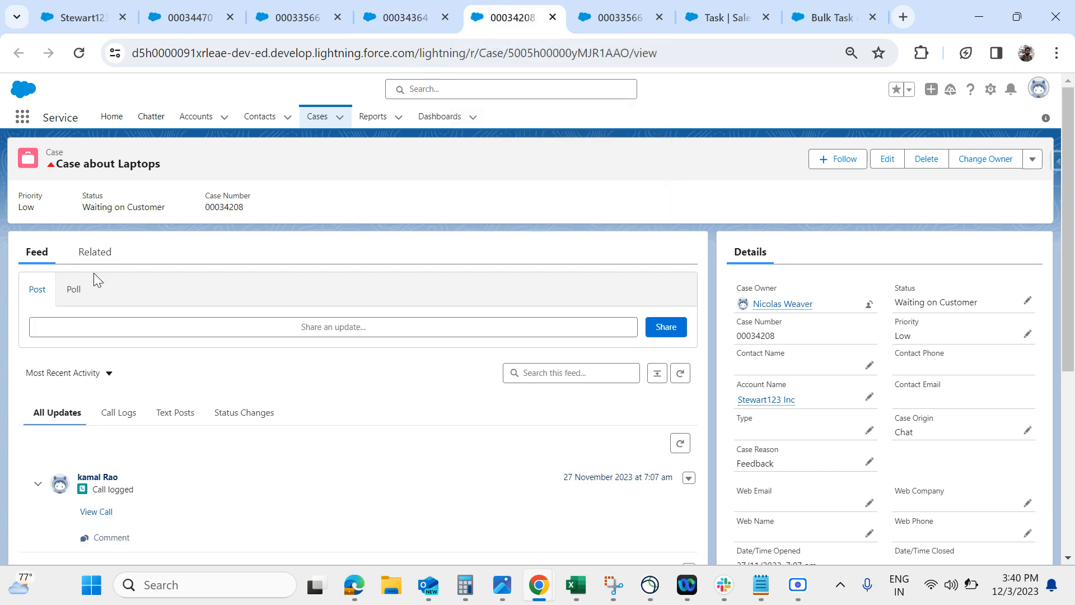
pyautogui.click(99, 253)
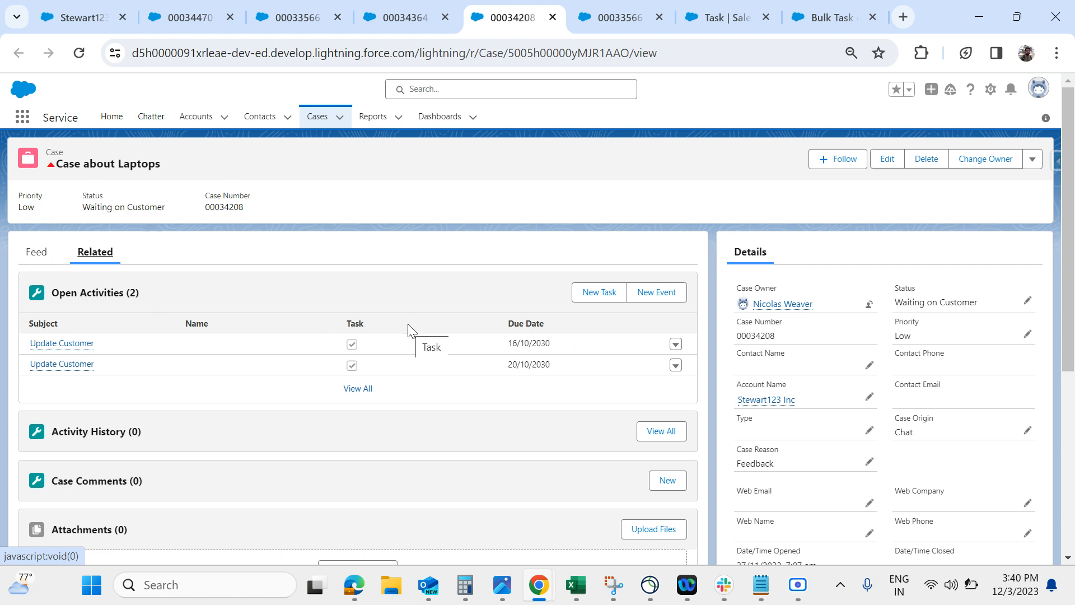
pyautogui.click(193, 20)
pyautogui.click(85, 22)
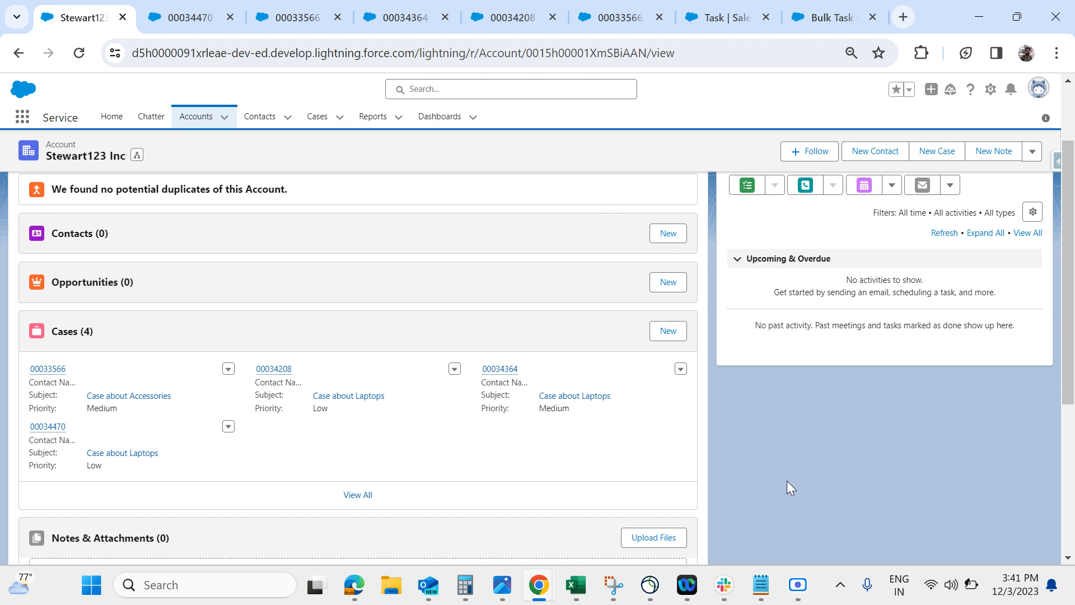
pyautogui.moveTo(801, 585)
pyautogui.click(797, 586)
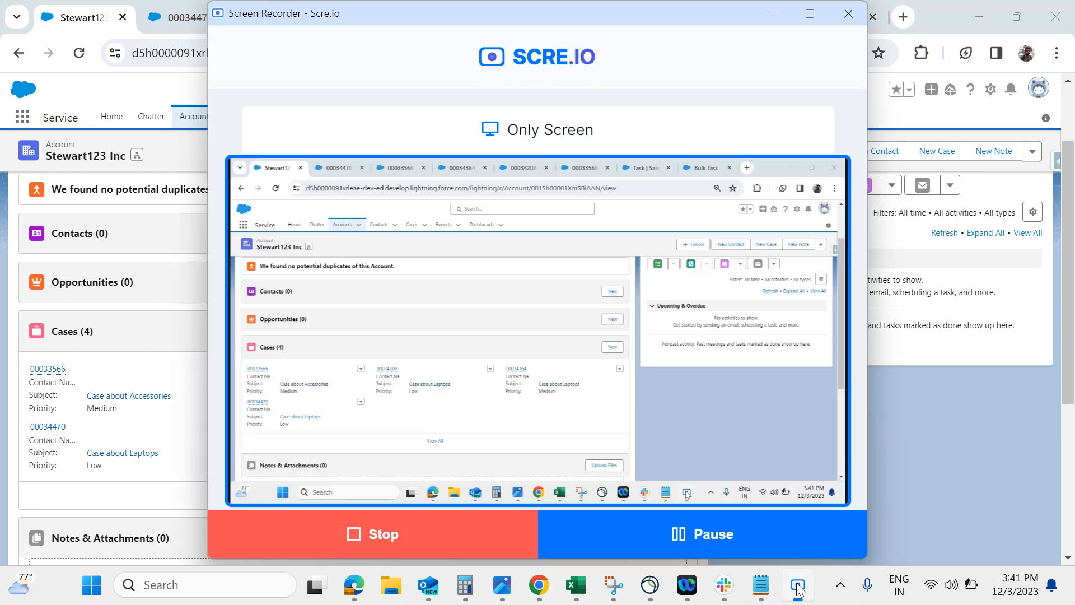